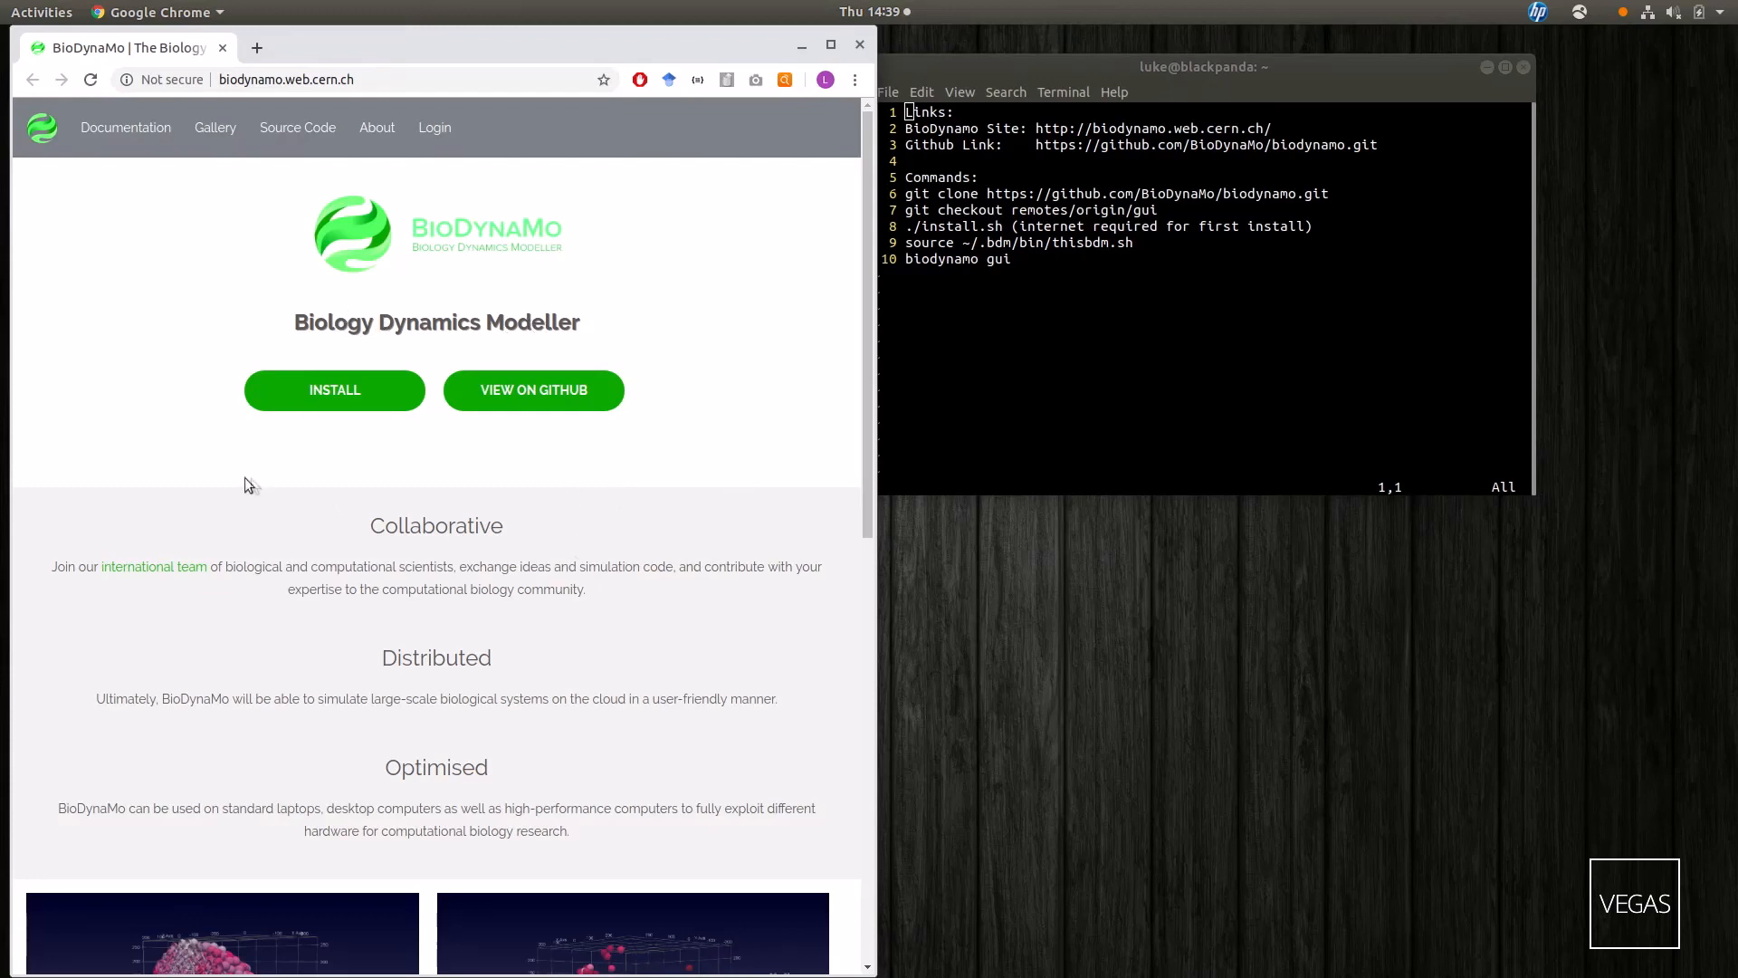
# Review BioDynaMo's installation instructions and open its GitHub repository from the project homepage.
pyautogui.click(319, 392)
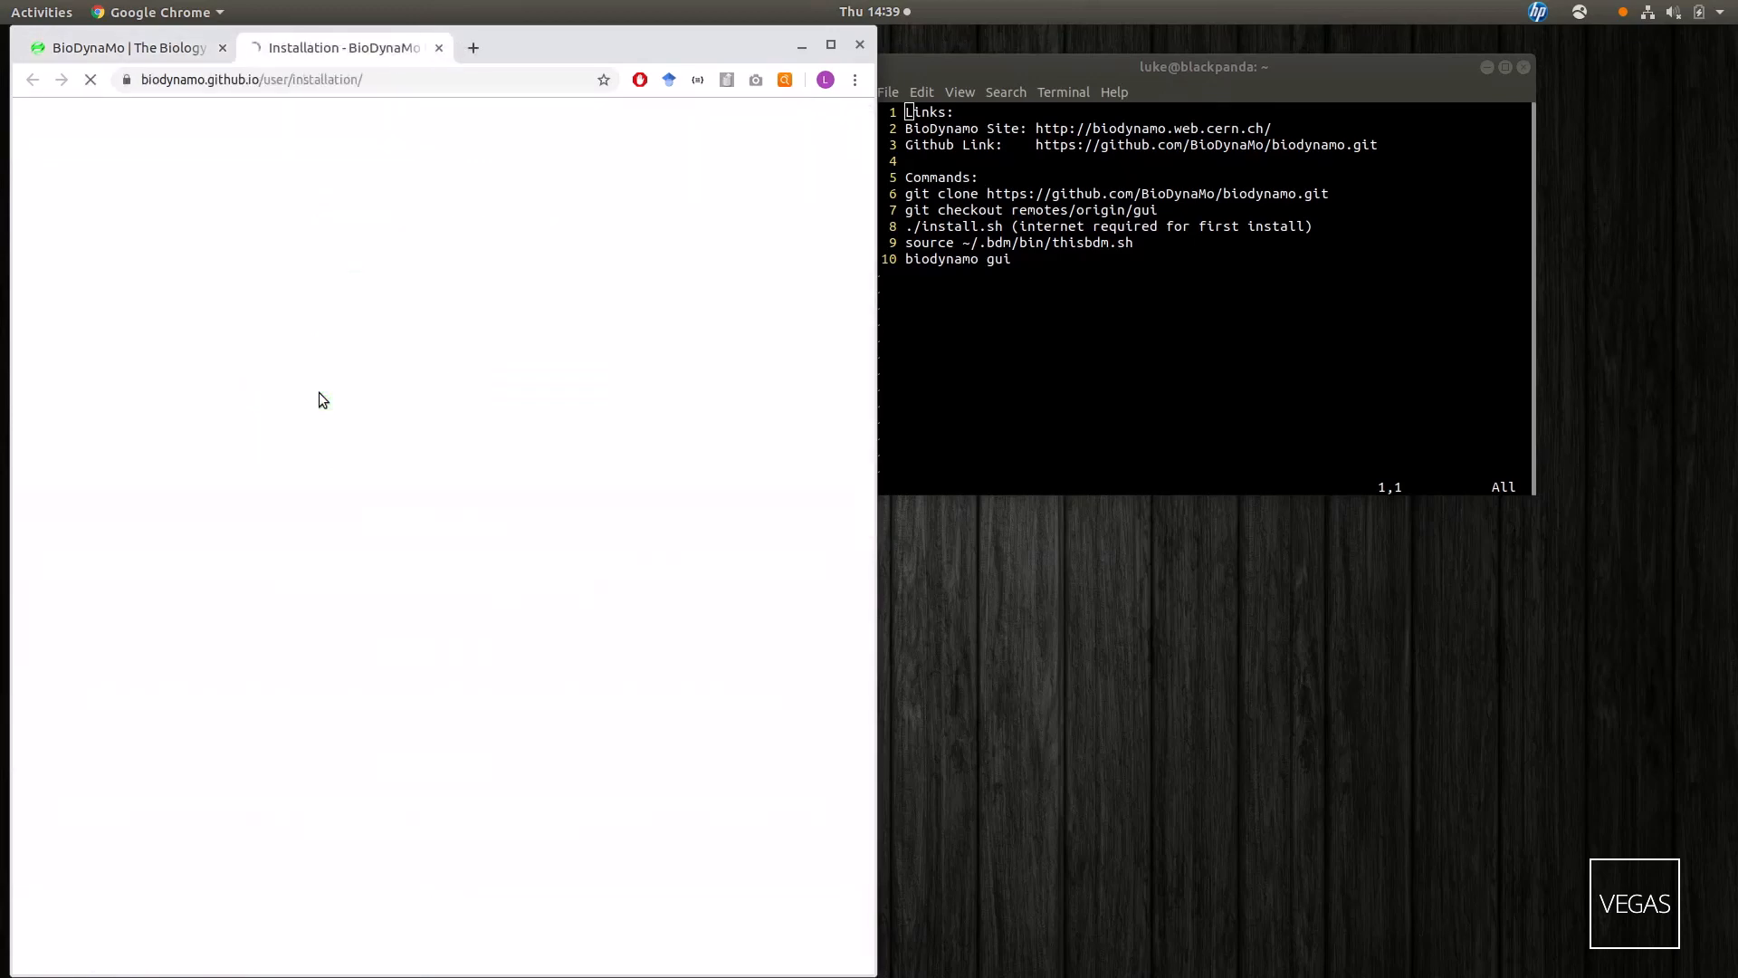
pyautogui.scroll(-3, 146, 405)
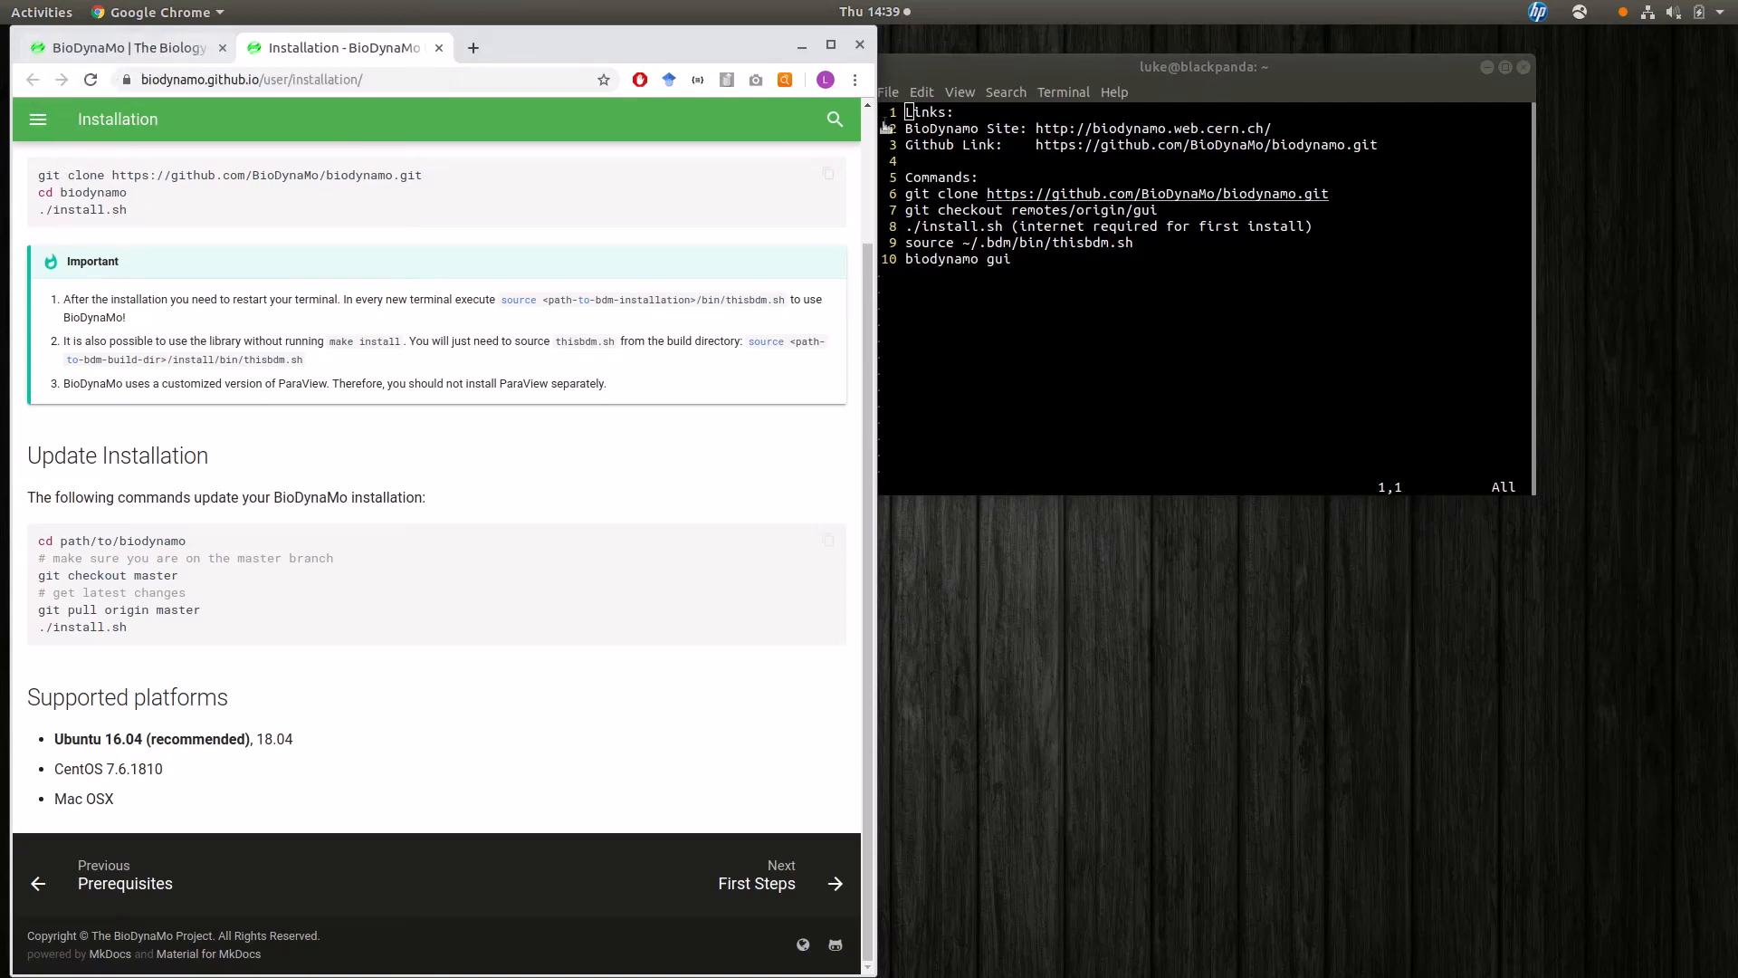
pyautogui.click(163, 52)
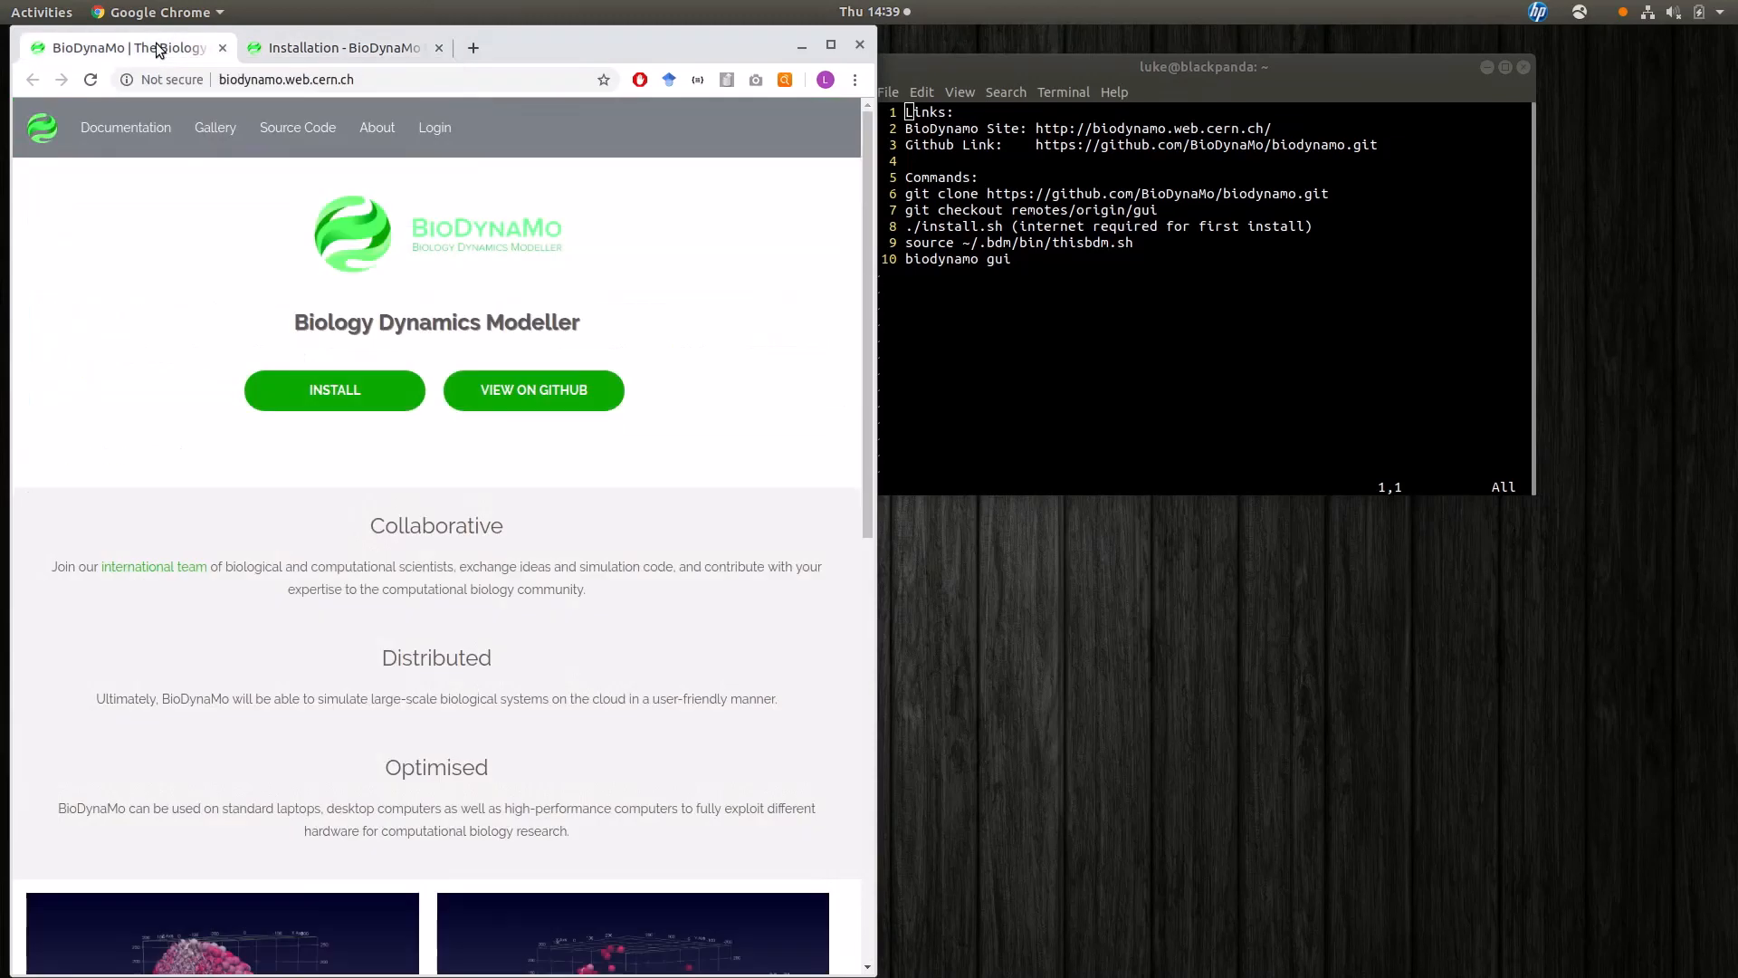
pyautogui.click(539, 381)
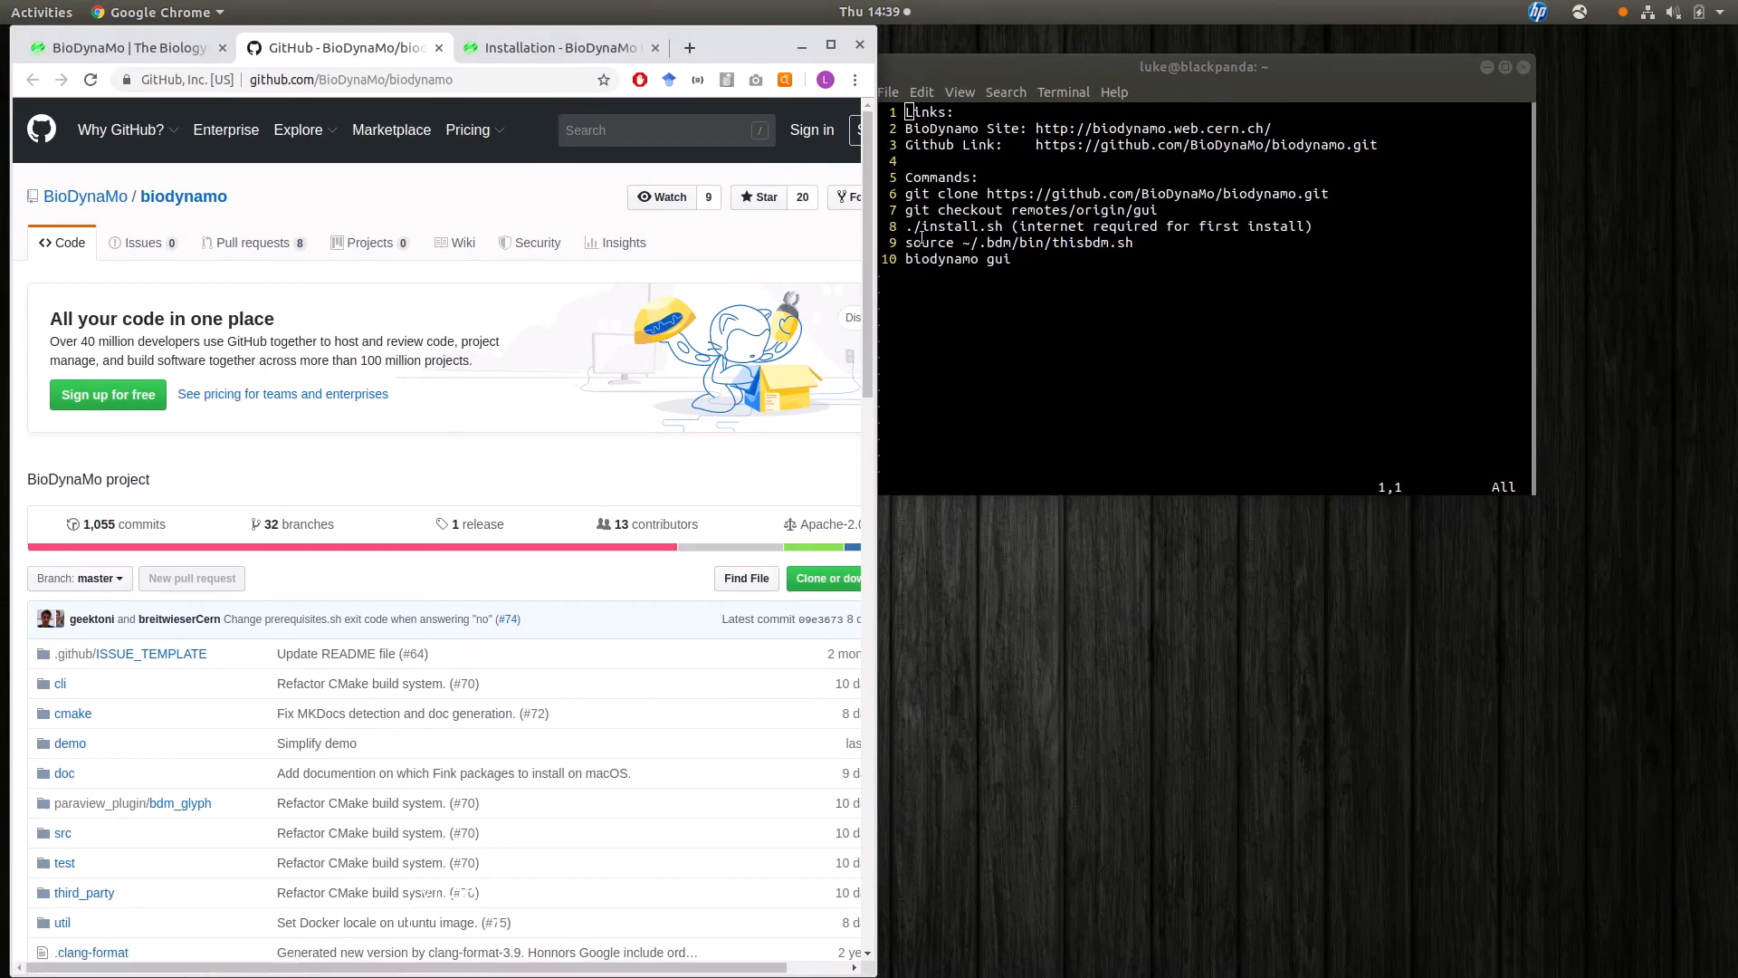
# Highlight the GitHub repository link and the remotes/origin/gui branch name in the command notes.
pyautogui.moveTo(1379, 150); pyautogui.dragTo(1036, 147)
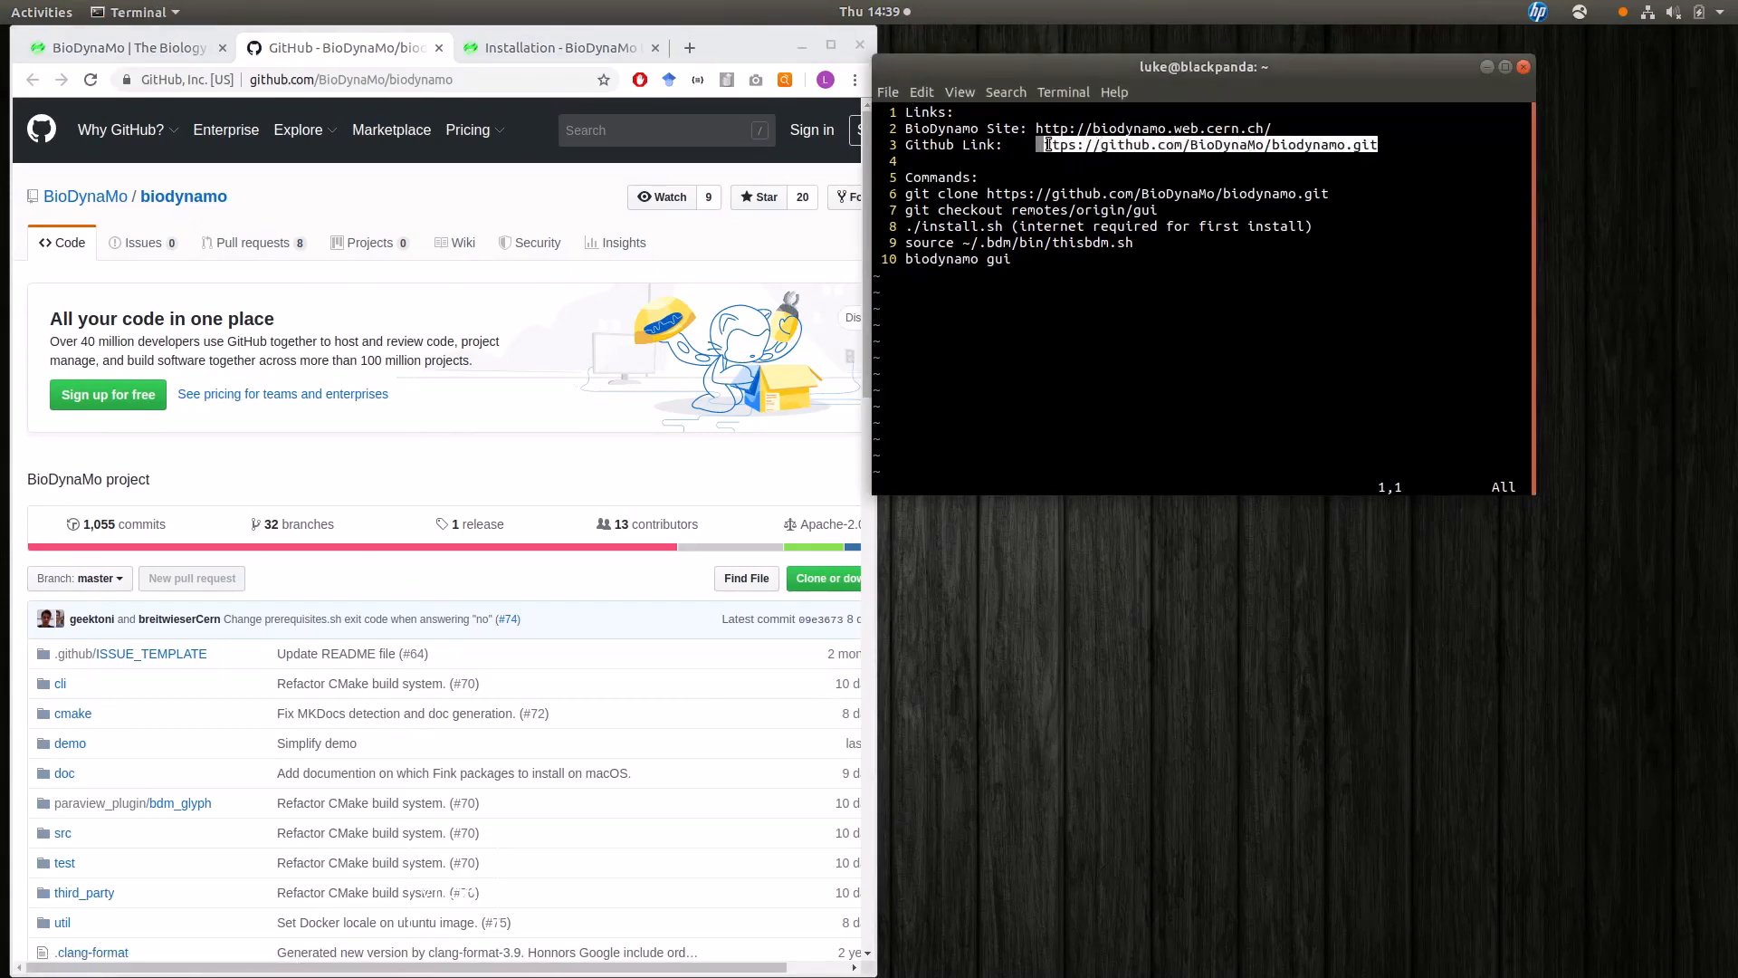
pyautogui.click(1013, 214)
pyautogui.moveTo(1018, 210); pyautogui.dragTo(1161, 211)
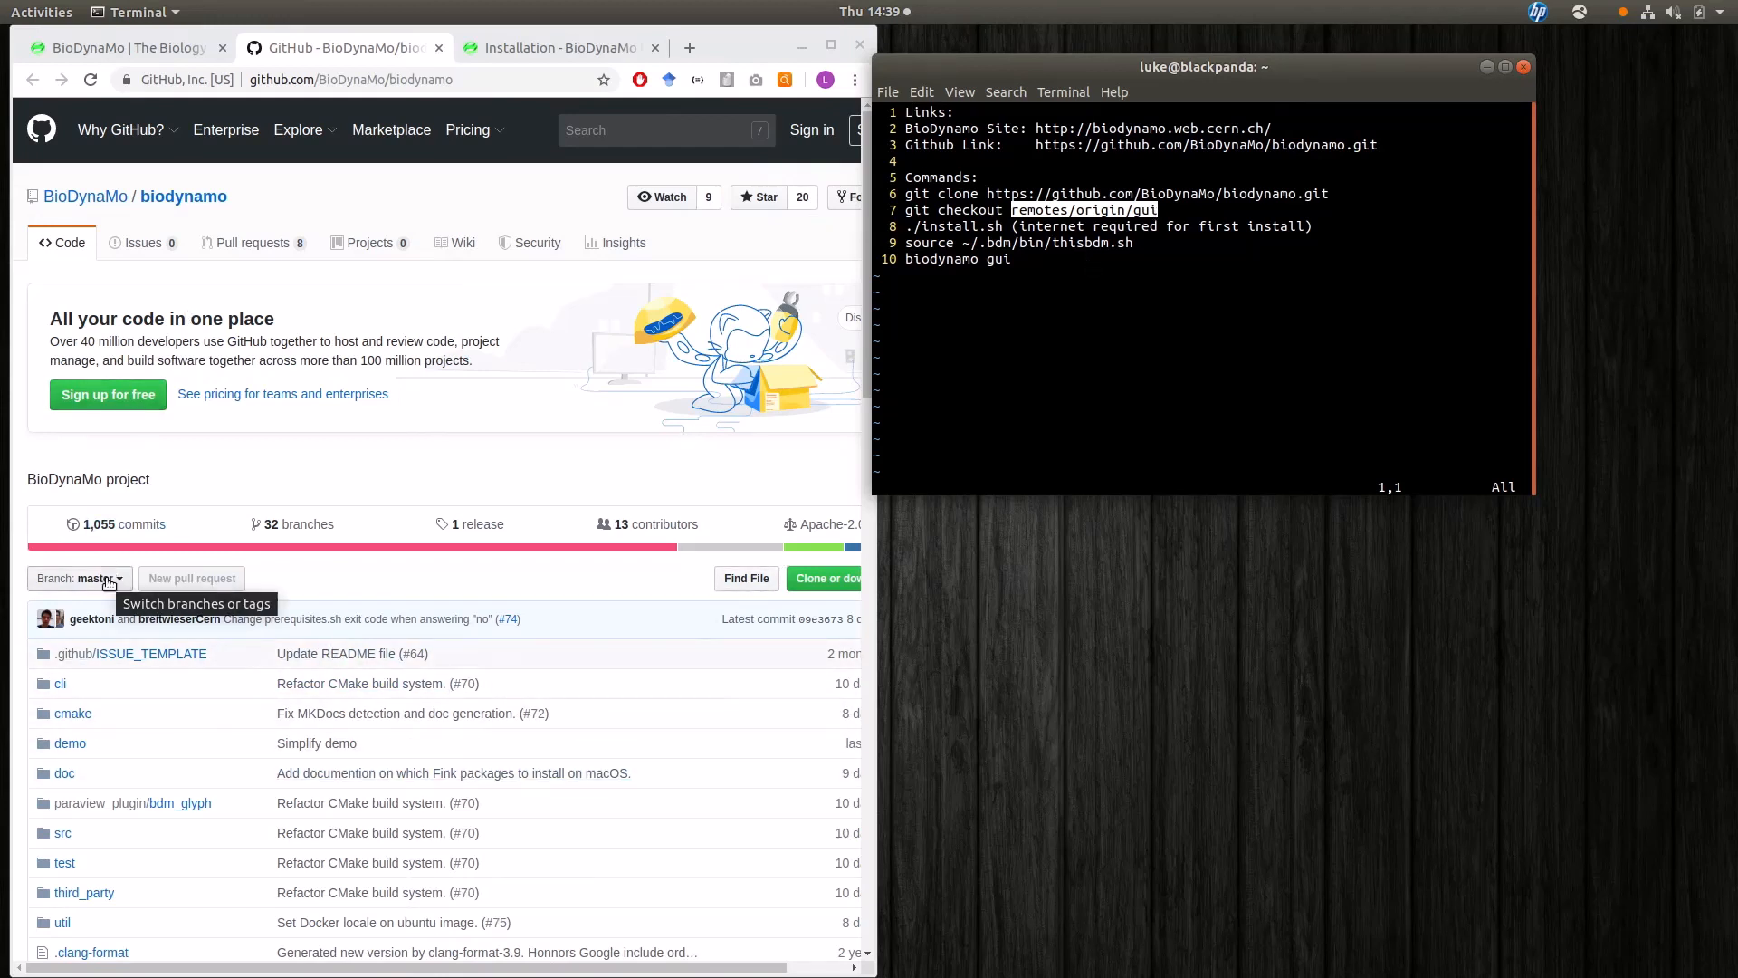
pyautogui.click(1053, 330)
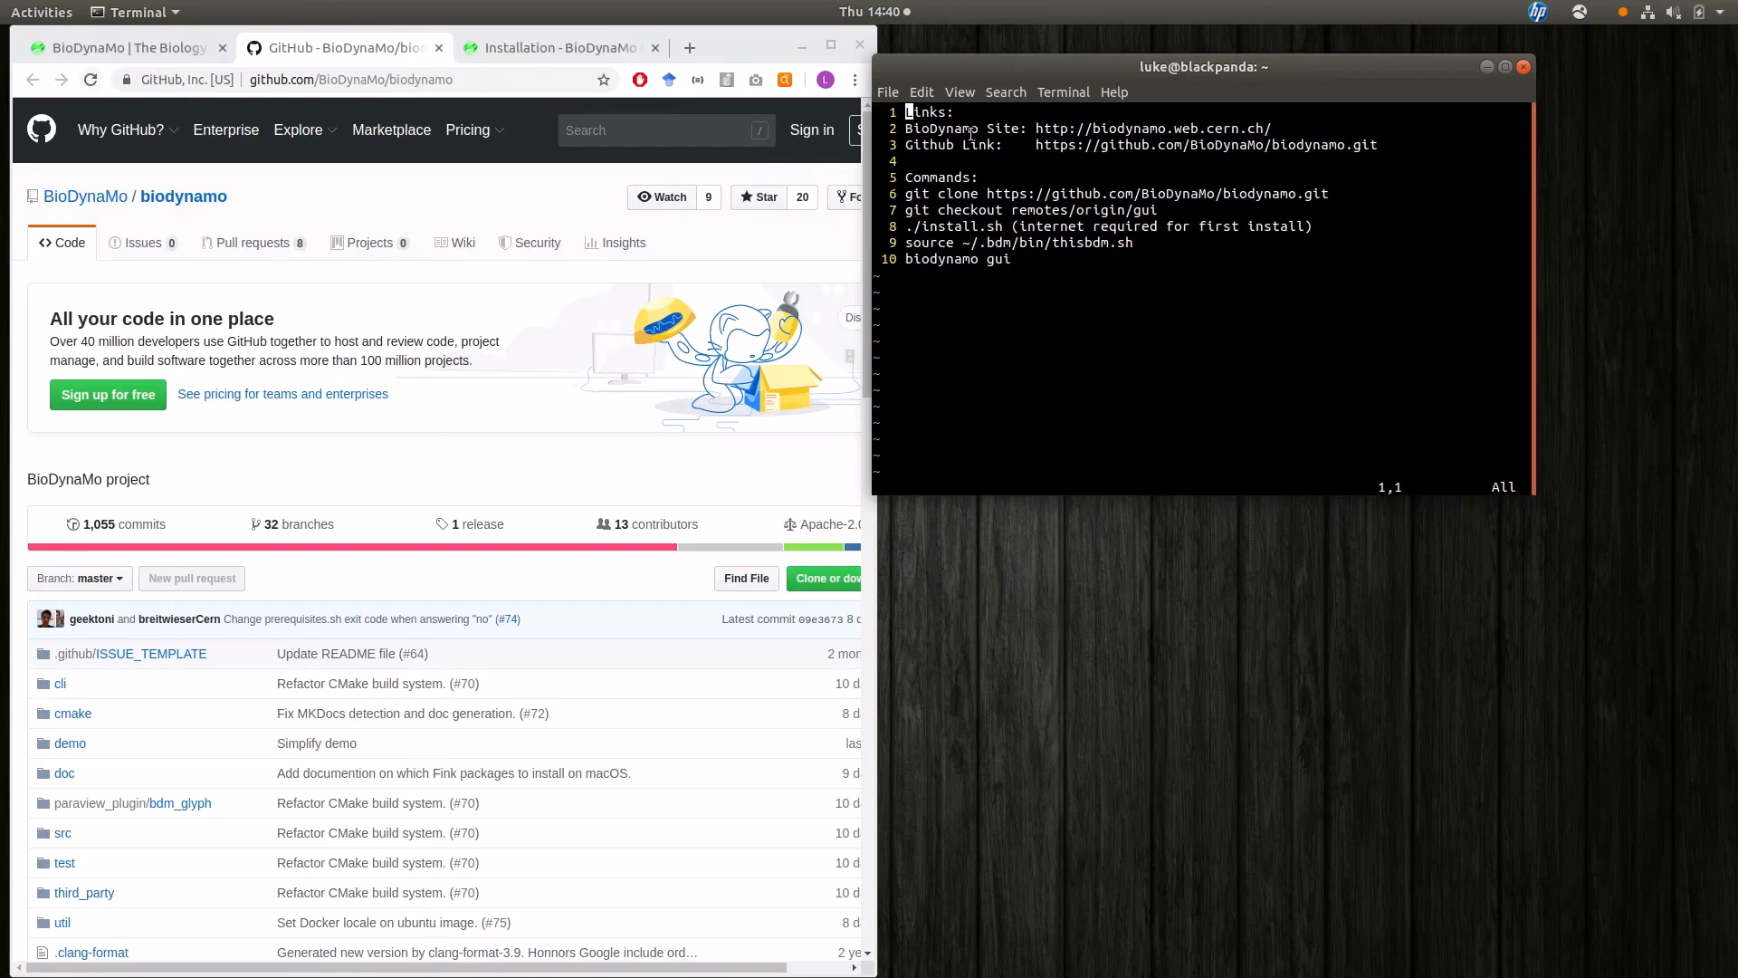
# Switch from the browser to the terminal in ~/demo and print the working directory with pwd.
pyautogui.click(802, 49)
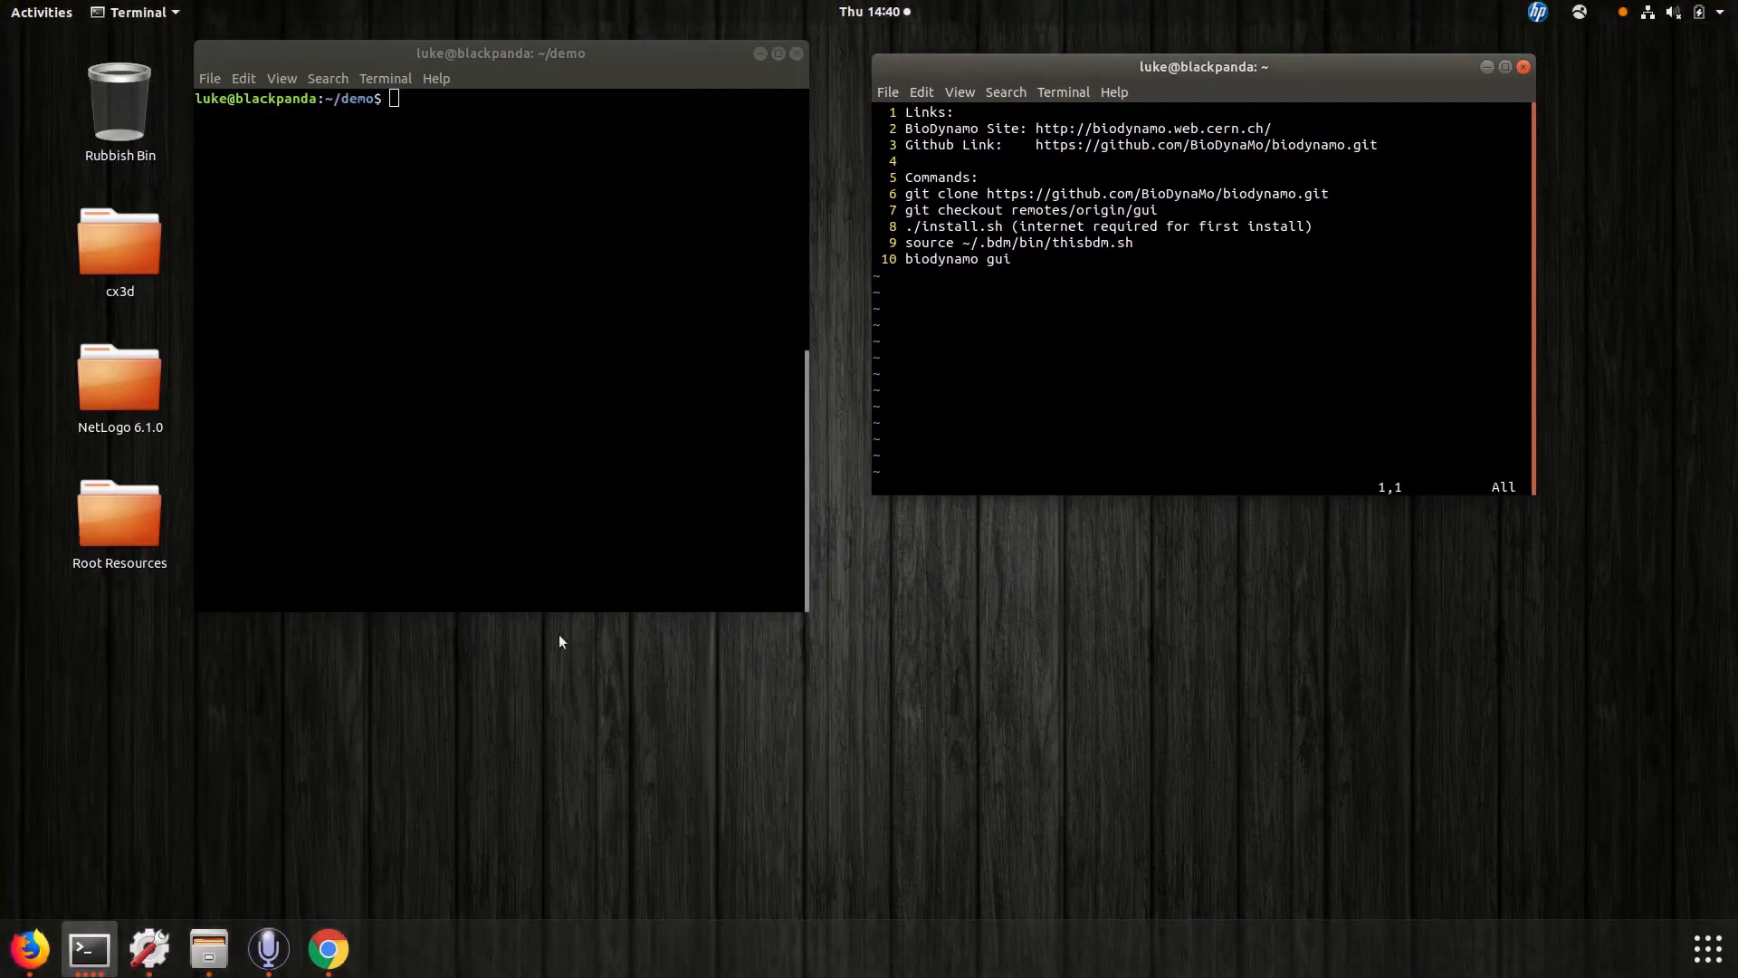
pyautogui.click(587, 266)
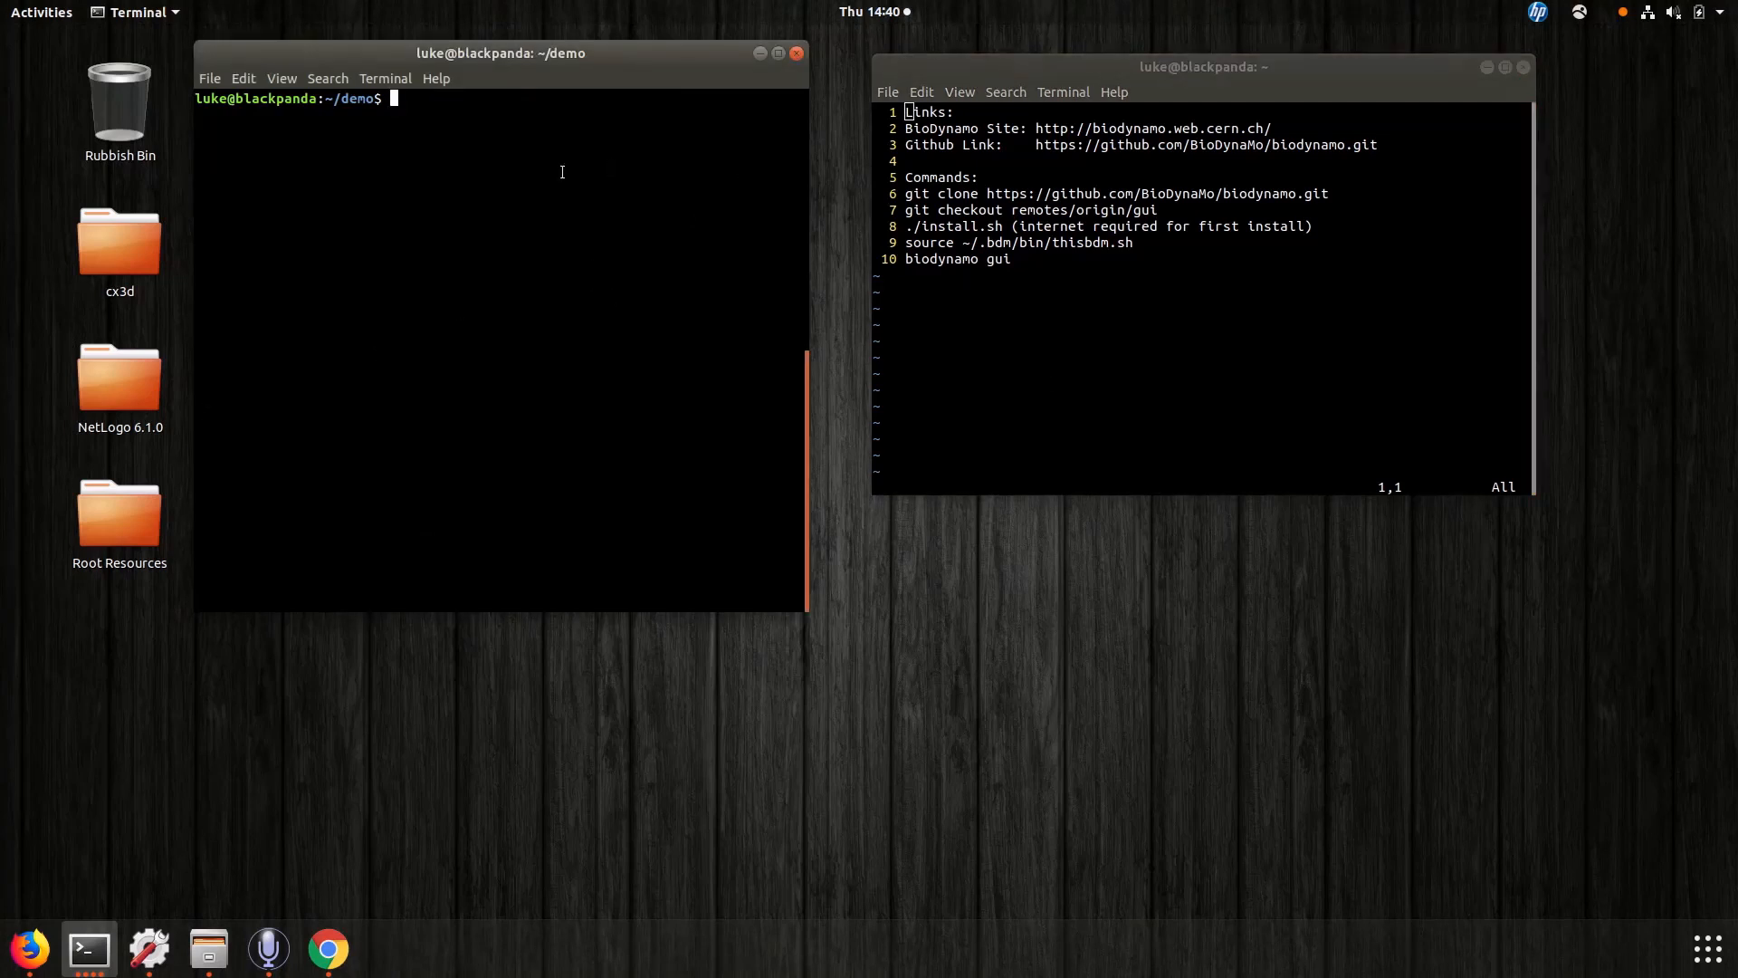
pyautogui.write('pwd')
pyautogui.press('Return')
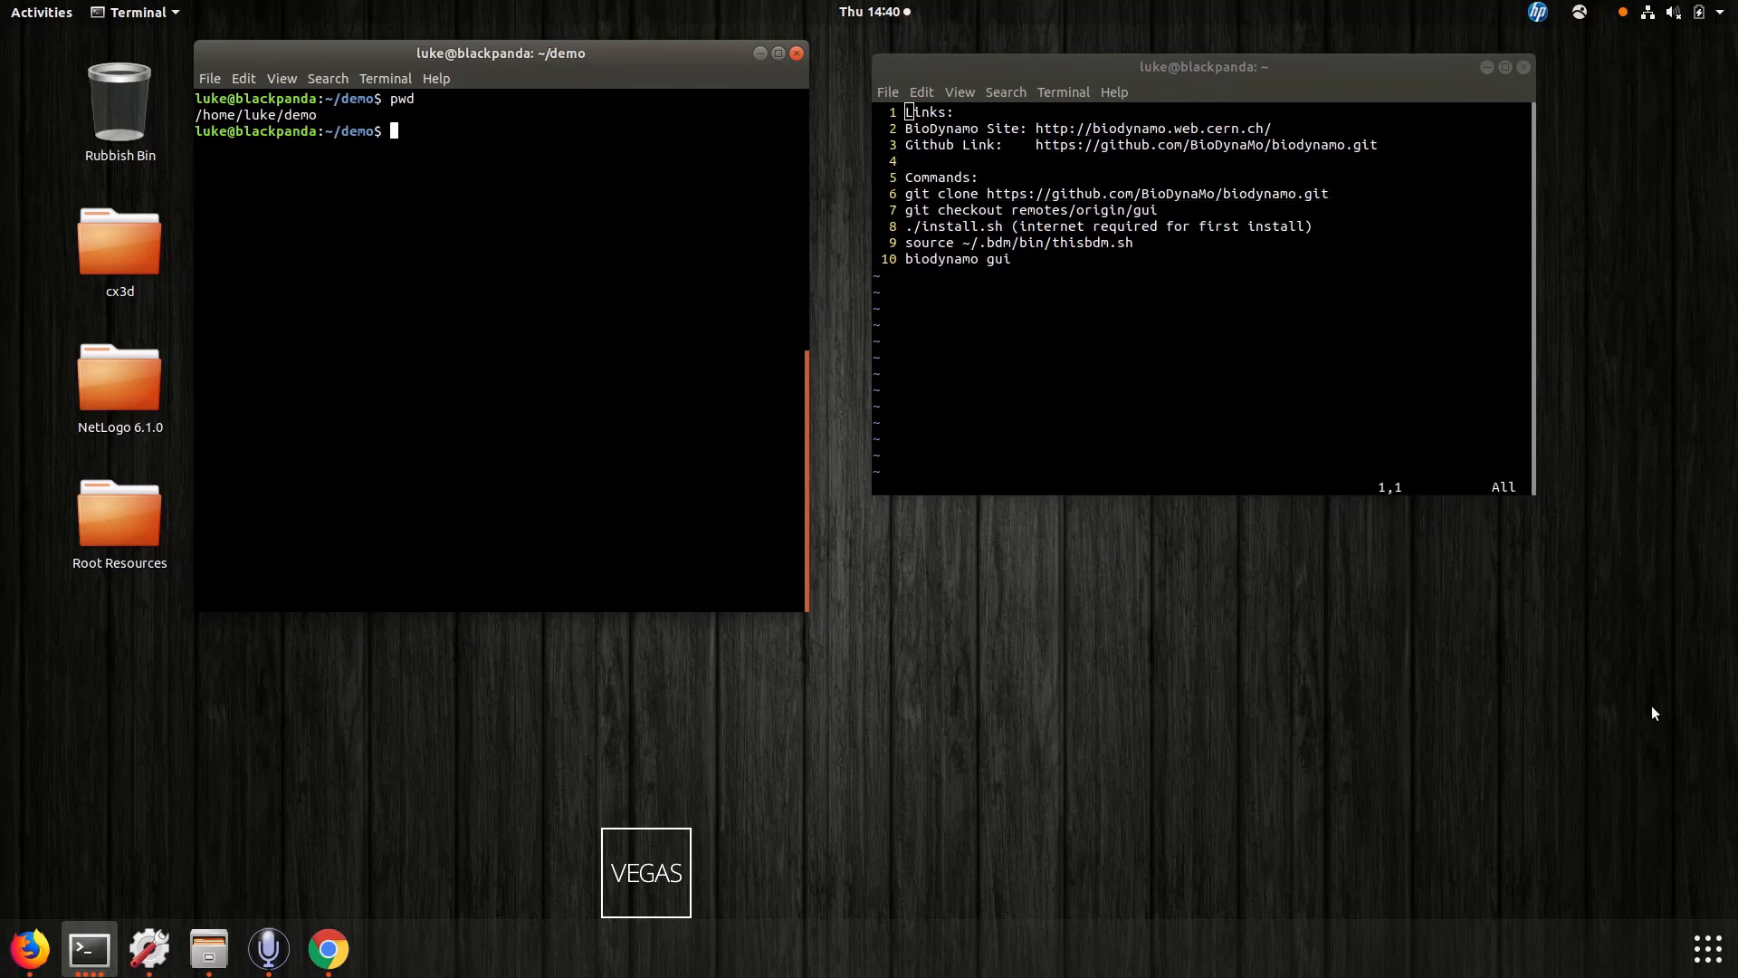
pyautogui.moveTo(1329, 194); pyautogui.dragTo(904, 193)
pyautogui.rightClick(905, 195)
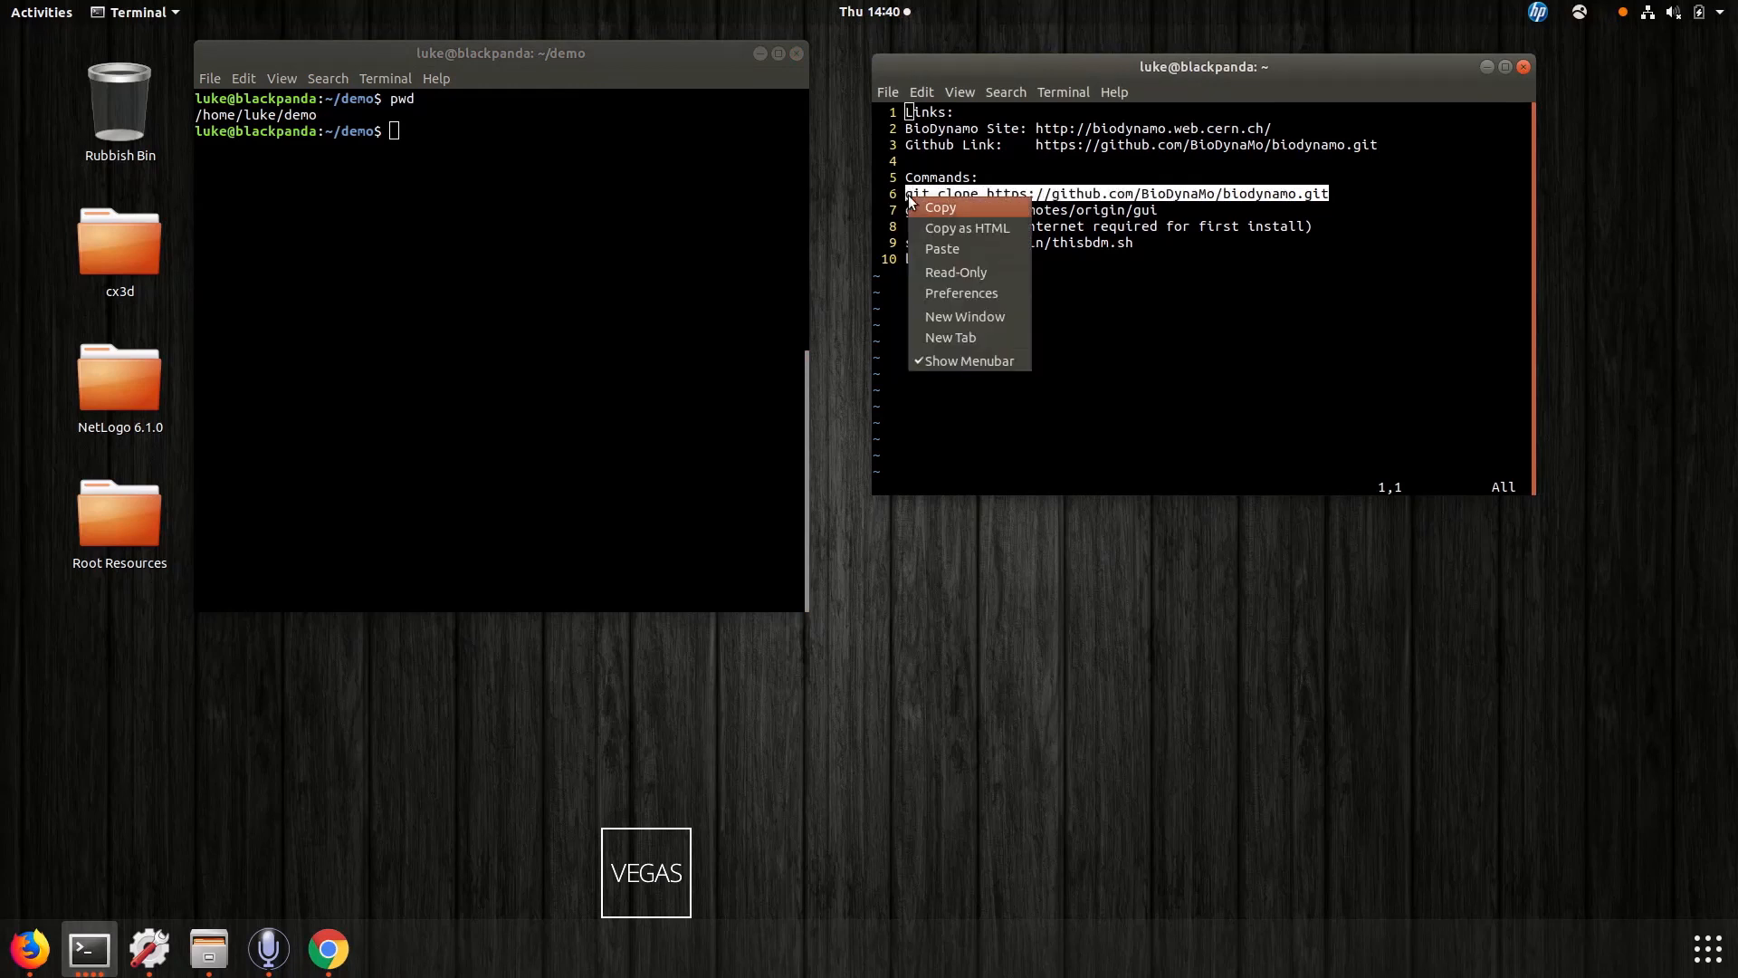
pyautogui.click(928, 207)
pyautogui.rightClick(628, 206)
pyautogui.click(677, 258)
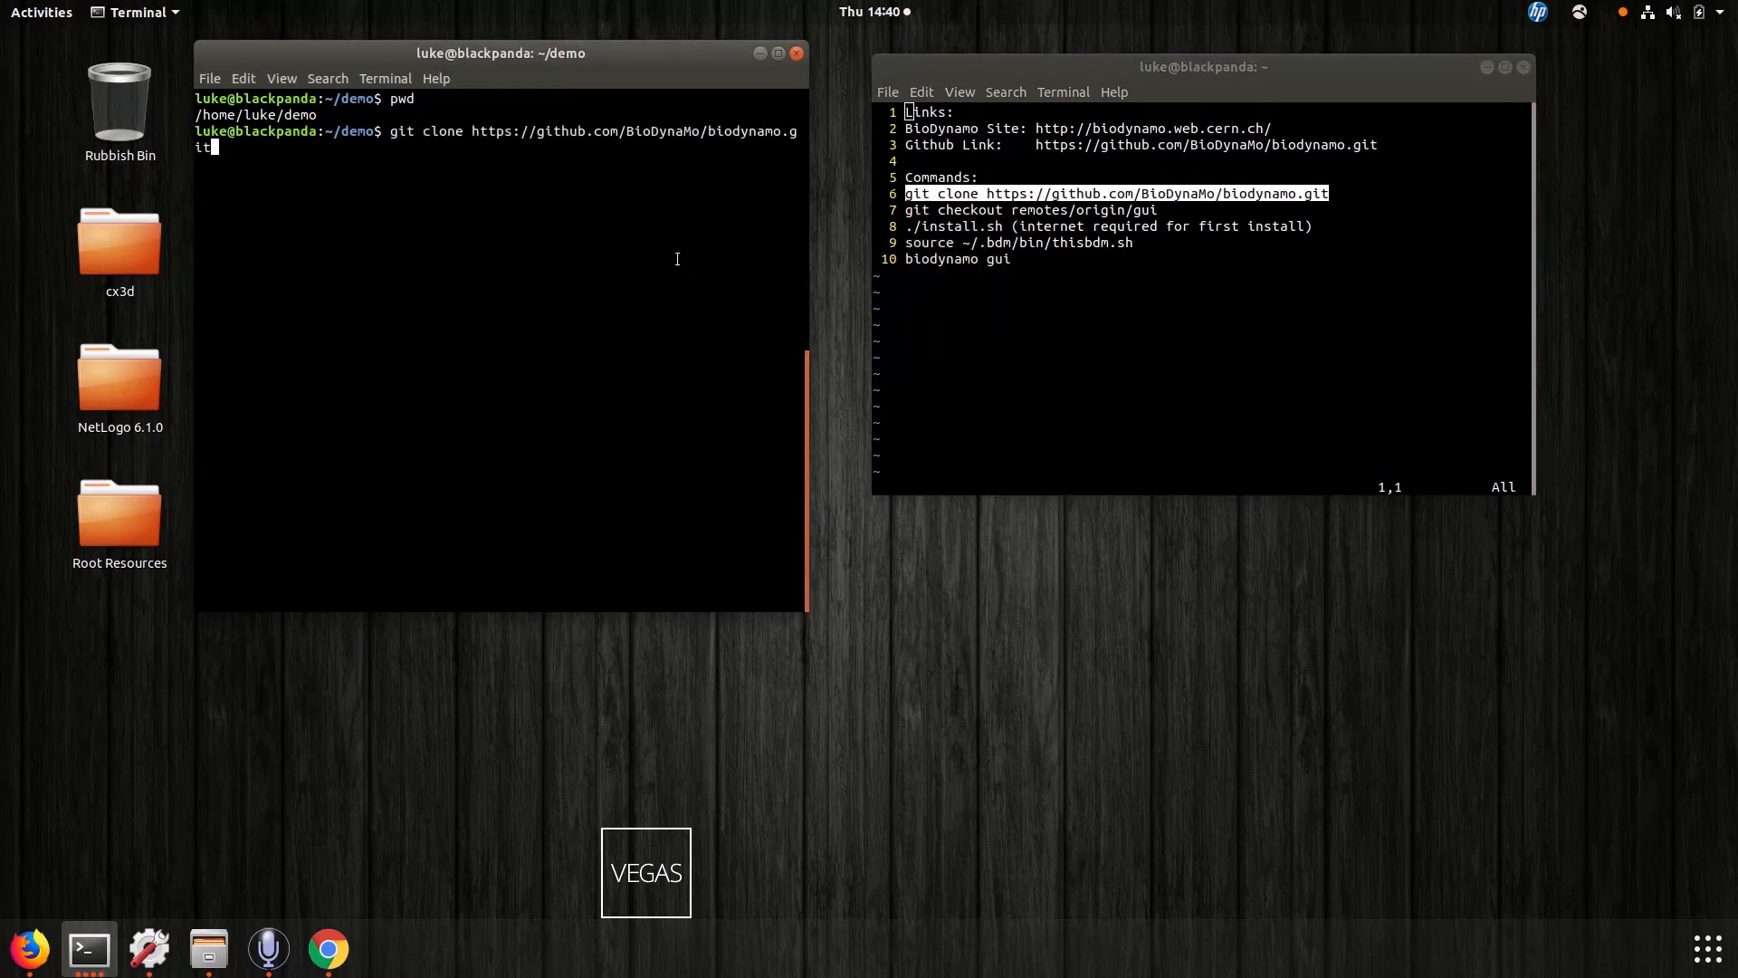
pyautogui.press('Return')
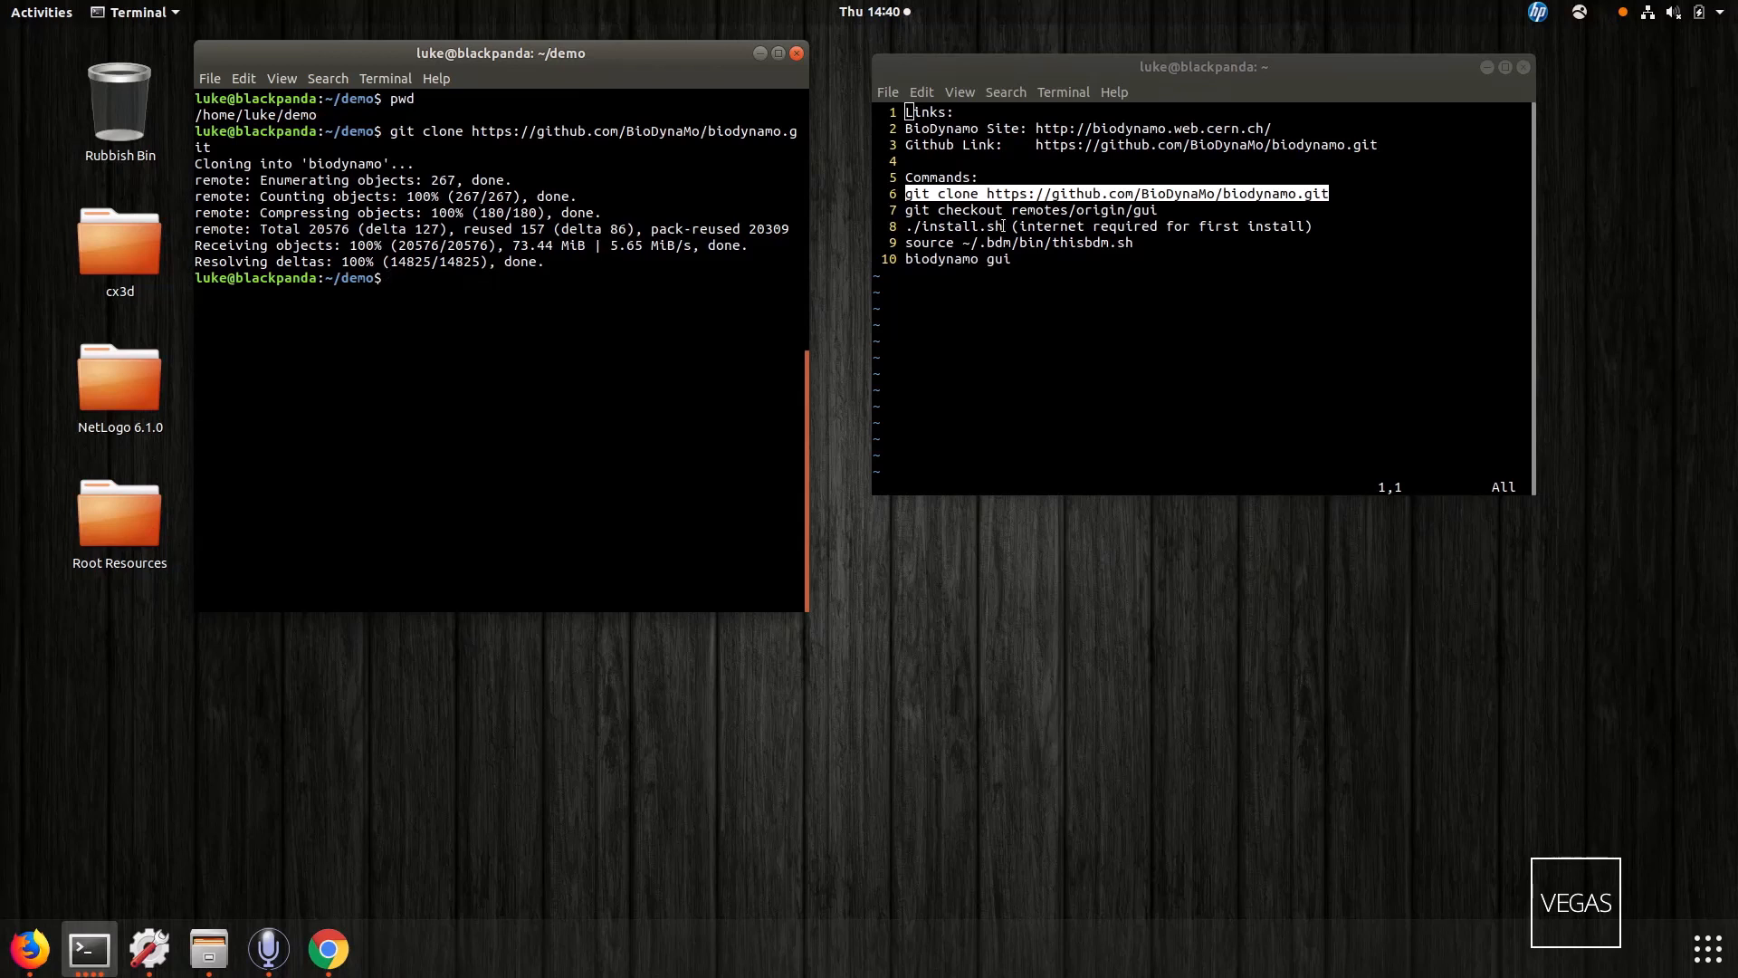
# Change into the cloned biodynamo folder, listing the directory contents before and after entering it.
pyautogui.click(1143, 211)
pyautogui.moveTo(1157, 211); pyautogui.dragTo(907, 210)
pyautogui.click(638, 320)
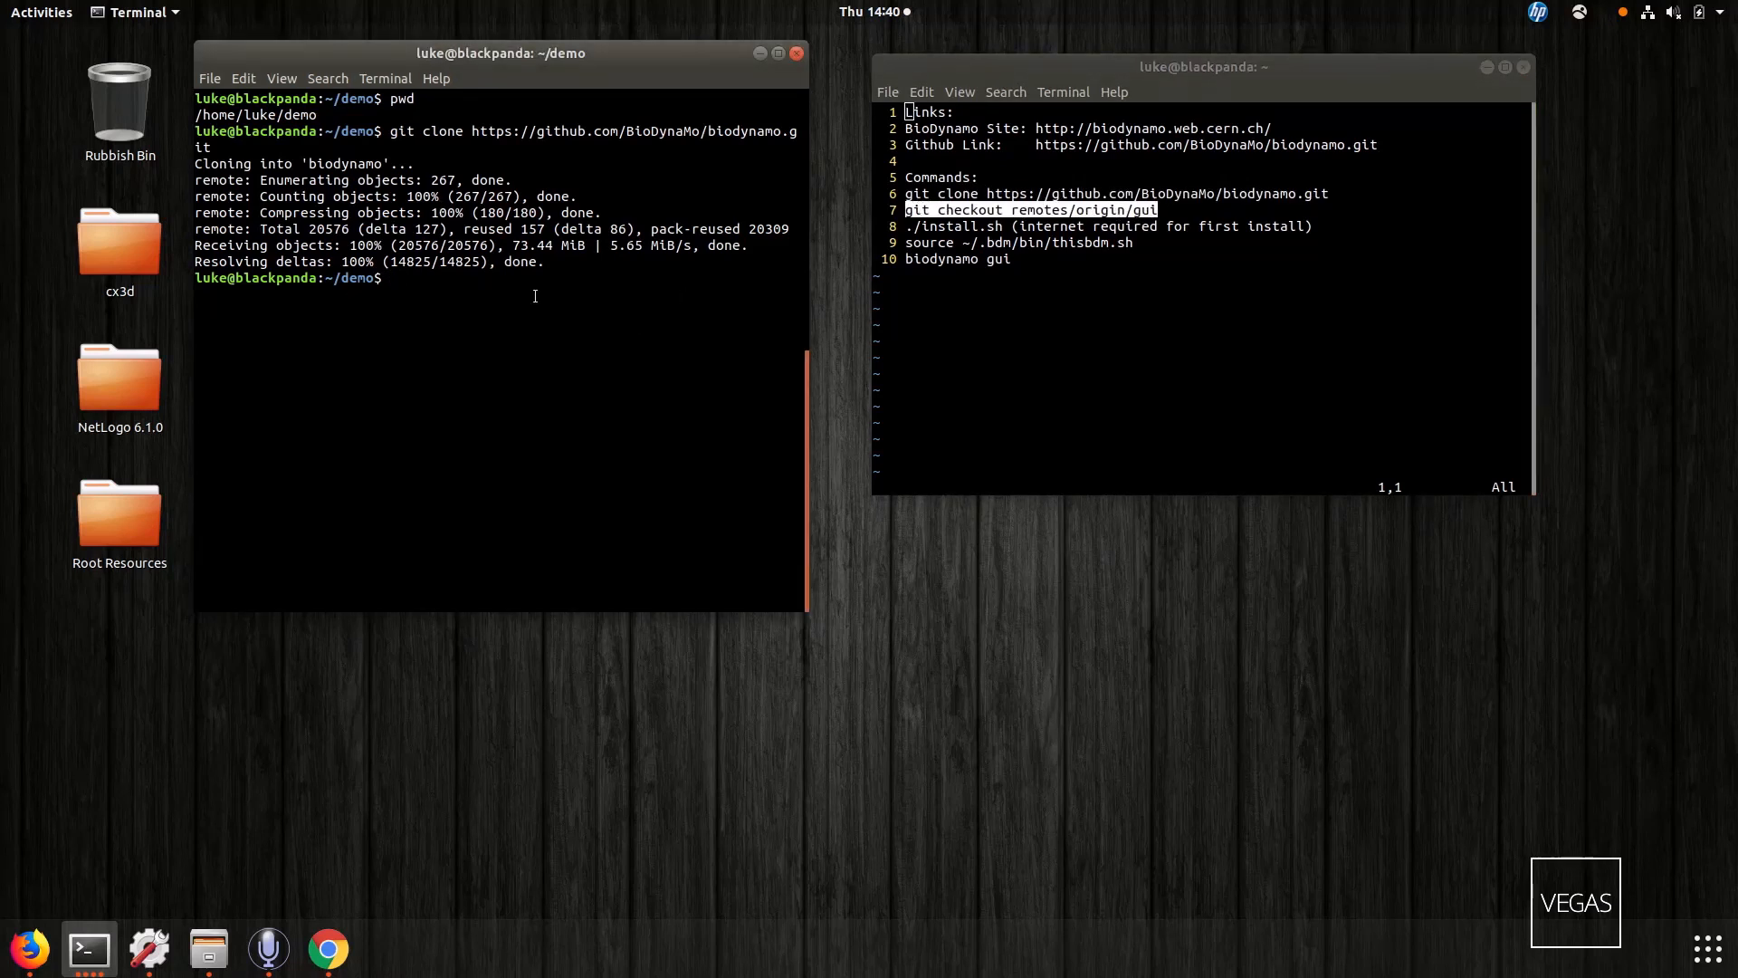
pyautogui.write('ls')
pyautogui.press('Return')
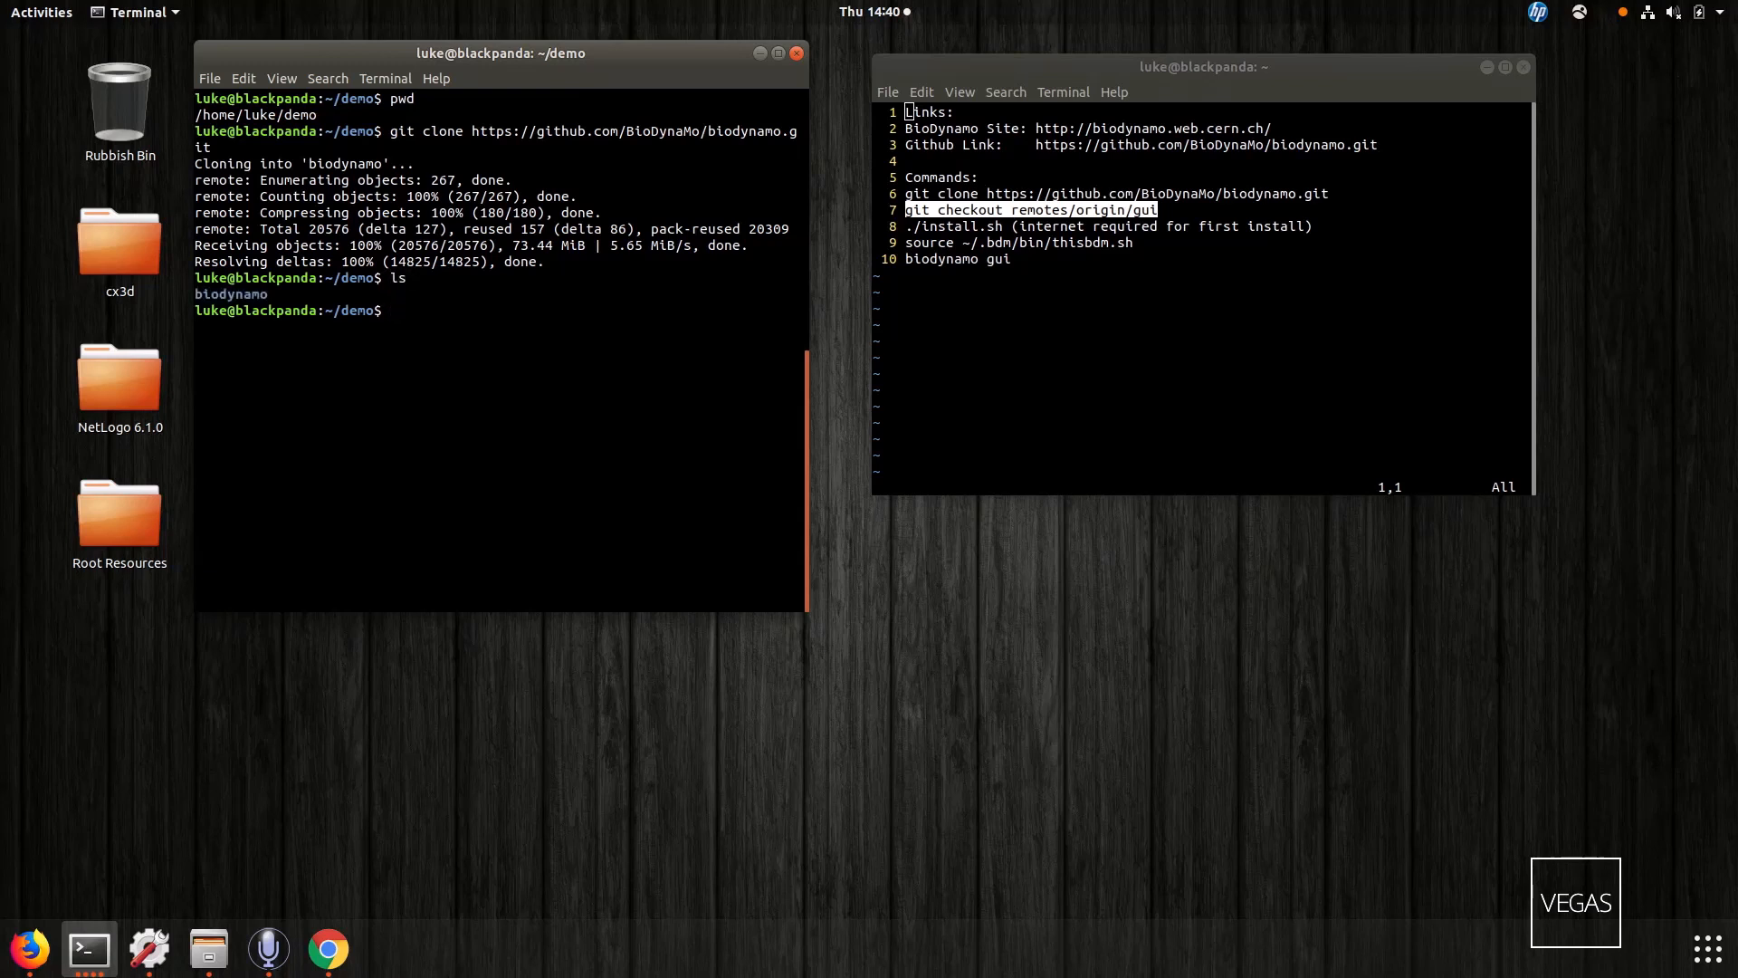
pyautogui.write('cd bio')
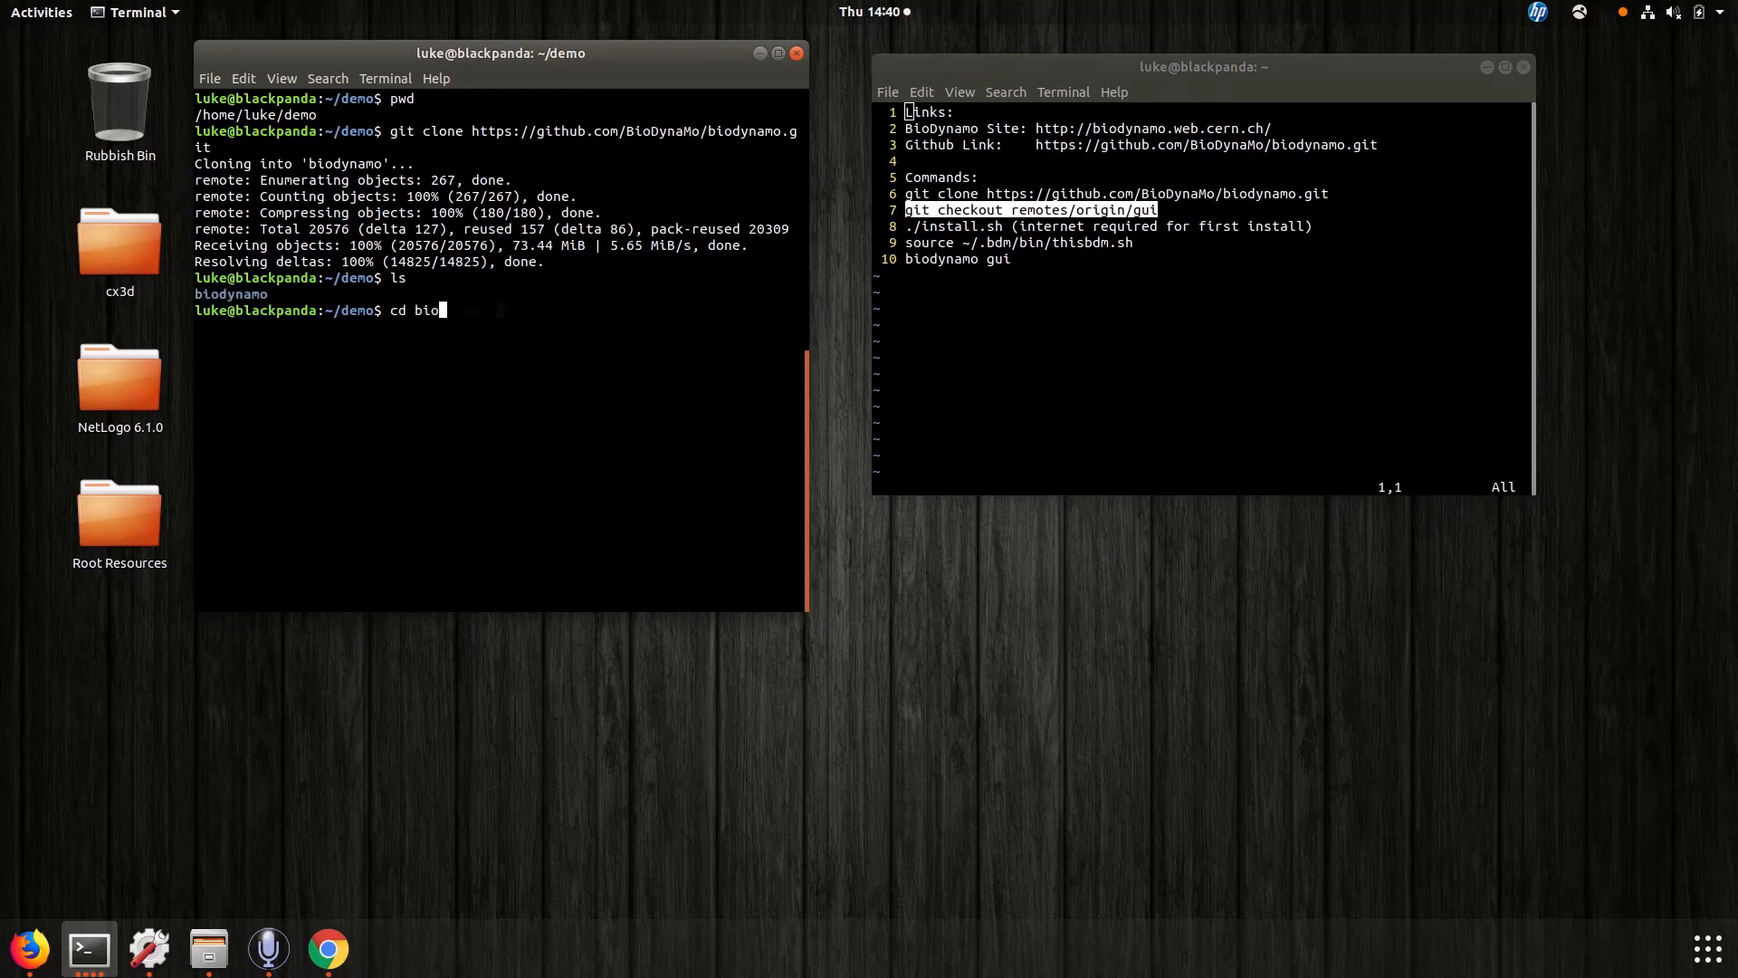
pyautogui.press('Tab')
pyautogui.press('Return')
pyautogui.write('ls')
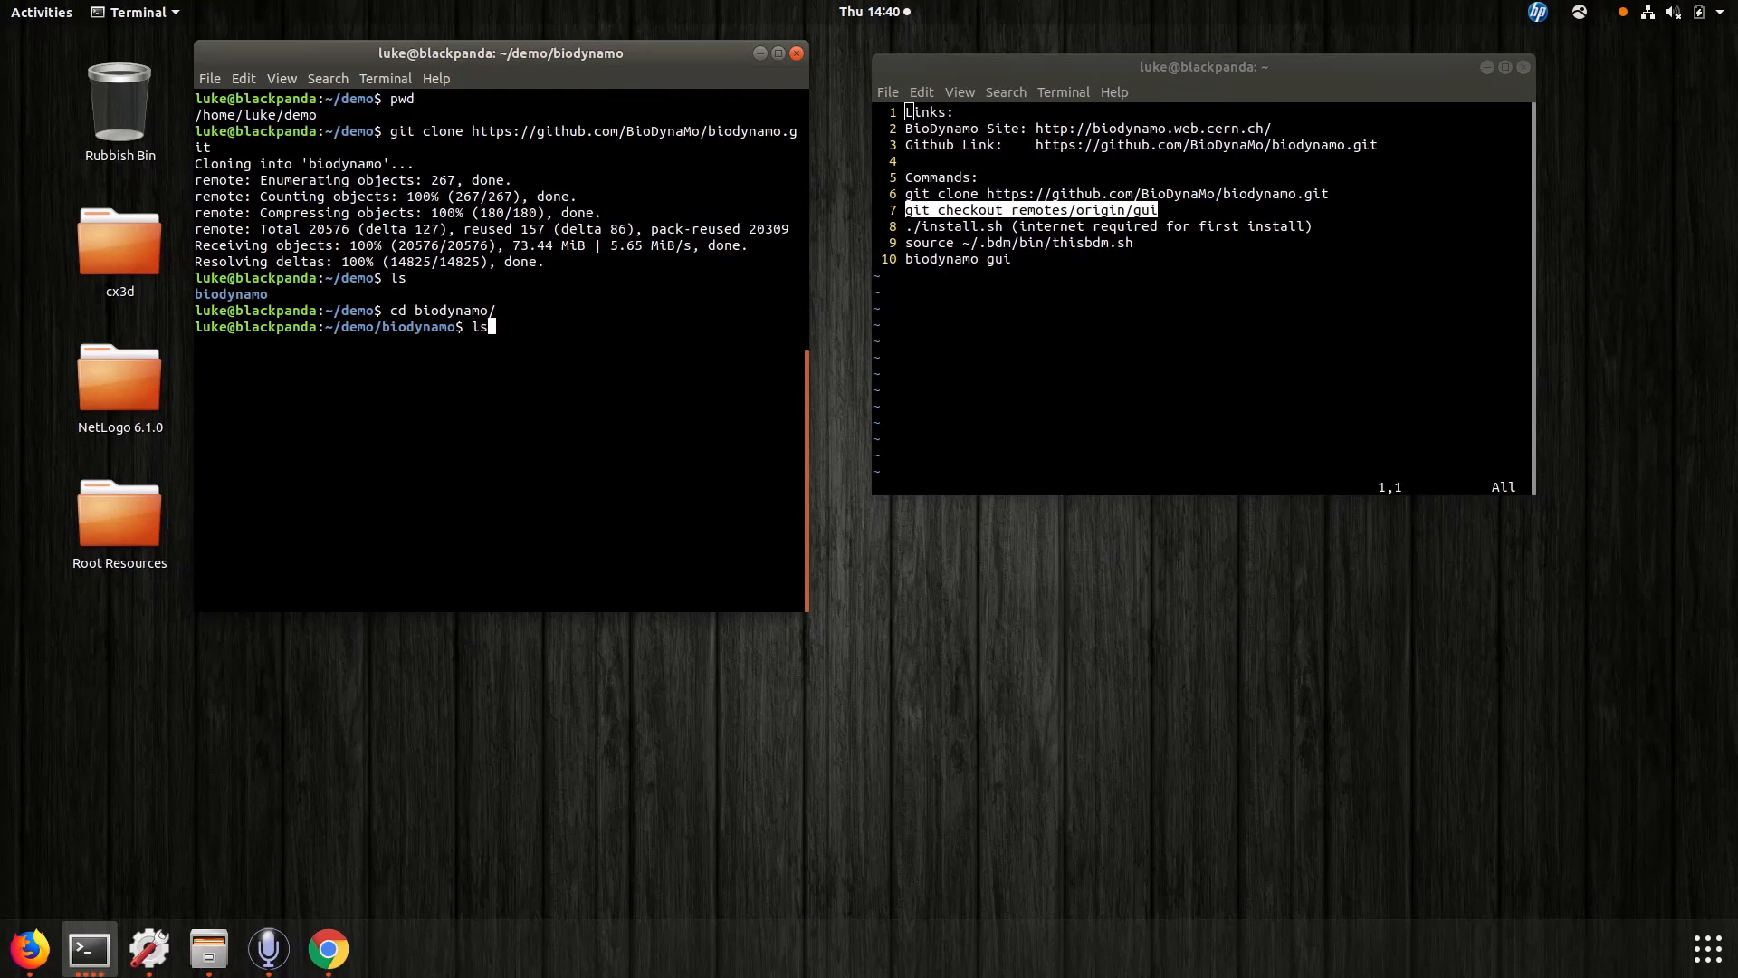
pyautogui.press('Return')
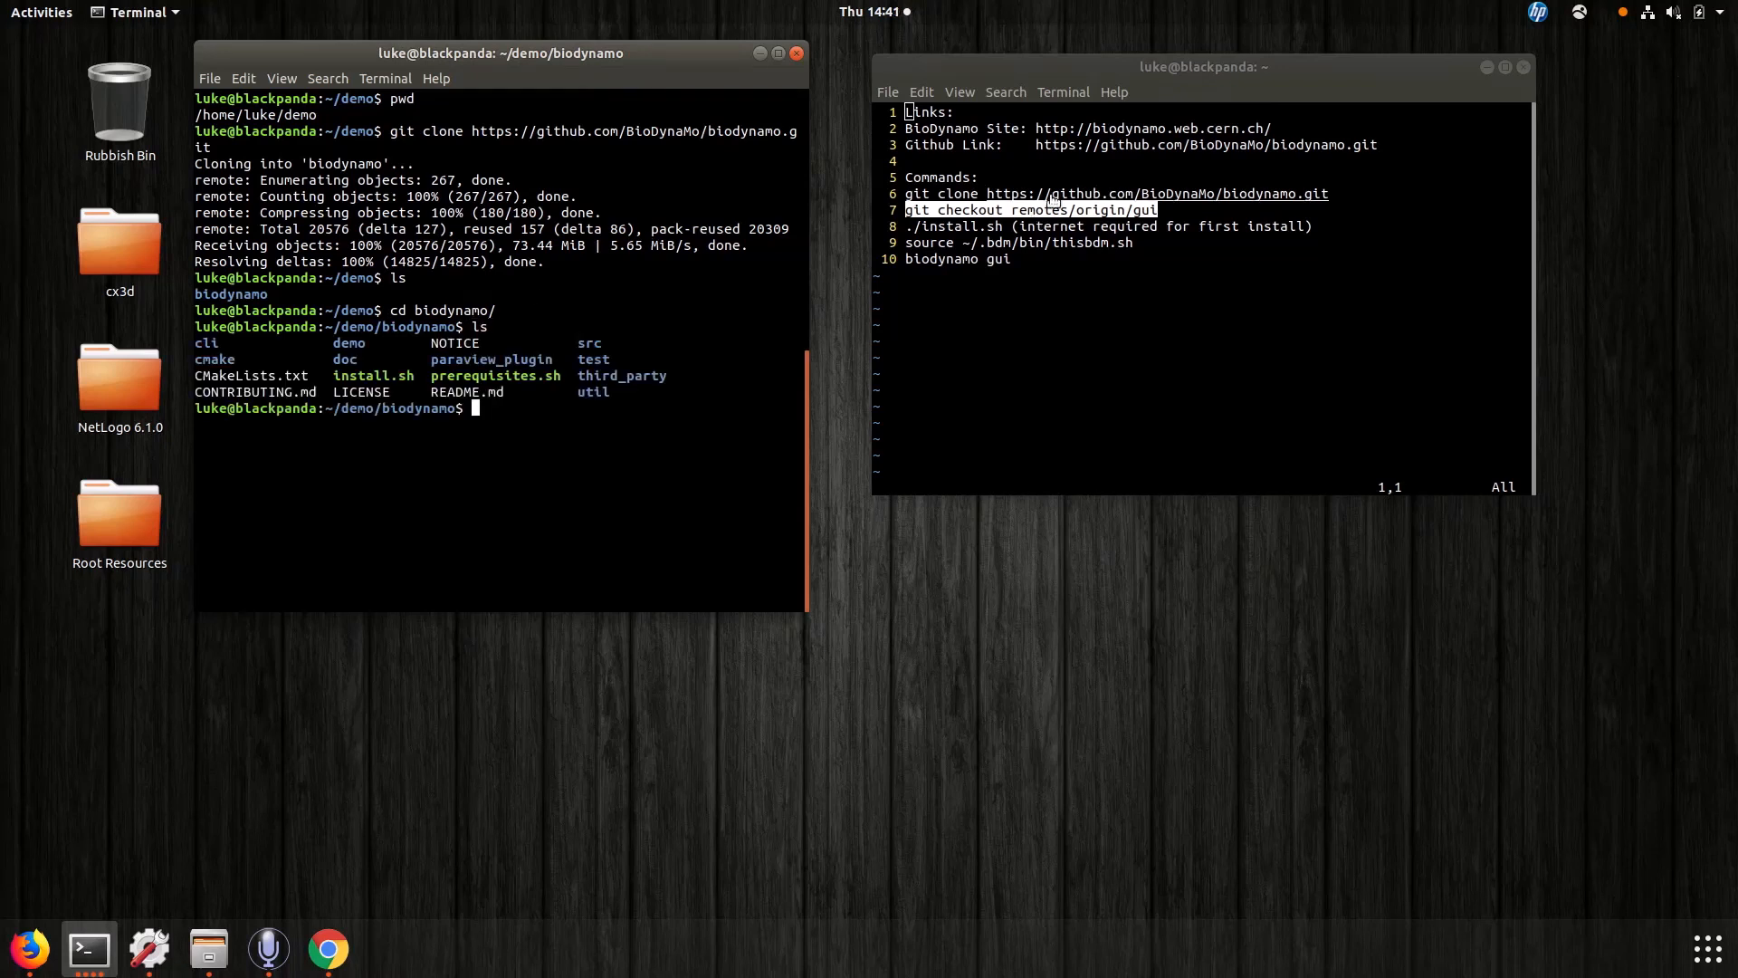
# Check the repository's current branch with git status and highlight the branch name.
pyautogui.write('git status')
pyautogui.press('Return')
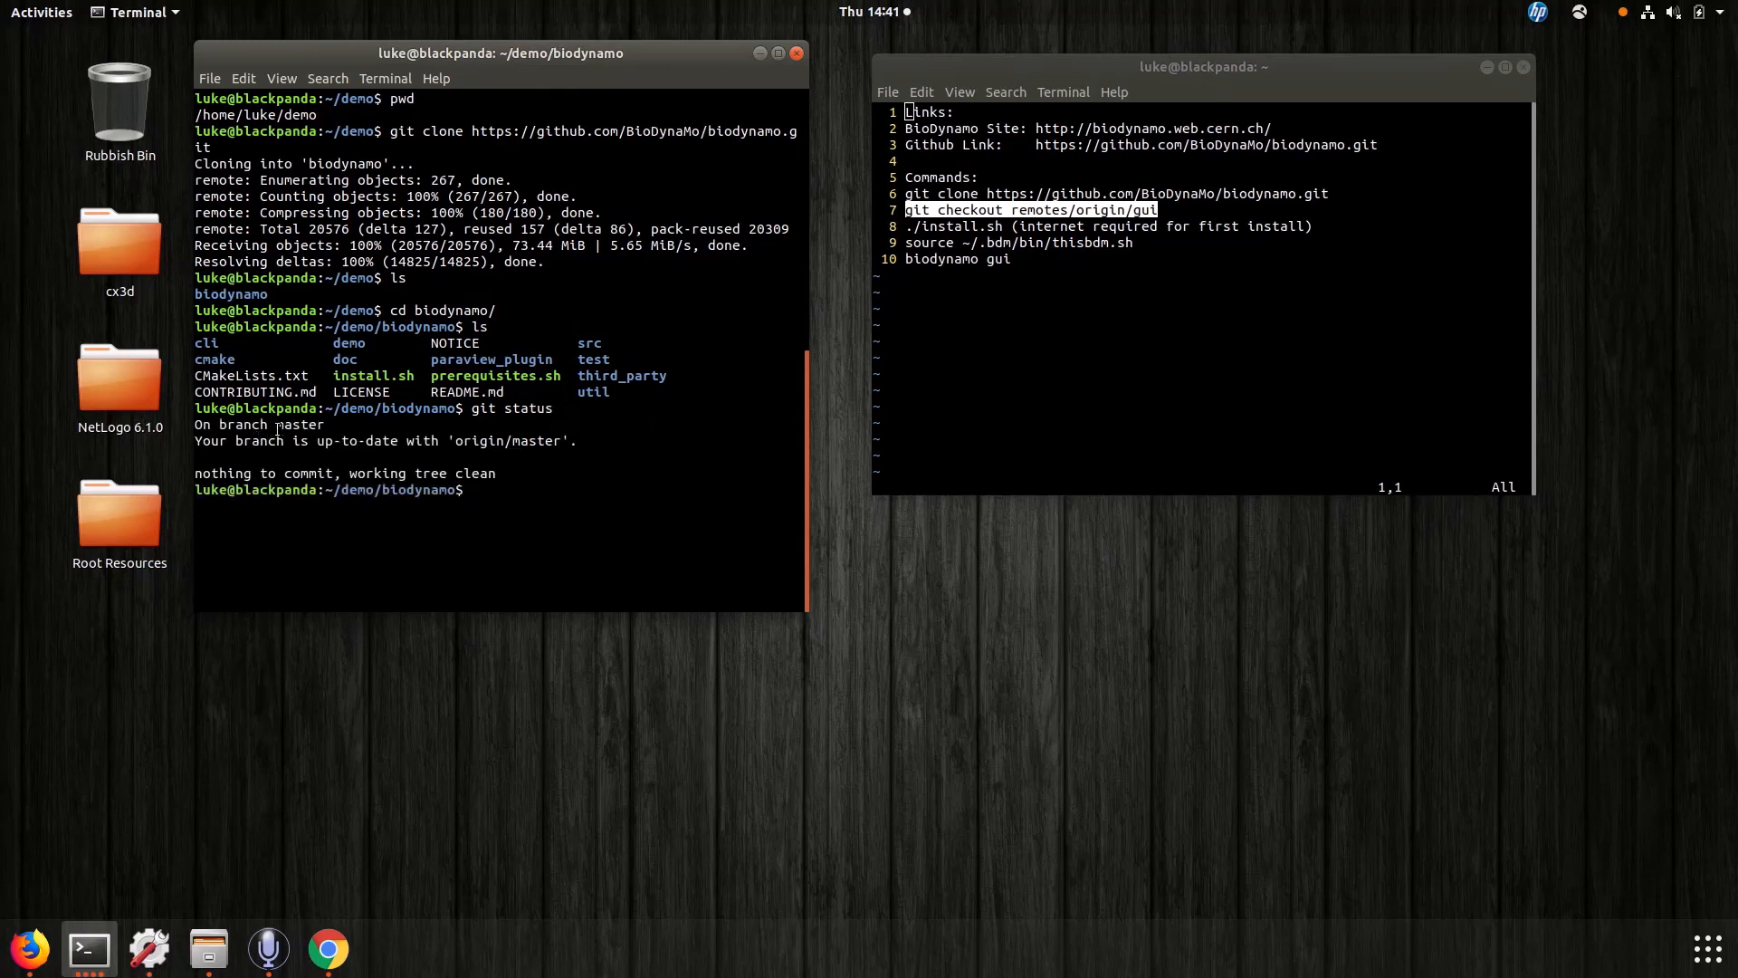
pyautogui.moveTo(277, 426); pyautogui.dragTo(344, 429)
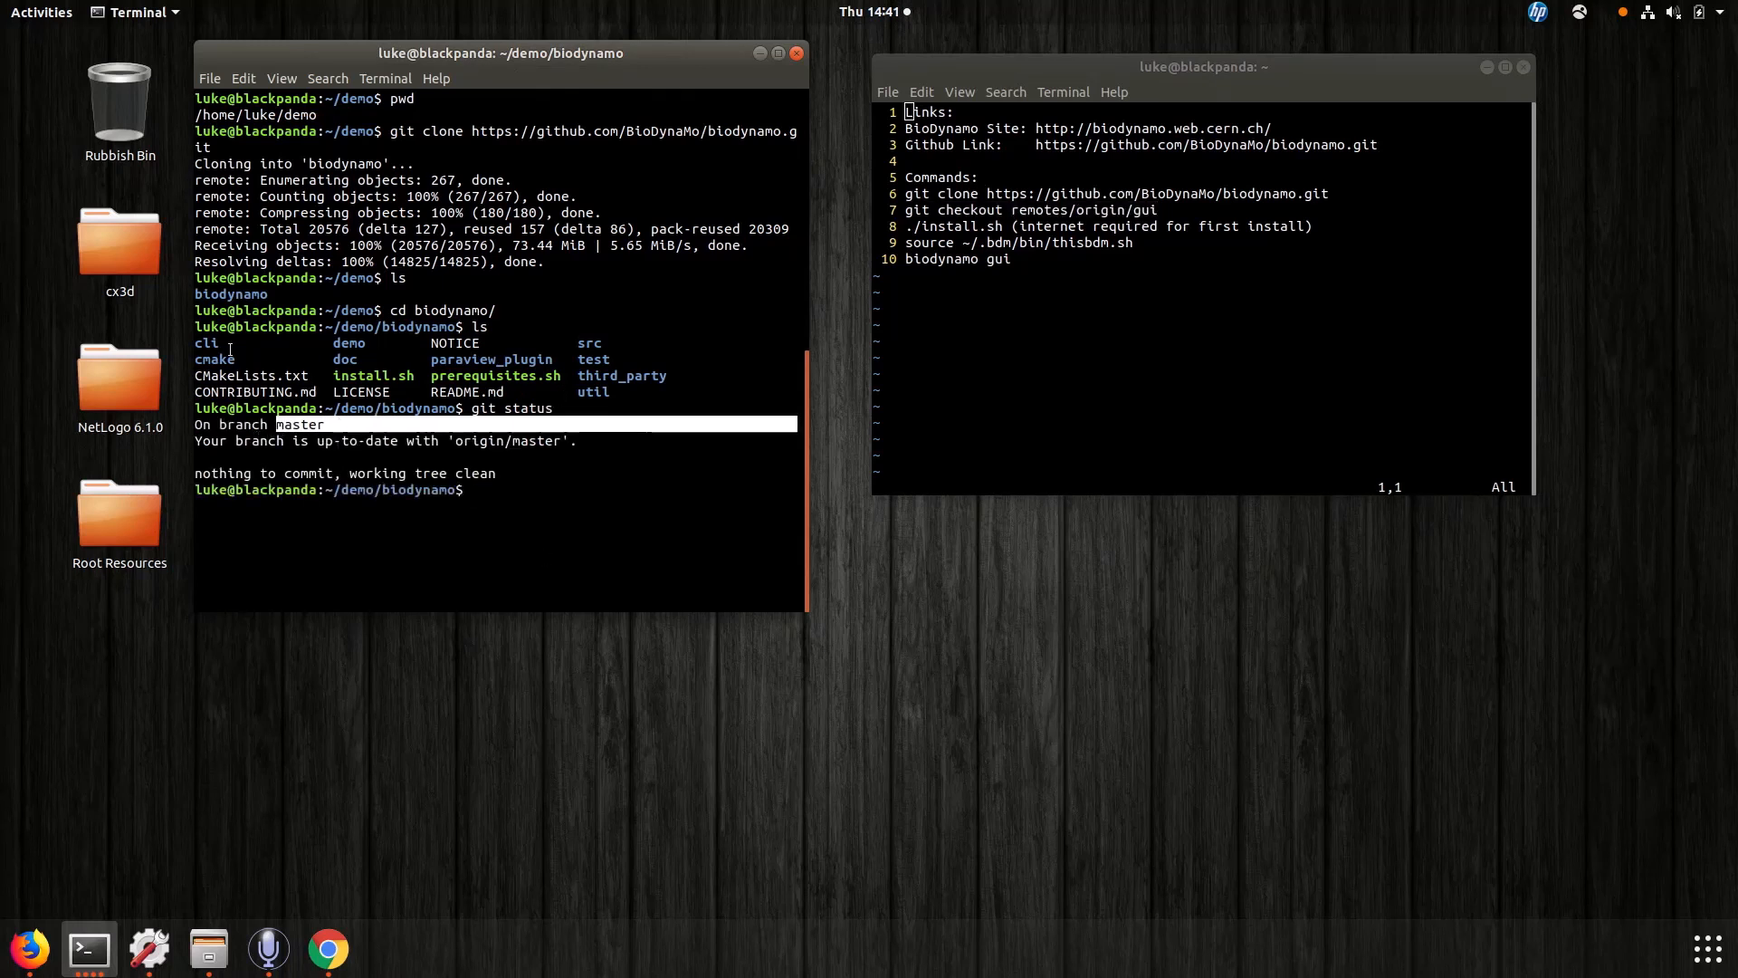
# Check out remotes/origin/gui with the git checkout command copied from the notes and review the checkout message.
pyautogui.click(1146, 210)
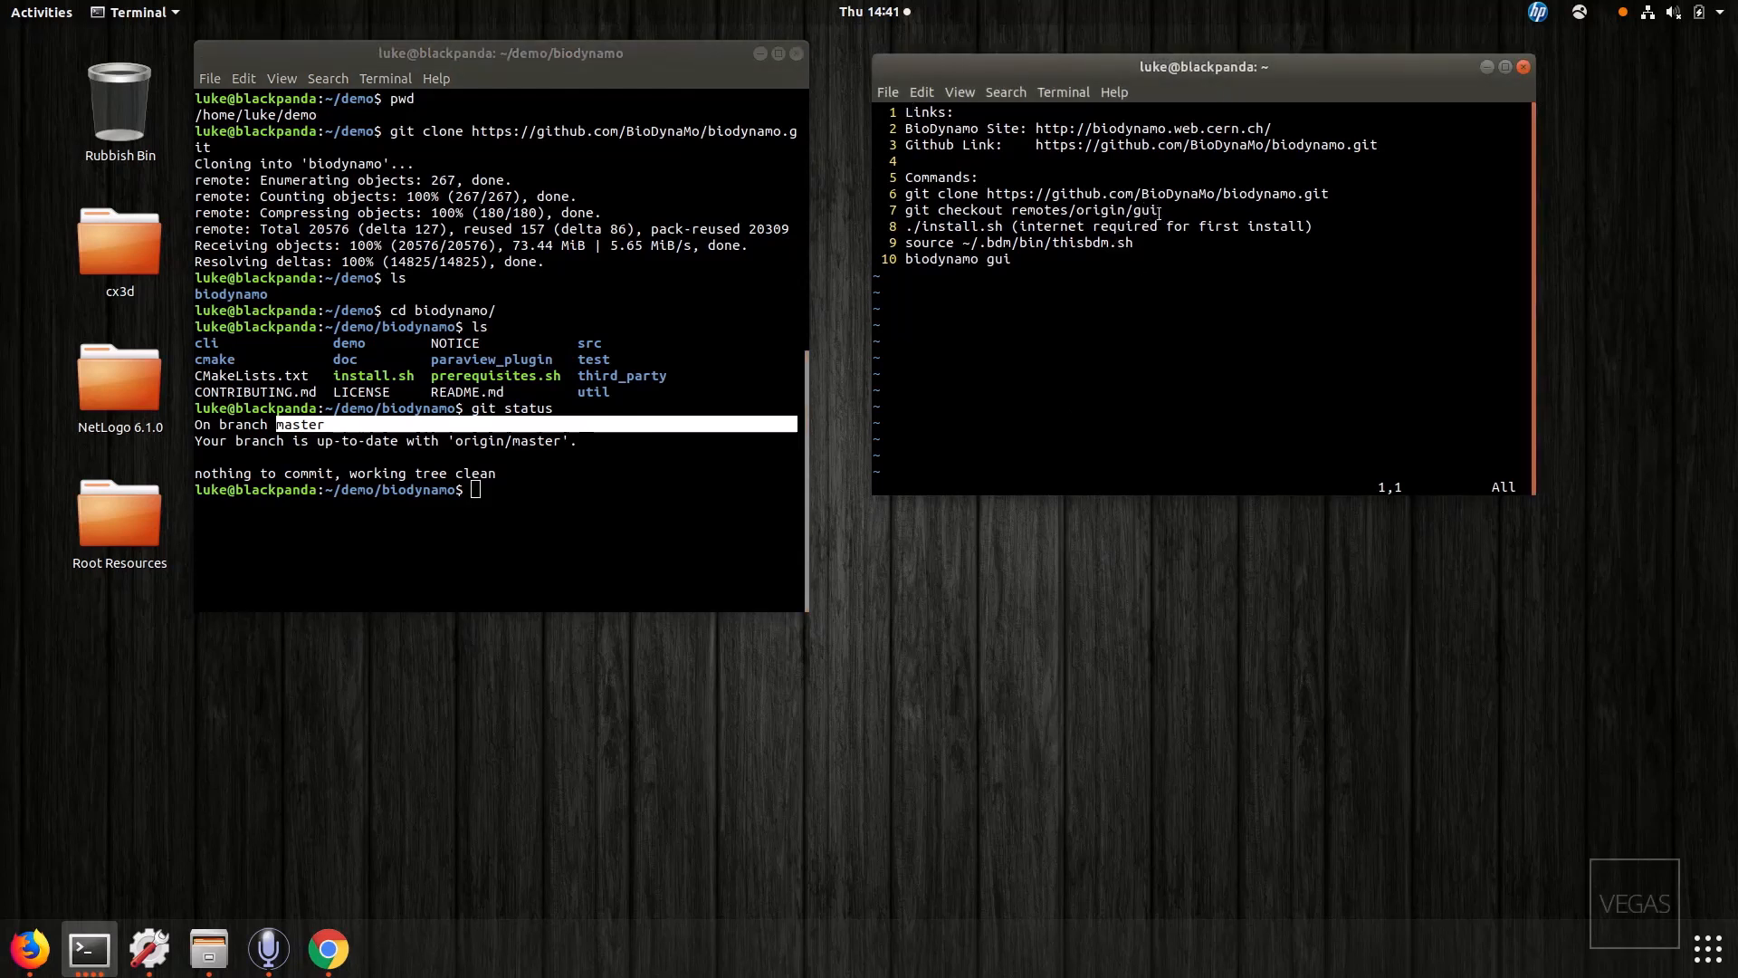
pyautogui.moveTo(1154, 210); pyautogui.dragTo(908, 206)
pyautogui.rightClick(908, 207)
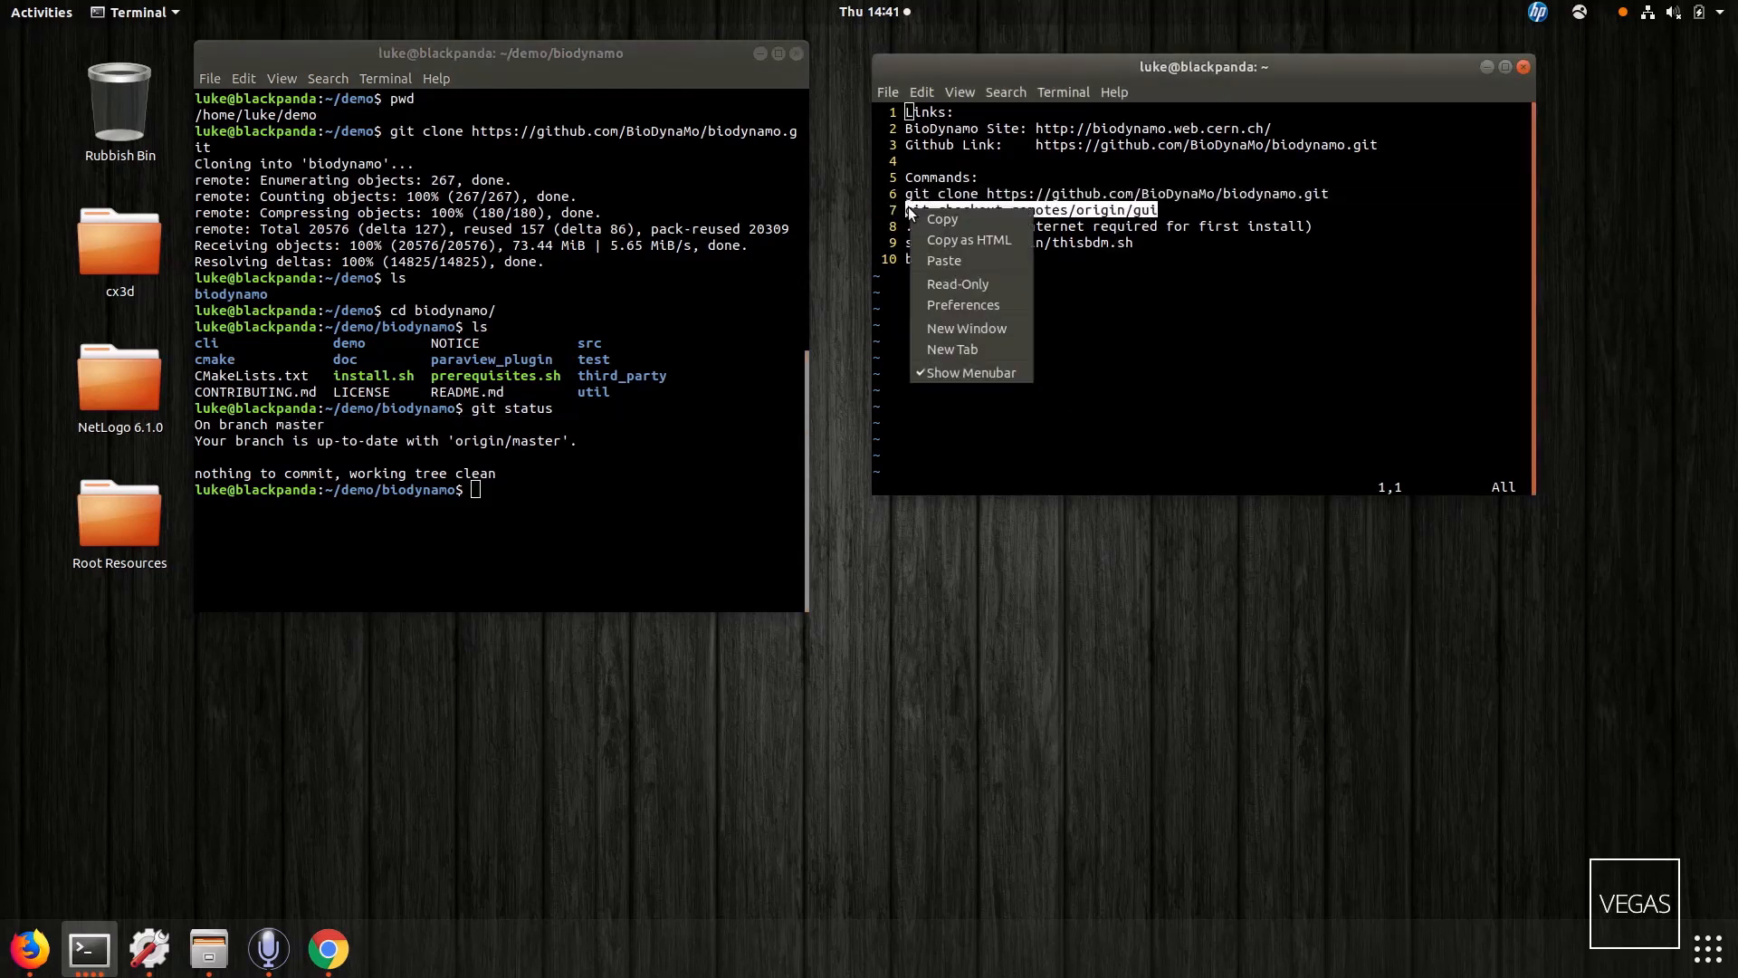
pyautogui.click(932, 217)
pyautogui.click(584, 541)
pyautogui.rightClick(585, 542)
pyautogui.click(619, 591)
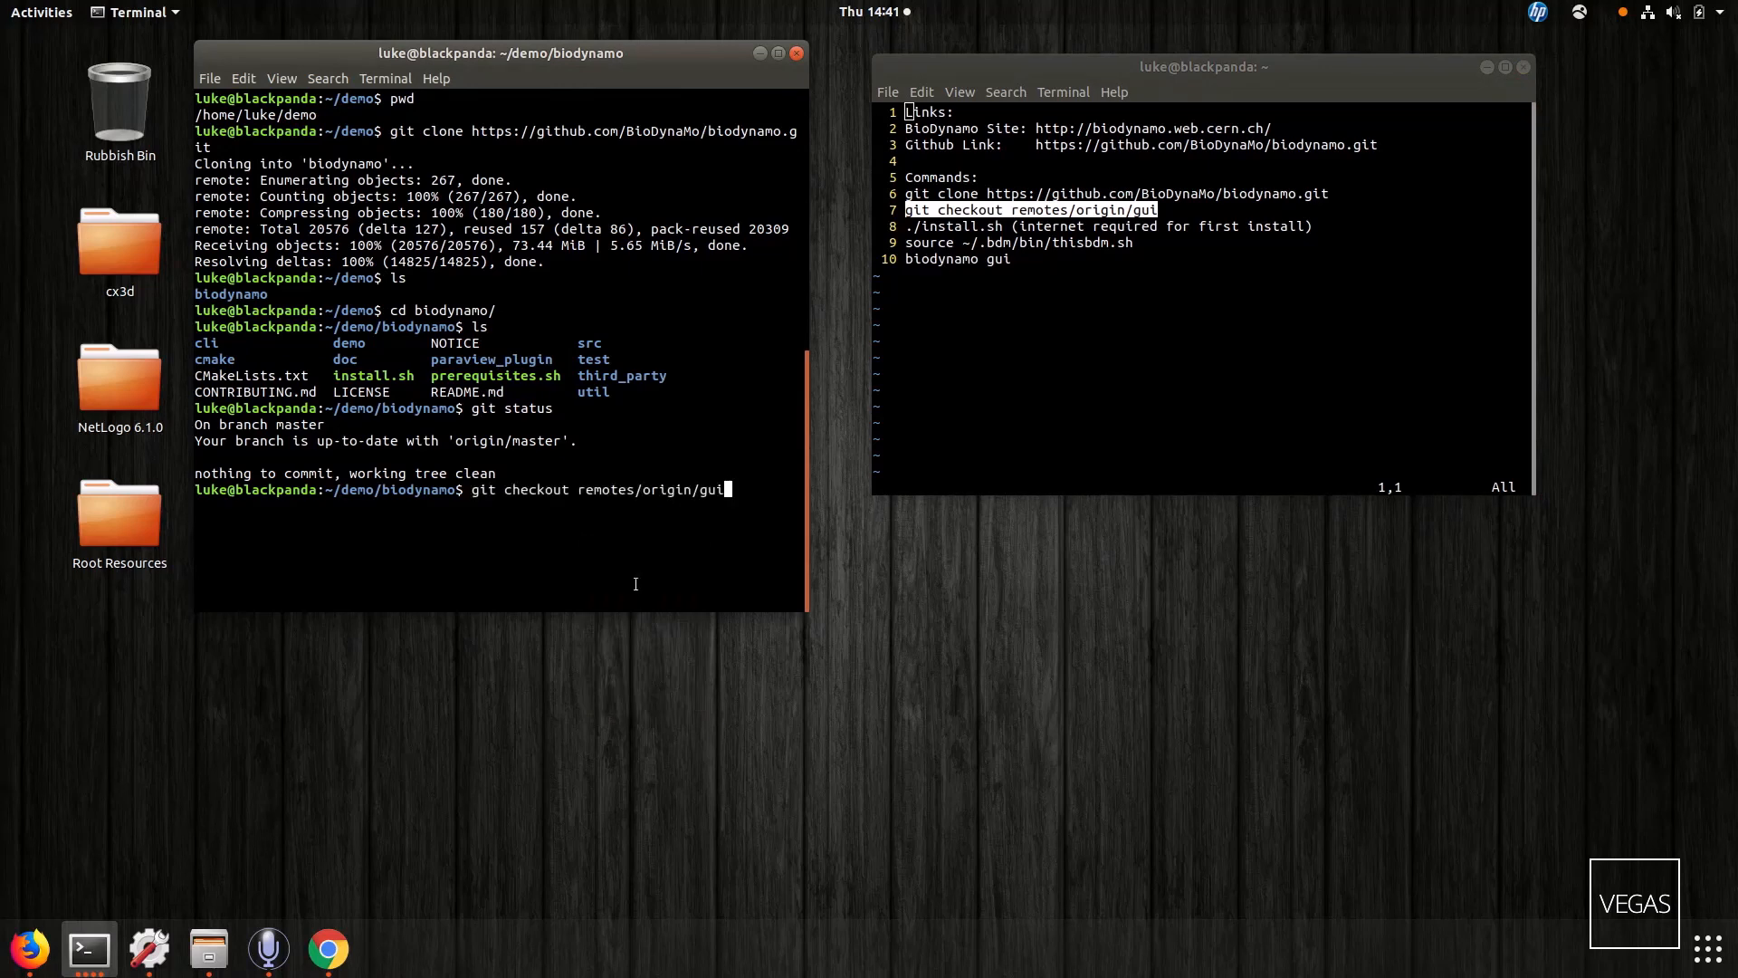
pyautogui.press('Return')
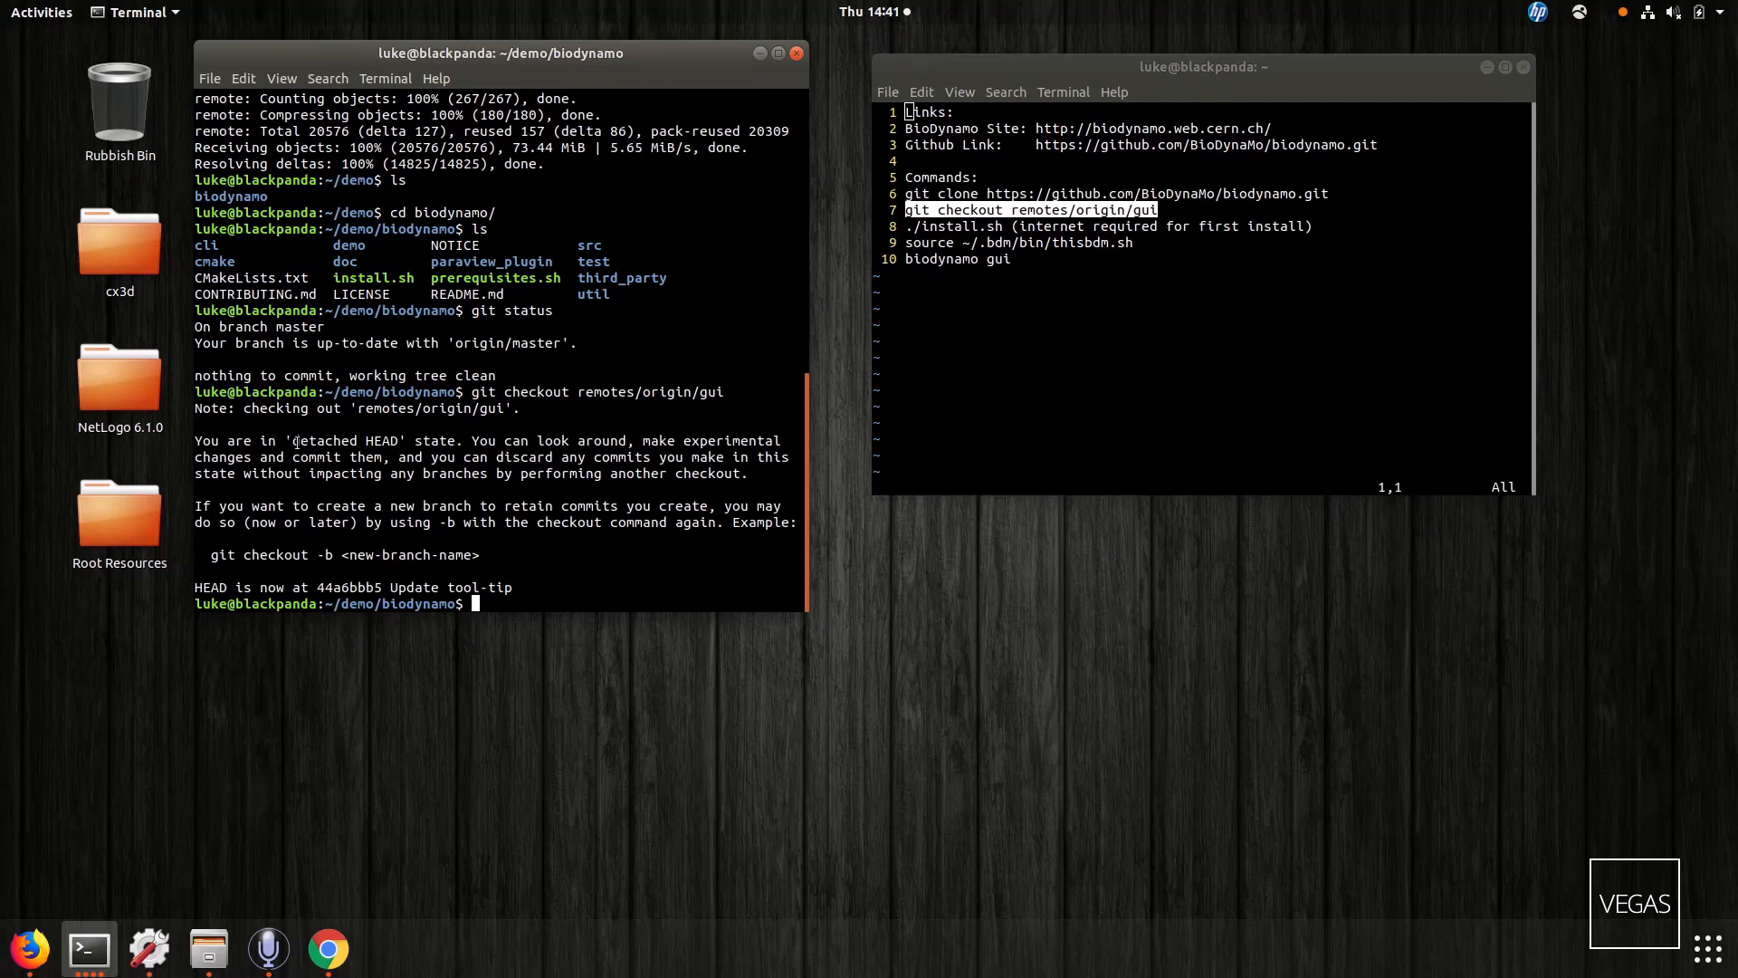
pyautogui.moveTo(296, 442); pyautogui.dragTo(399, 437)
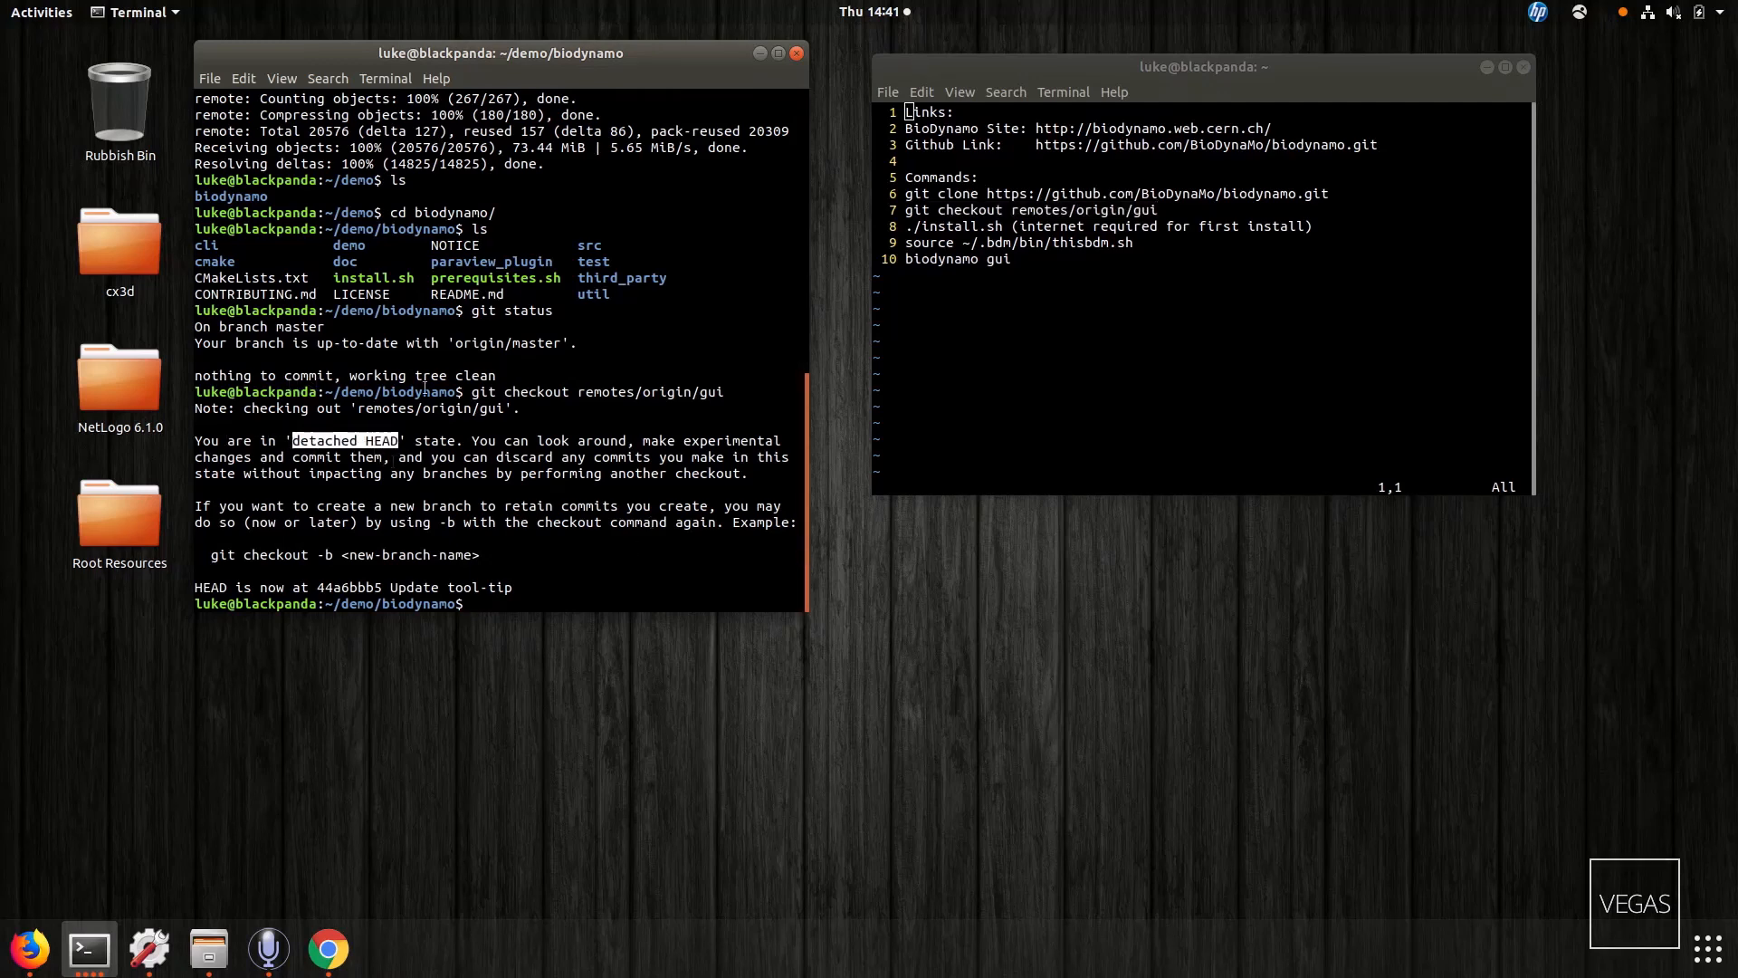
pyautogui.moveTo(357, 408); pyautogui.dragTo(505, 408)
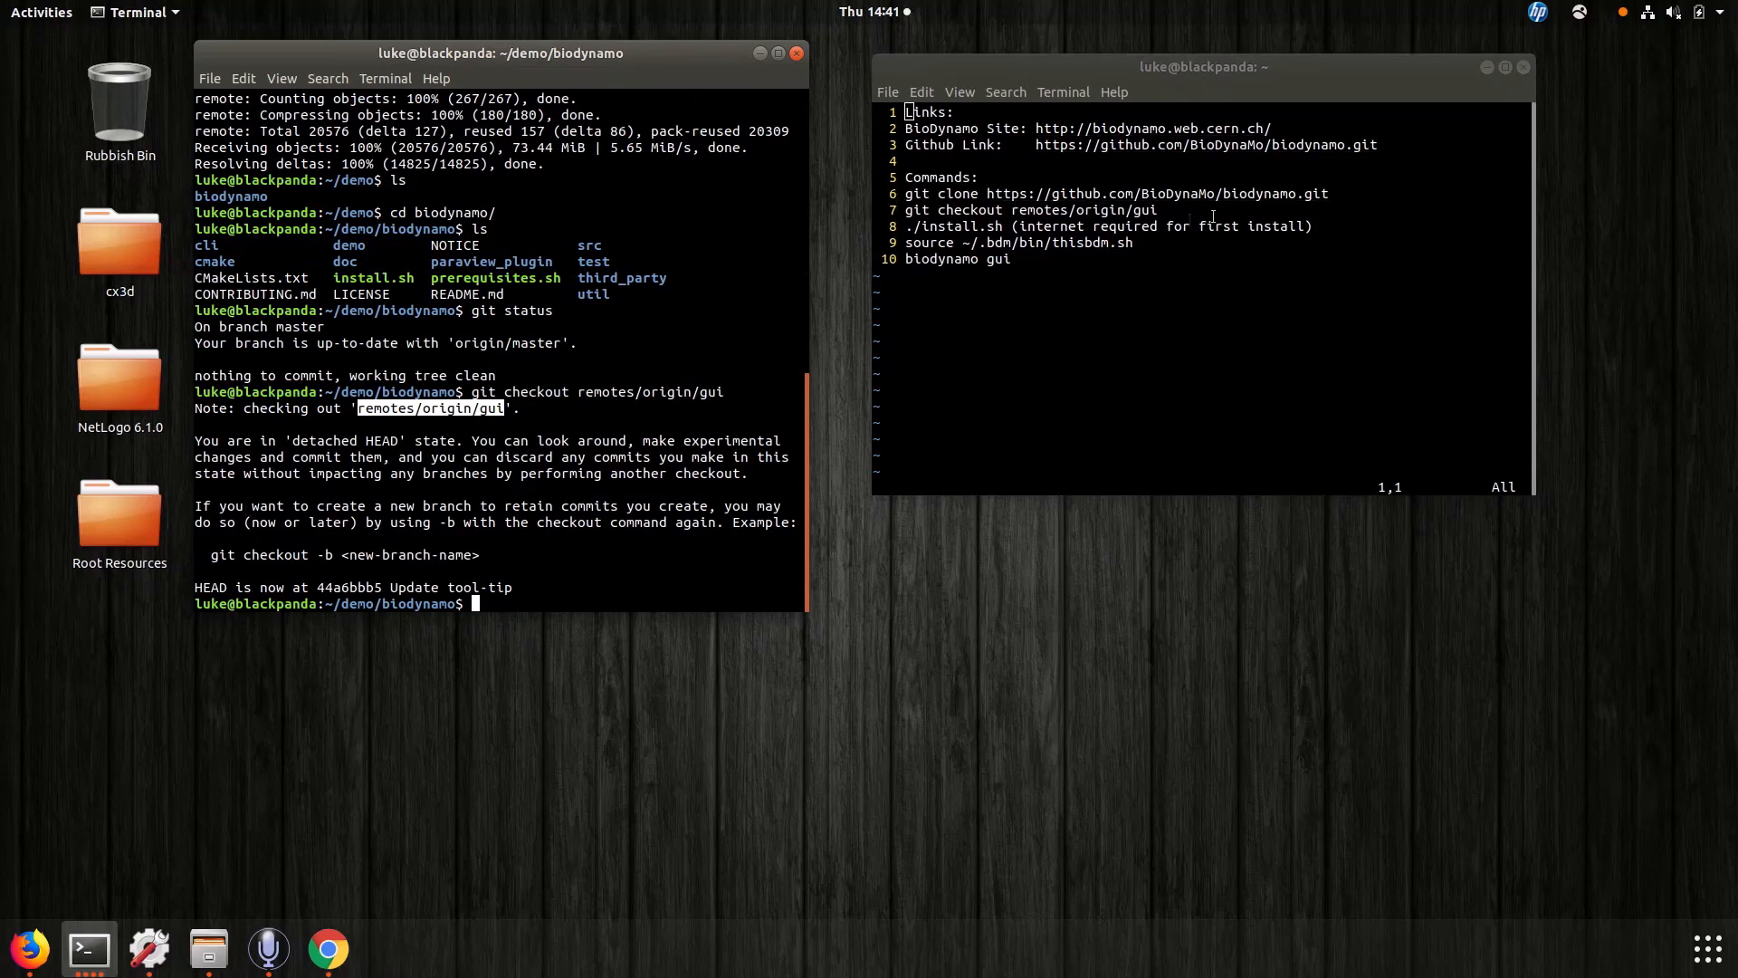
# Run ./install.sh in the biodynamo folder, copying the command from the notes without its bracketed remark.
pyautogui.moveTo(1002, 233); pyautogui.dragTo(905, 226)
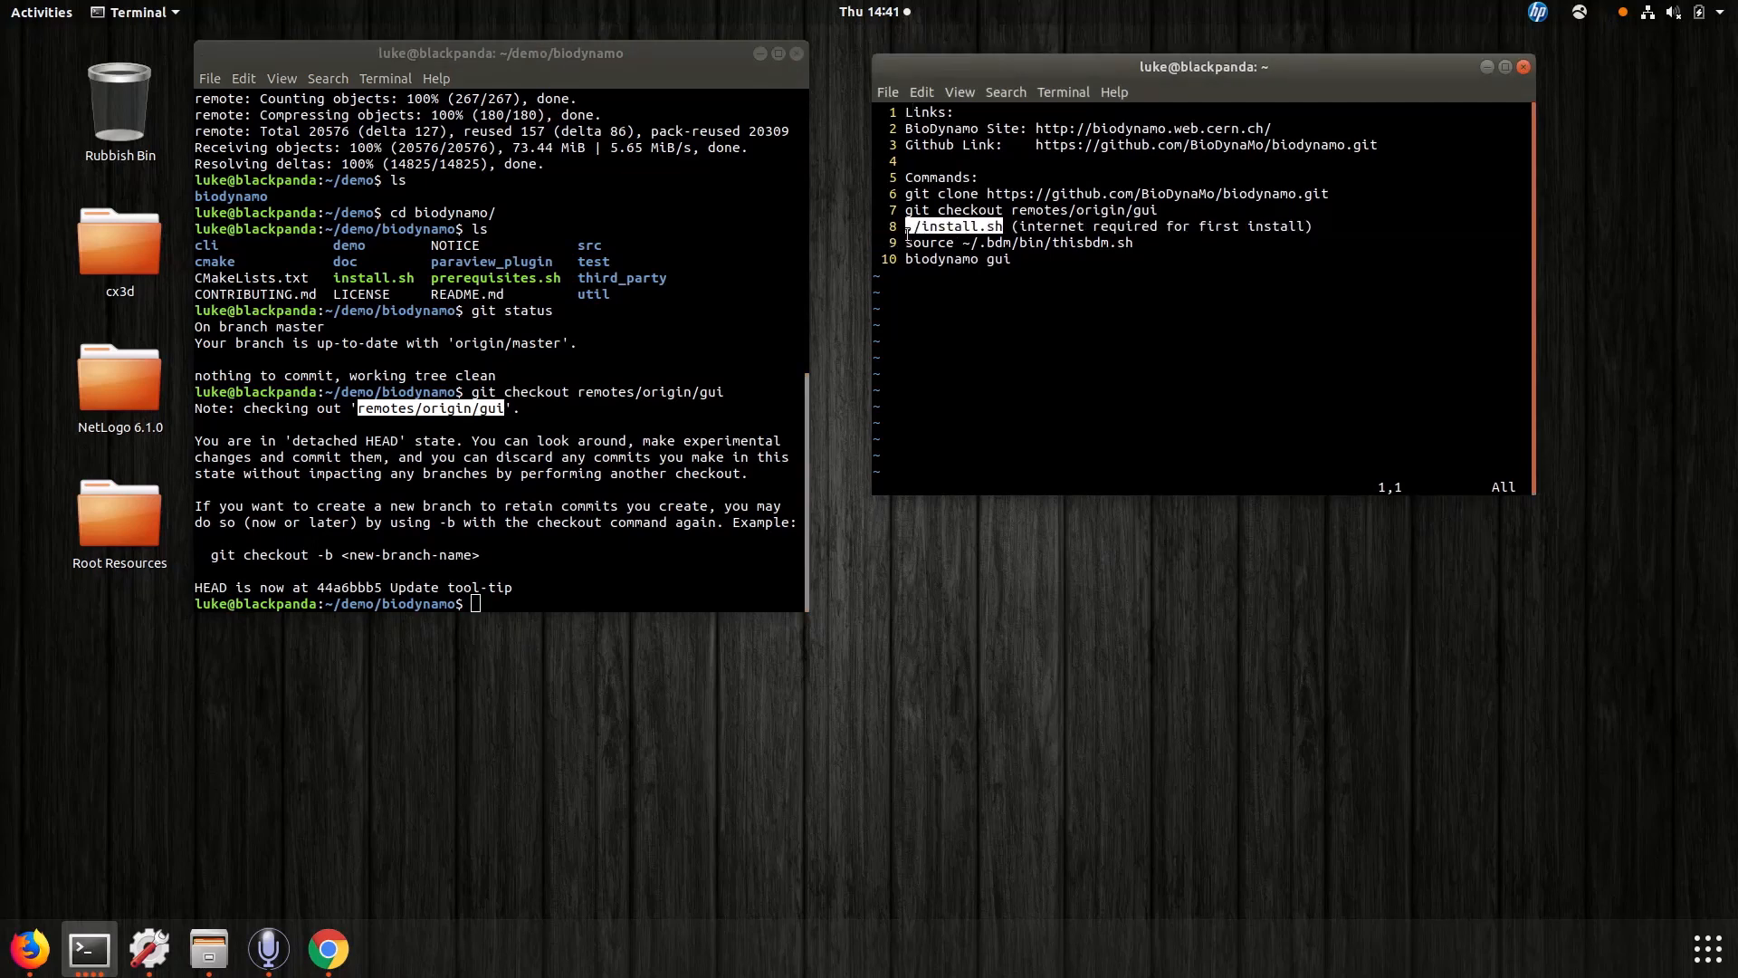
pyautogui.rightClick(909, 225)
pyautogui.click(942, 238)
pyautogui.click(563, 597)
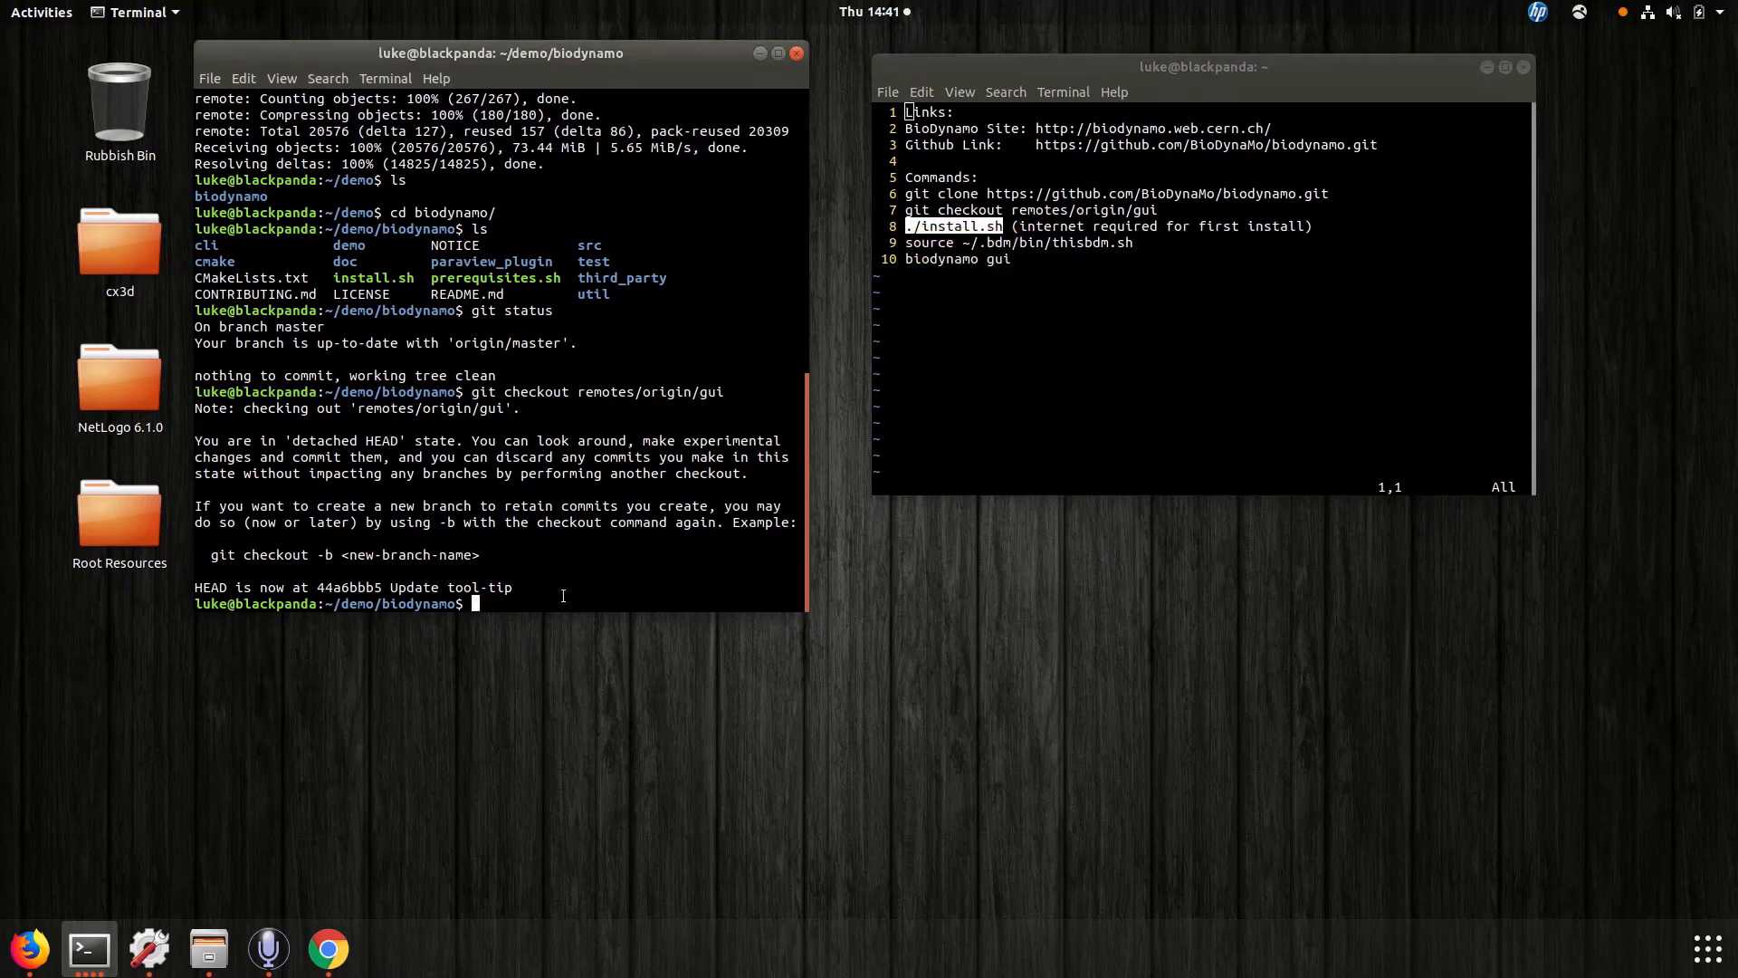
pyautogui.rightClick(563, 597)
pyautogui.click(621, 650)
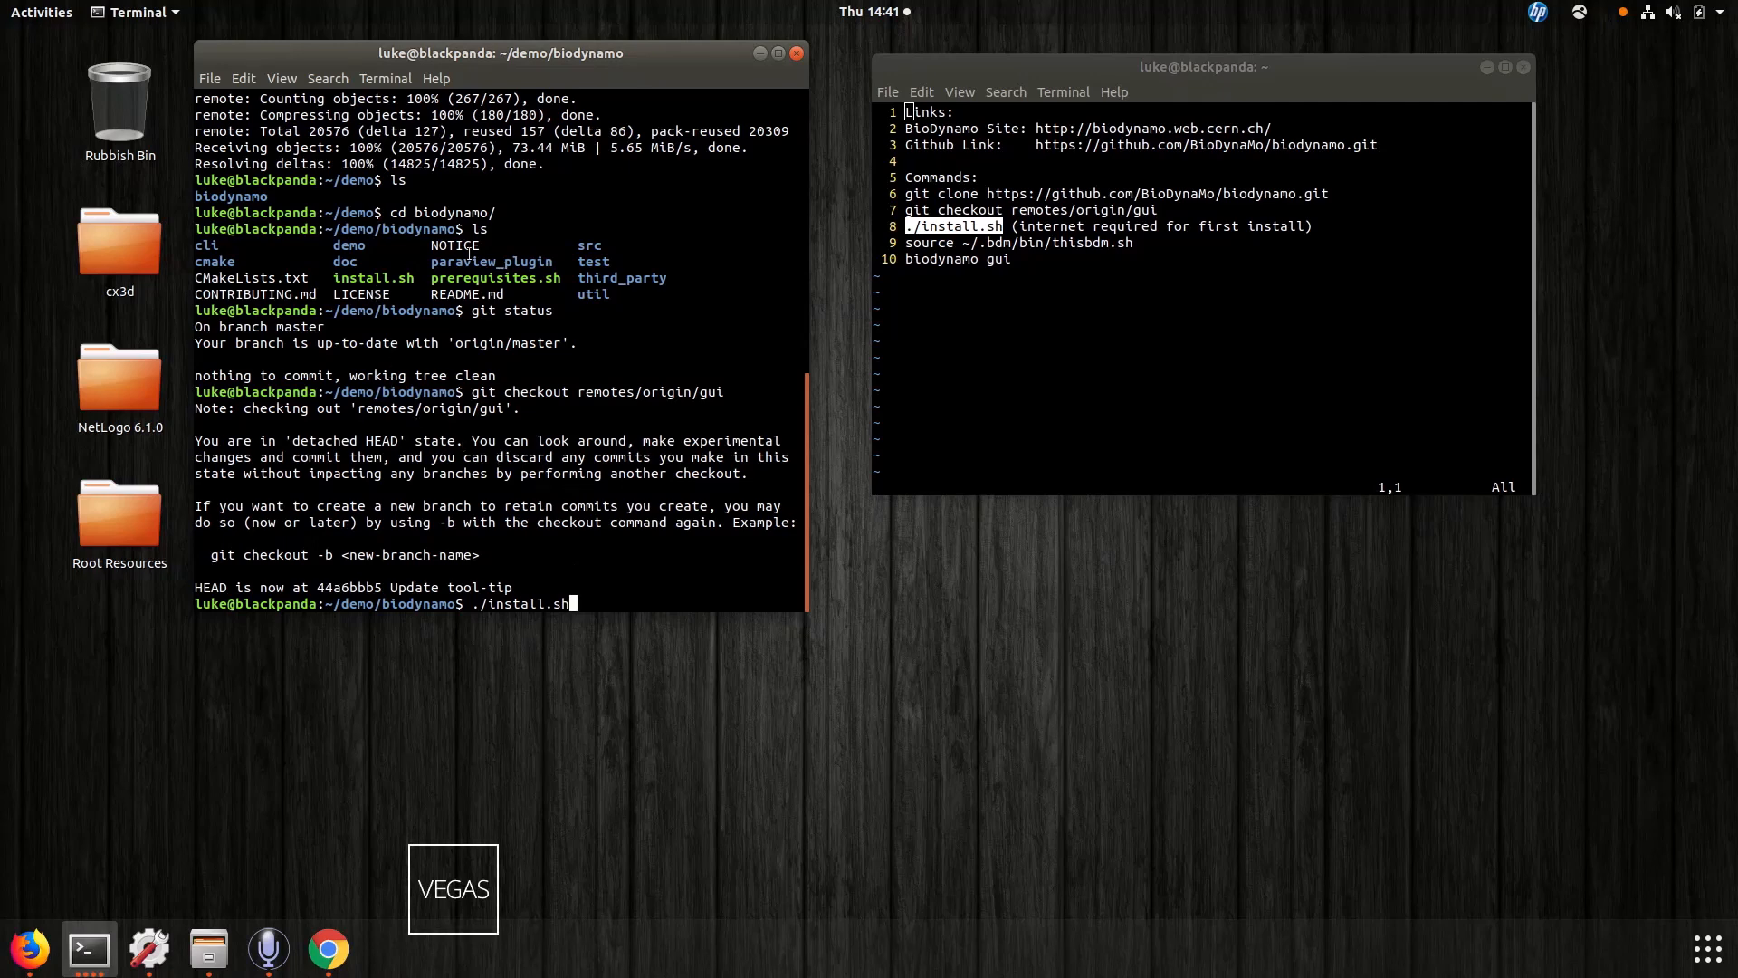
pyautogui.moveTo(471, 229); pyautogui.dragTo(495, 238)
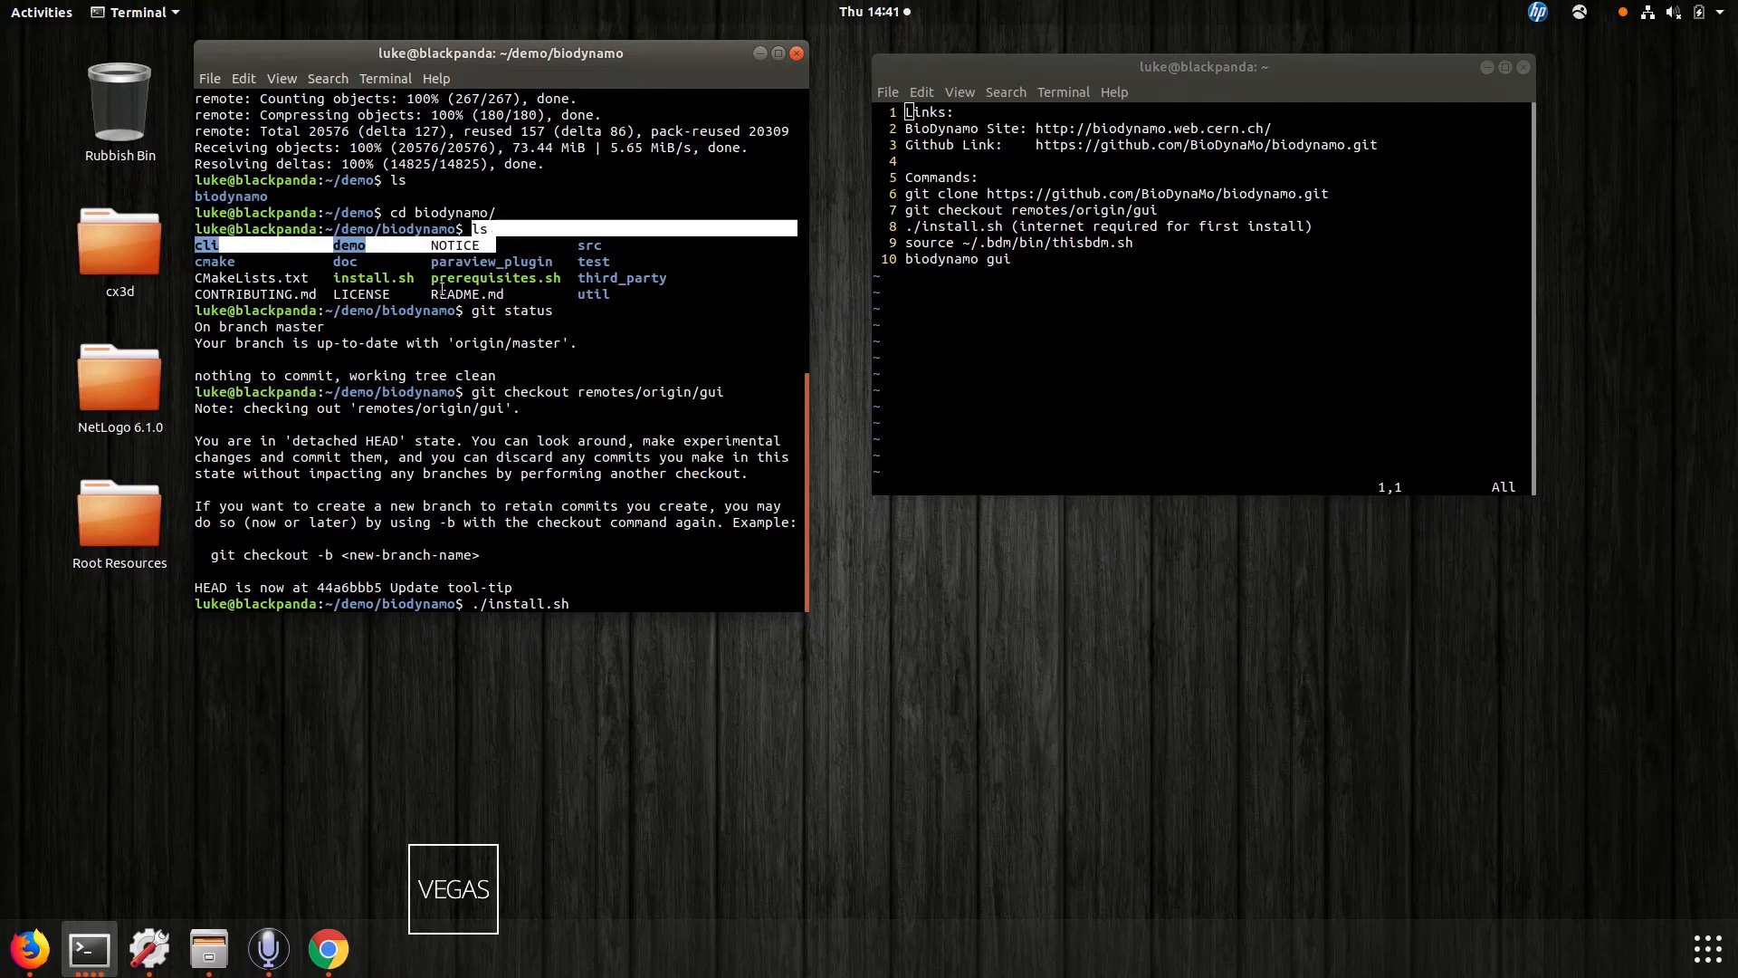
pyautogui.click(495, 239)
pyautogui.moveTo(414, 281); pyautogui.dragTo(344, 287)
pyautogui.click(614, 601)
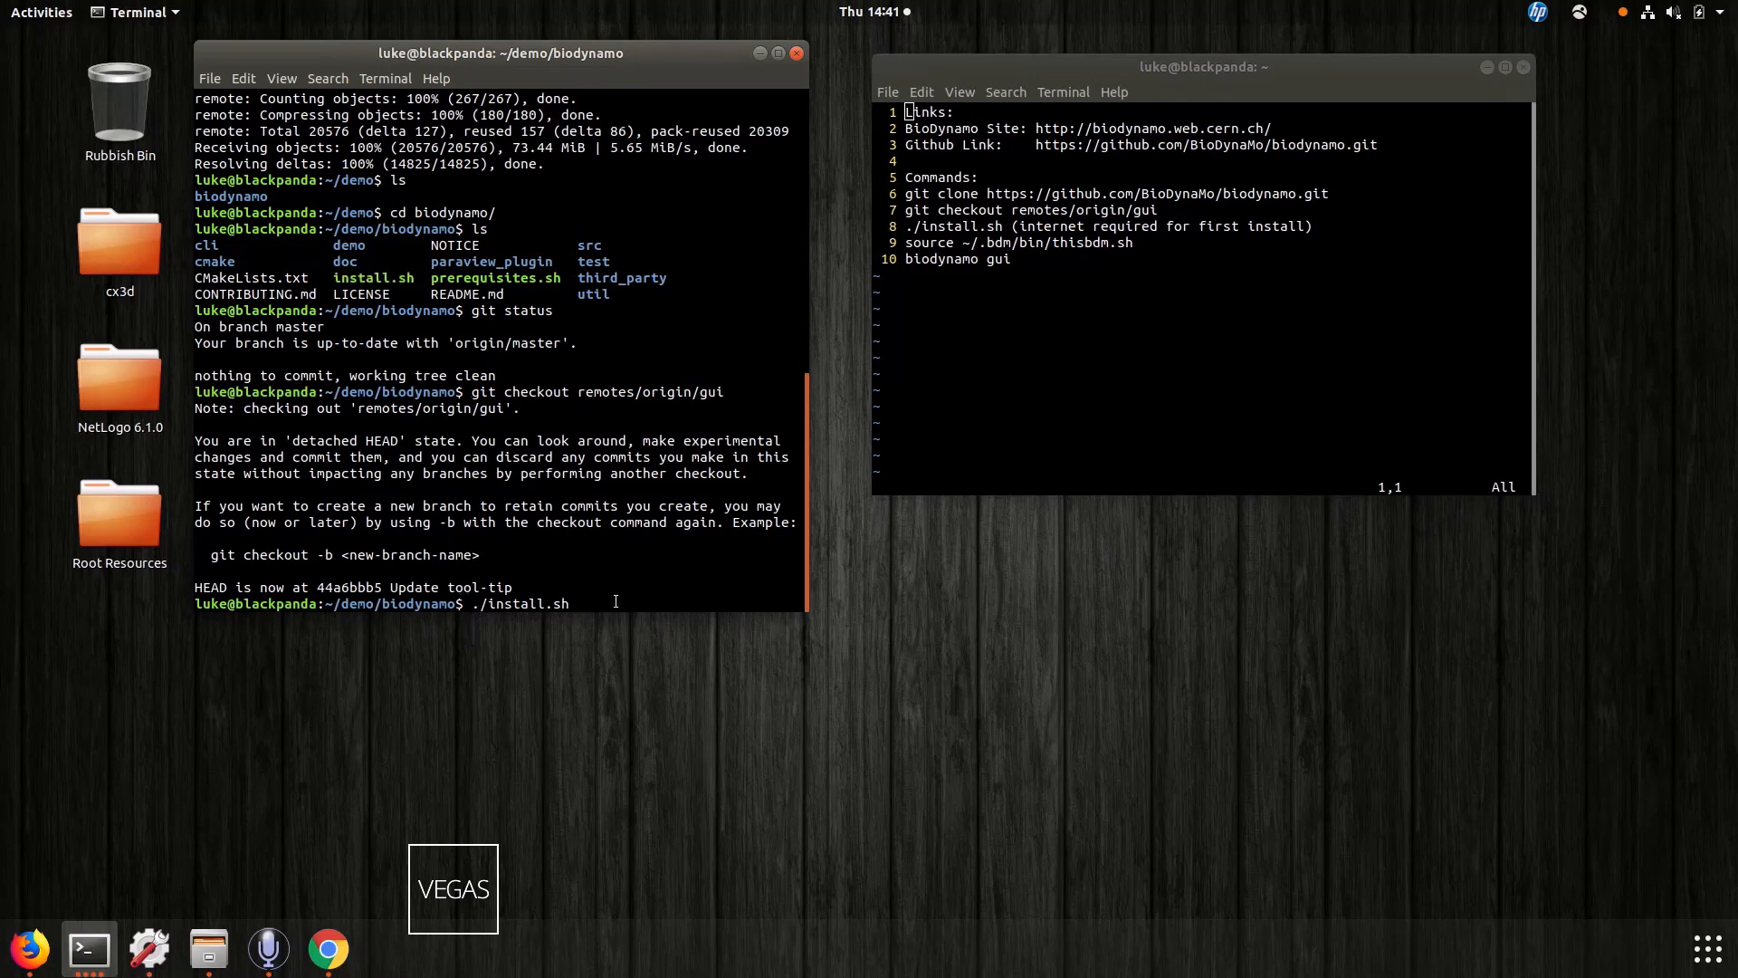
pyautogui.press('Return')
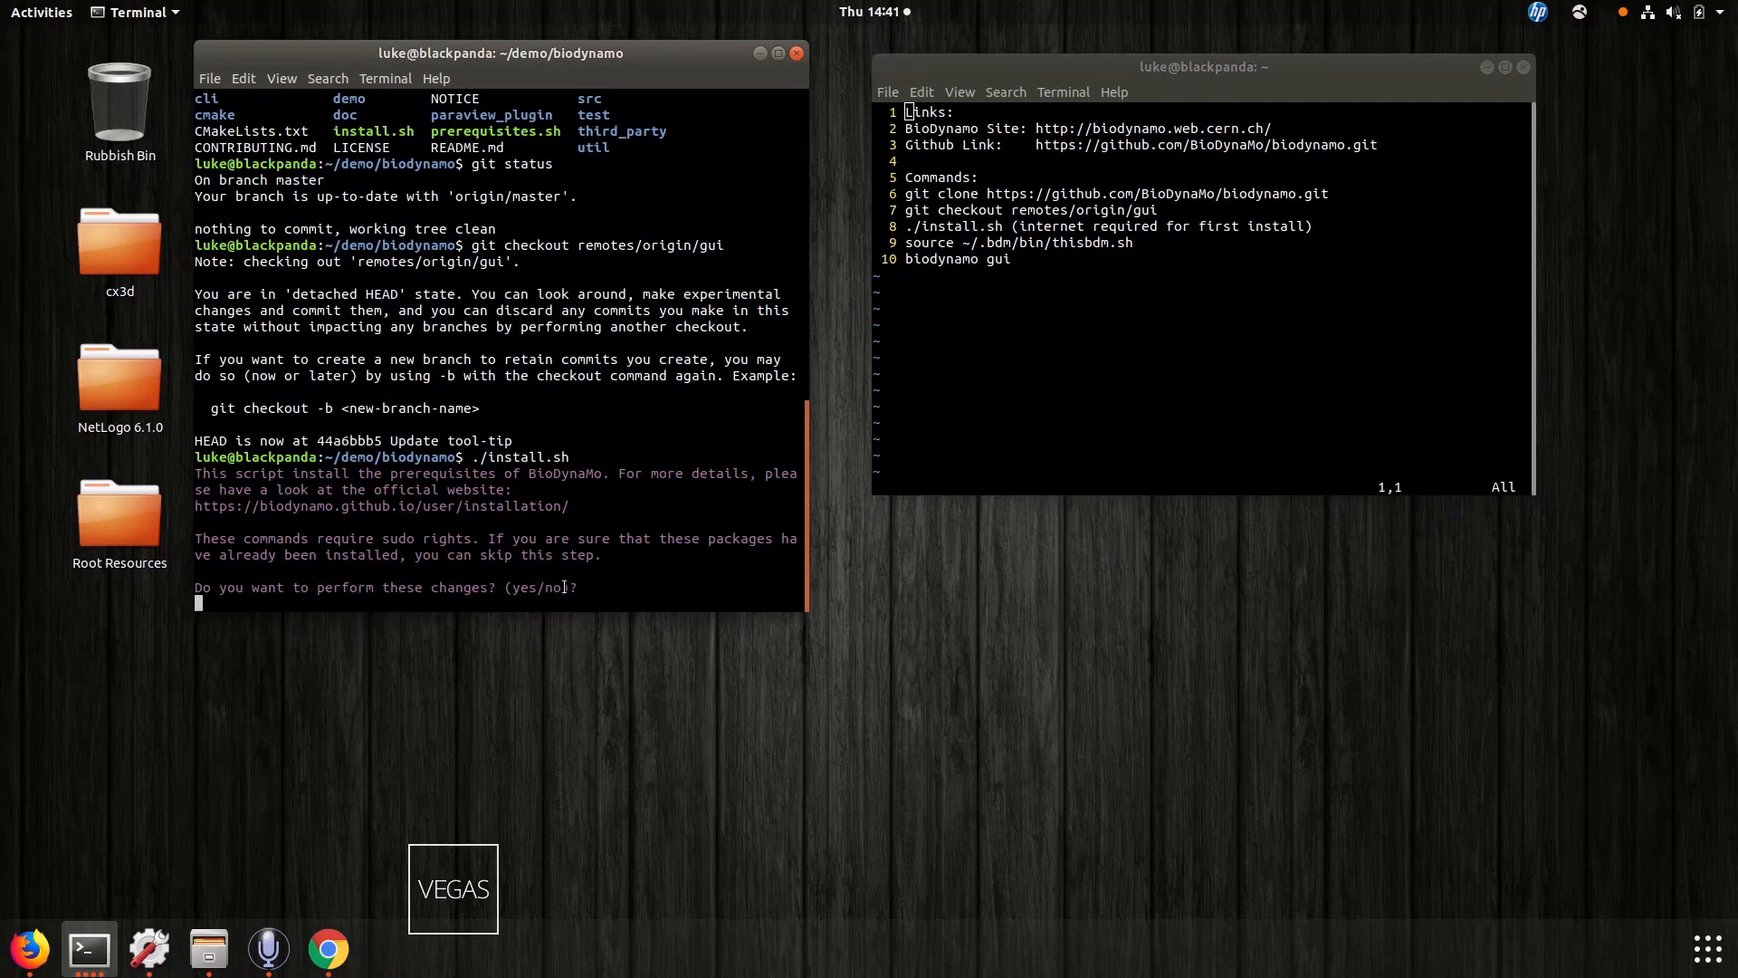
# Review the installer's note about prerequisites and answer yes to performing the changes.
pyautogui.moveTo(295, 473); pyautogui.dragTo(600, 472)
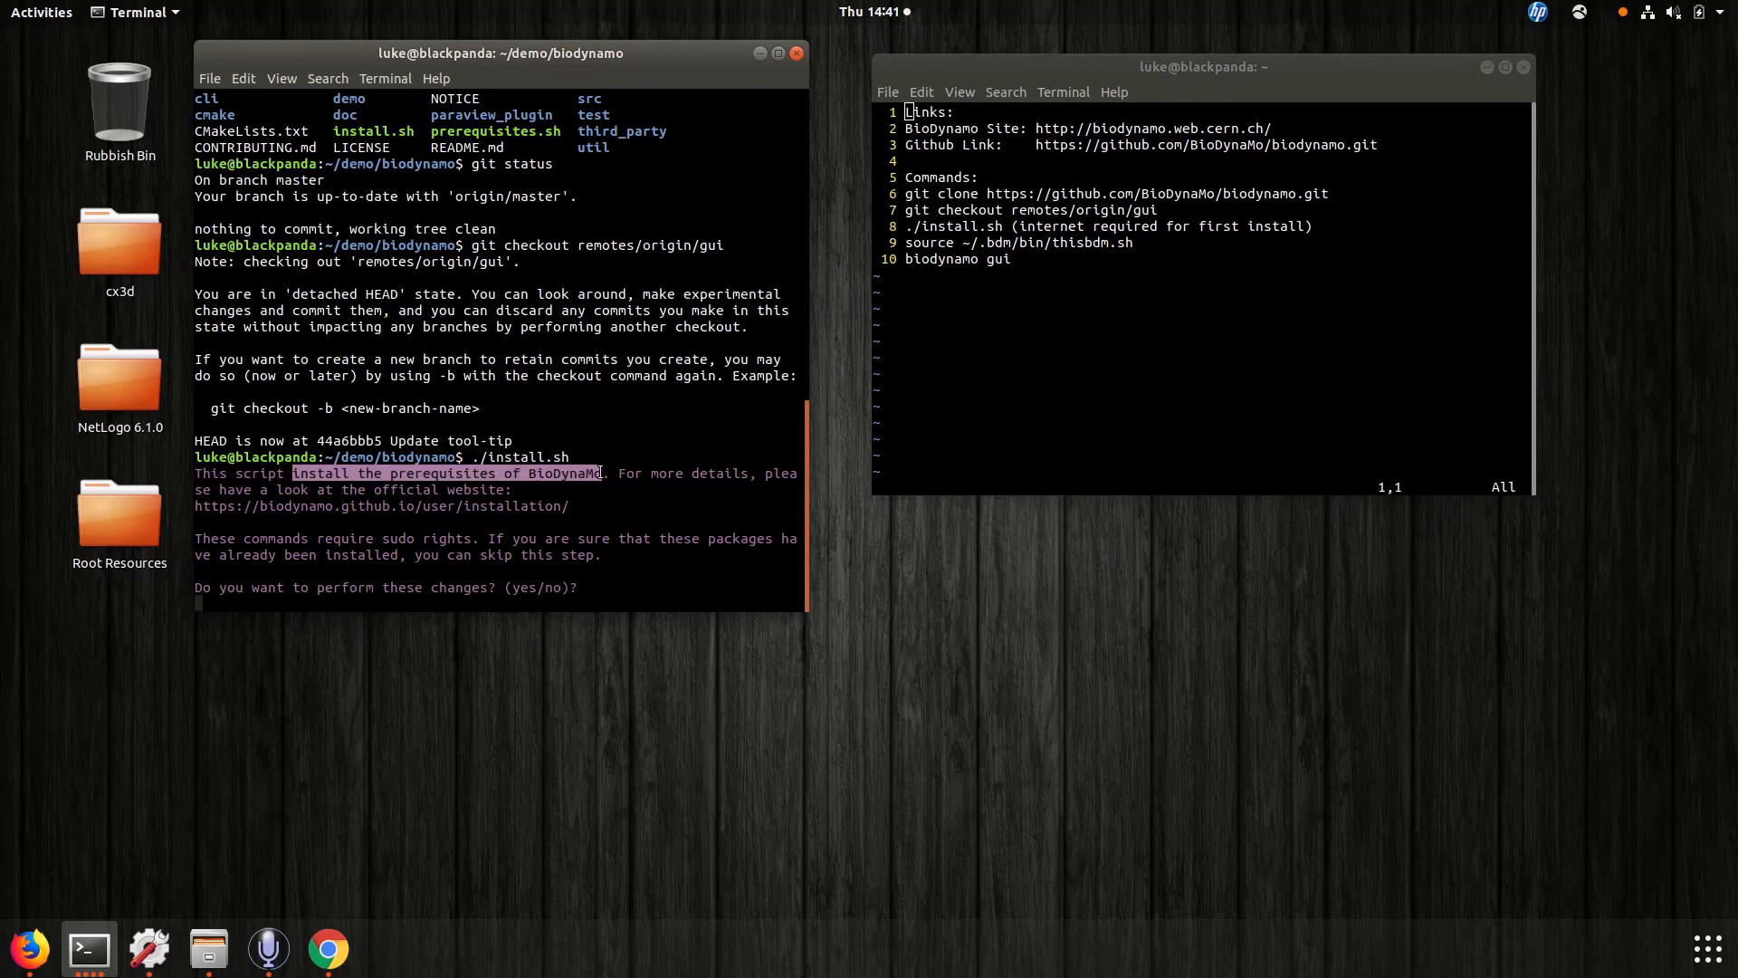
pyautogui.click(695, 561)
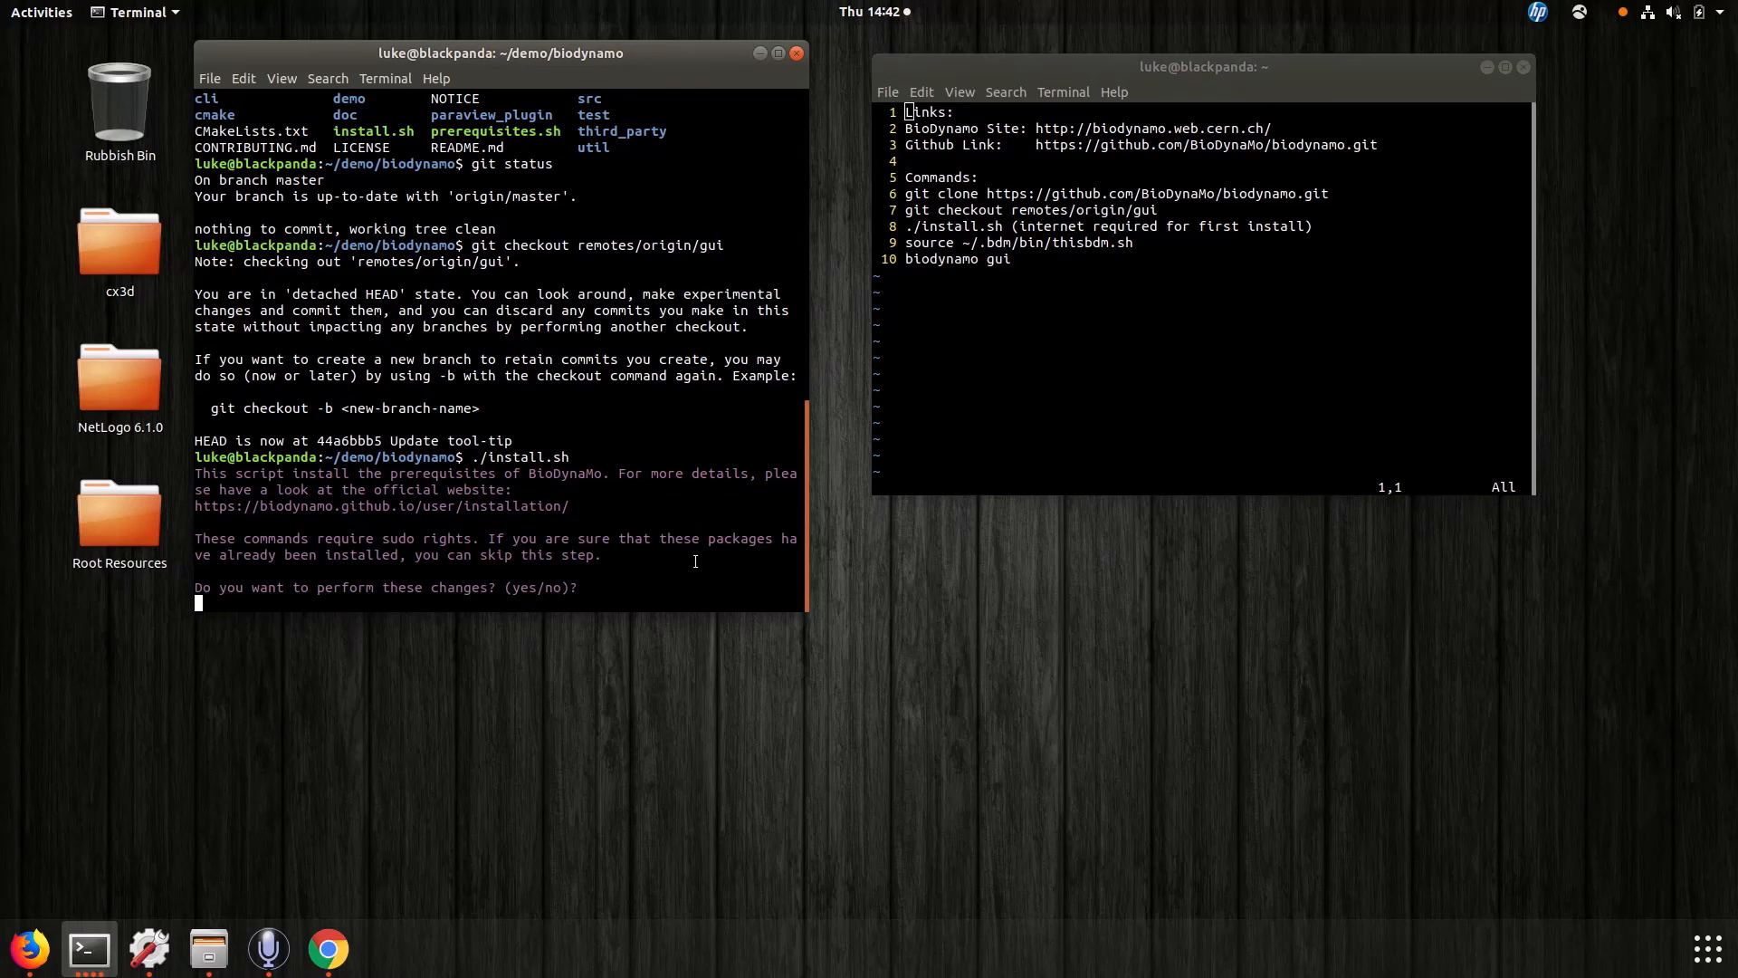
pyautogui.write('yes')
pyautogui.press('Return')
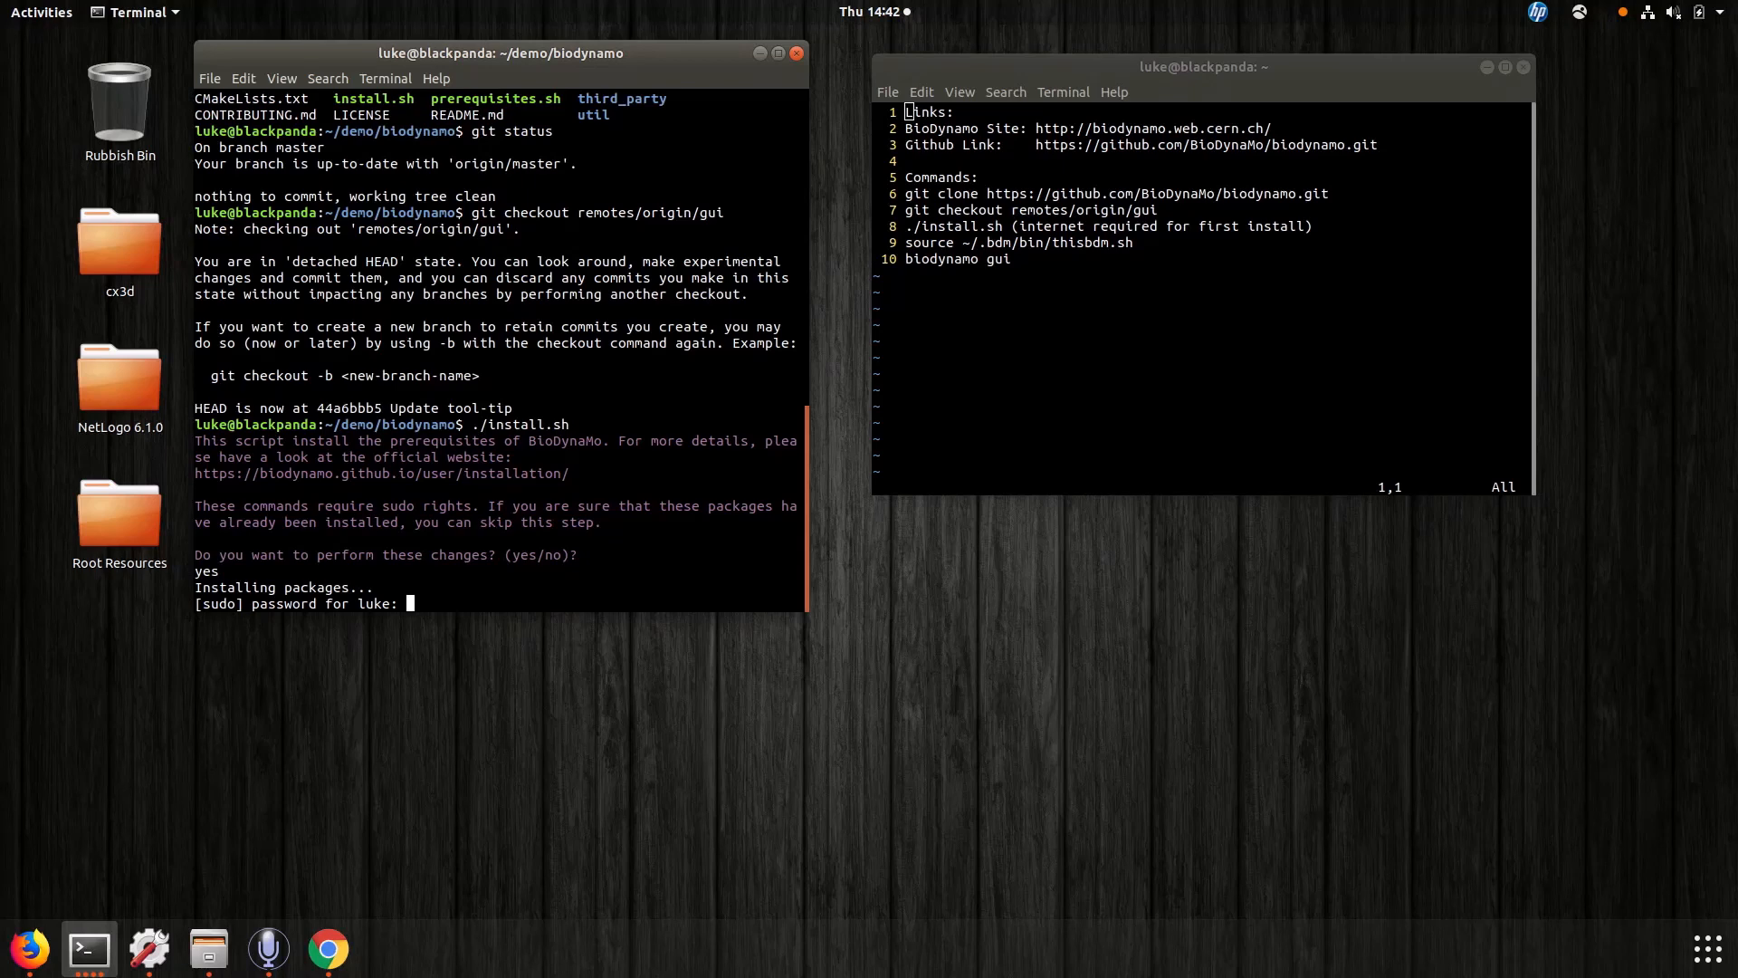
# Submit the sudo password so the installer can install the prerequisite packages.
pyautogui.press('Return')
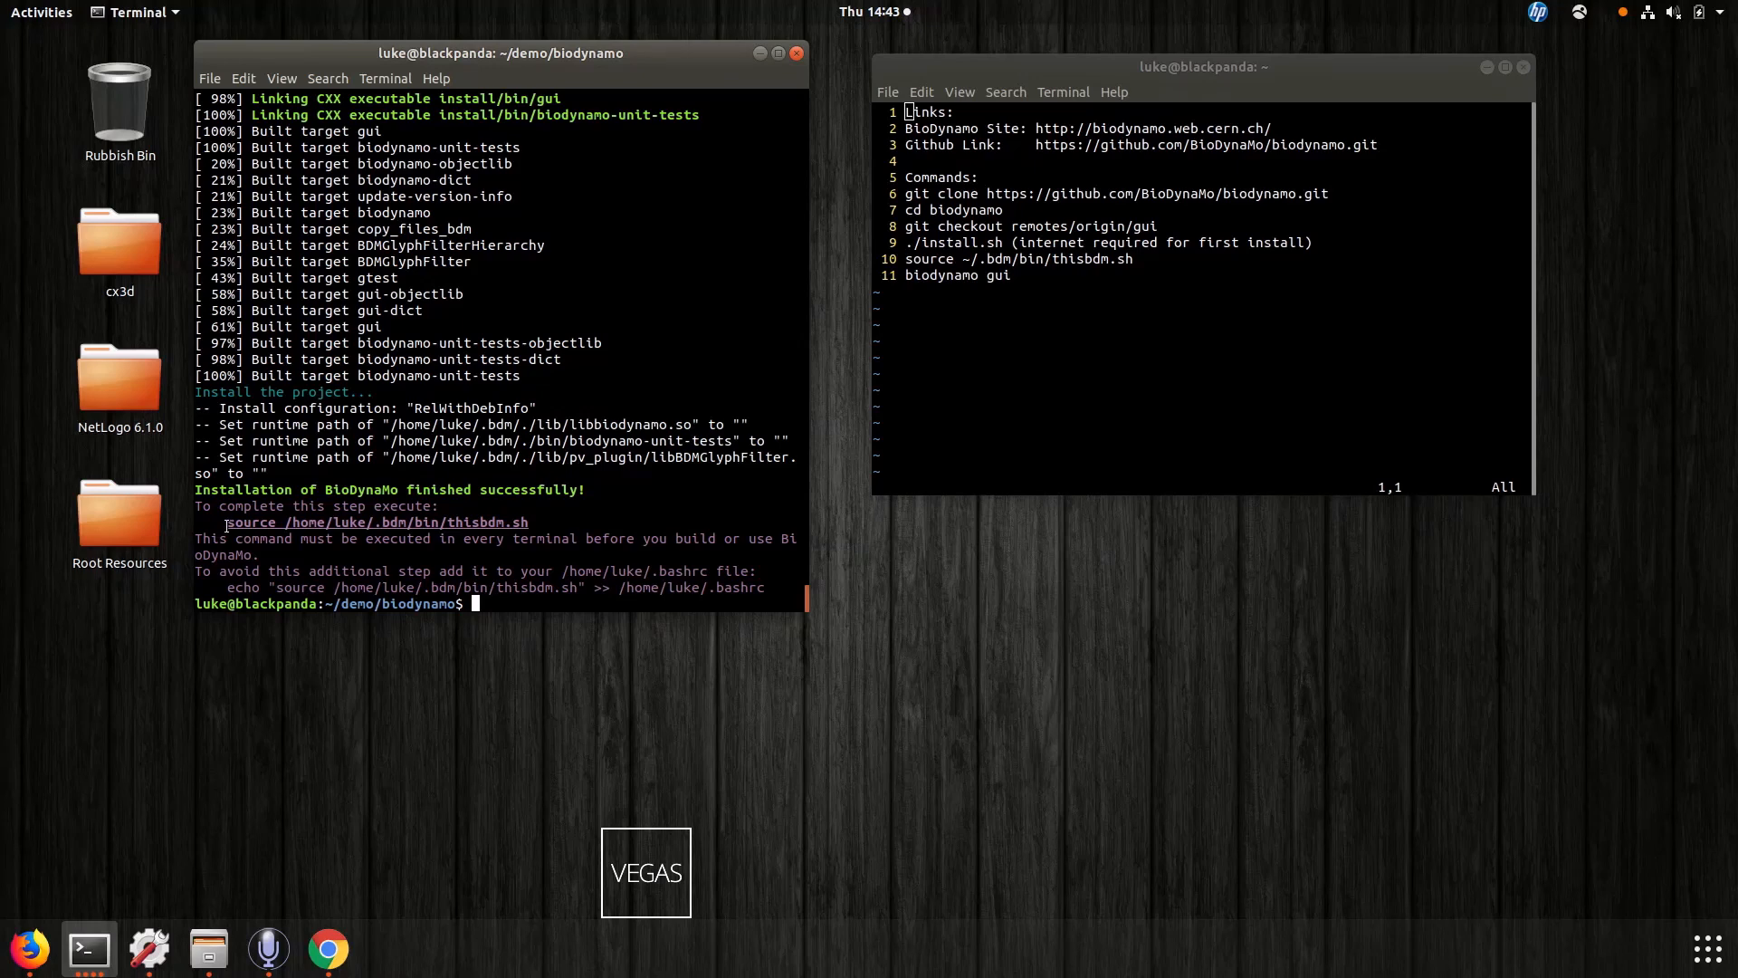
# Source the .bdm/bin/thisbdm.sh environment script, using the command copied from the installer's closing message.
pyautogui.moveTo(226, 525); pyautogui.dragTo(528, 523)
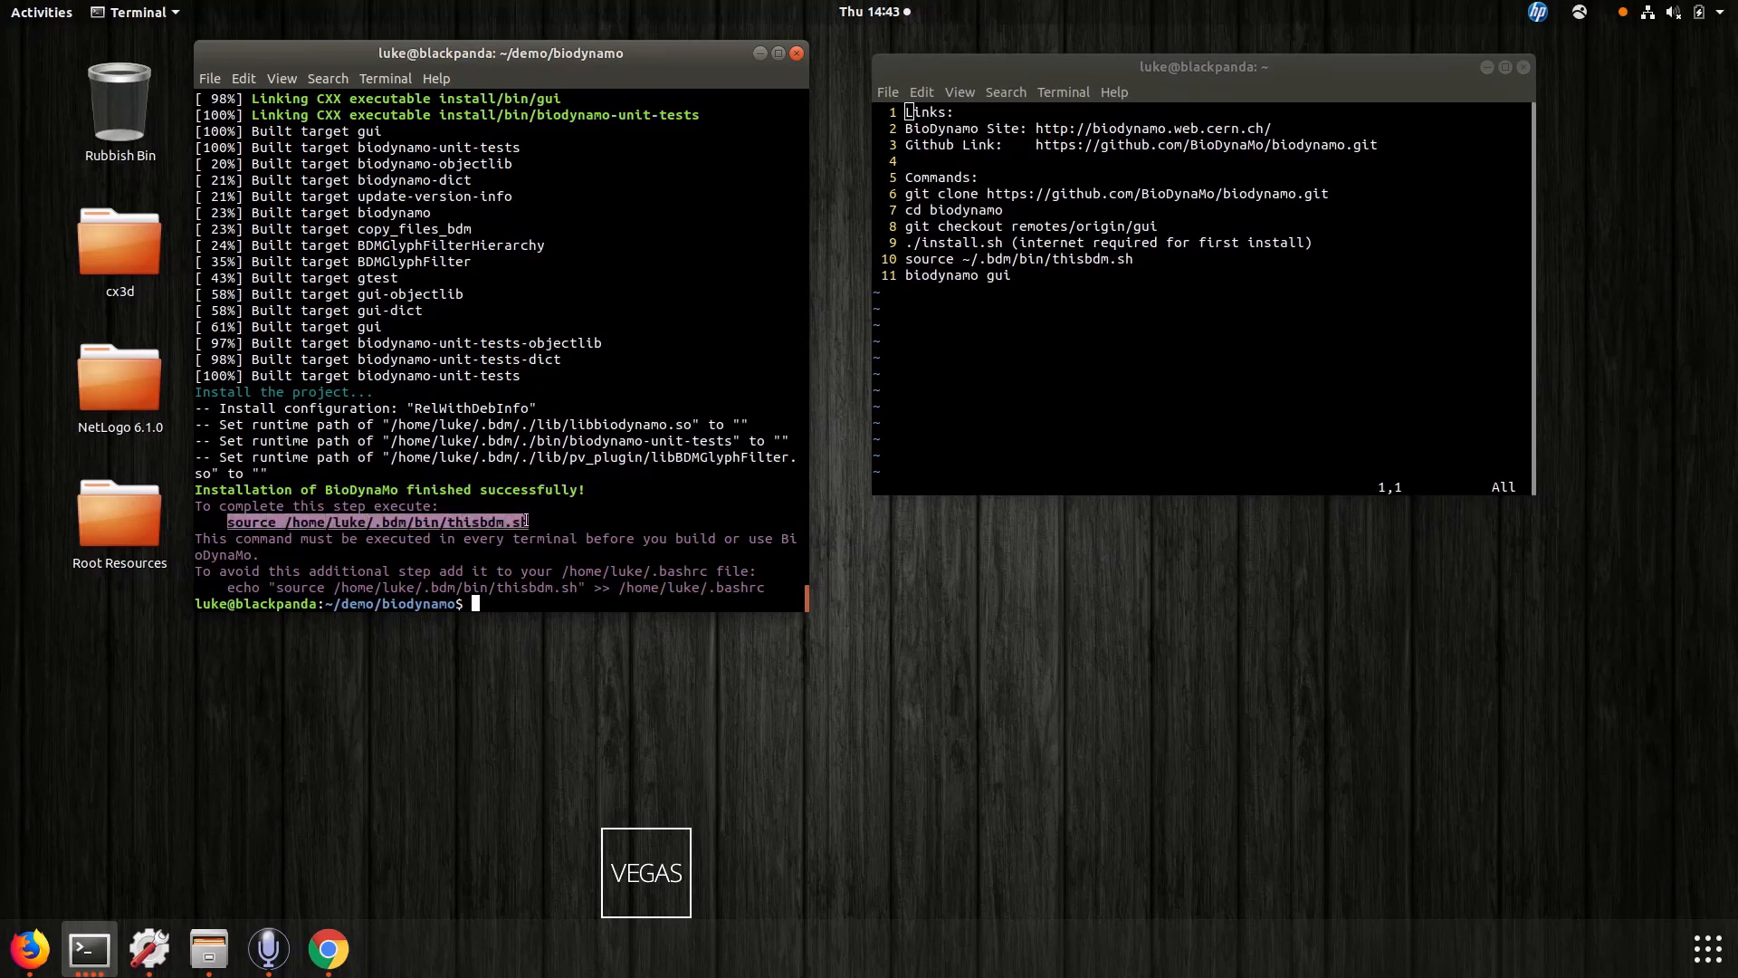
pyautogui.rightClick(448, 523)
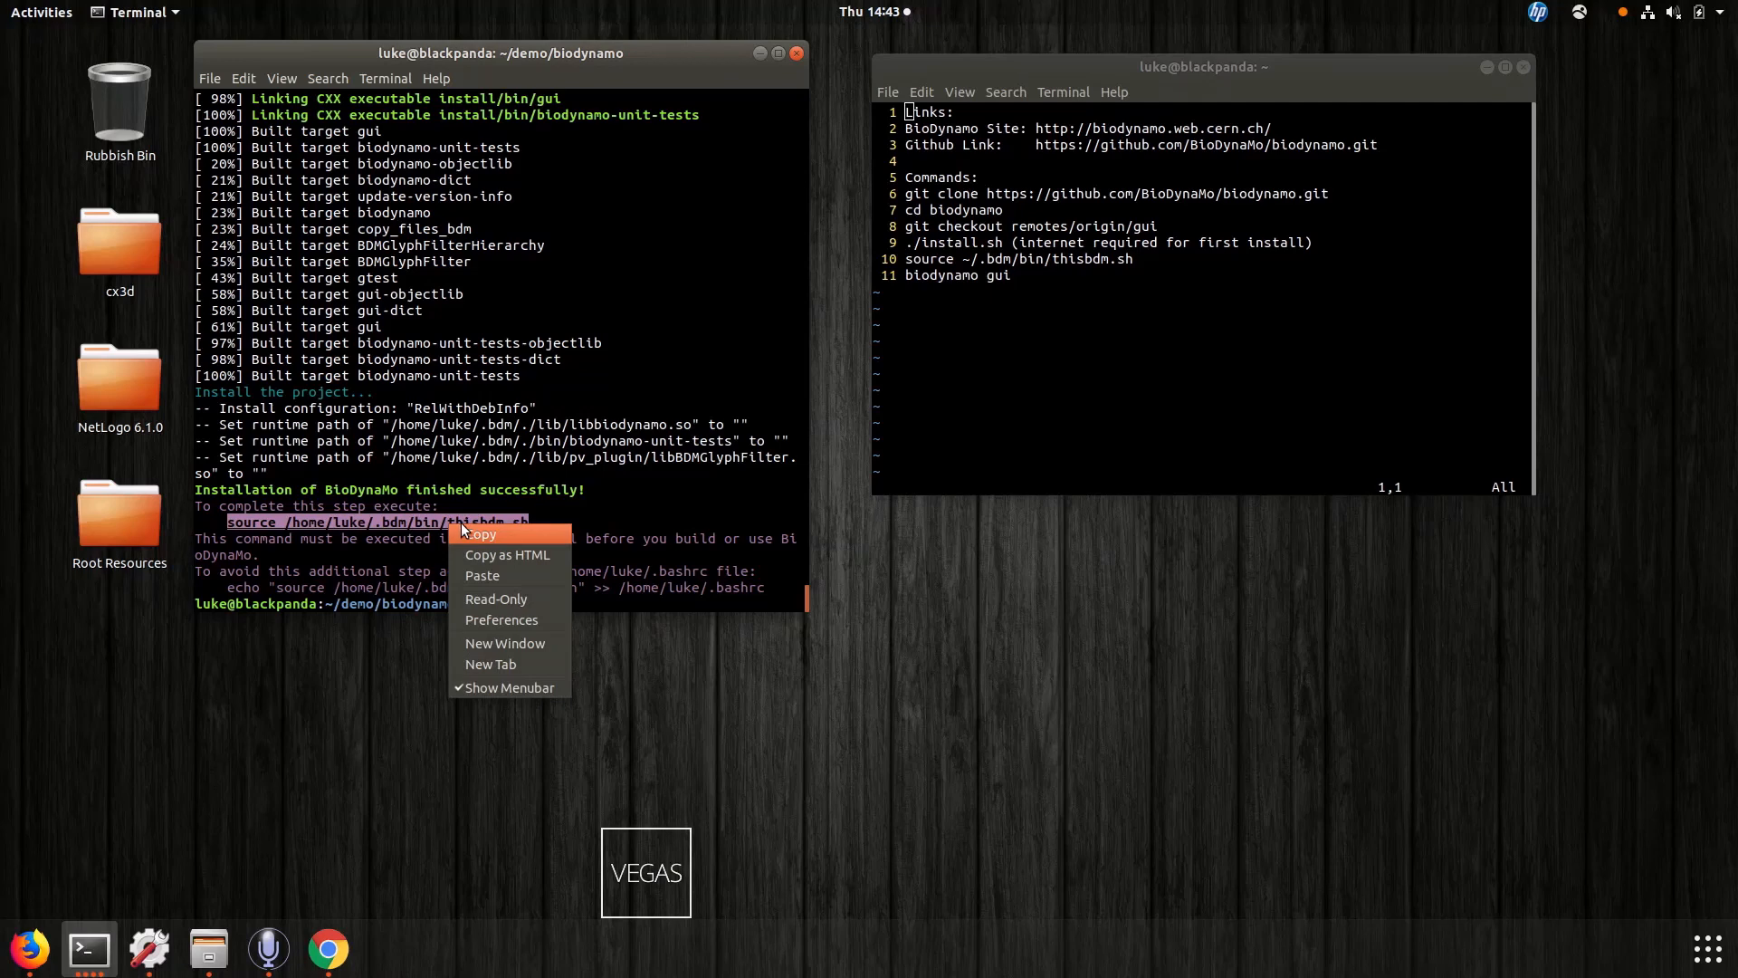
pyautogui.click(462, 530)
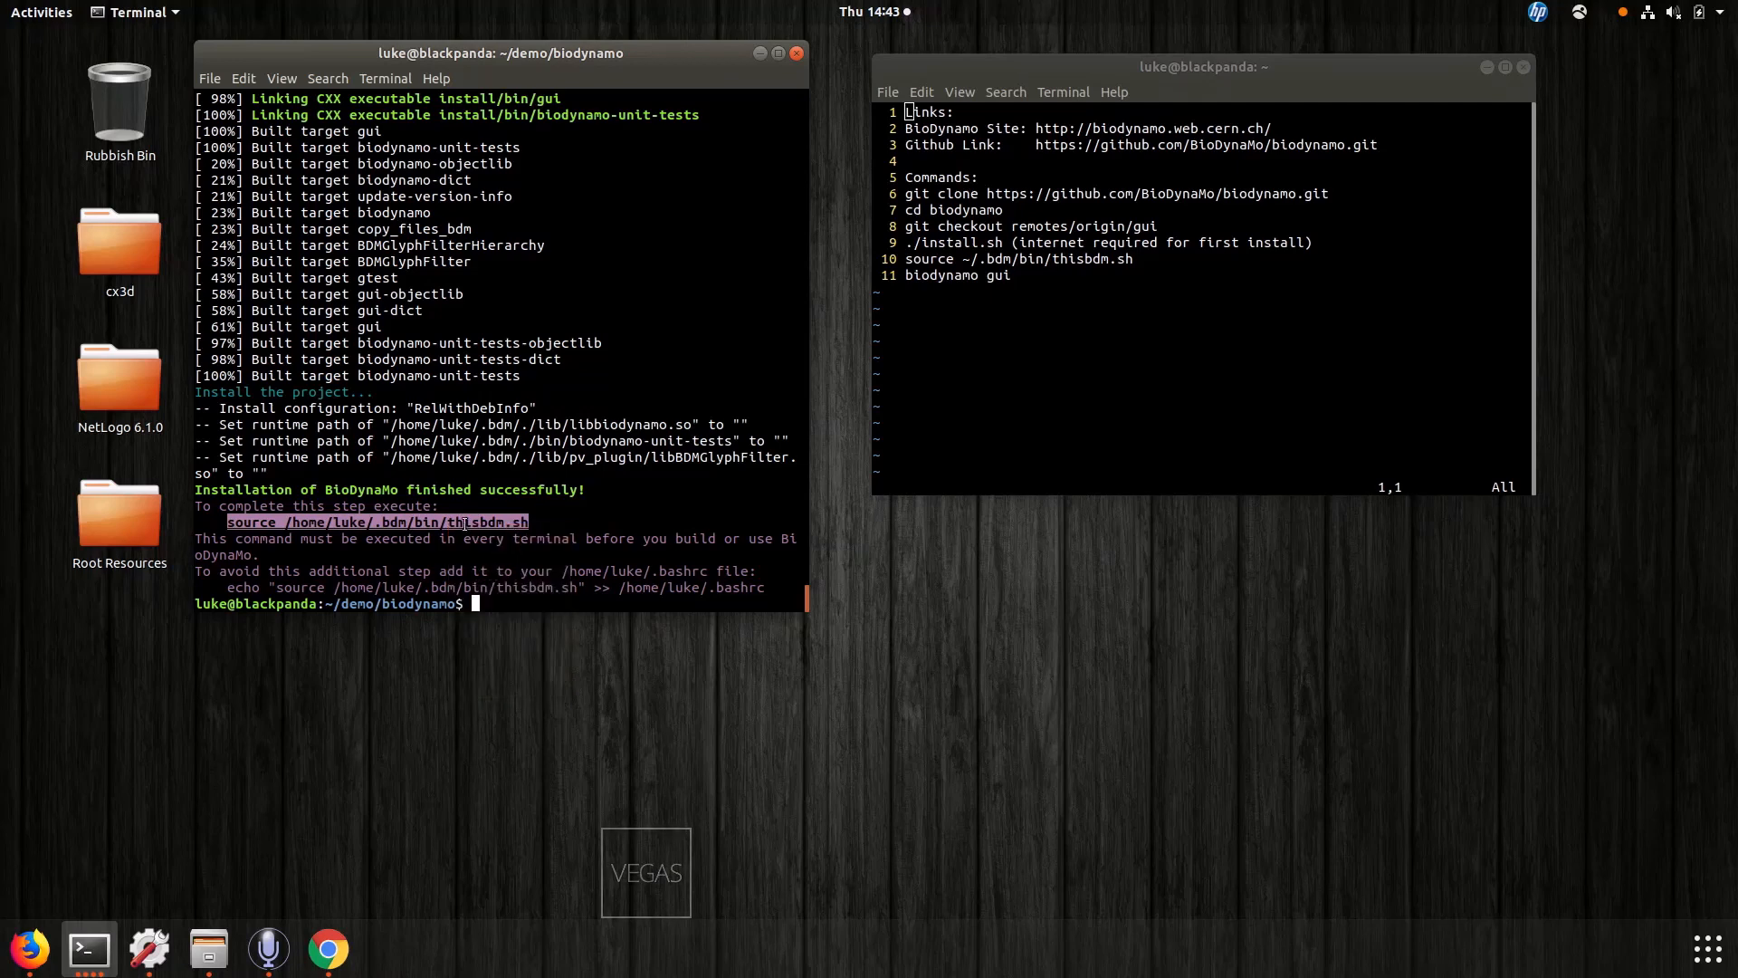
pyautogui.click(534, 601)
pyautogui.rightClick(534, 601)
pyautogui.click(578, 652)
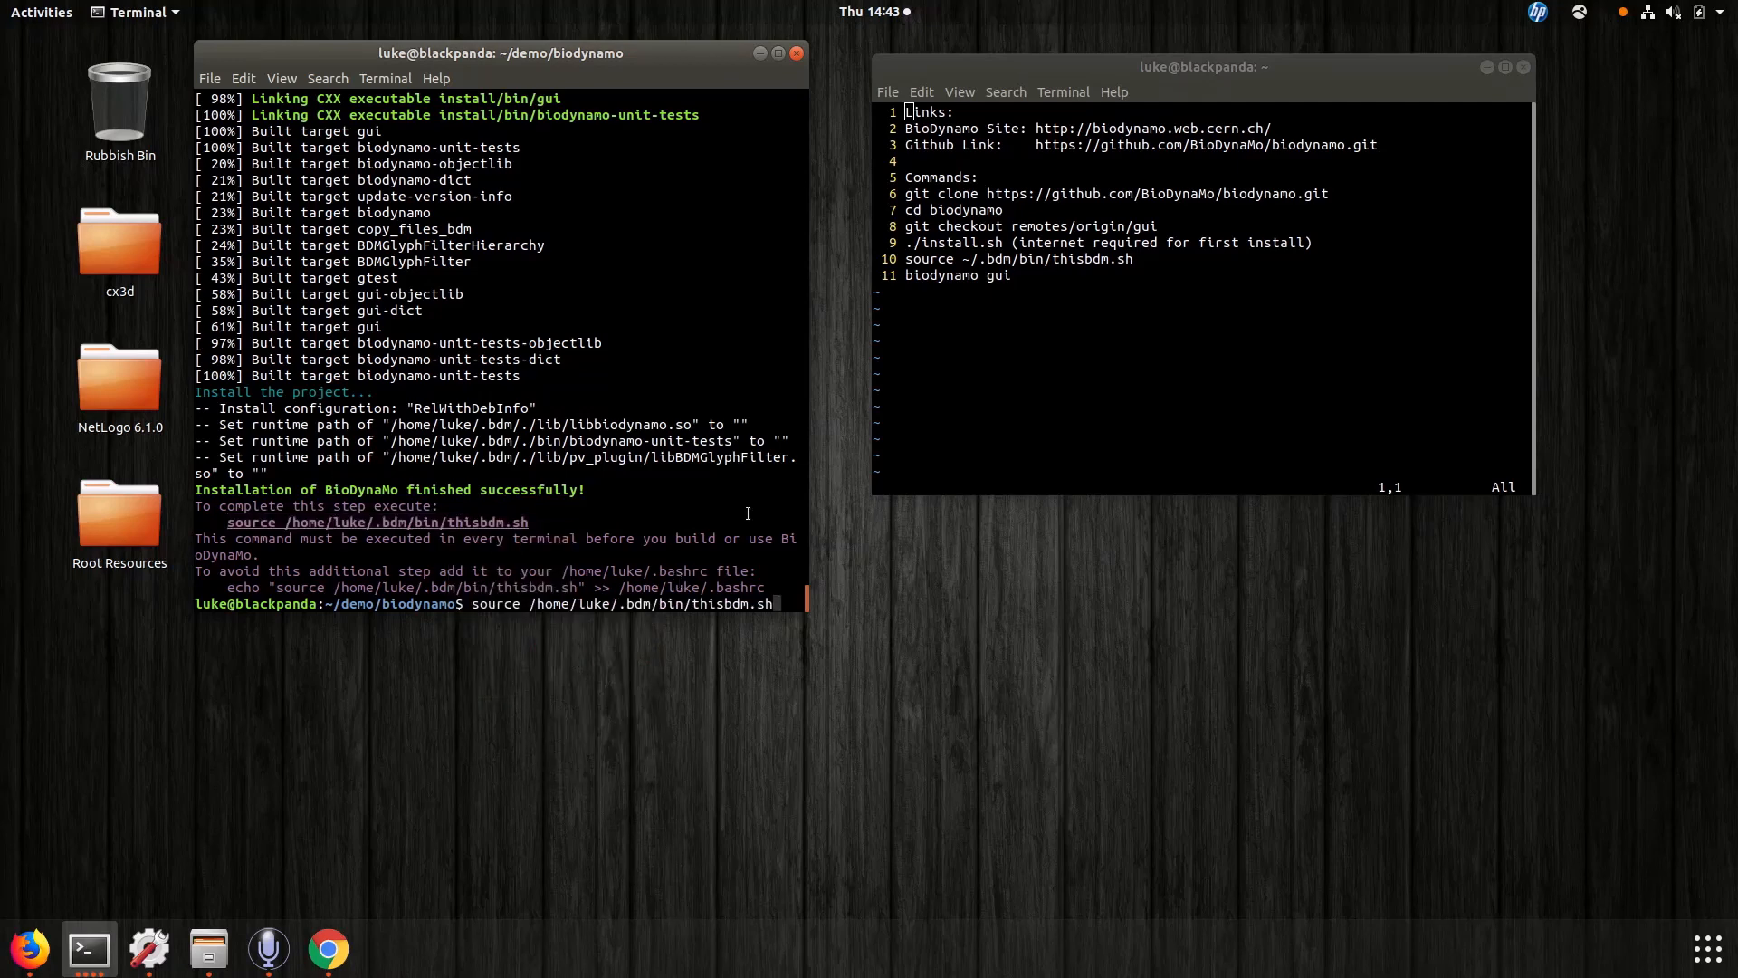
pyautogui.press('Return')
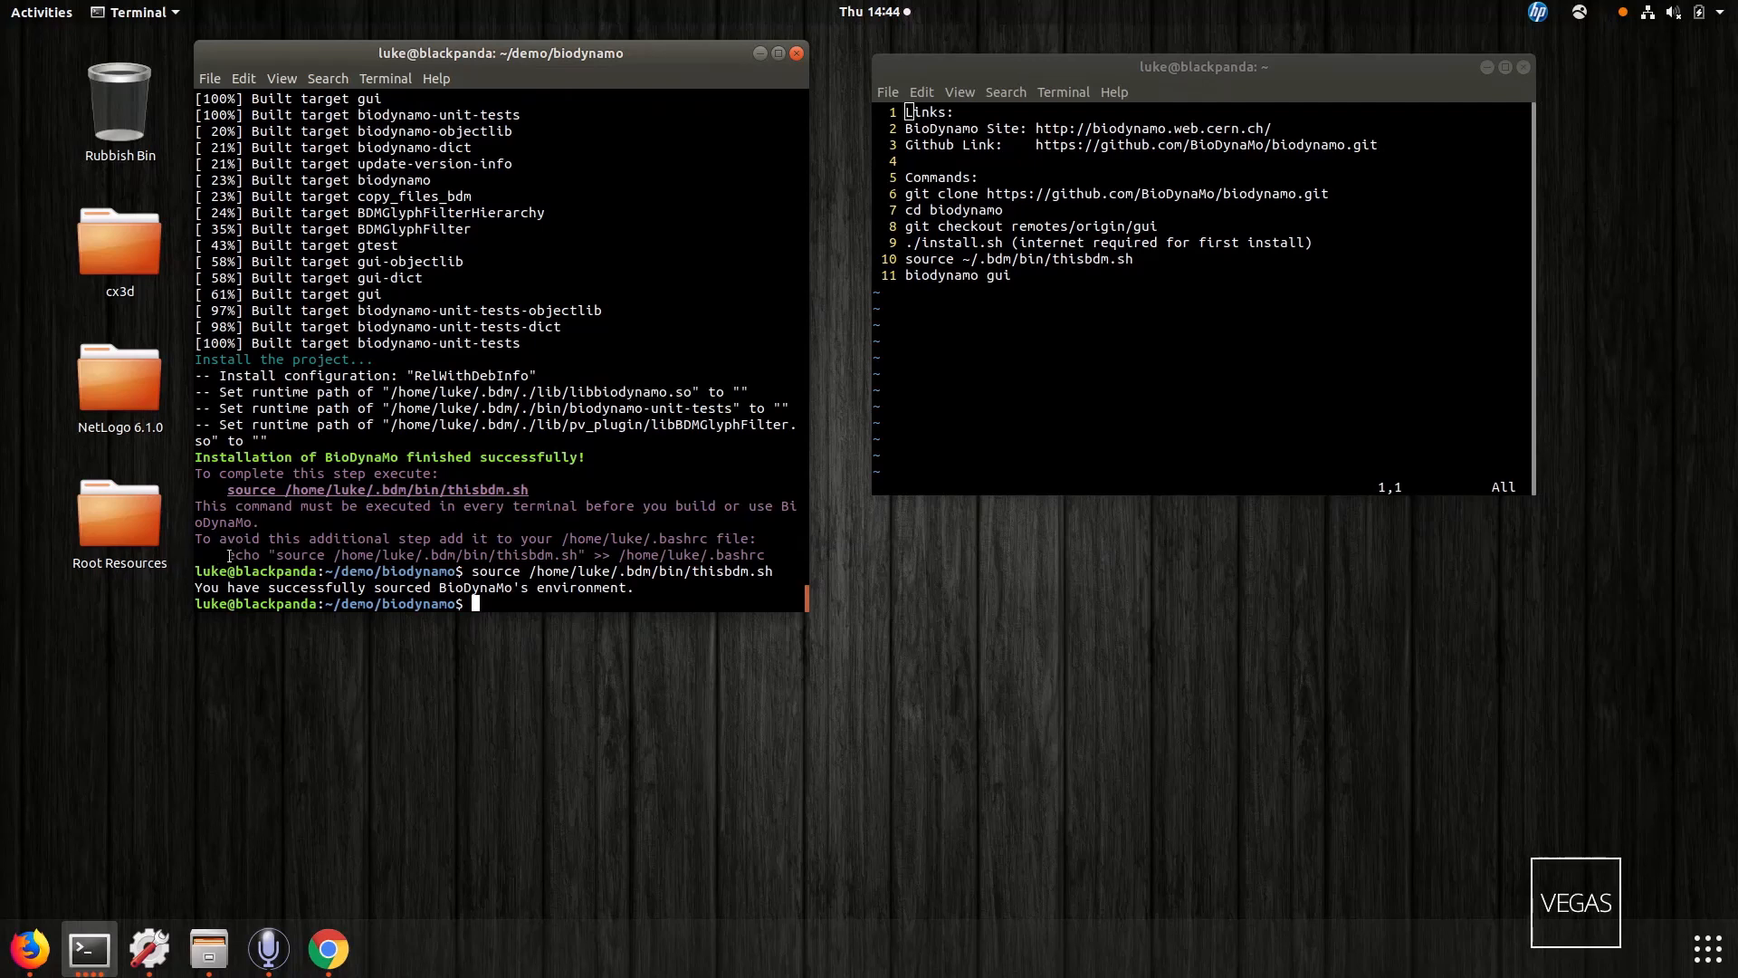
# Review the installer's suggested echo command that adds the sourcing line to .bashrc, highlighting it and clearing the highlight.
pyautogui.moveTo(226, 557); pyautogui.dragTo(766, 546)
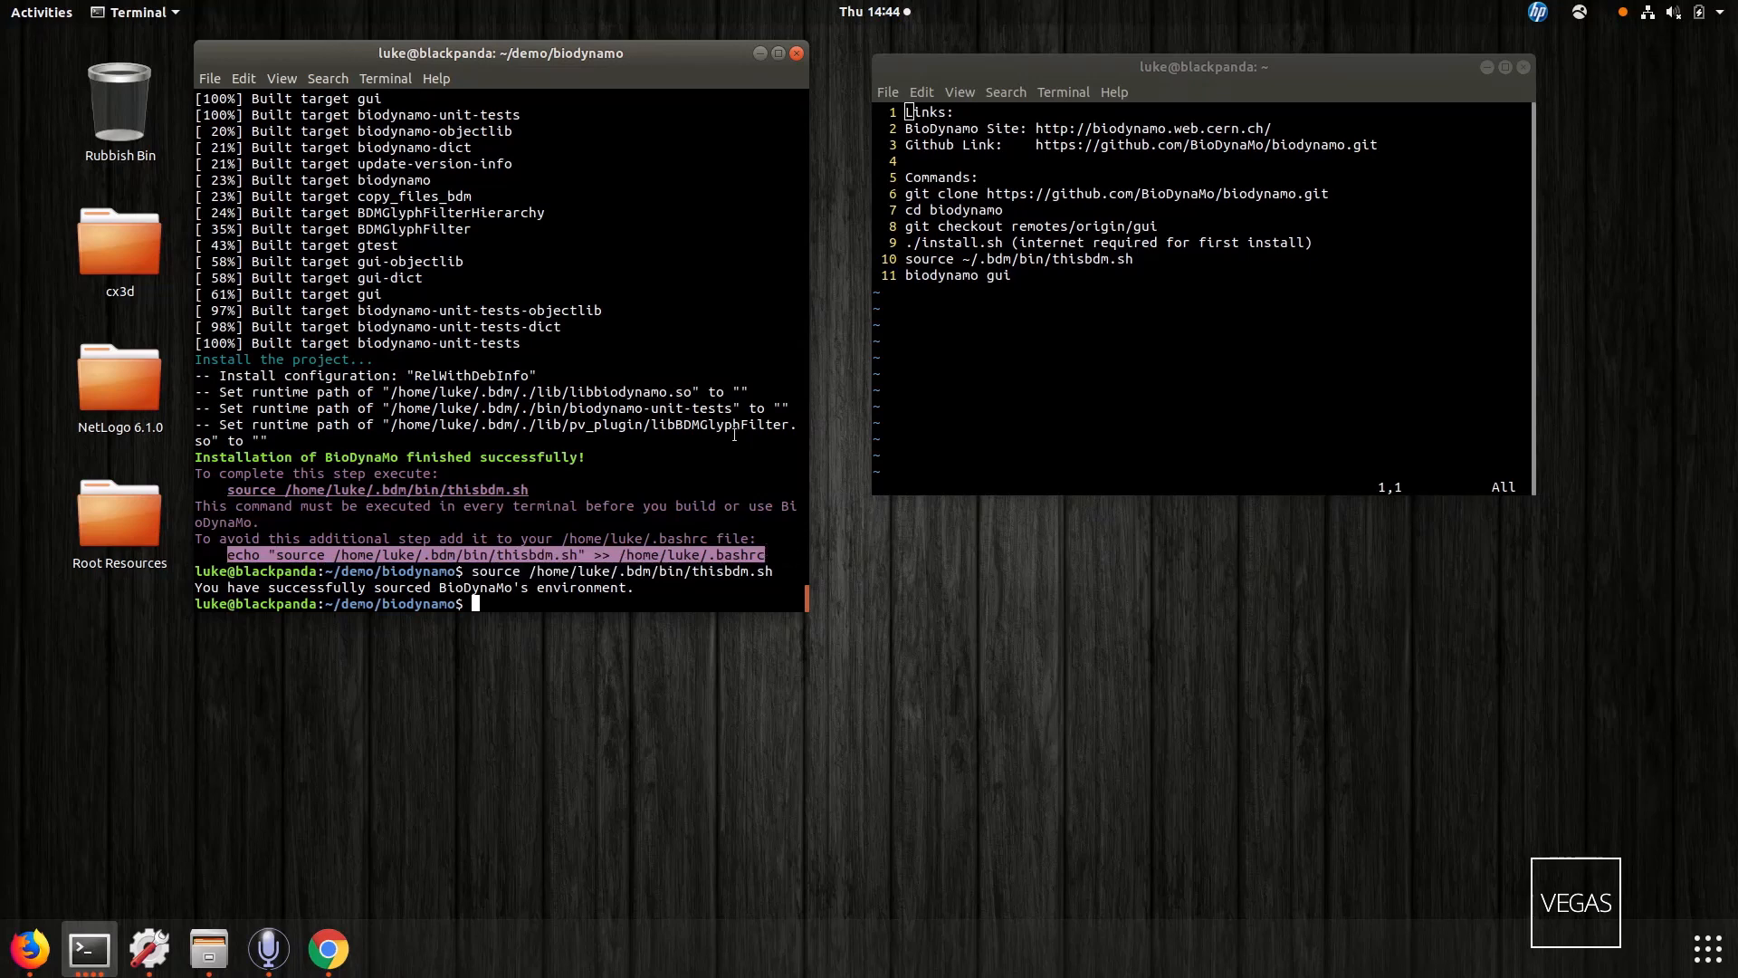
pyautogui.click(525, 602)
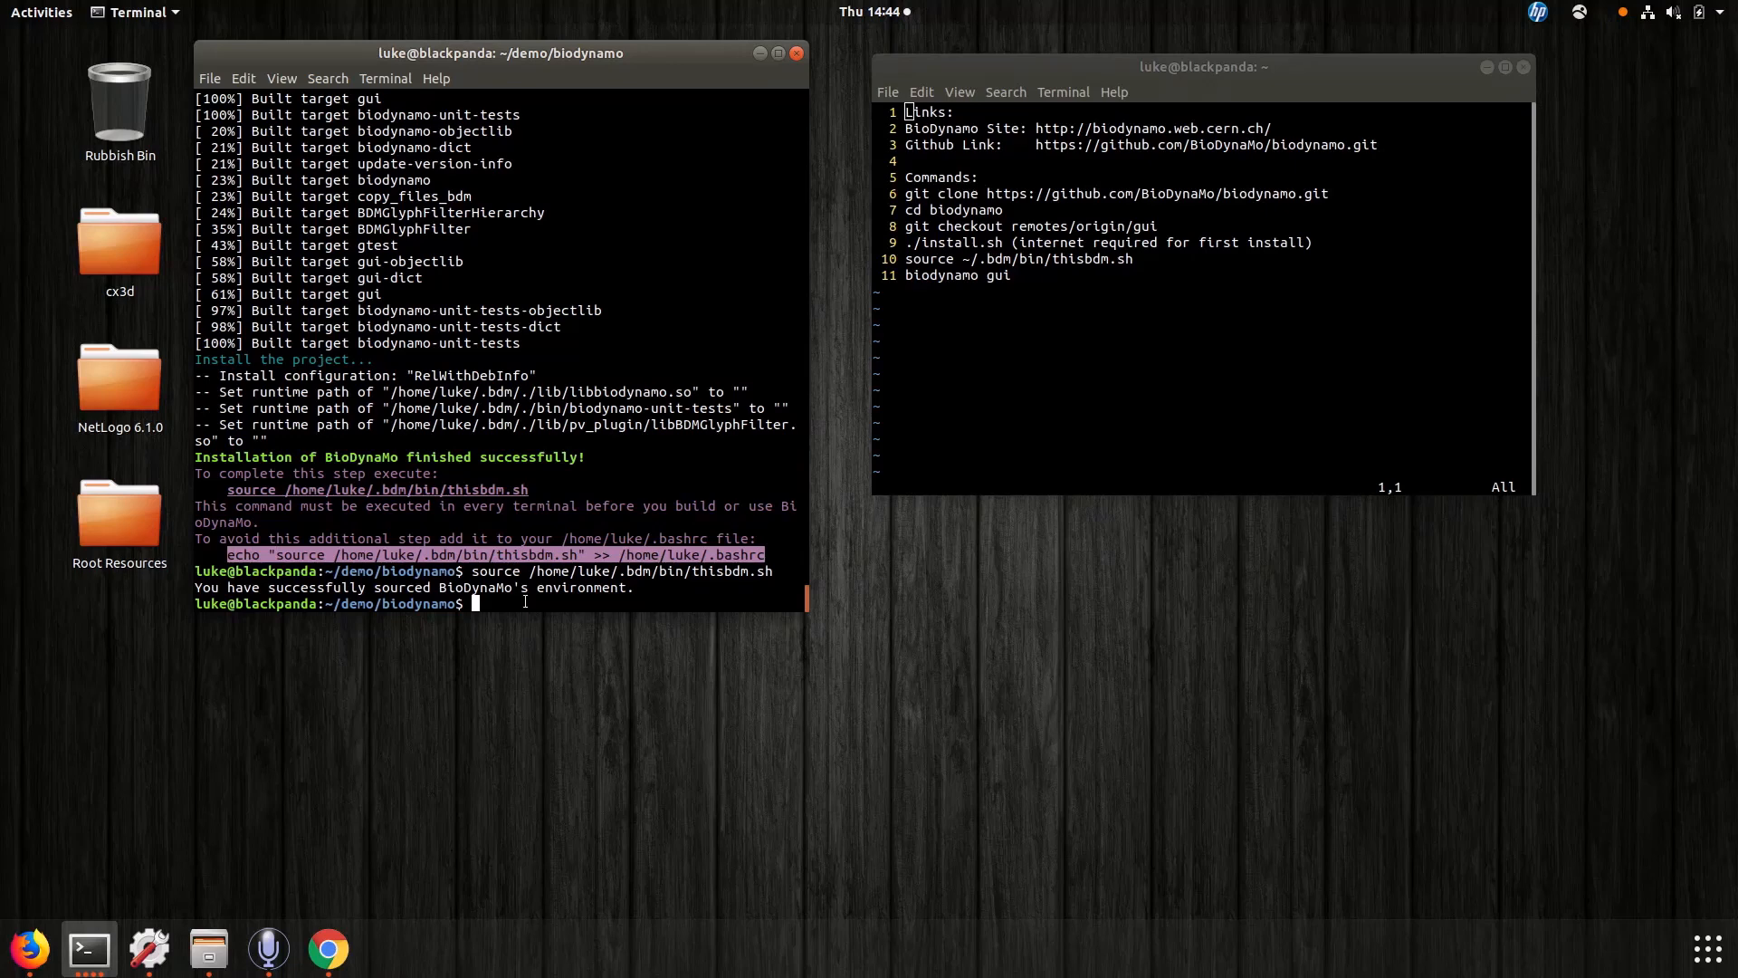
pyautogui.click(525, 602)
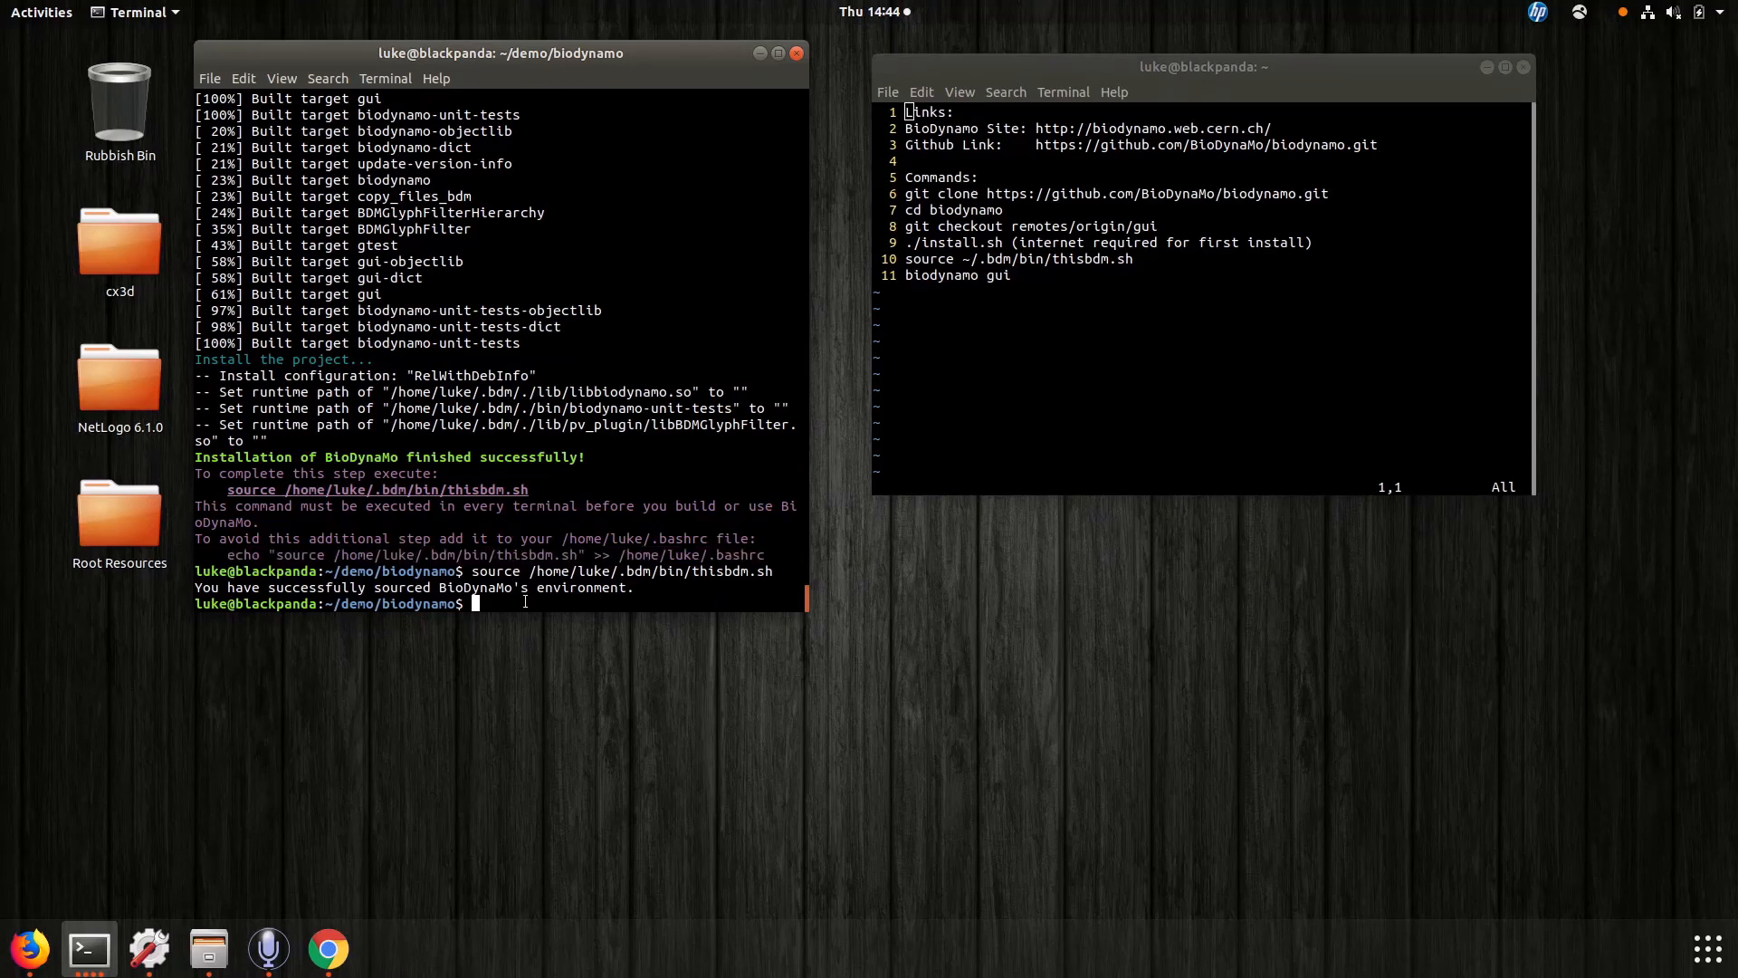
# Launch the Model Creator with the command biodynamo gui and move the terminal out from behind its window.
pyautogui.write('biodynamo gui')
pyautogui.press('Return')
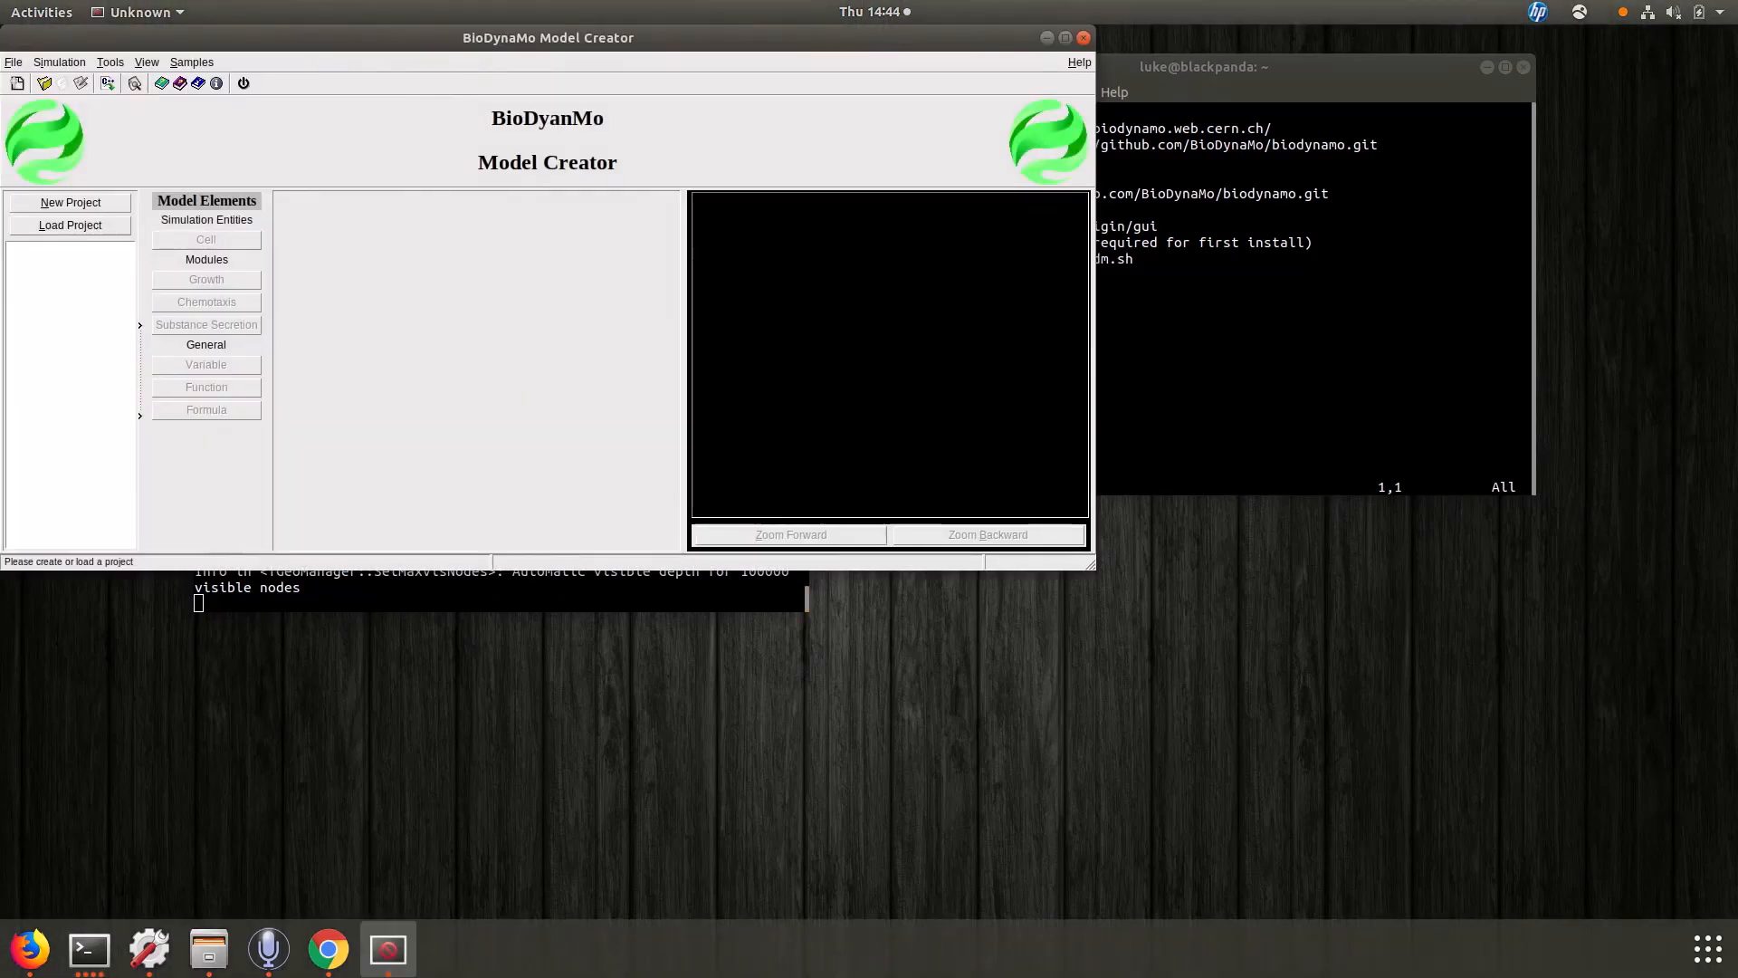
pyautogui.click(383, 597)
pyautogui.moveTo(321, 48); pyautogui.dragTo(1225, 269)
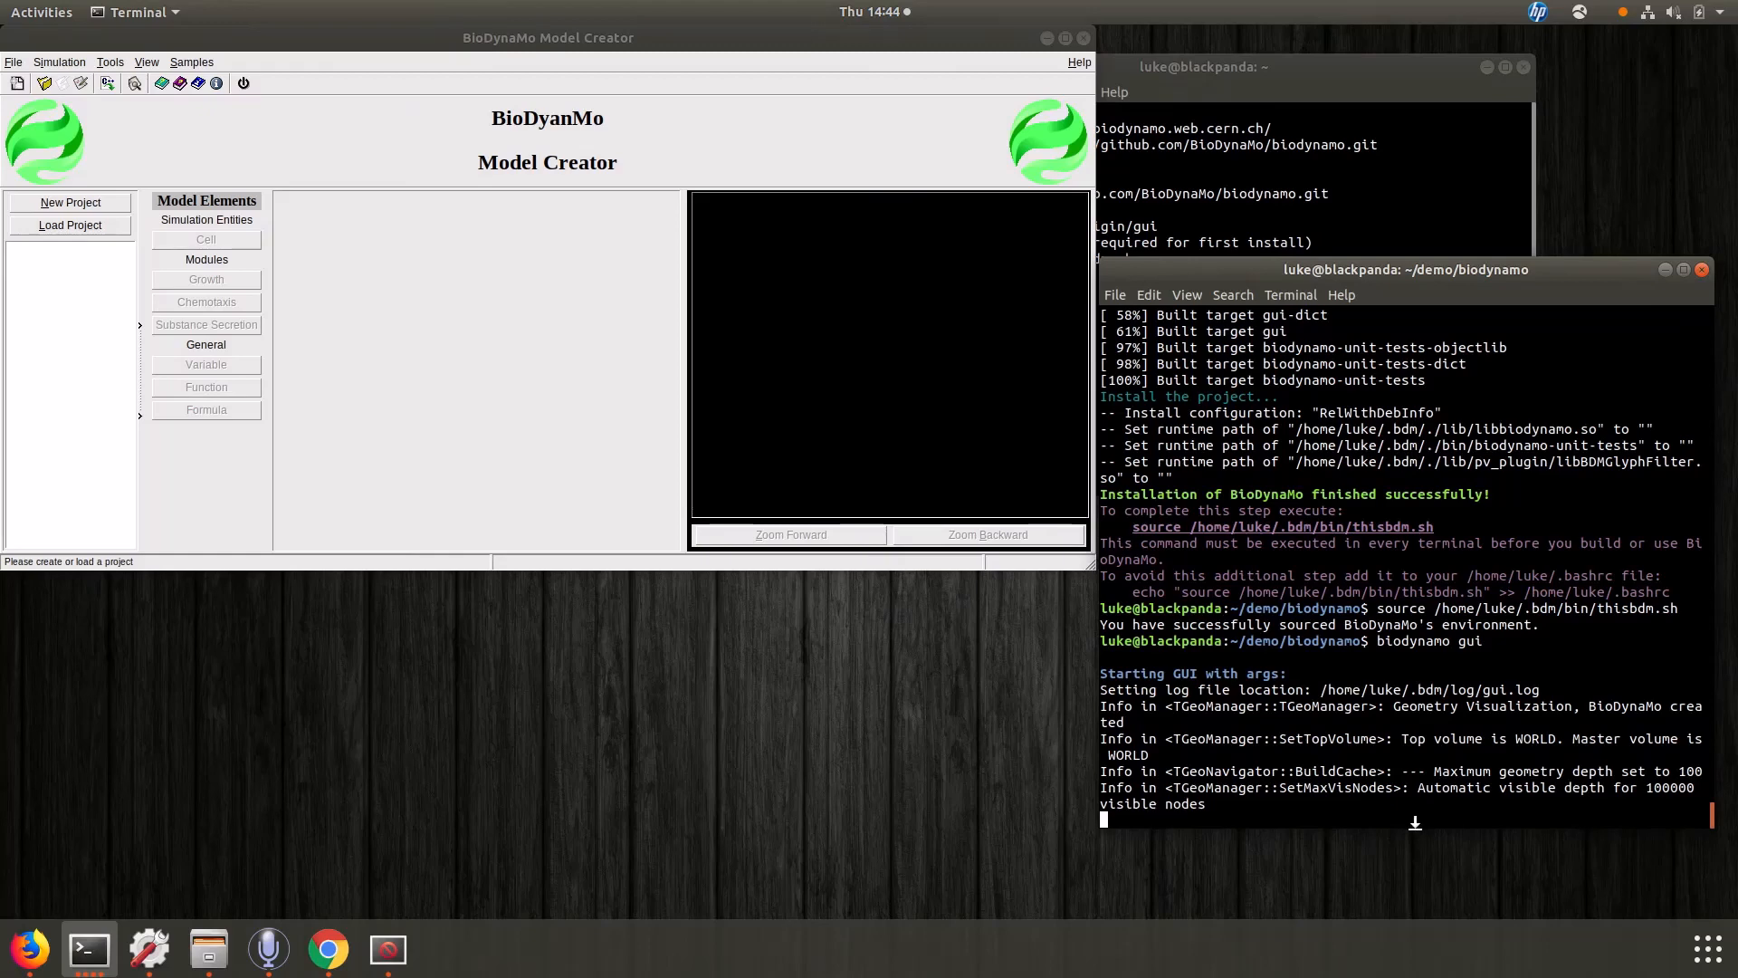
# Enlarge the Model Creator window and rearrange it and the terminal so the Model Creator is in front.
pyautogui.click(1077, 565)
pyautogui.moveTo(1090, 565); pyautogui.dragTo(1545, 776)
pyautogui.click(1620, 263)
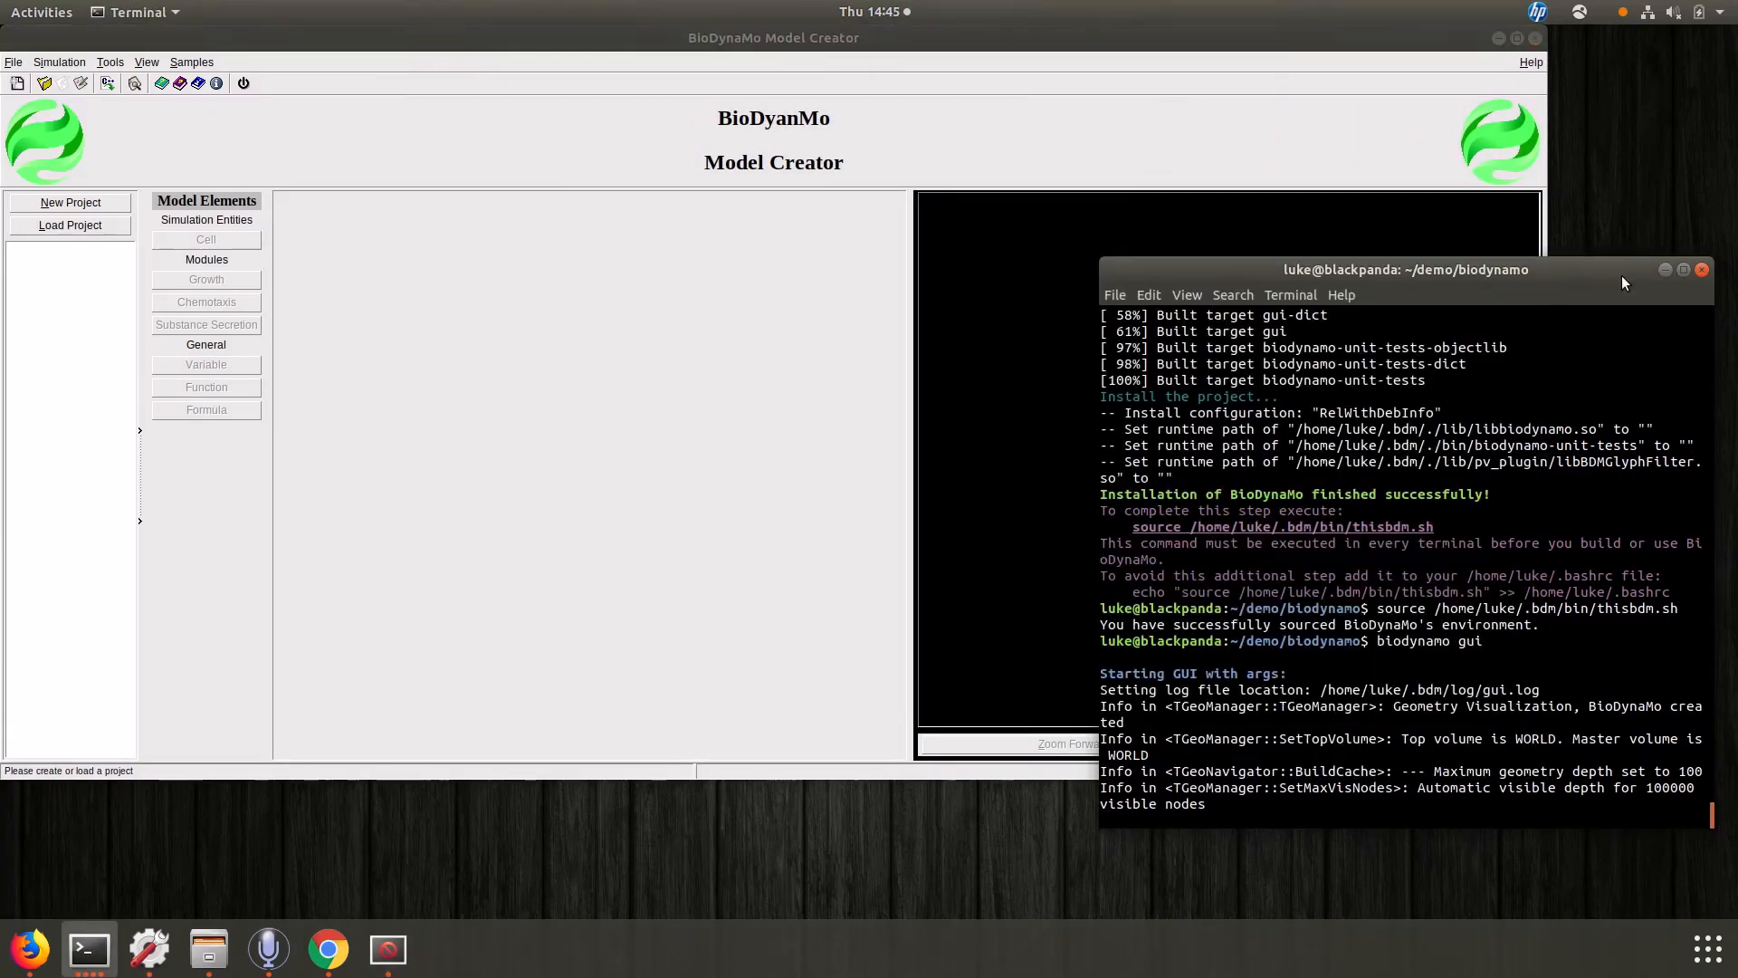
pyautogui.moveTo(1621, 262); pyautogui.dragTo(1582, 342)
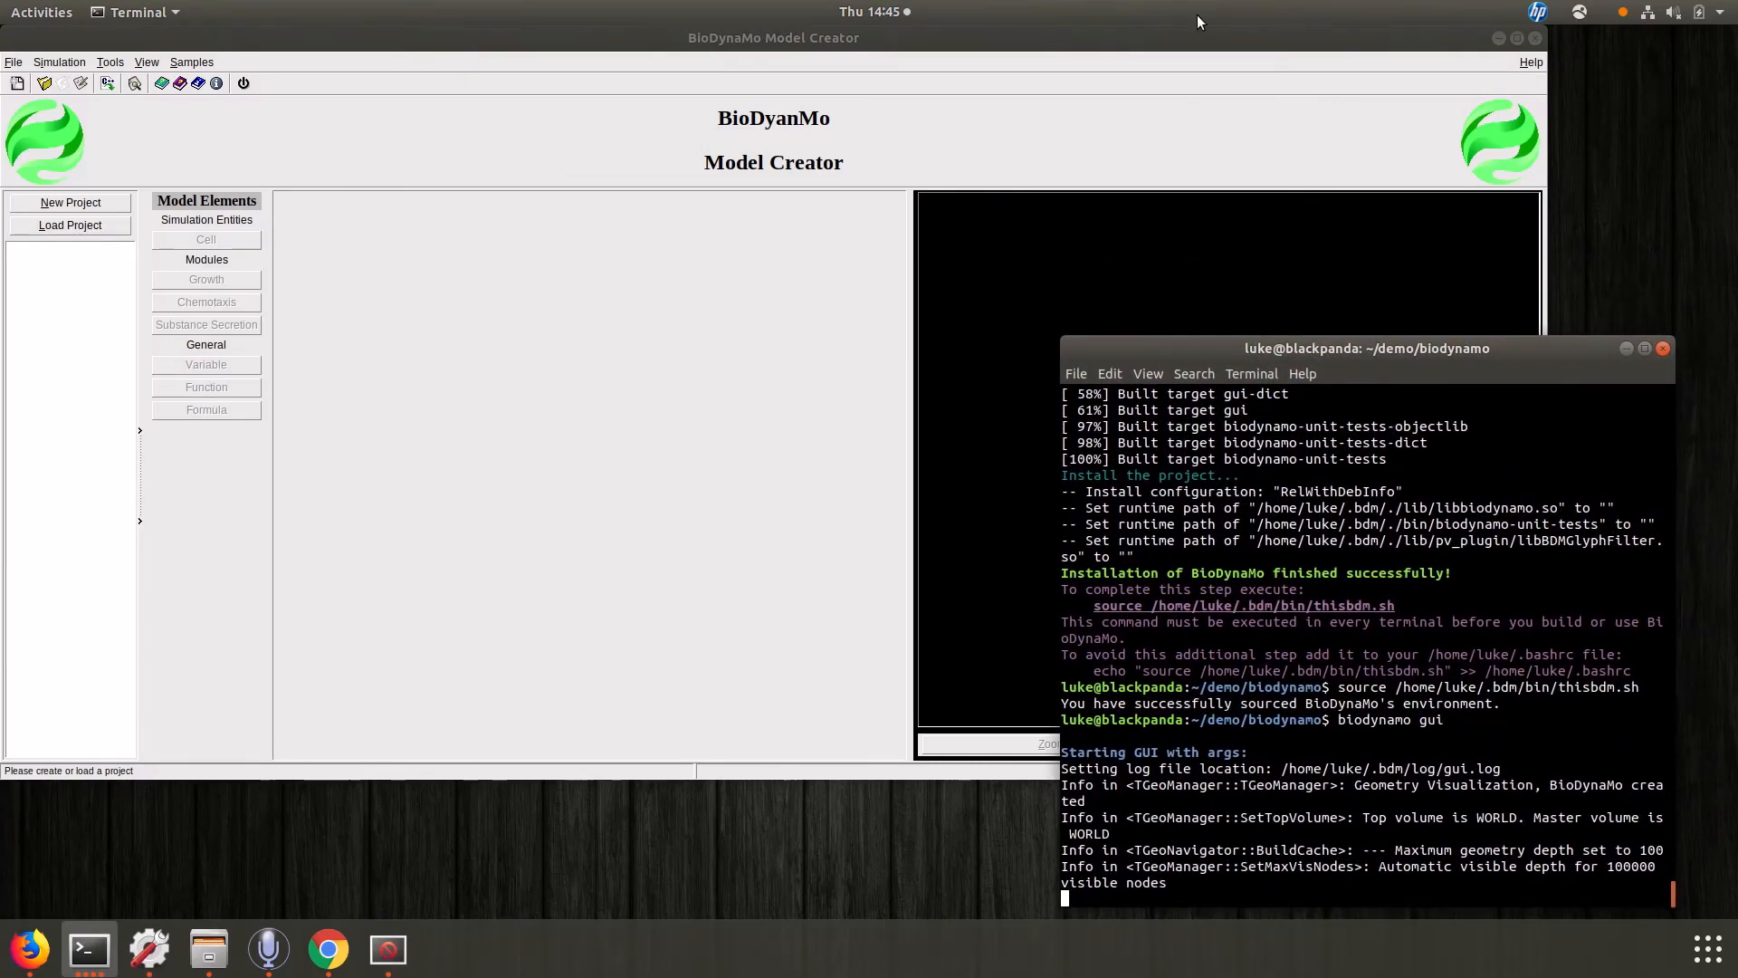
pyautogui.click(1195, 44)
pyautogui.moveTo(1195, 43); pyautogui.dragTo(1262, 56)
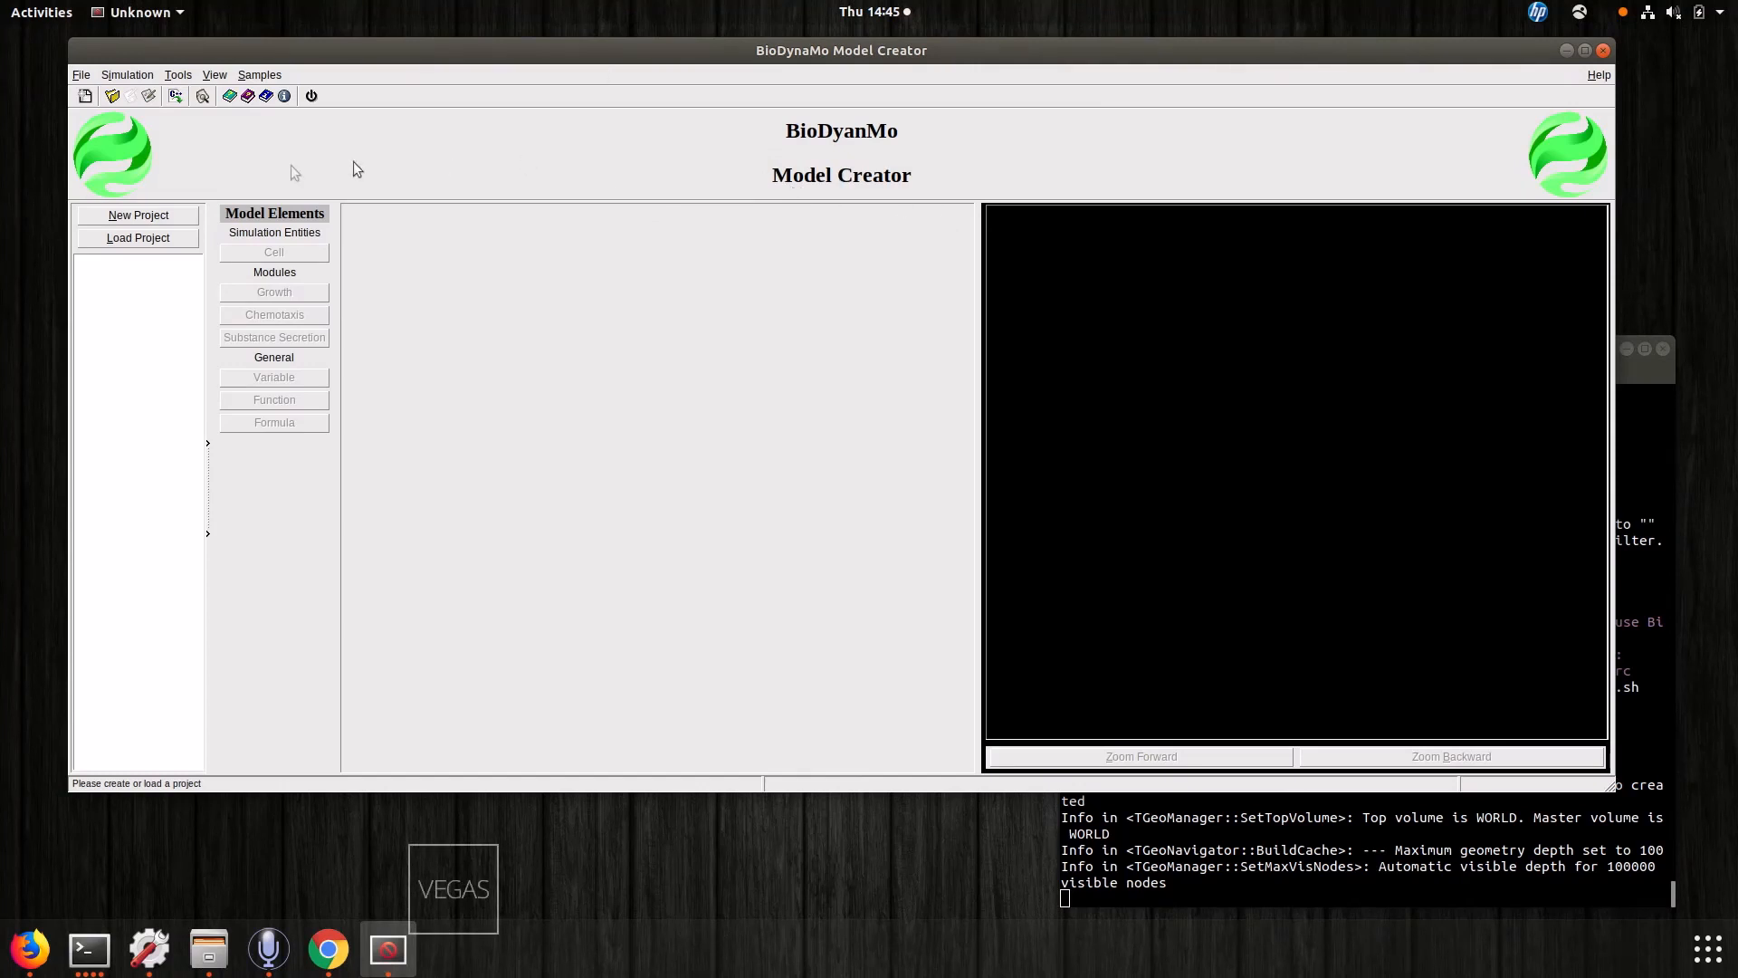
pyautogui.click(81, 75)
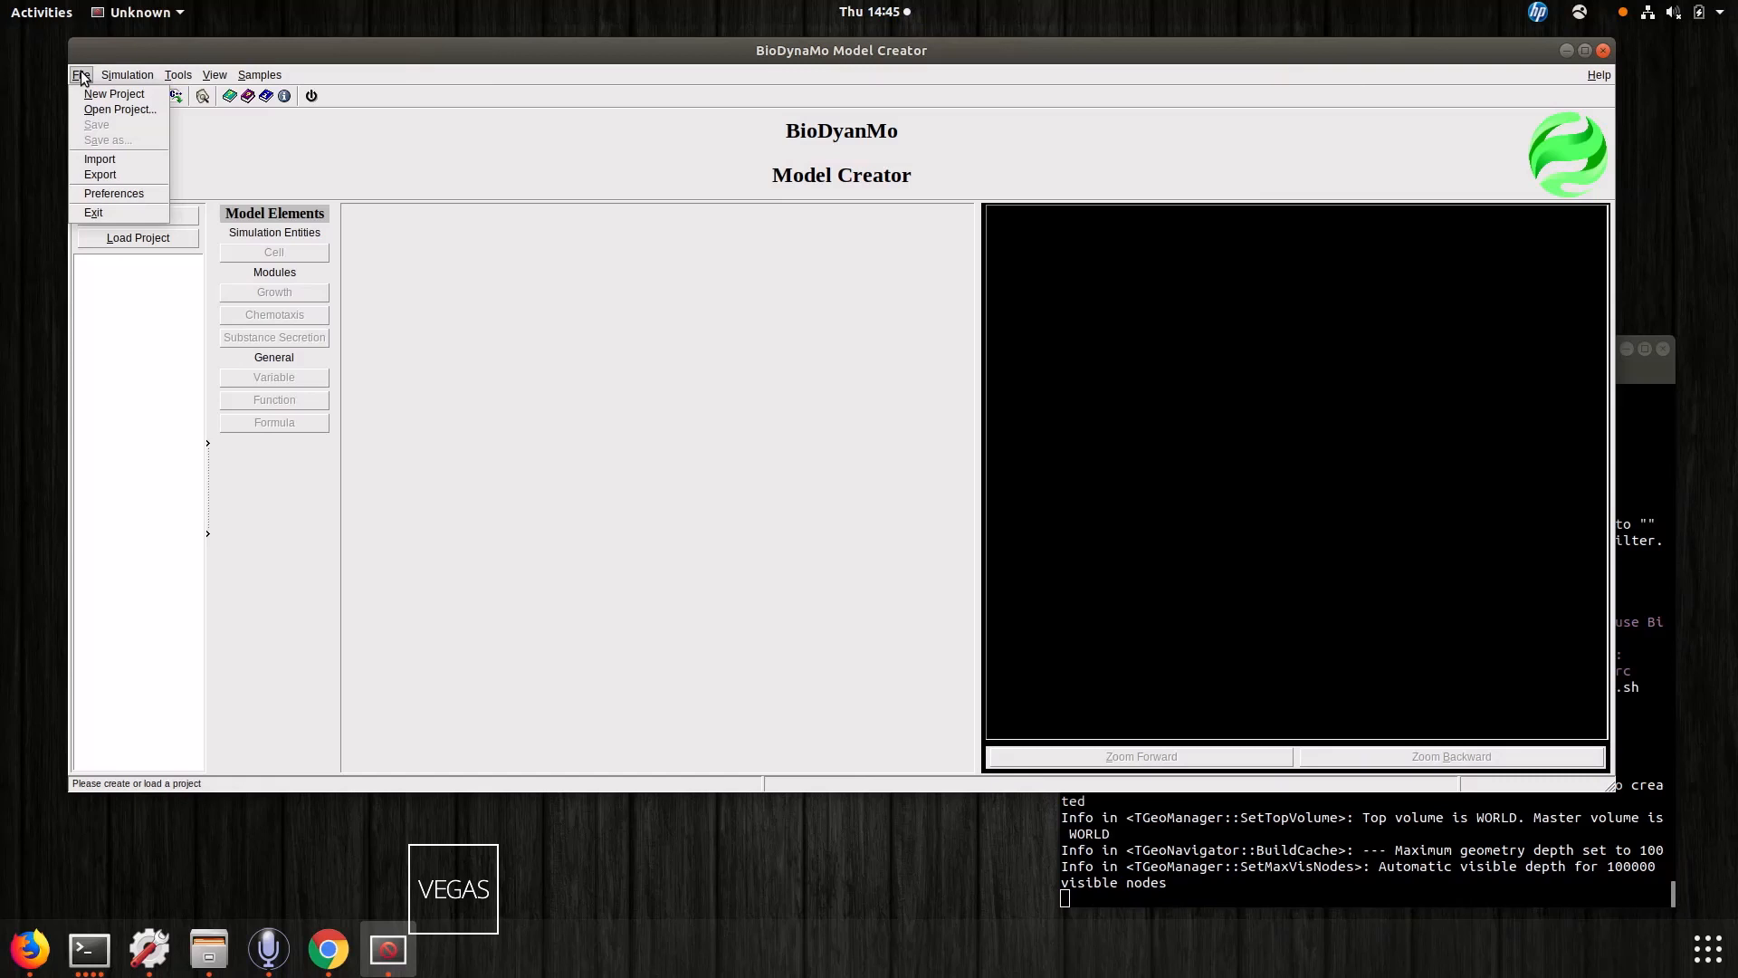
pyautogui.click(248, 130)
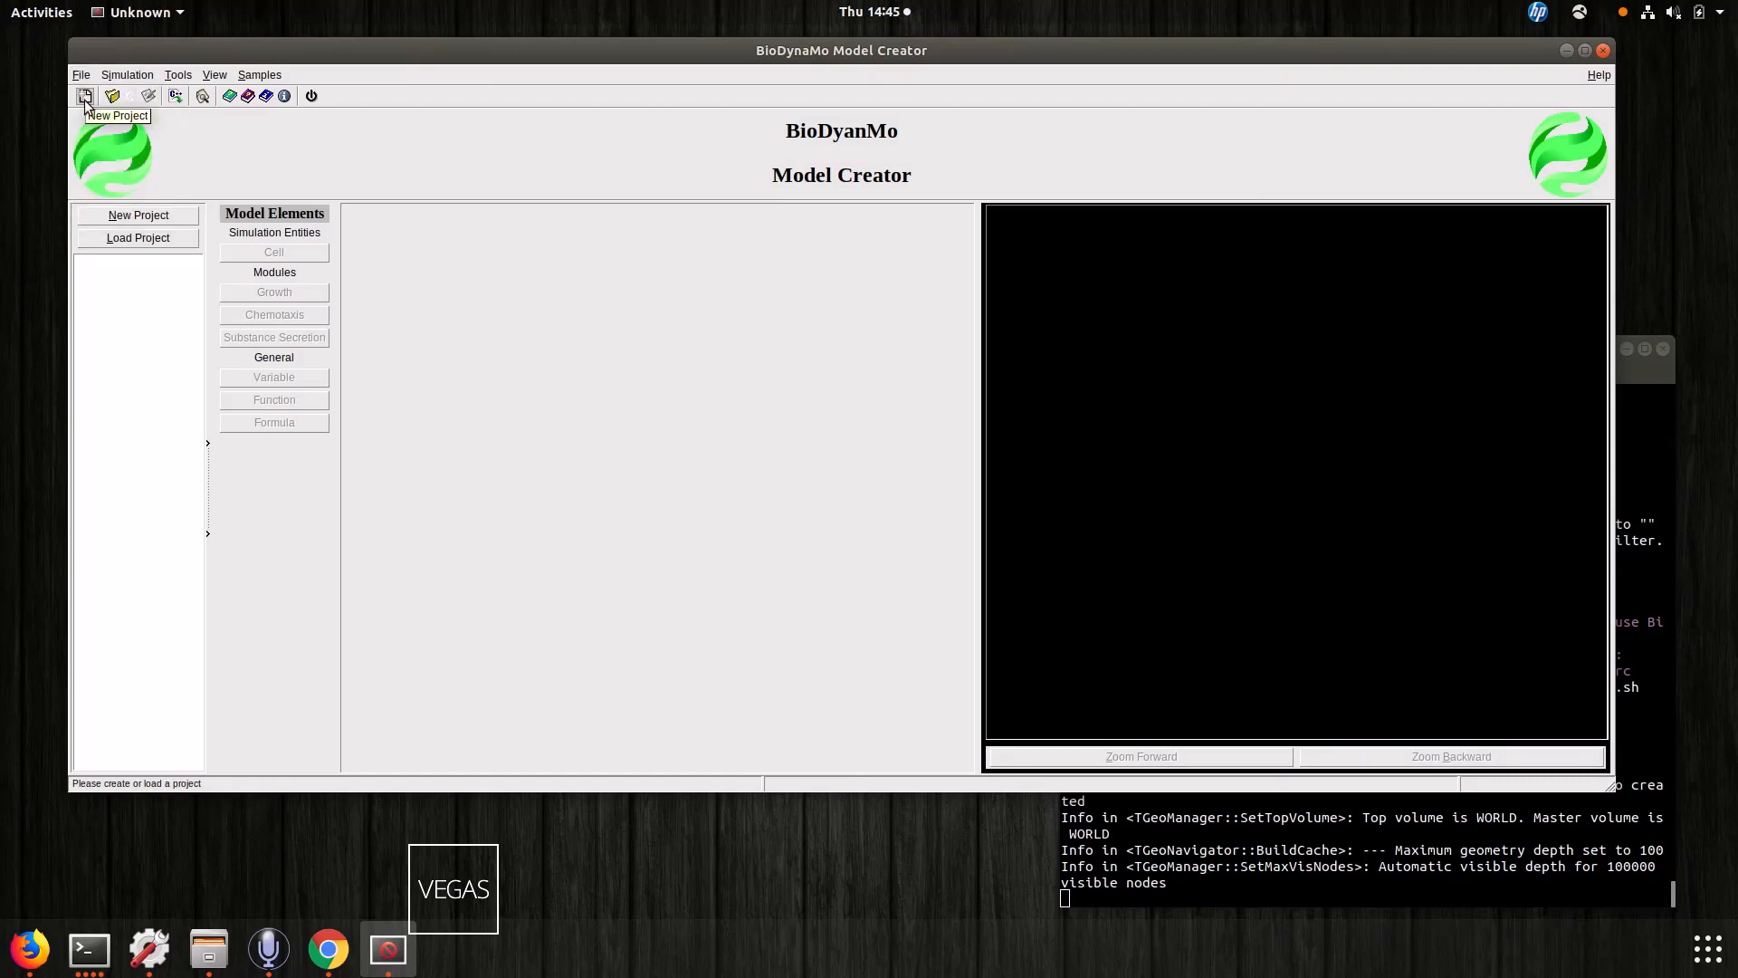
# Create a new project named Project3, saved as a ROOT file in the bdmprojects folder of the home directory.
pyautogui.click(138, 218)
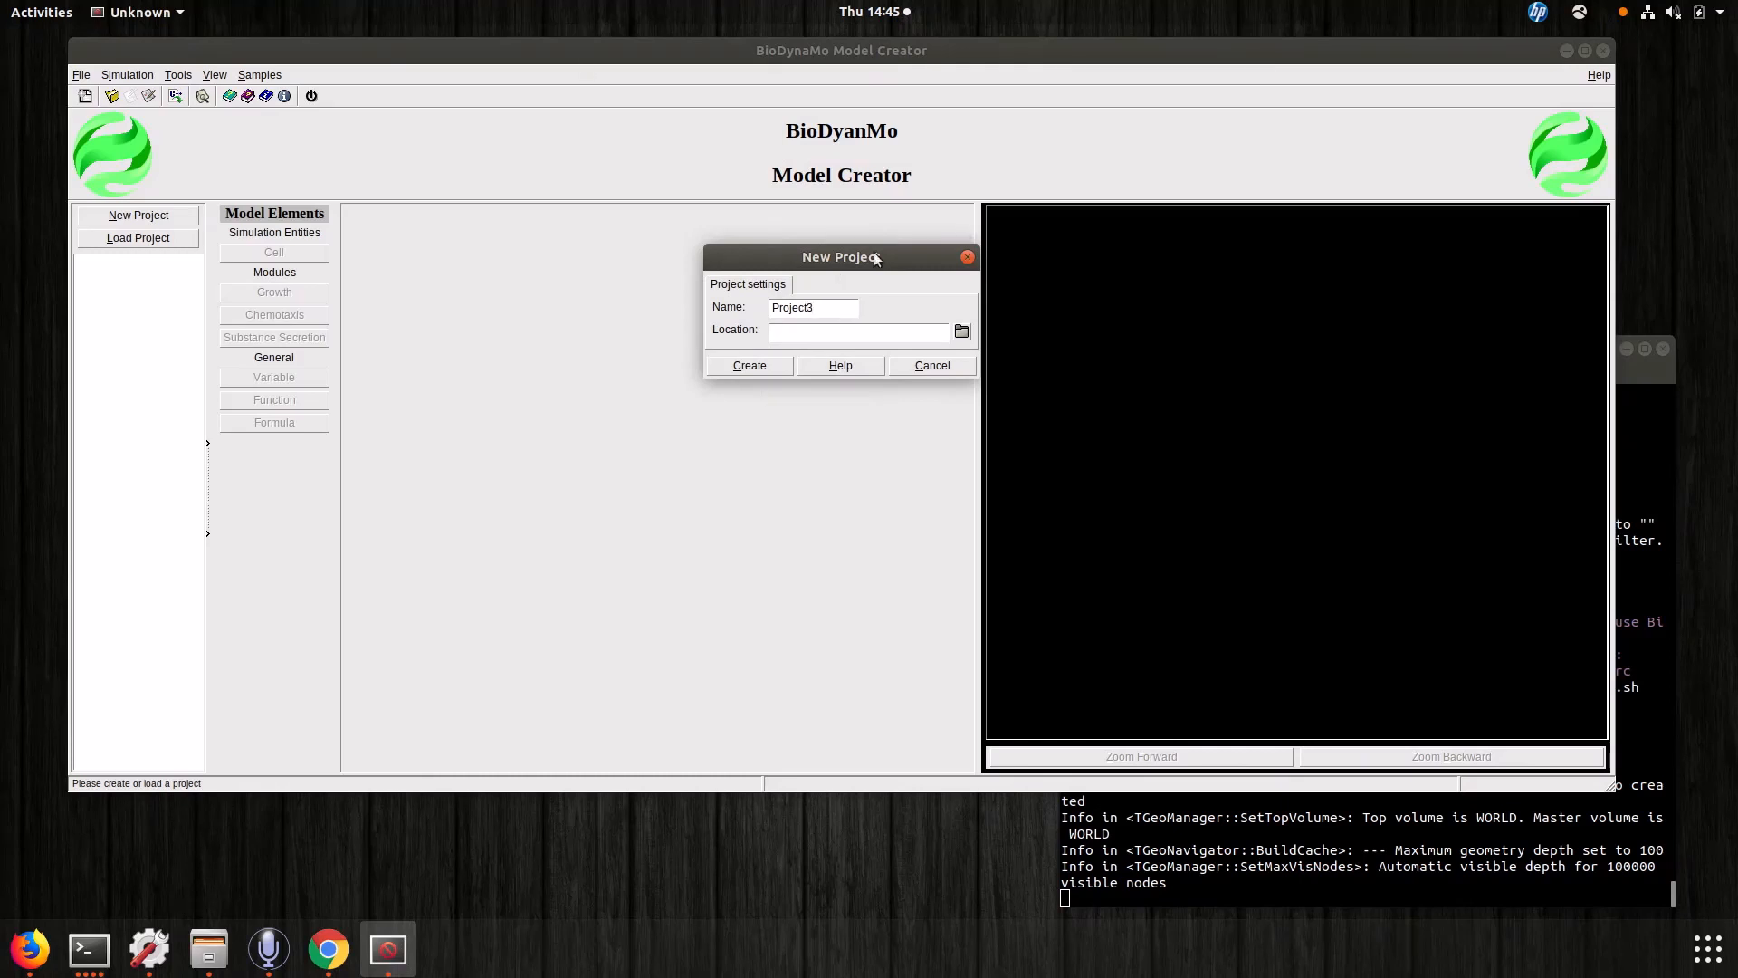
pyautogui.click(962, 332)
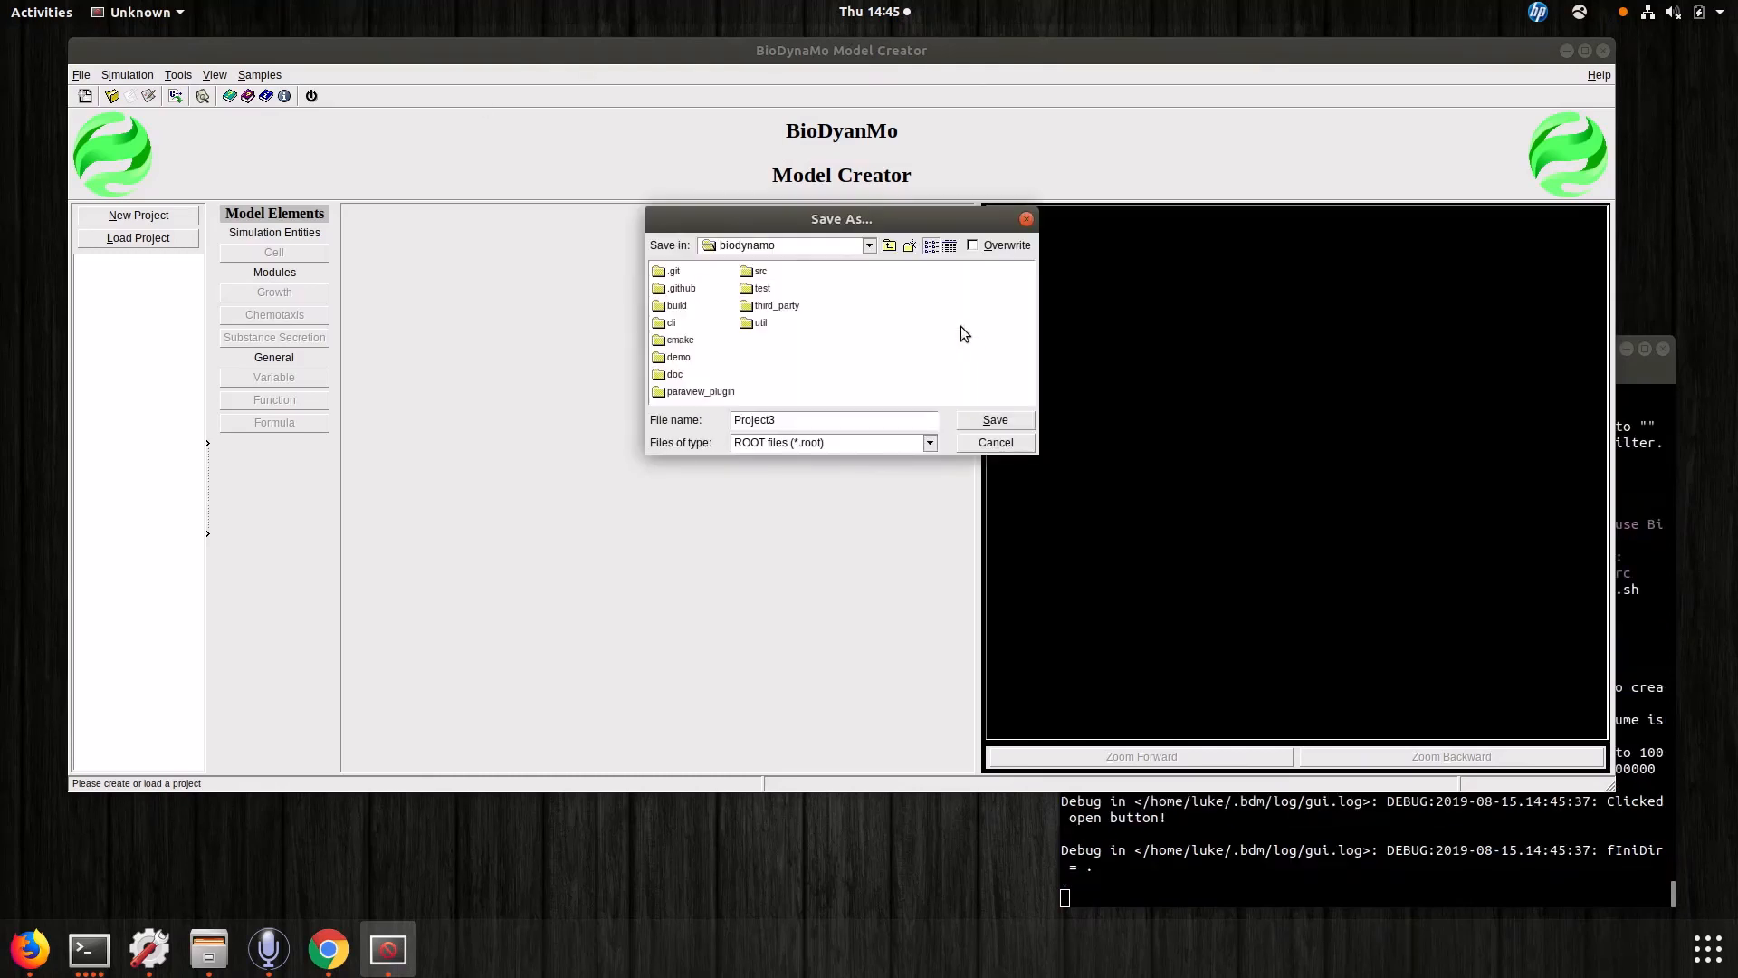
pyautogui.click(889, 246)
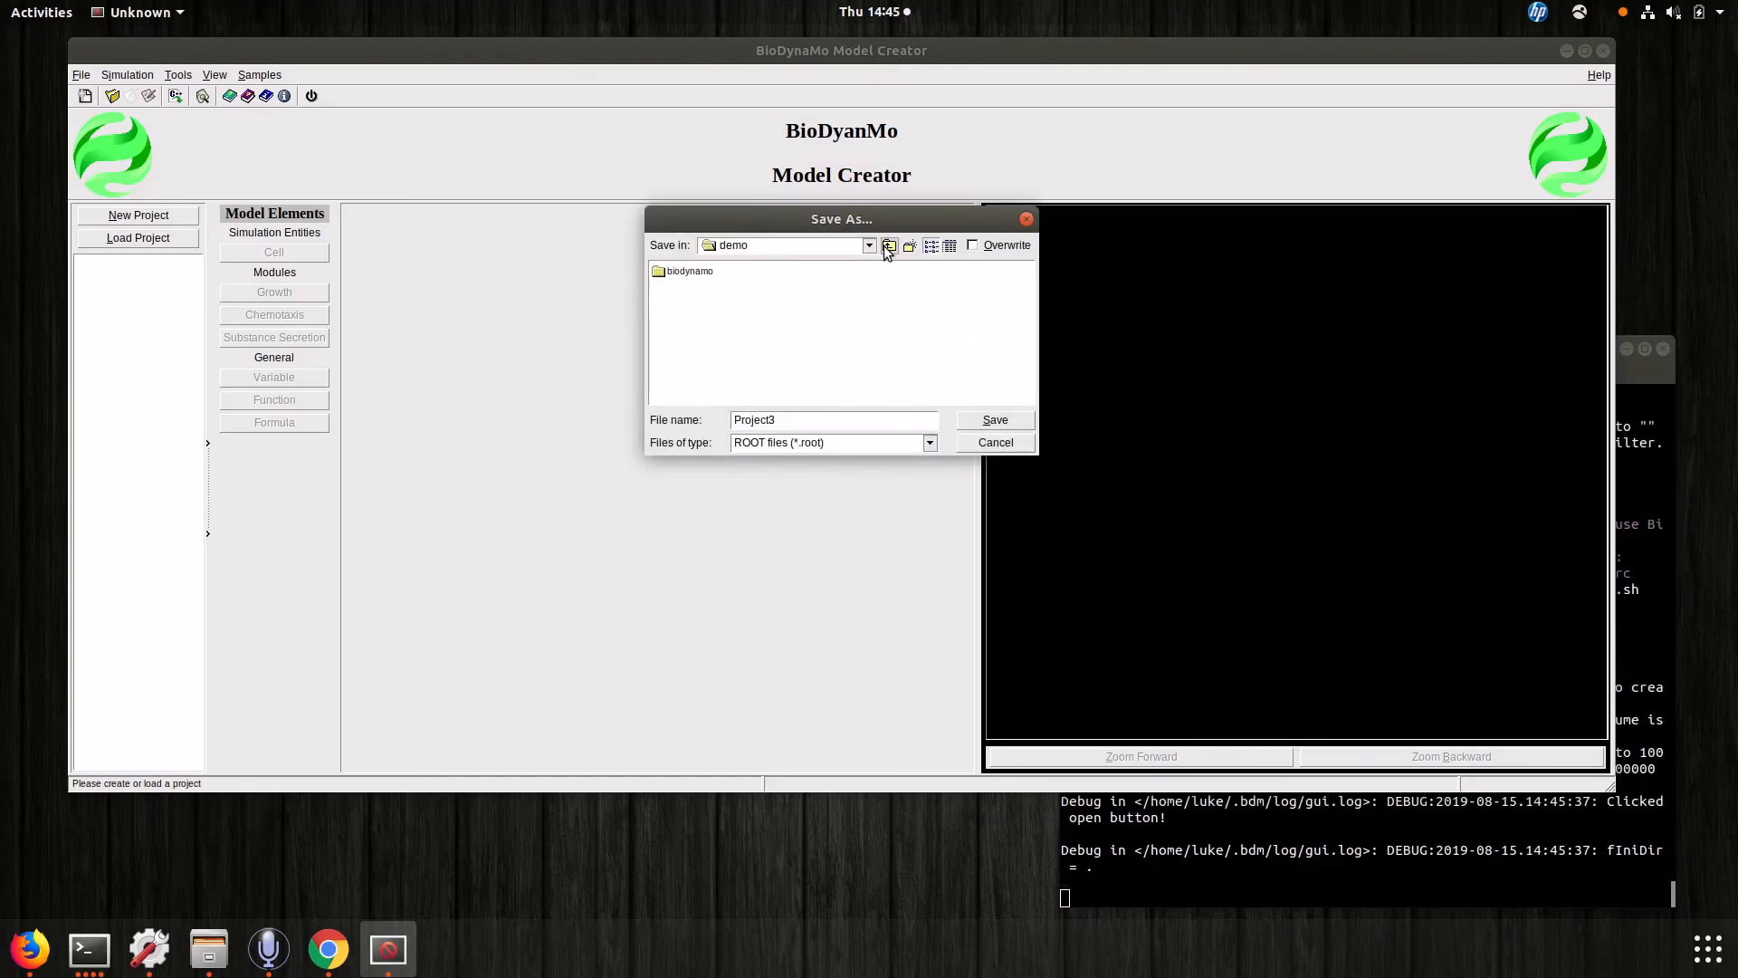
pyautogui.click(889, 246)
pyautogui.moveTo(811, 399); pyautogui.dragTo(968, 395)
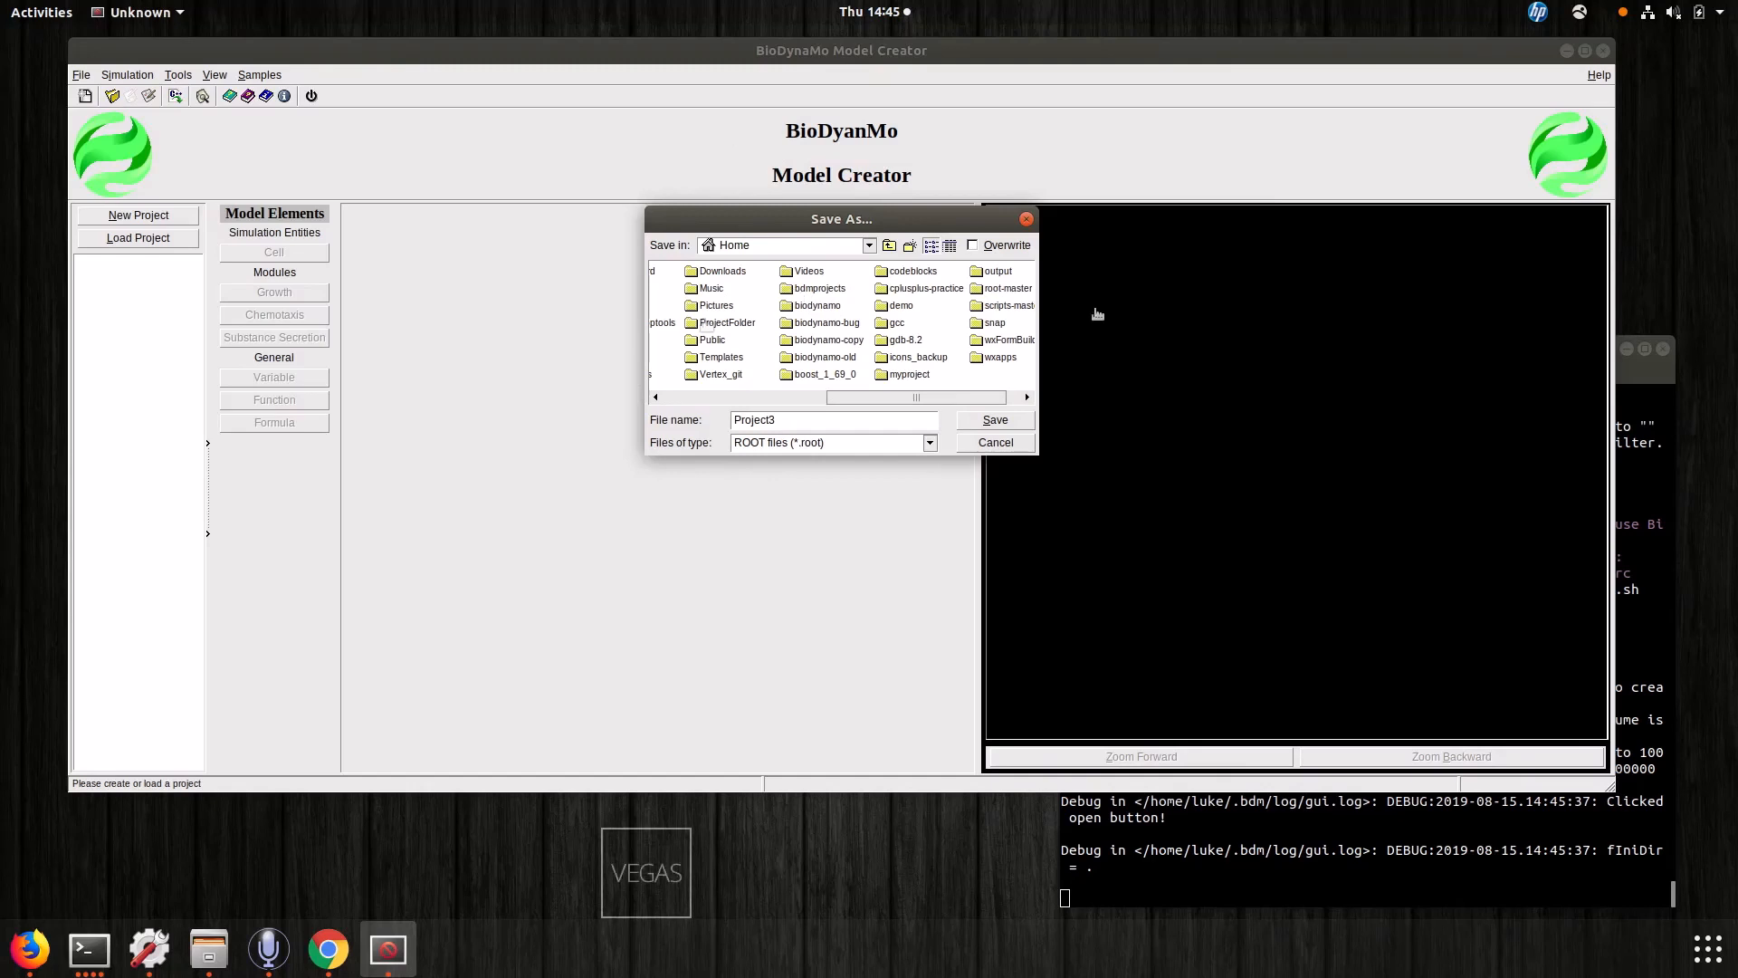
pyautogui.doubleClick(799, 290)
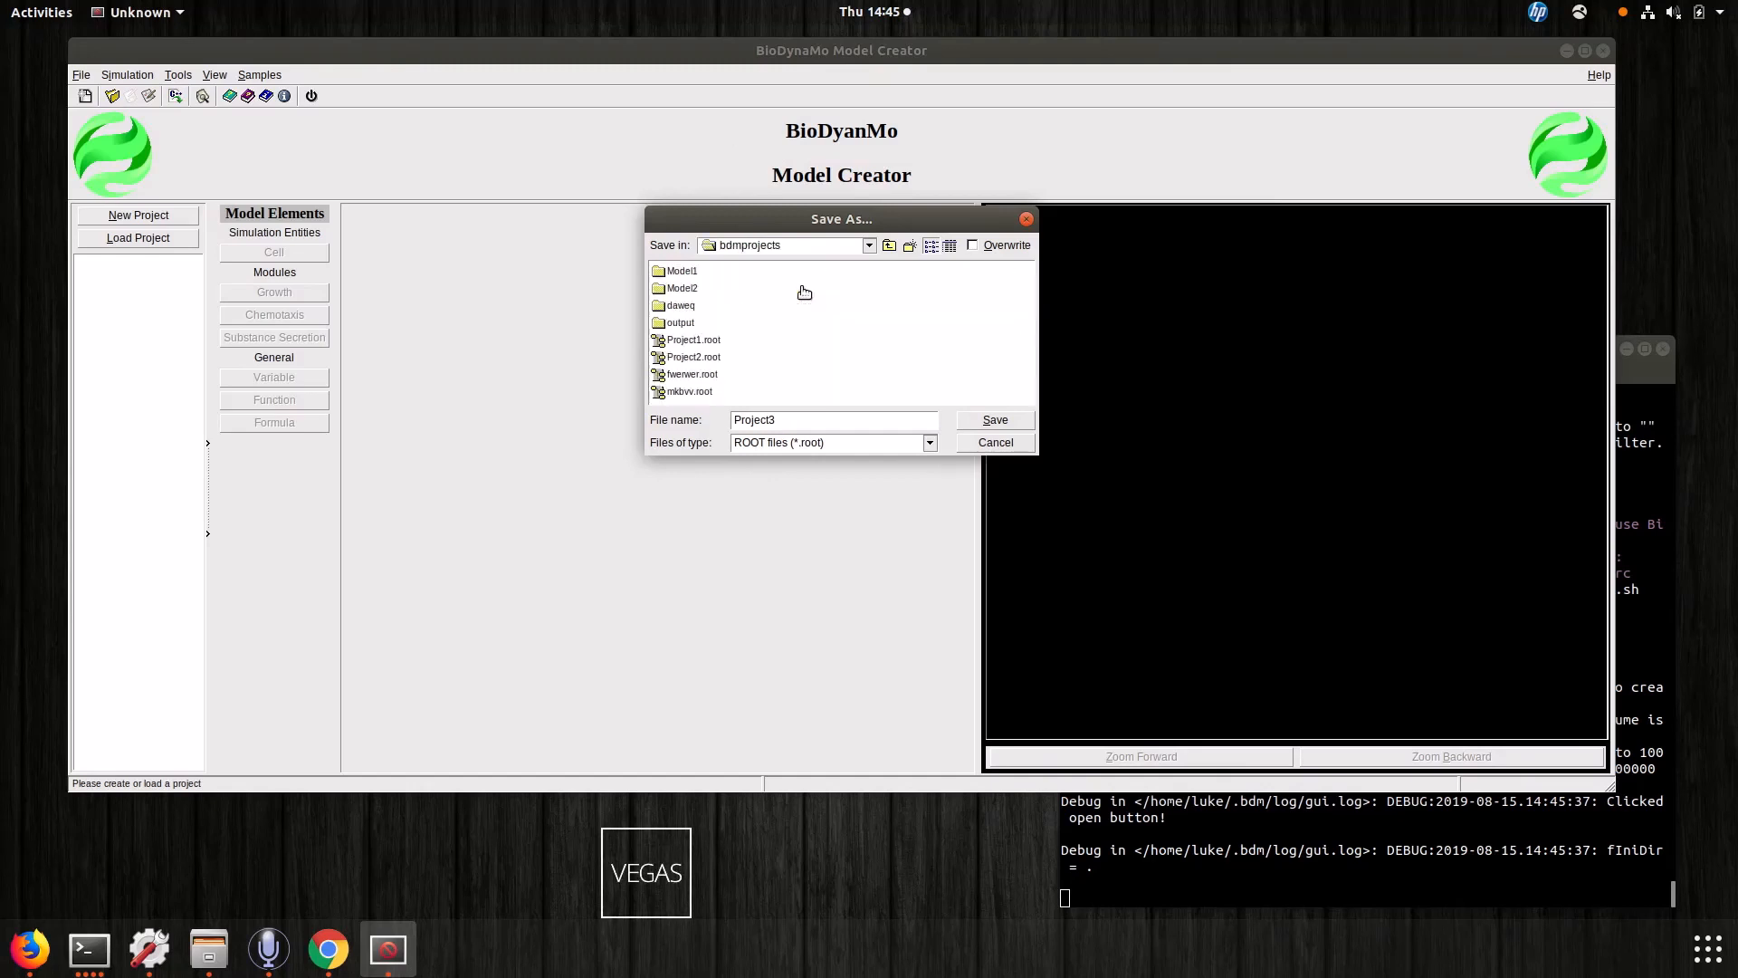
pyautogui.click(1003, 422)
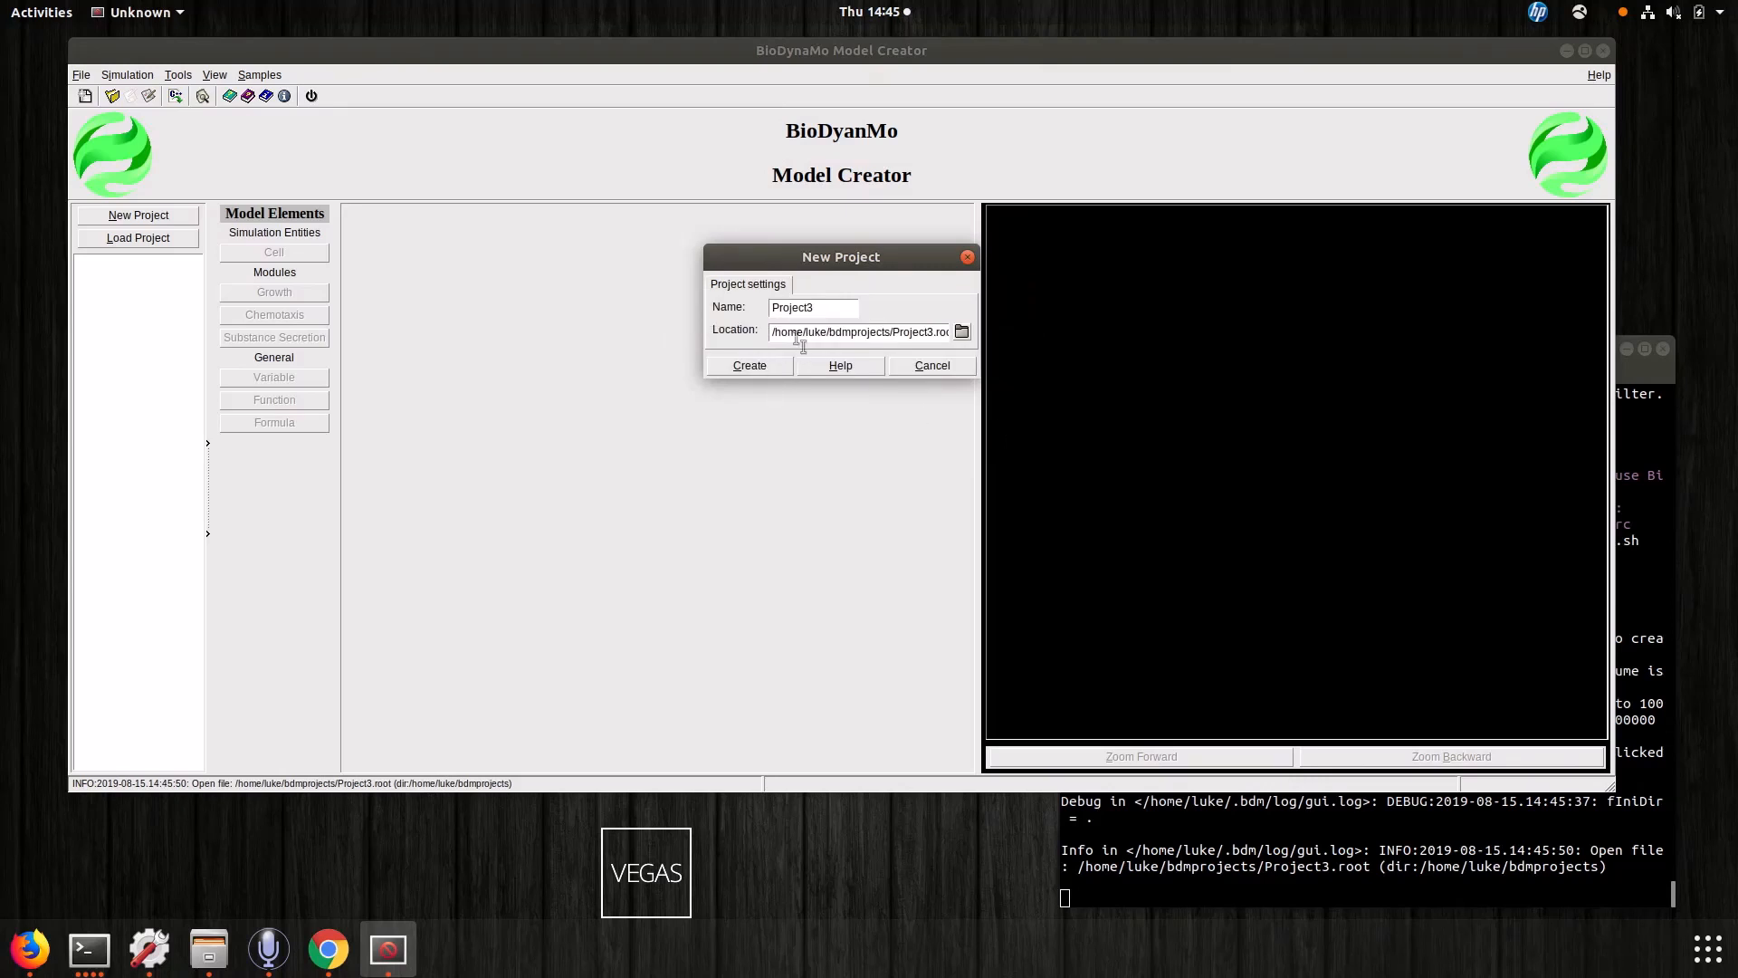
pyautogui.moveTo(782, 333); pyautogui.dragTo(945, 338)
pyautogui.click(918, 339)
pyautogui.click(766, 361)
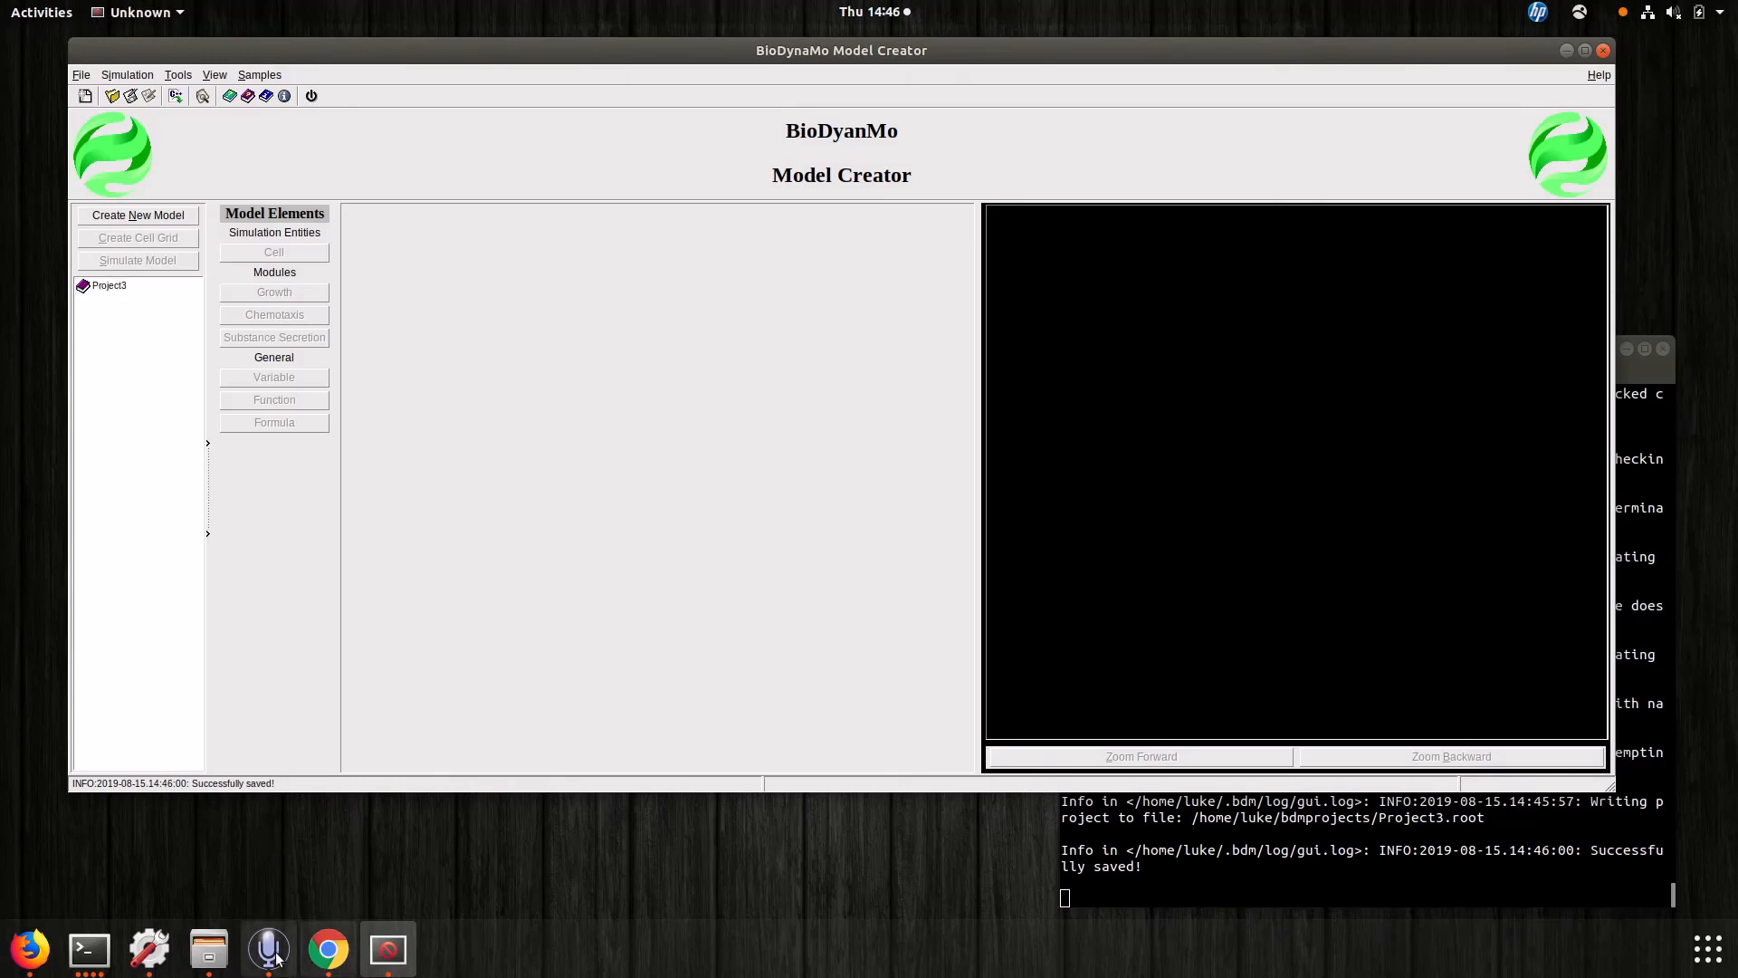
# Switch to a new Files window and locate Project3.root in the bdmprojects folder under Home.
pyautogui.rightClick(211, 950)
pyautogui.click(222, 725)
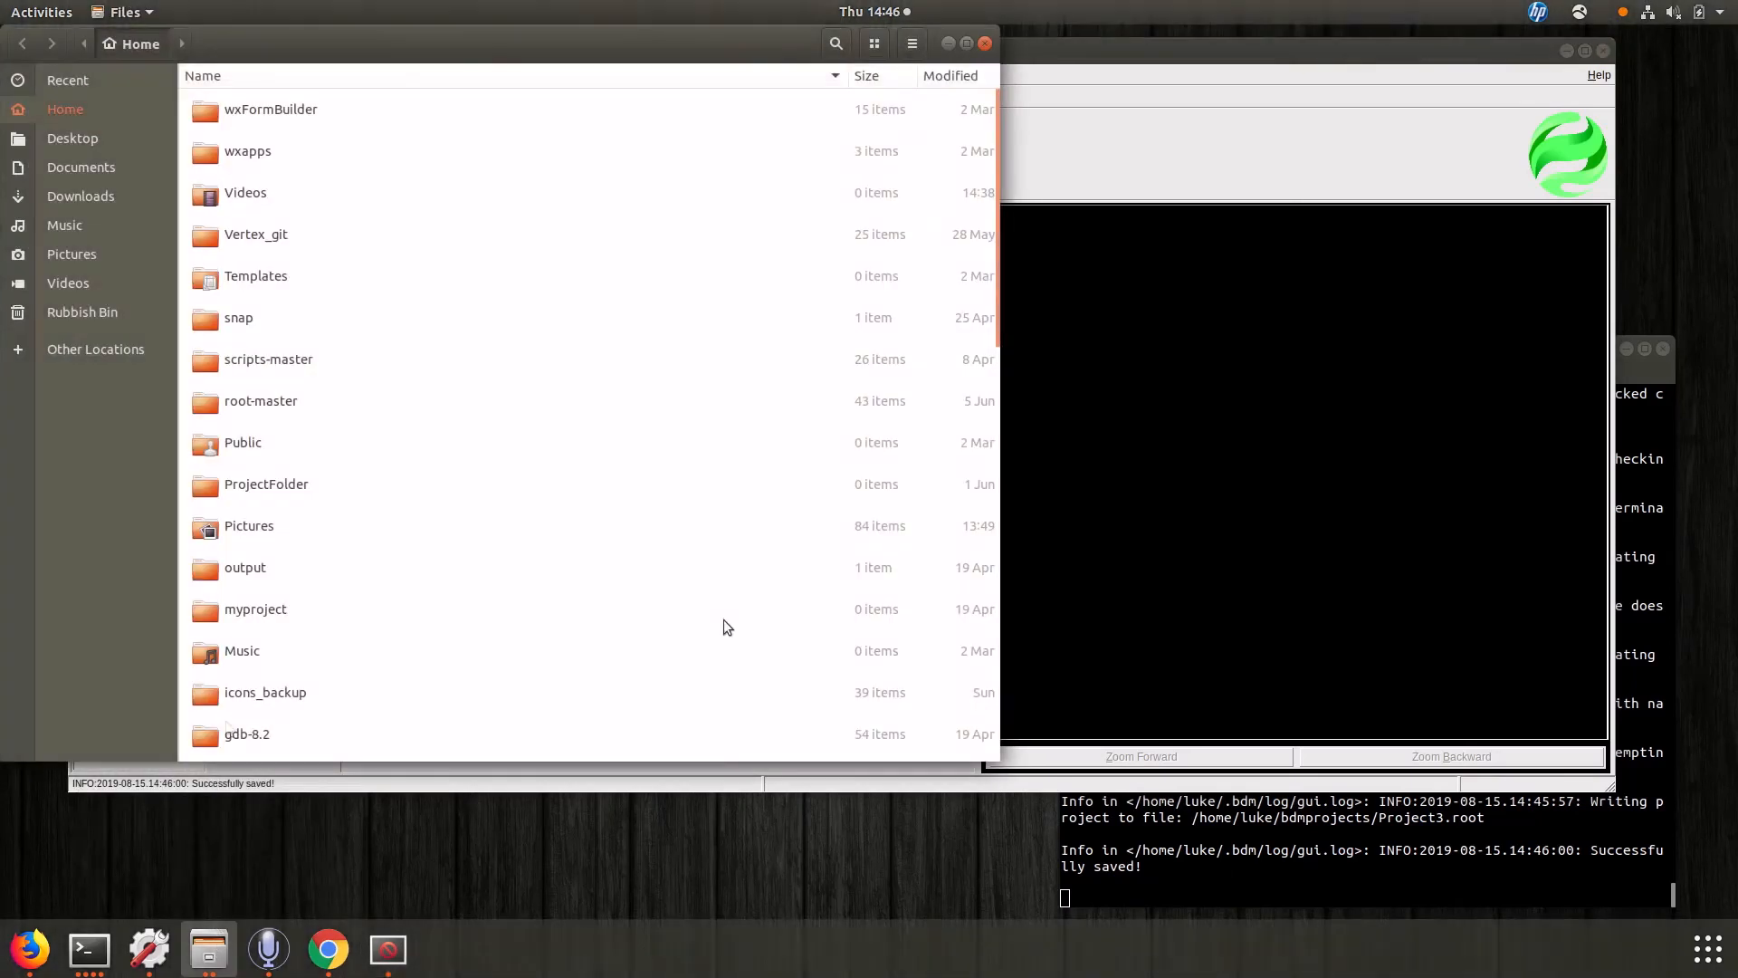
pyautogui.moveTo(580, 55); pyautogui.dragTo(742, 149)
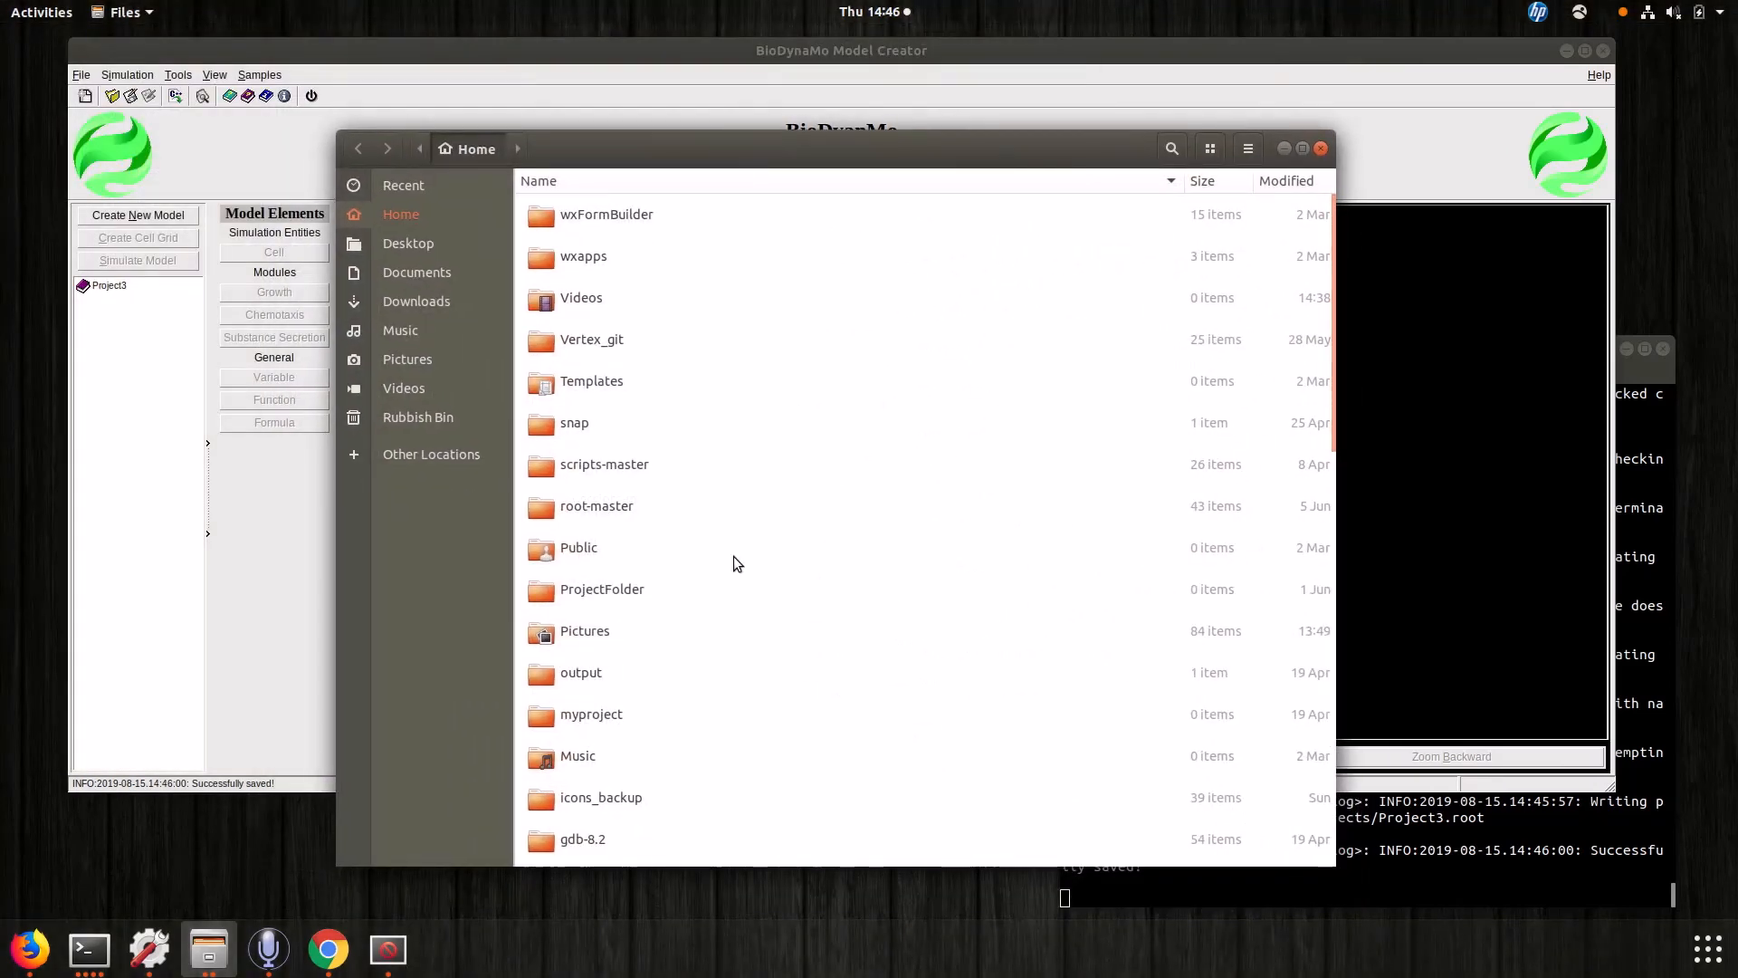
pyautogui.scroll(-3, 734, 556)
pyautogui.scroll(-6, 638, 505)
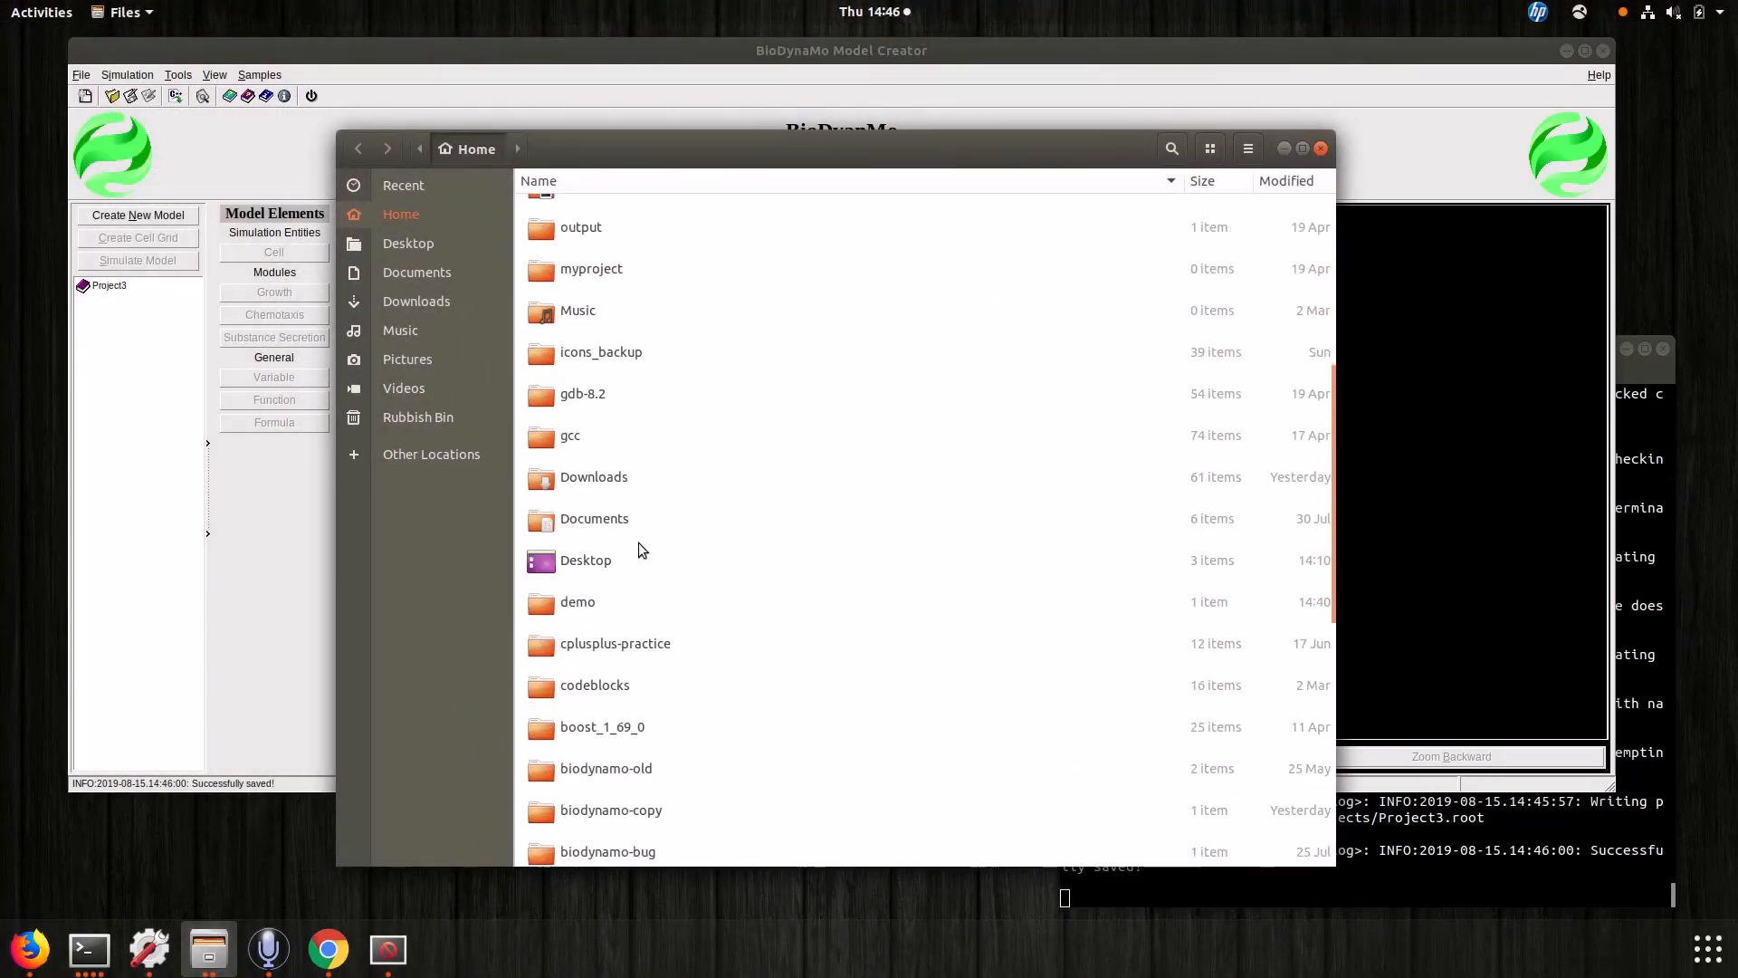
pyautogui.doubleClick(621, 713)
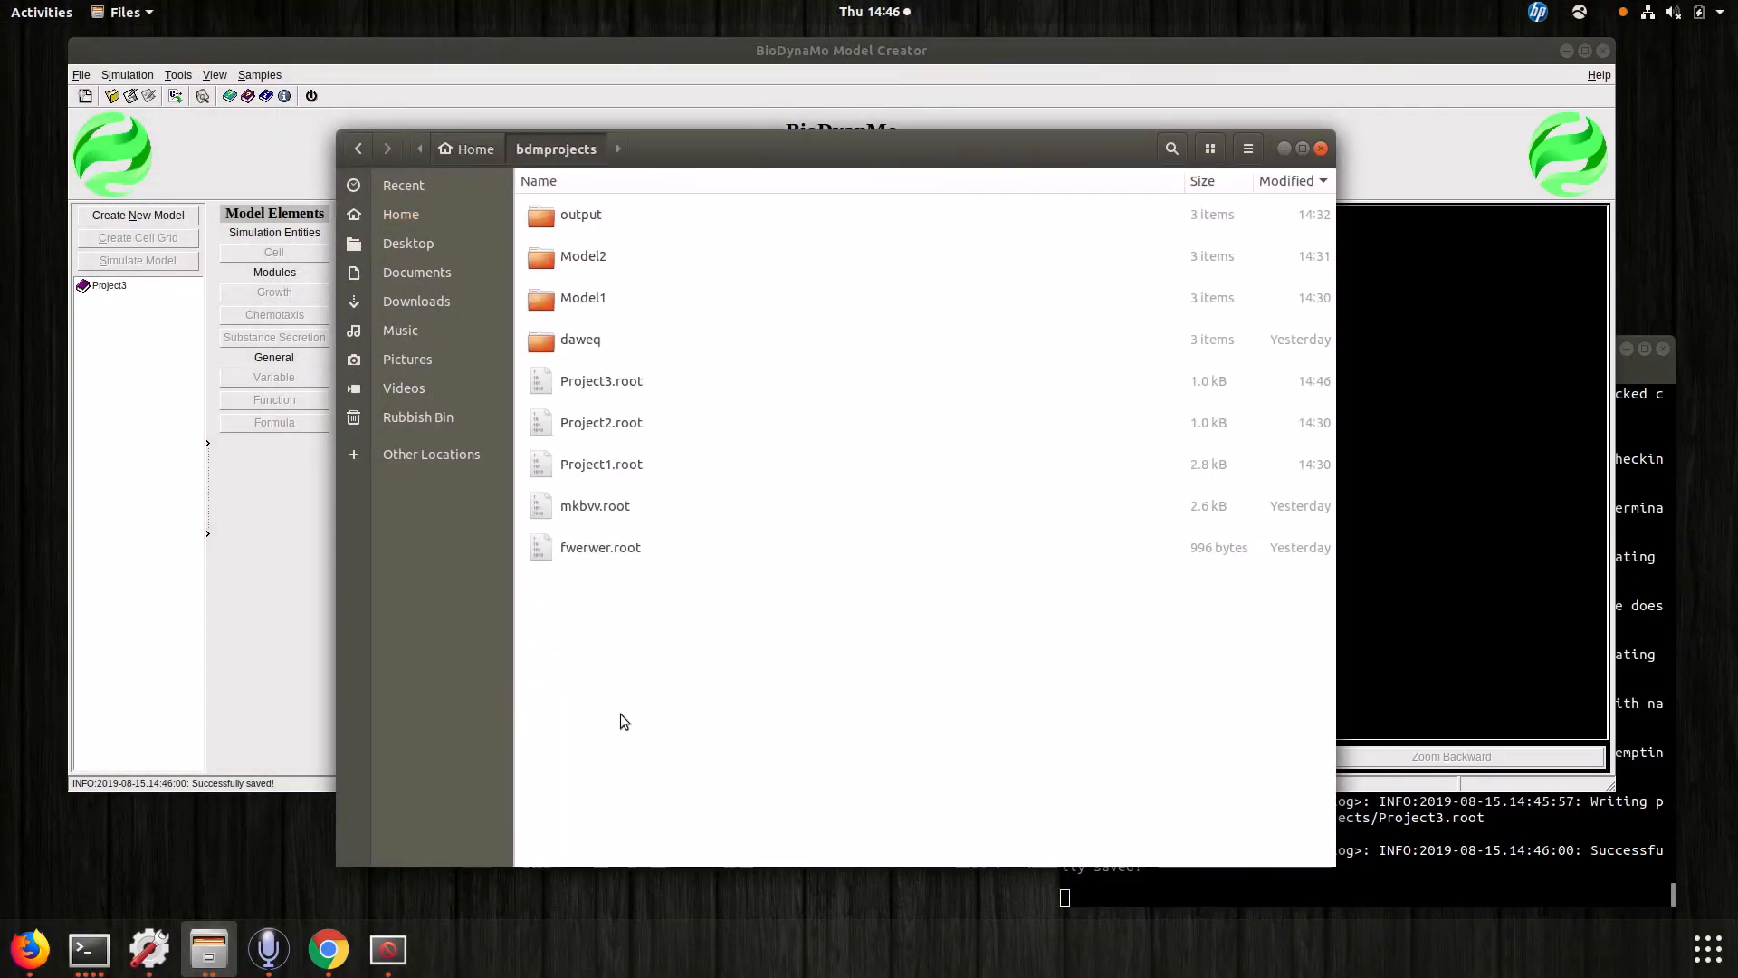
pyautogui.click(627, 396)
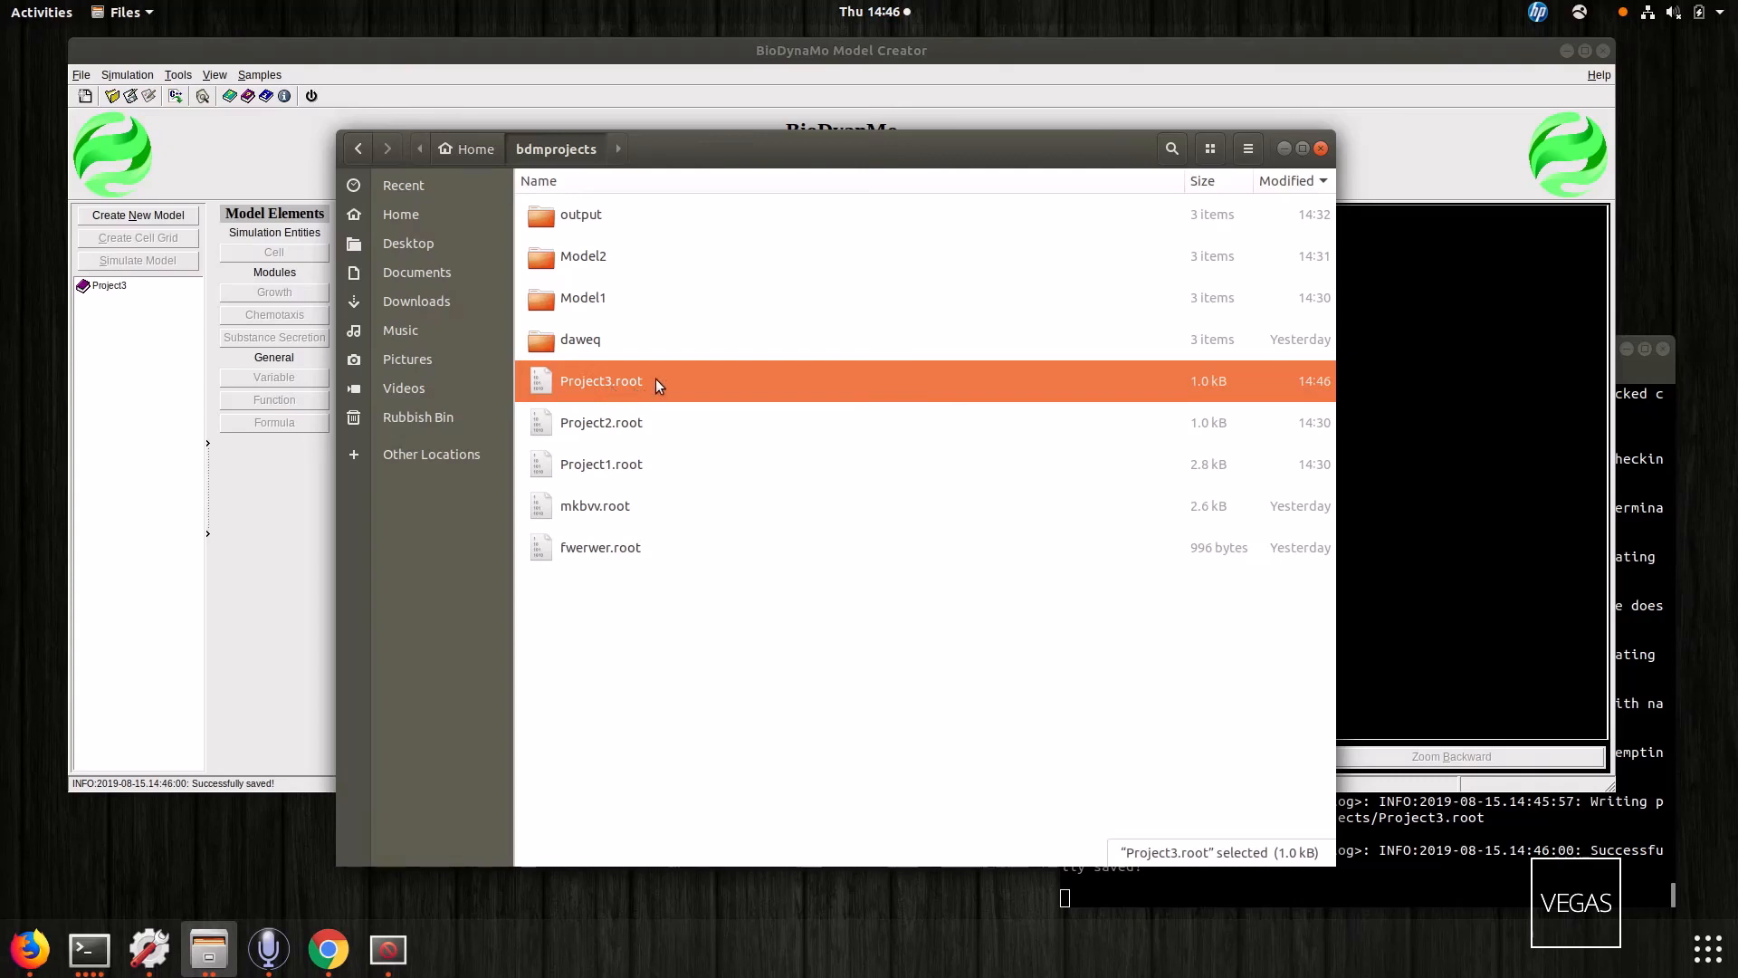
pyautogui.moveTo(680, 148); pyautogui.dragTo(957, 137)
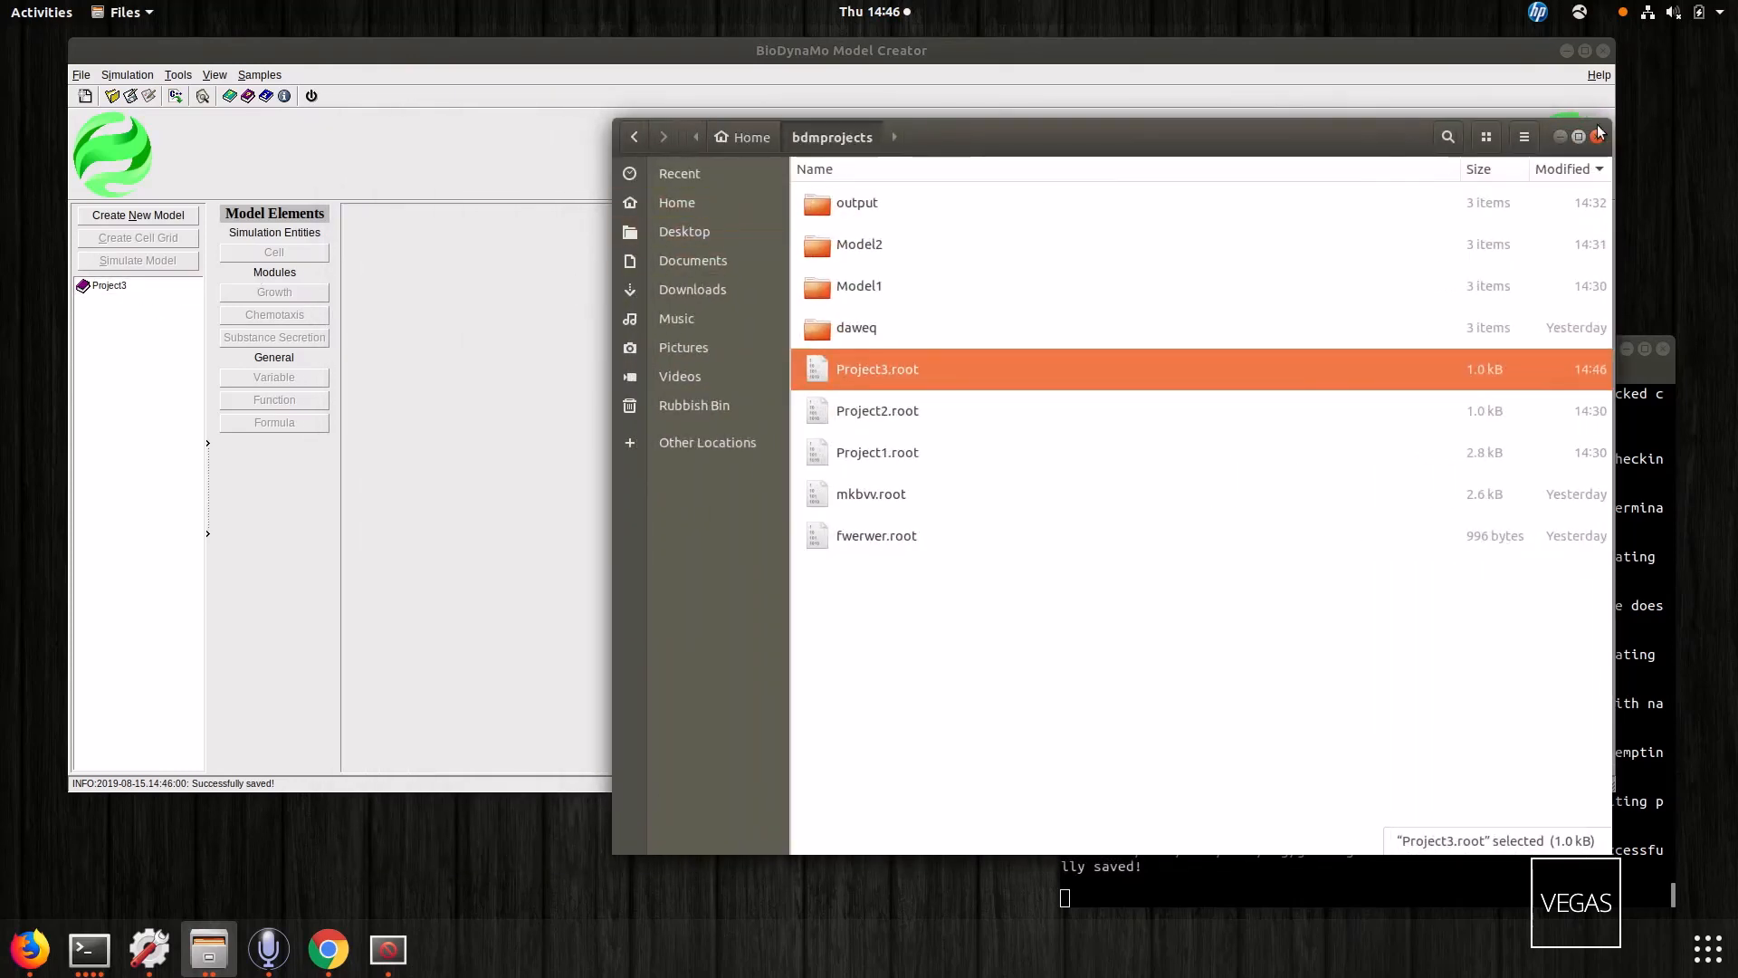
# Back in the Model Creator, create a new model named Model3 in Project3.
pyautogui.click(147, 217)
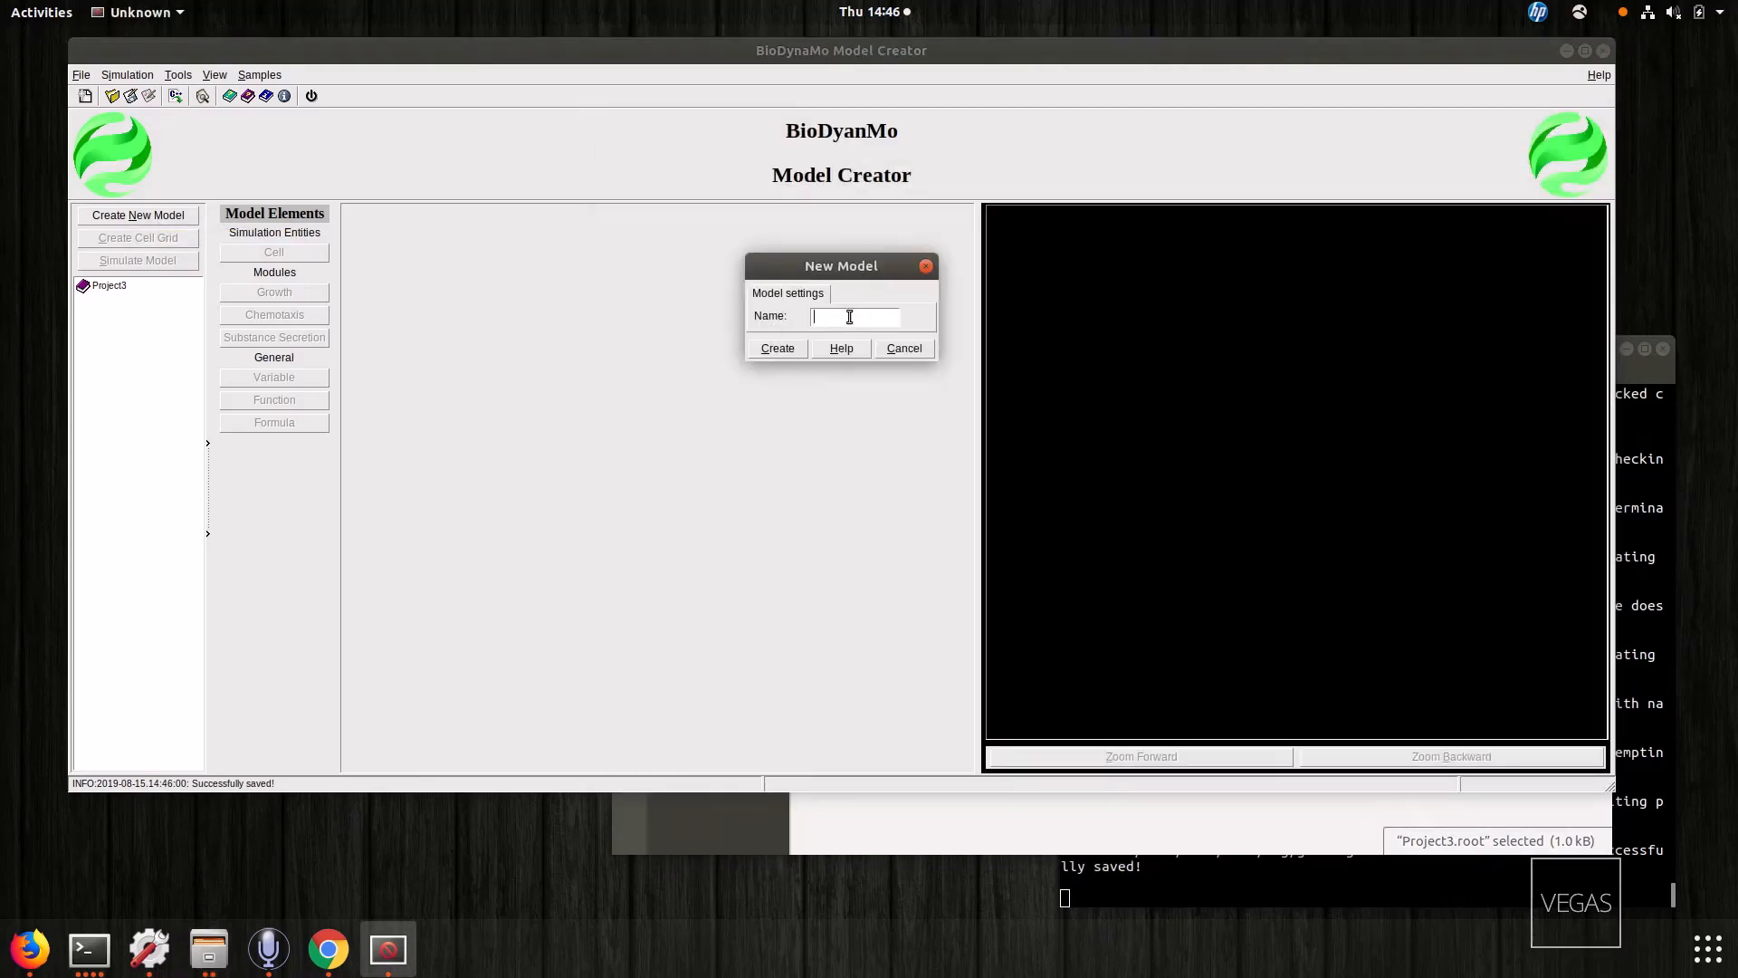
pyautogui.write('Model3')
pyautogui.click(800, 352)
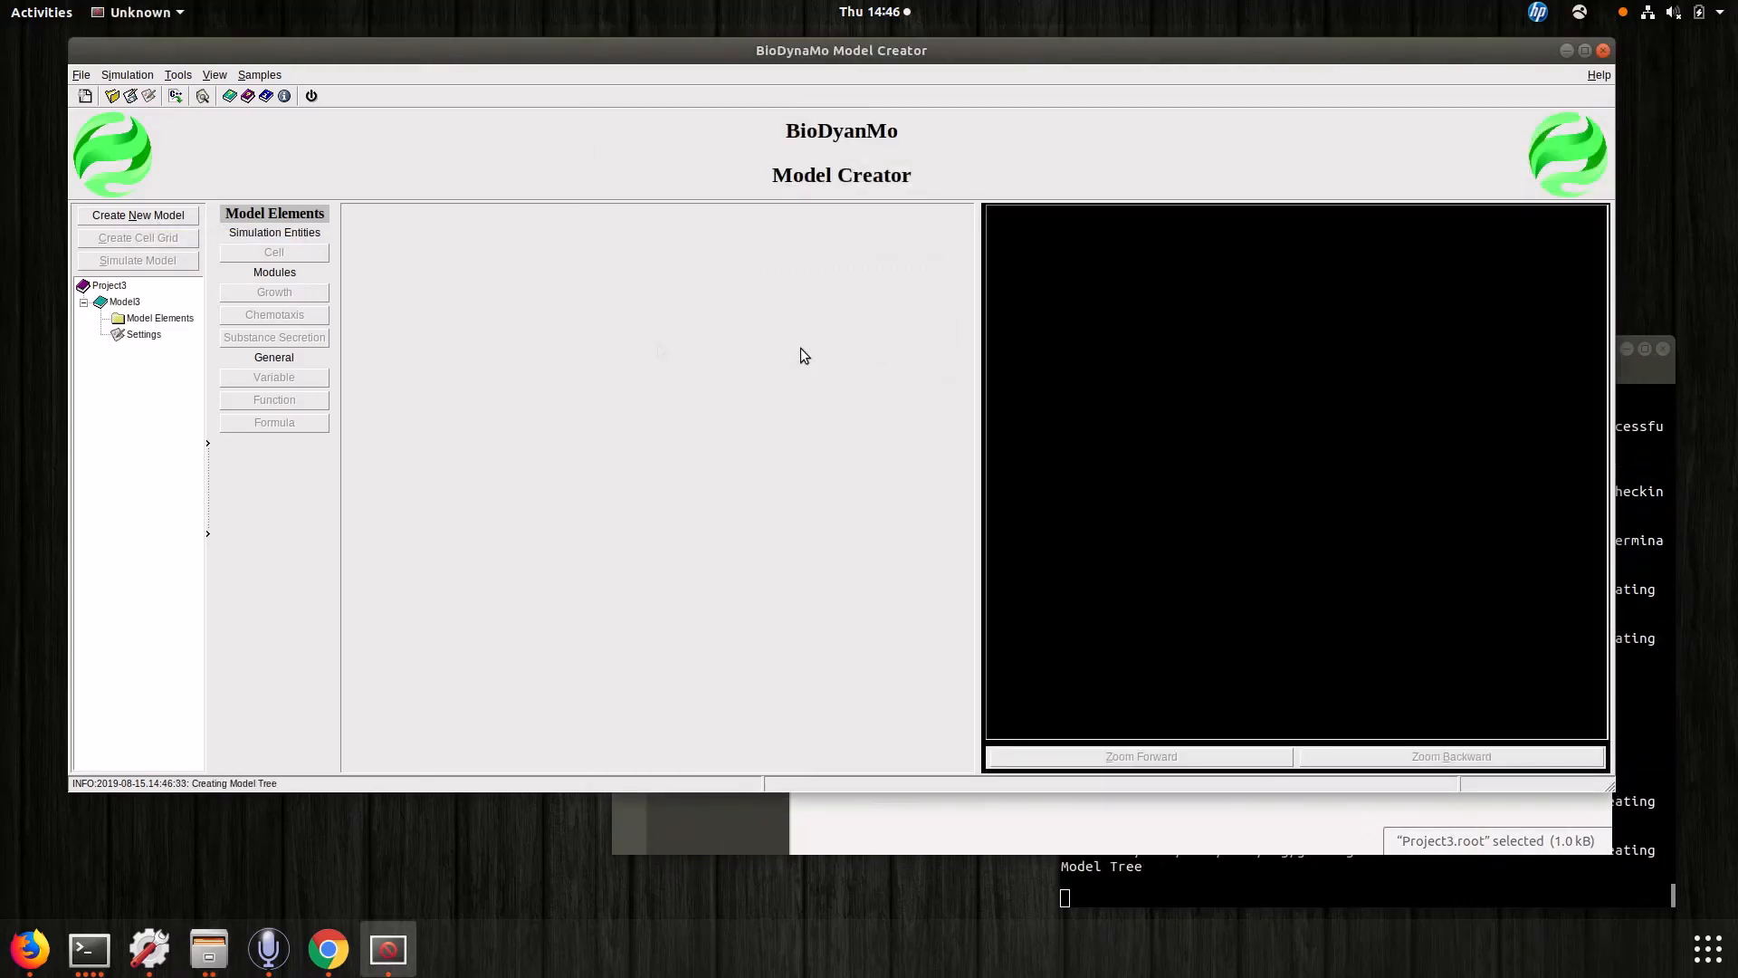
# Select Model3 and add ten cells to its model elements.
pyautogui.click(120, 306)
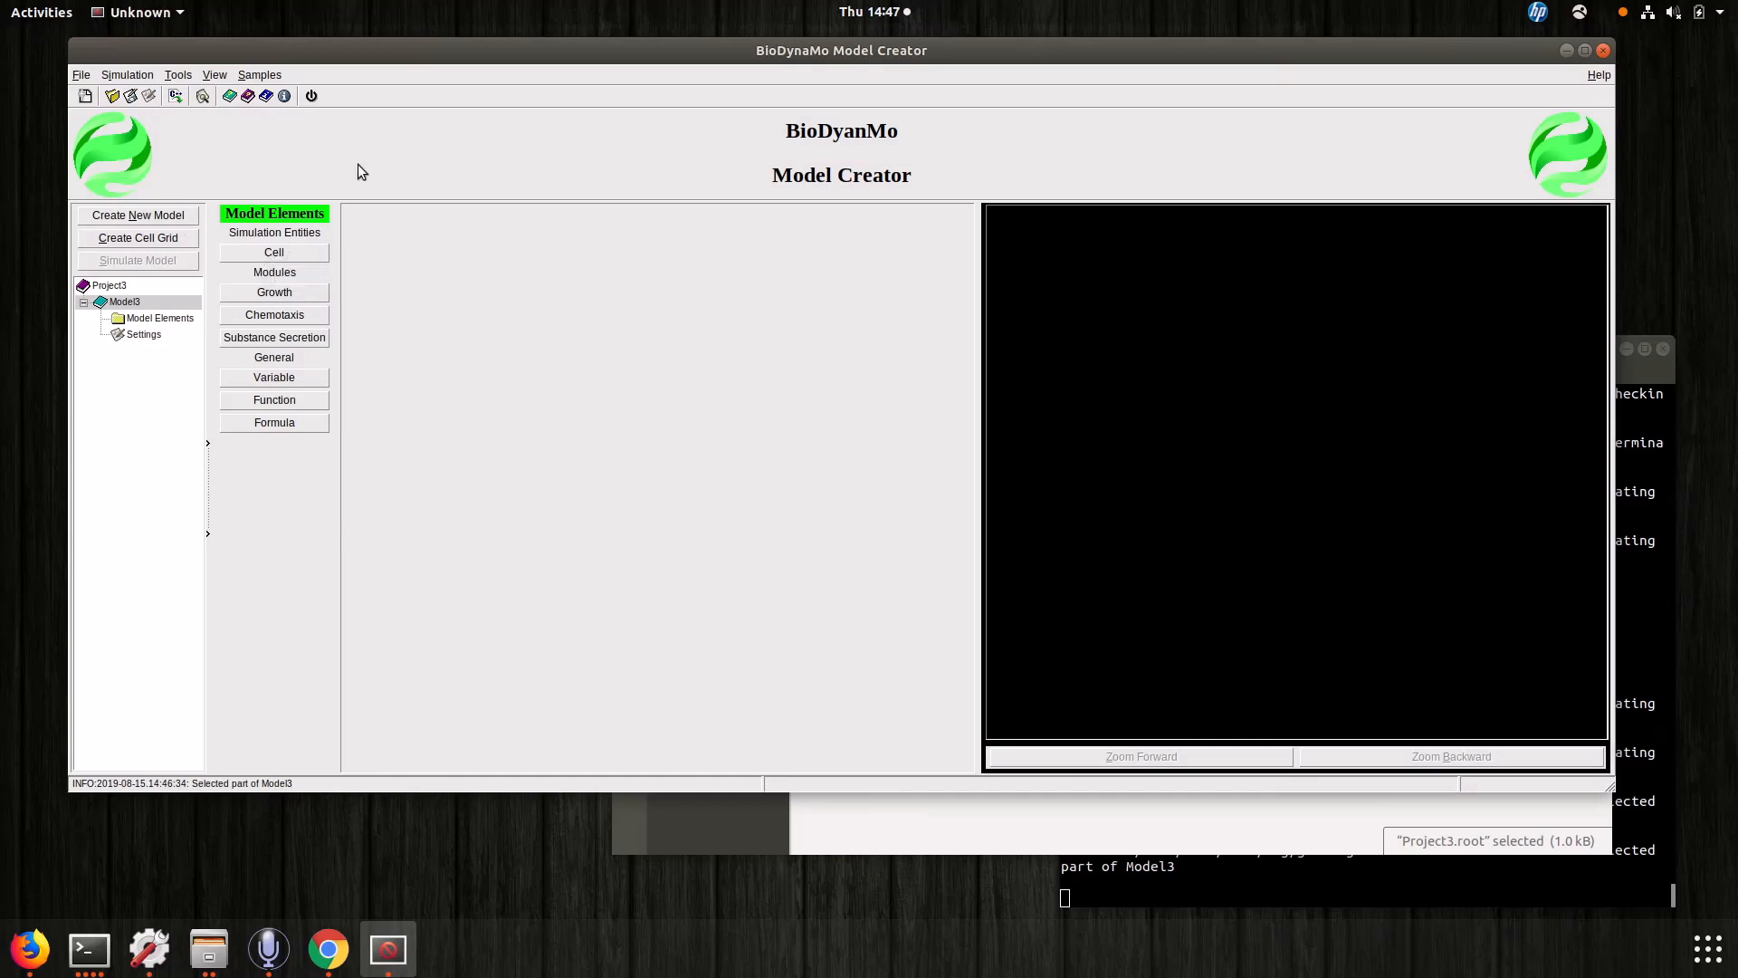
pyautogui.click(301, 255)
pyautogui.click(299, 256)
pyautogui.click(299, 255)
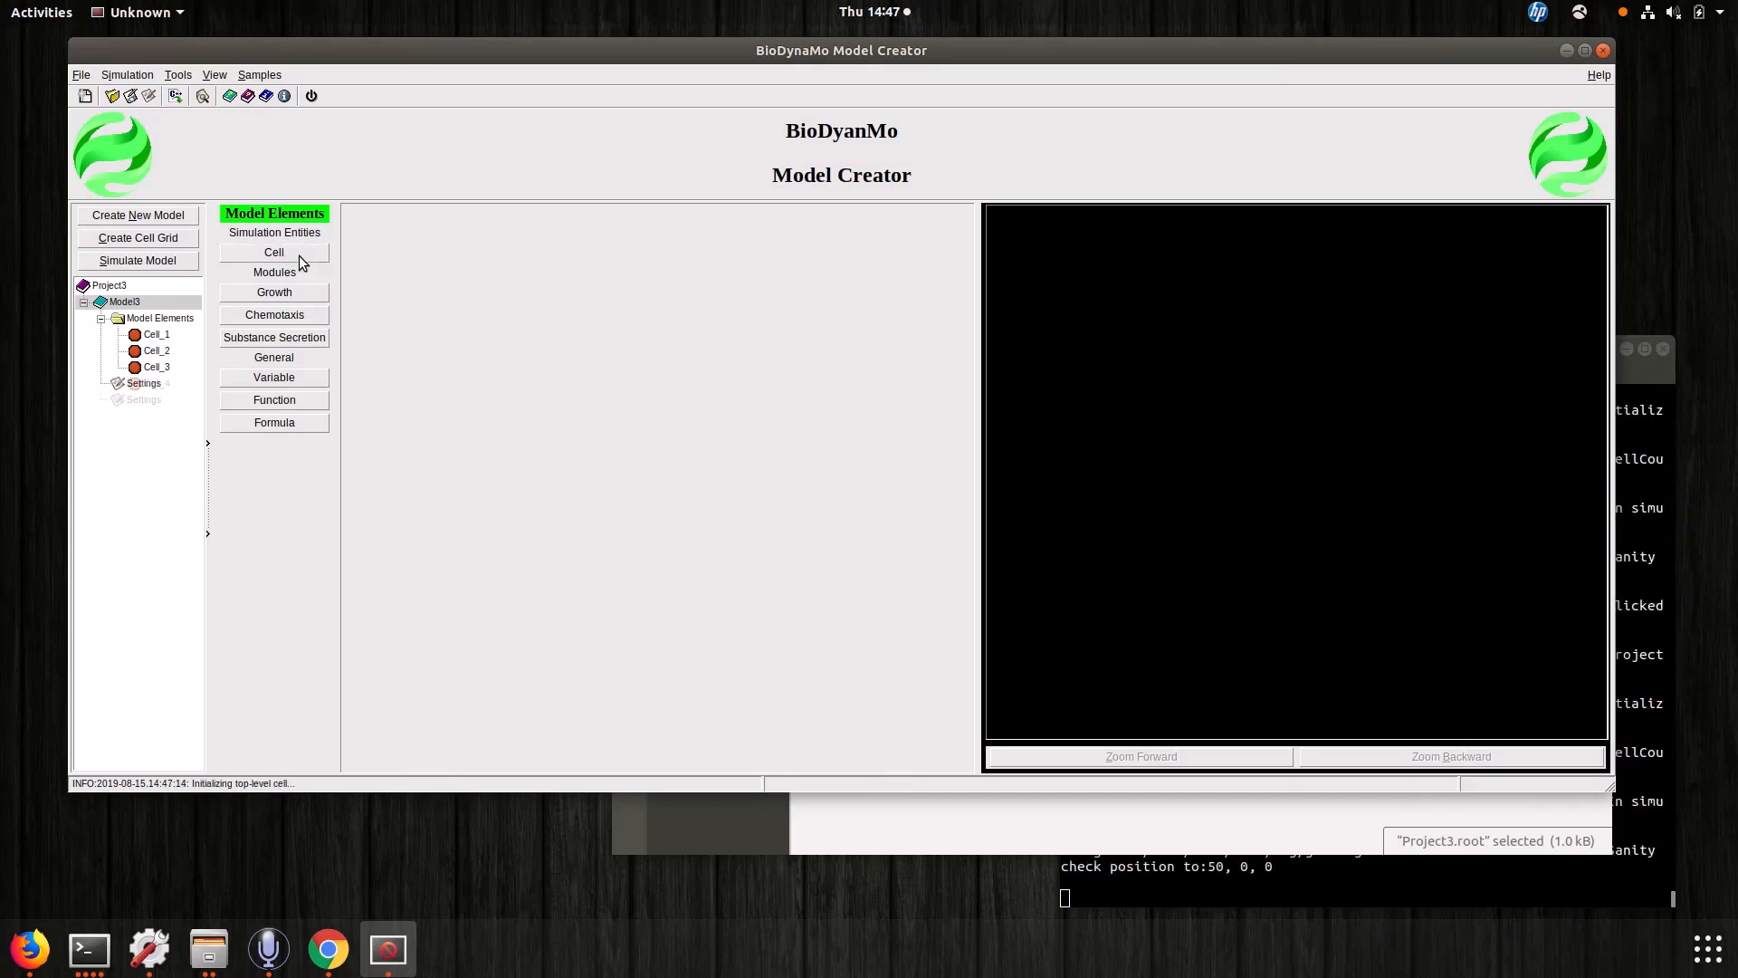
pyautogui.click(299, 255)
pyautogui.click(299, 255)
pyautogui.click(299, 255)
pyautogui.click(298, 256)
pyautogui.click(298, 255)
pyautogui.click(298, 255)
pyautogui.click(299, 255)
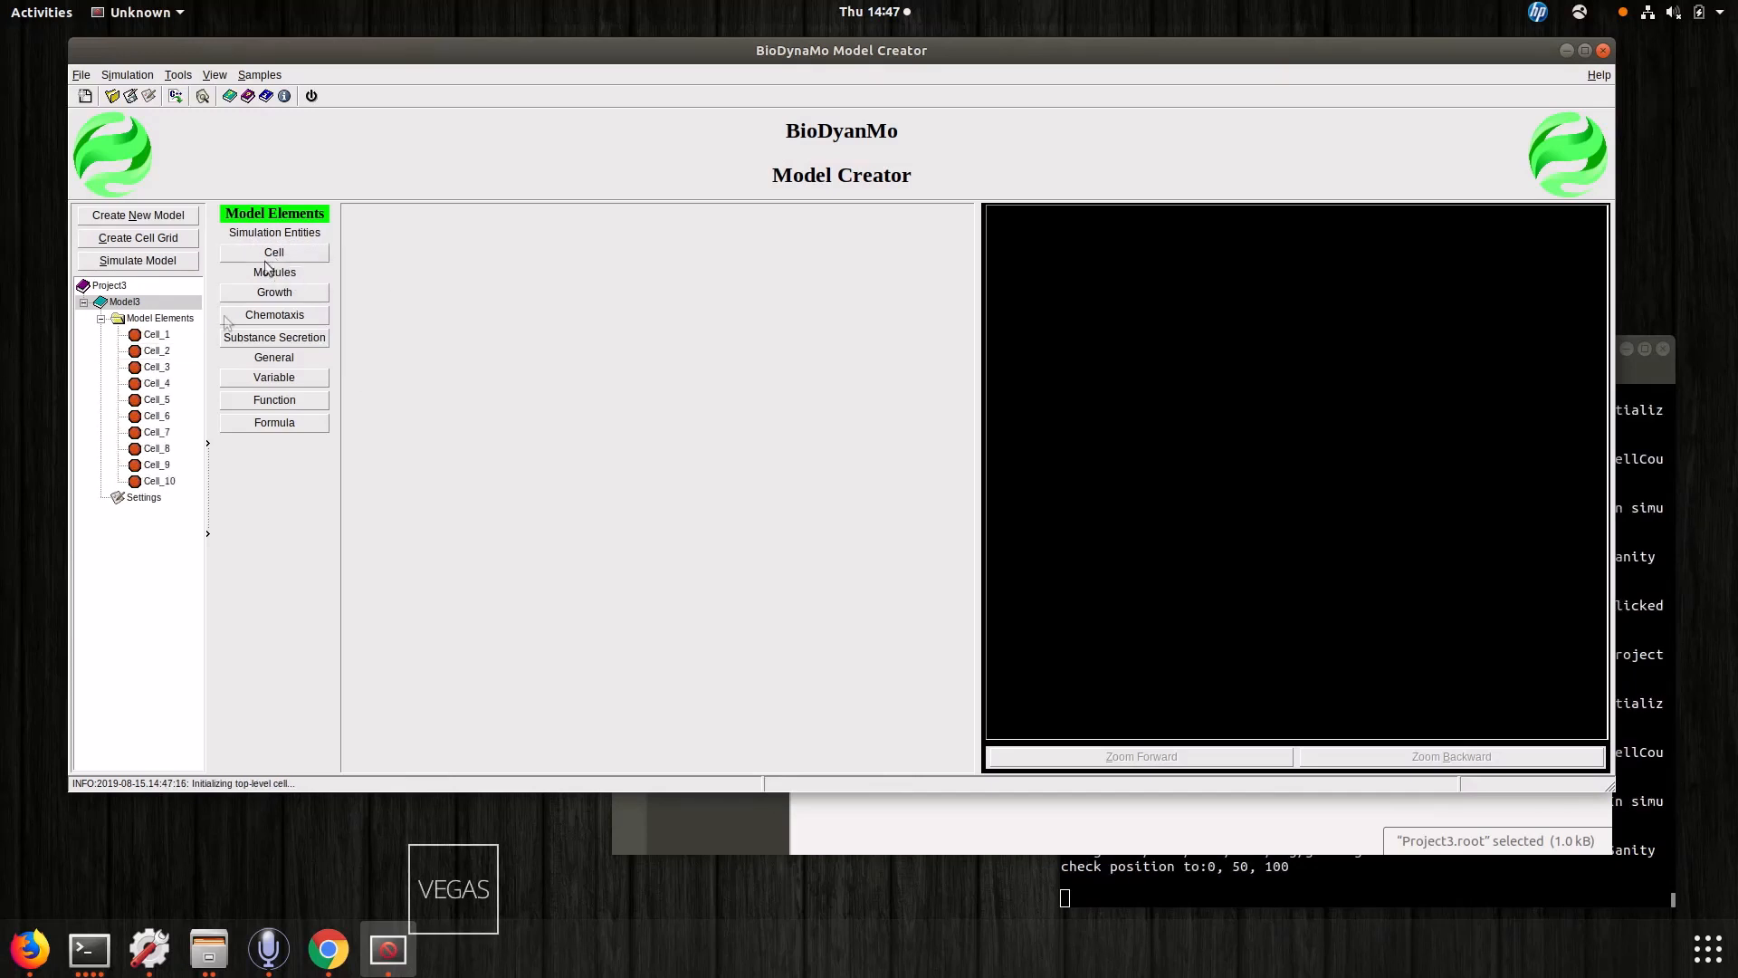
# Display the attributes of Cell_1, Cell_2 and Cell_3 for inspection.
pyautogui.click(156, 334)
pyautogui.click(176, 356)
pyautogui.click(174, 367)
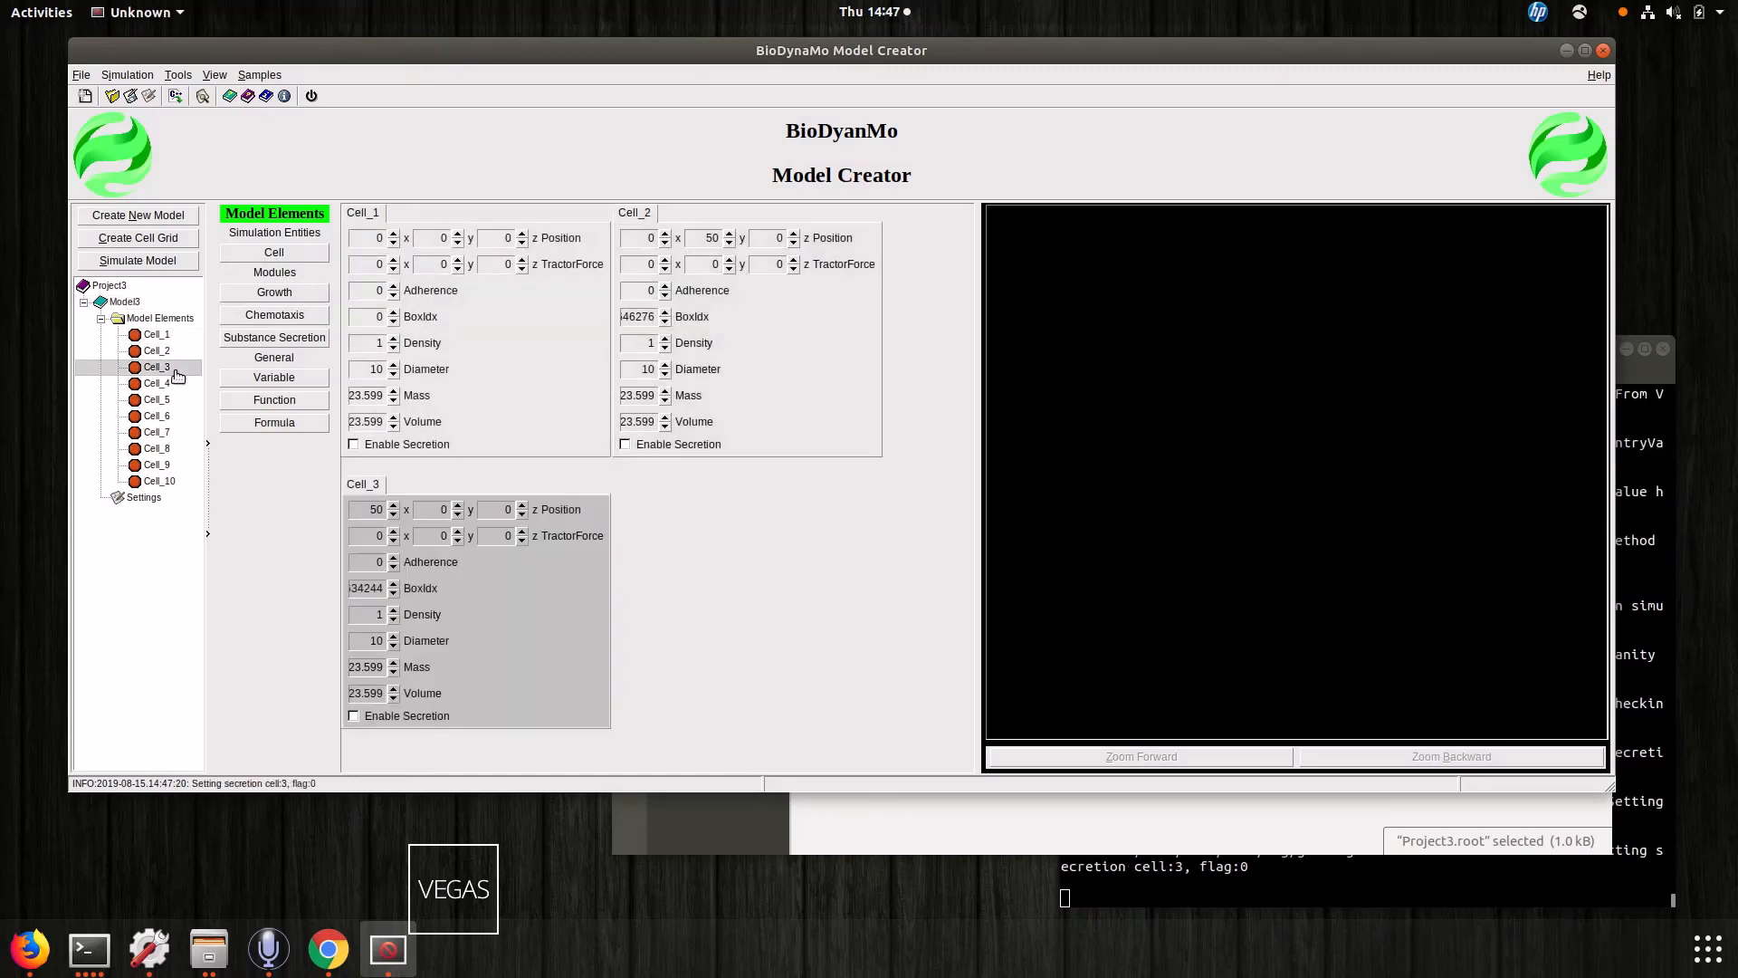
# Display the attributes of Cell_4 and Cell_5, and set Cell_1's z position to 10 with its y position at 0.
pyautogui.click(172, 378)
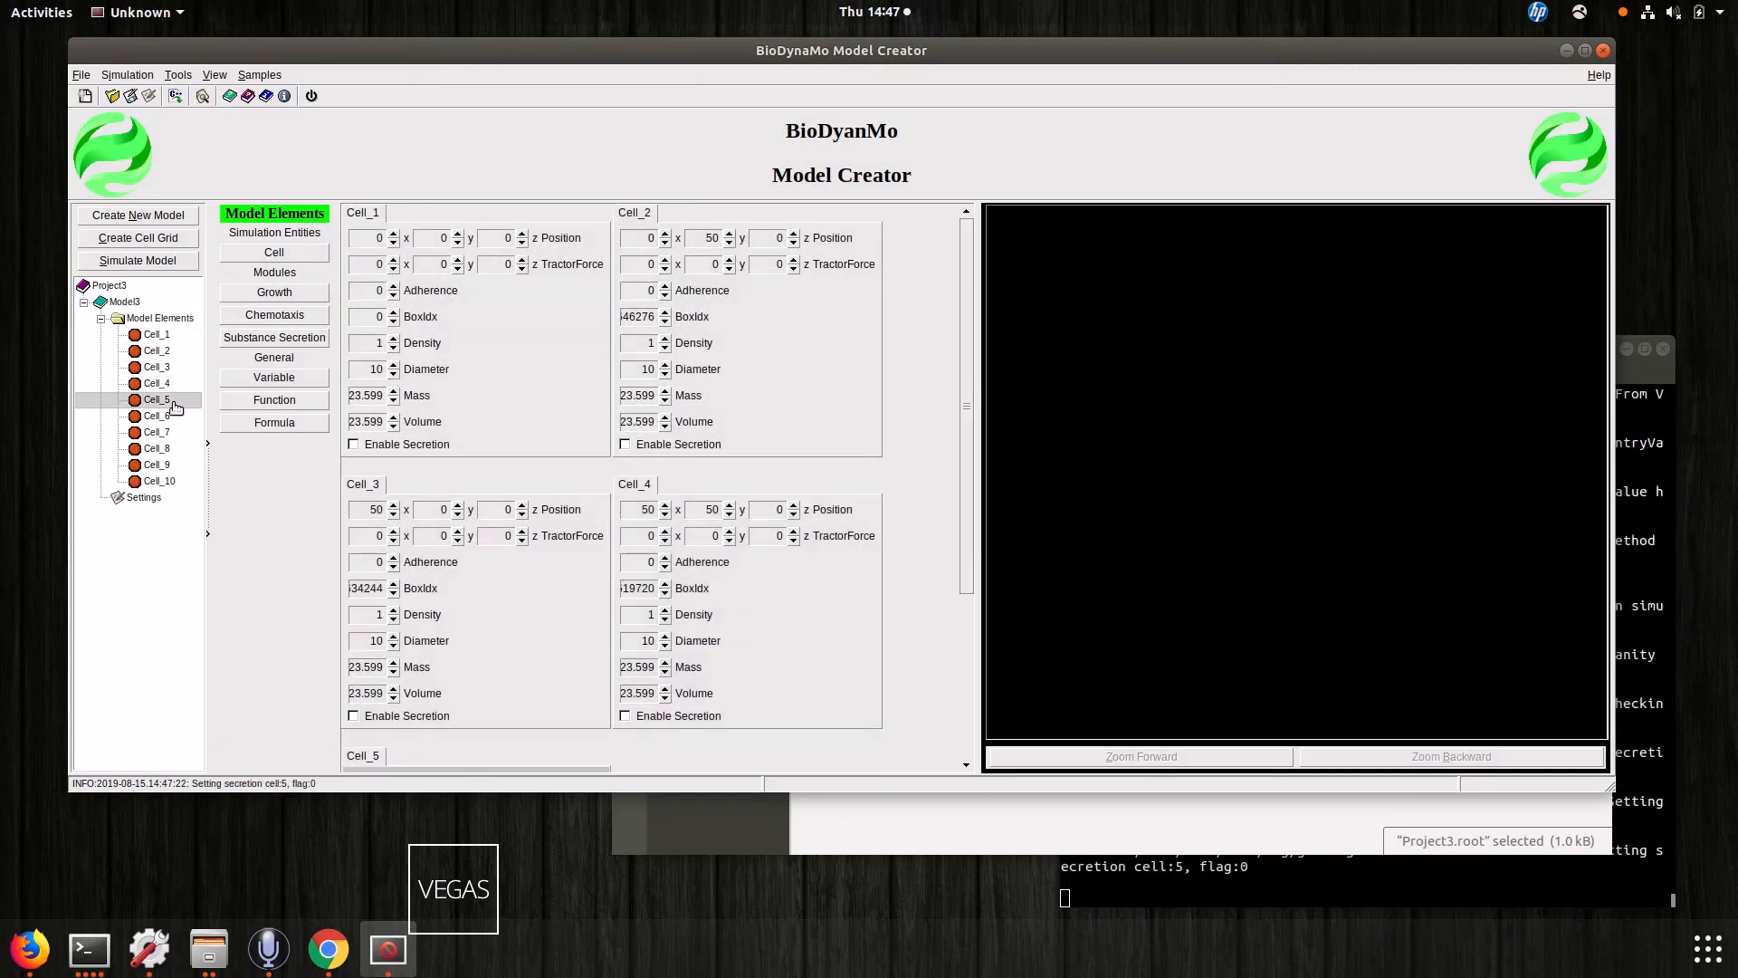
pyautogui.click(161, 355)
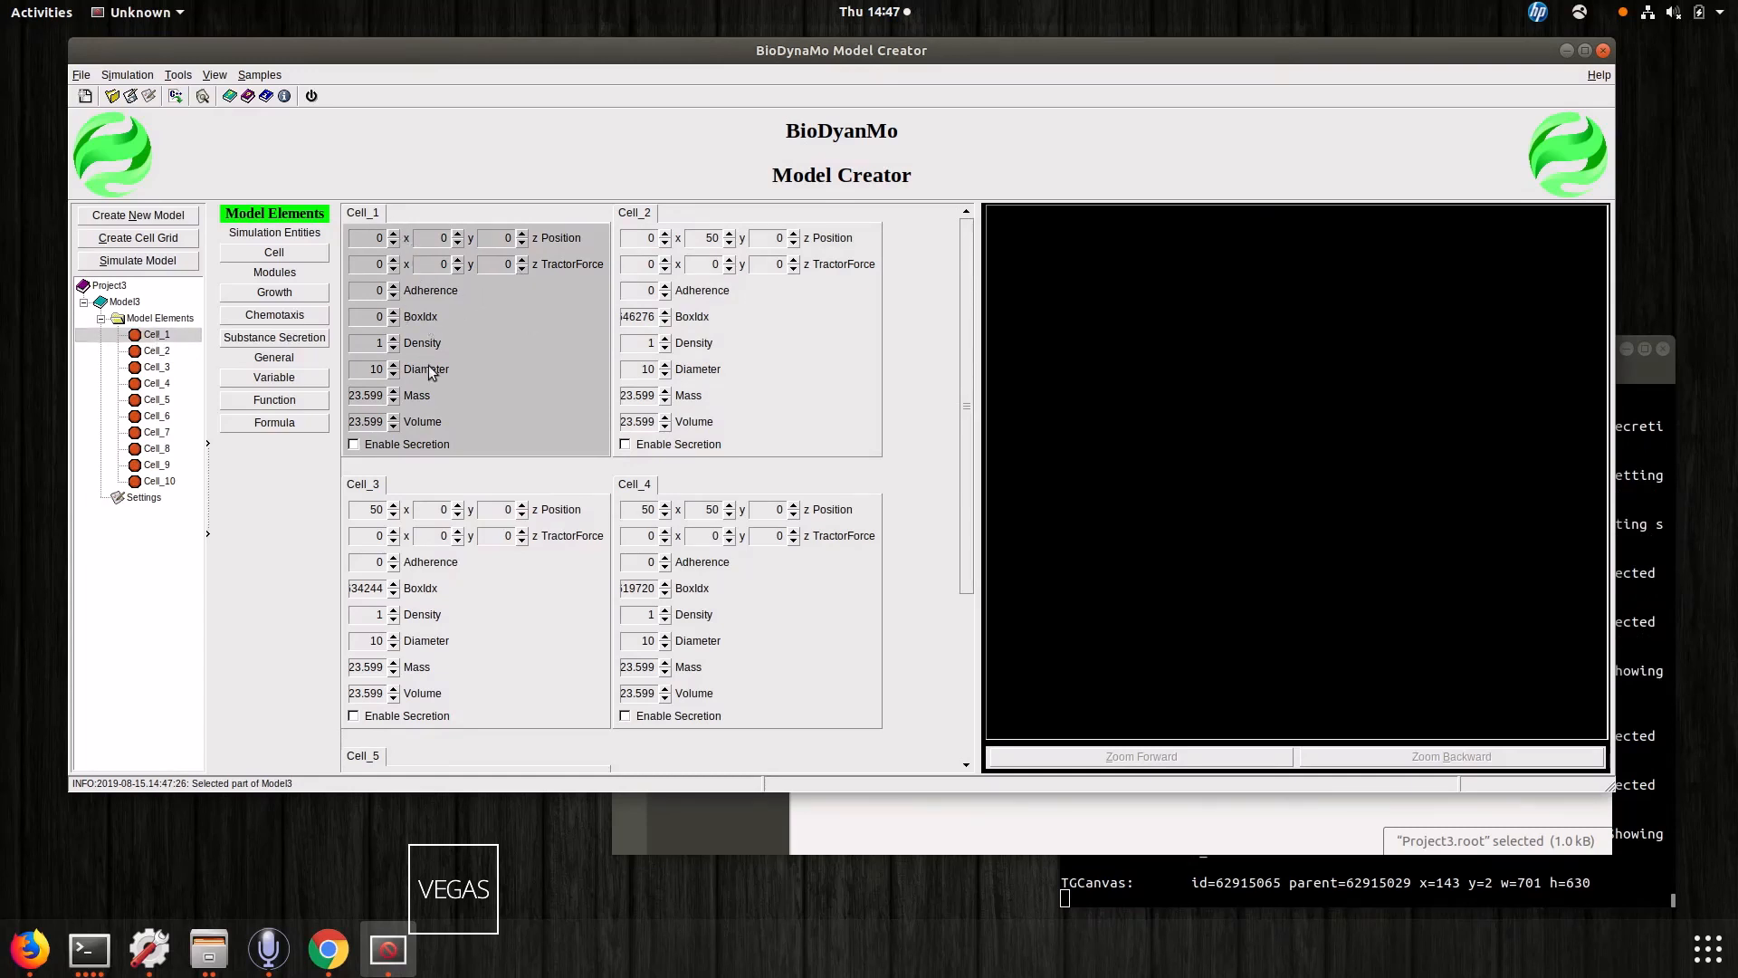
pyautogui.click(458, 234)
pyautogui.click(458, 234)
pyautogui.click(458, 234)
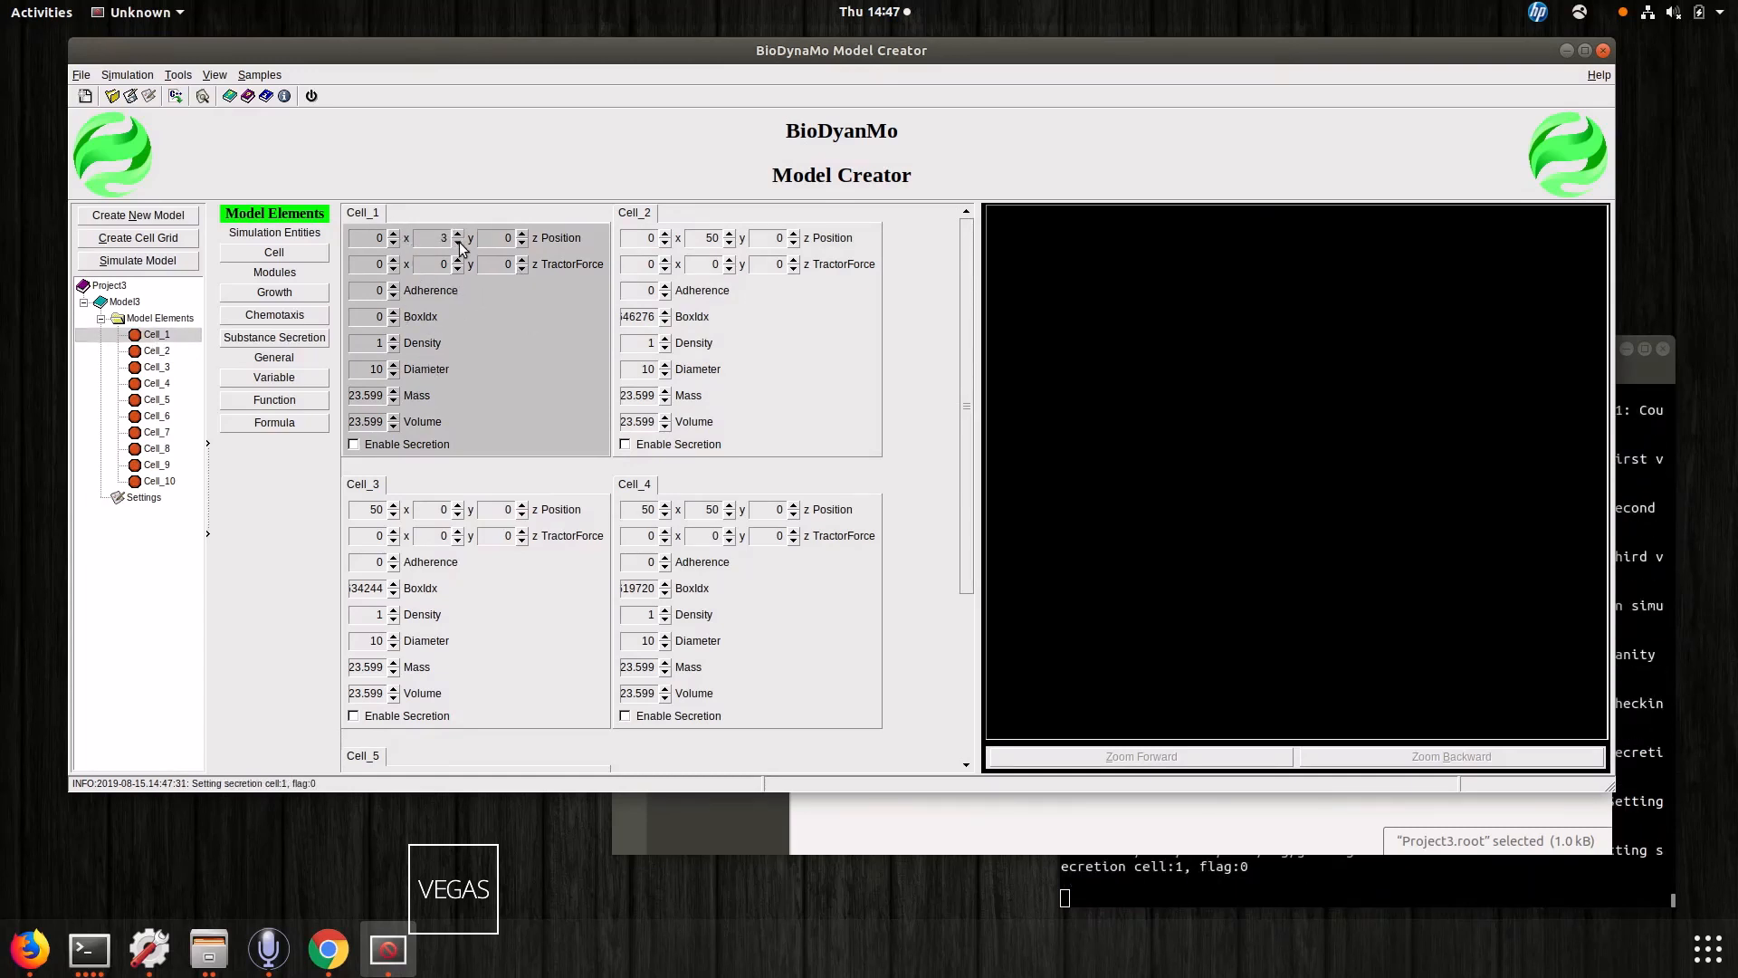
pyautogui.click(510, 239)
pyautogui.write('1')
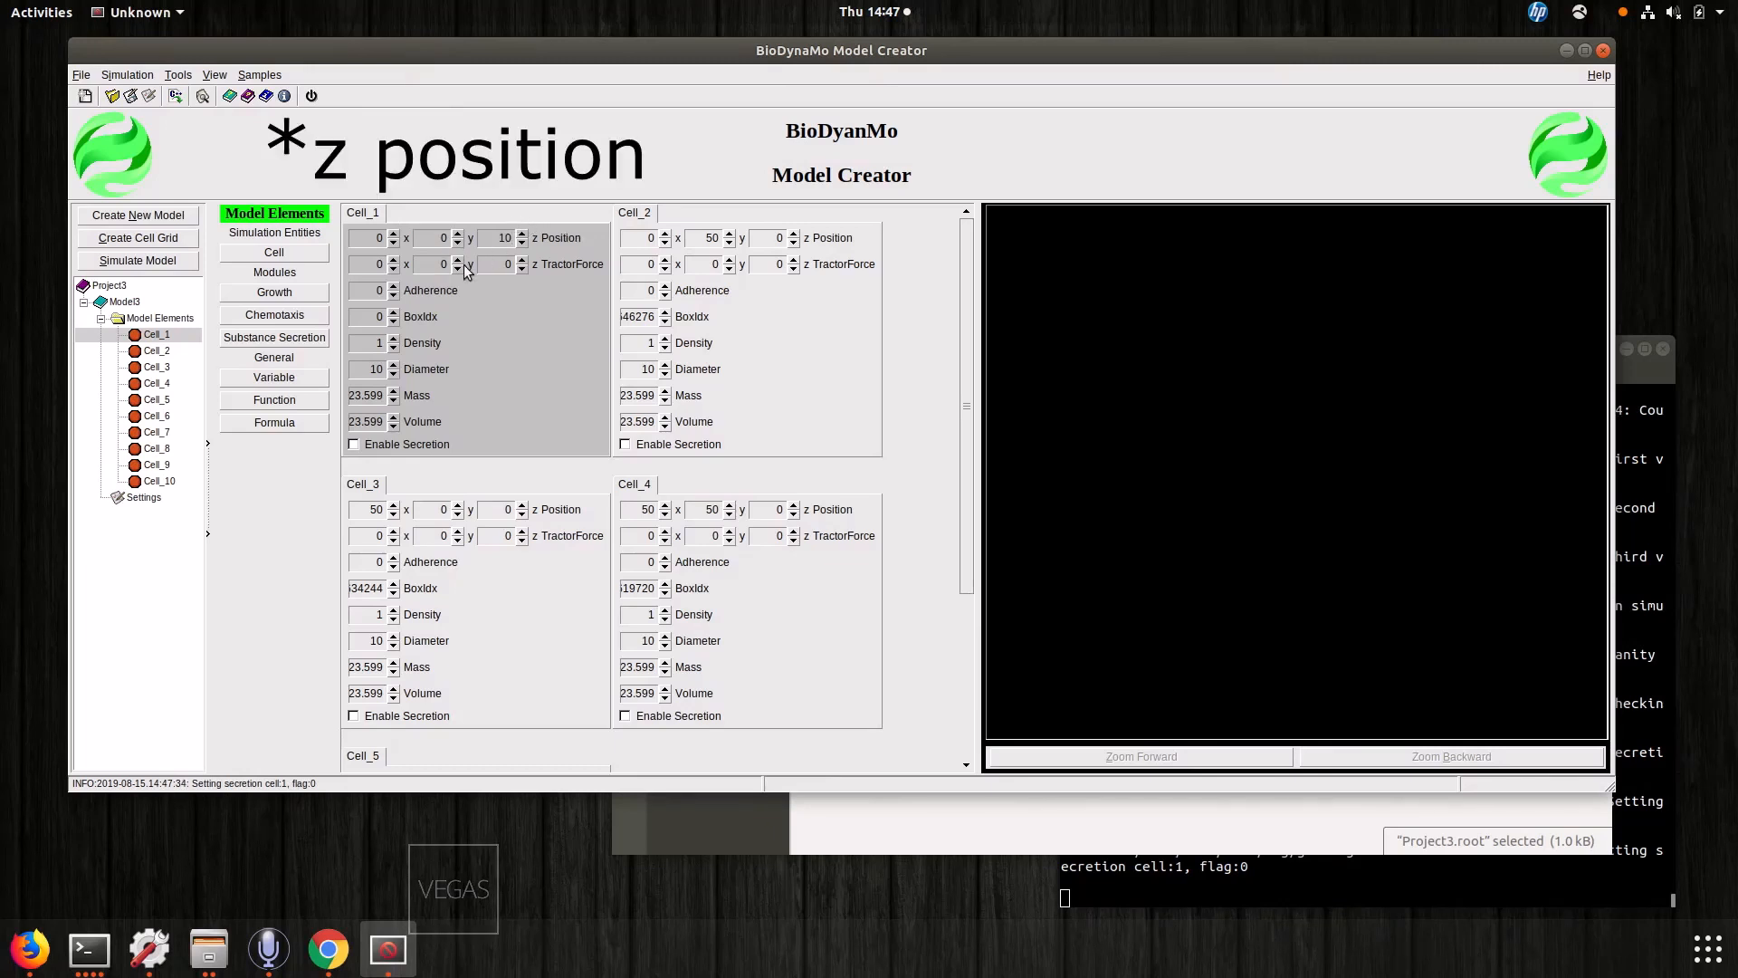
# Try a density of 3 and a diameter of 12 for Cell_1.
pyautogui.click(393, 364)
pyautogui.click(393, 364)
pyautogui.click(393, 364)
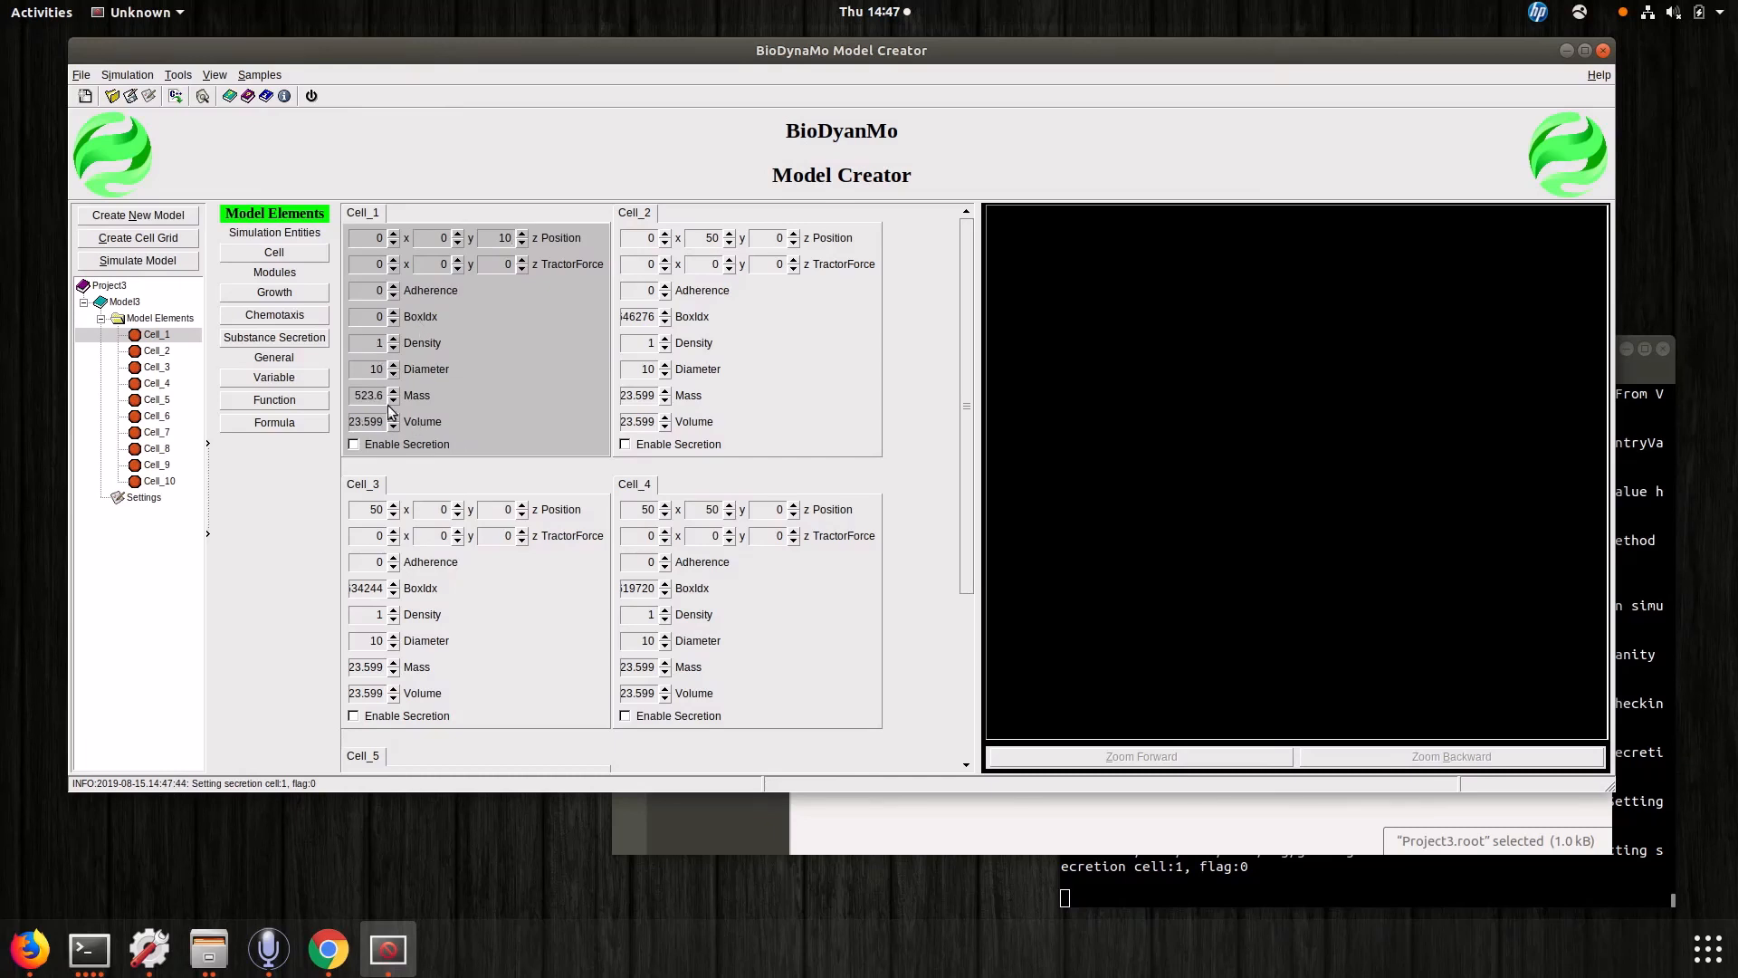
pyautogui.click(393, 339)
pyautogui.click(393, 338)
pyautogui.click(393, 343)
pyautogui.click(394, 365)
pyautogui.click(393, 365)
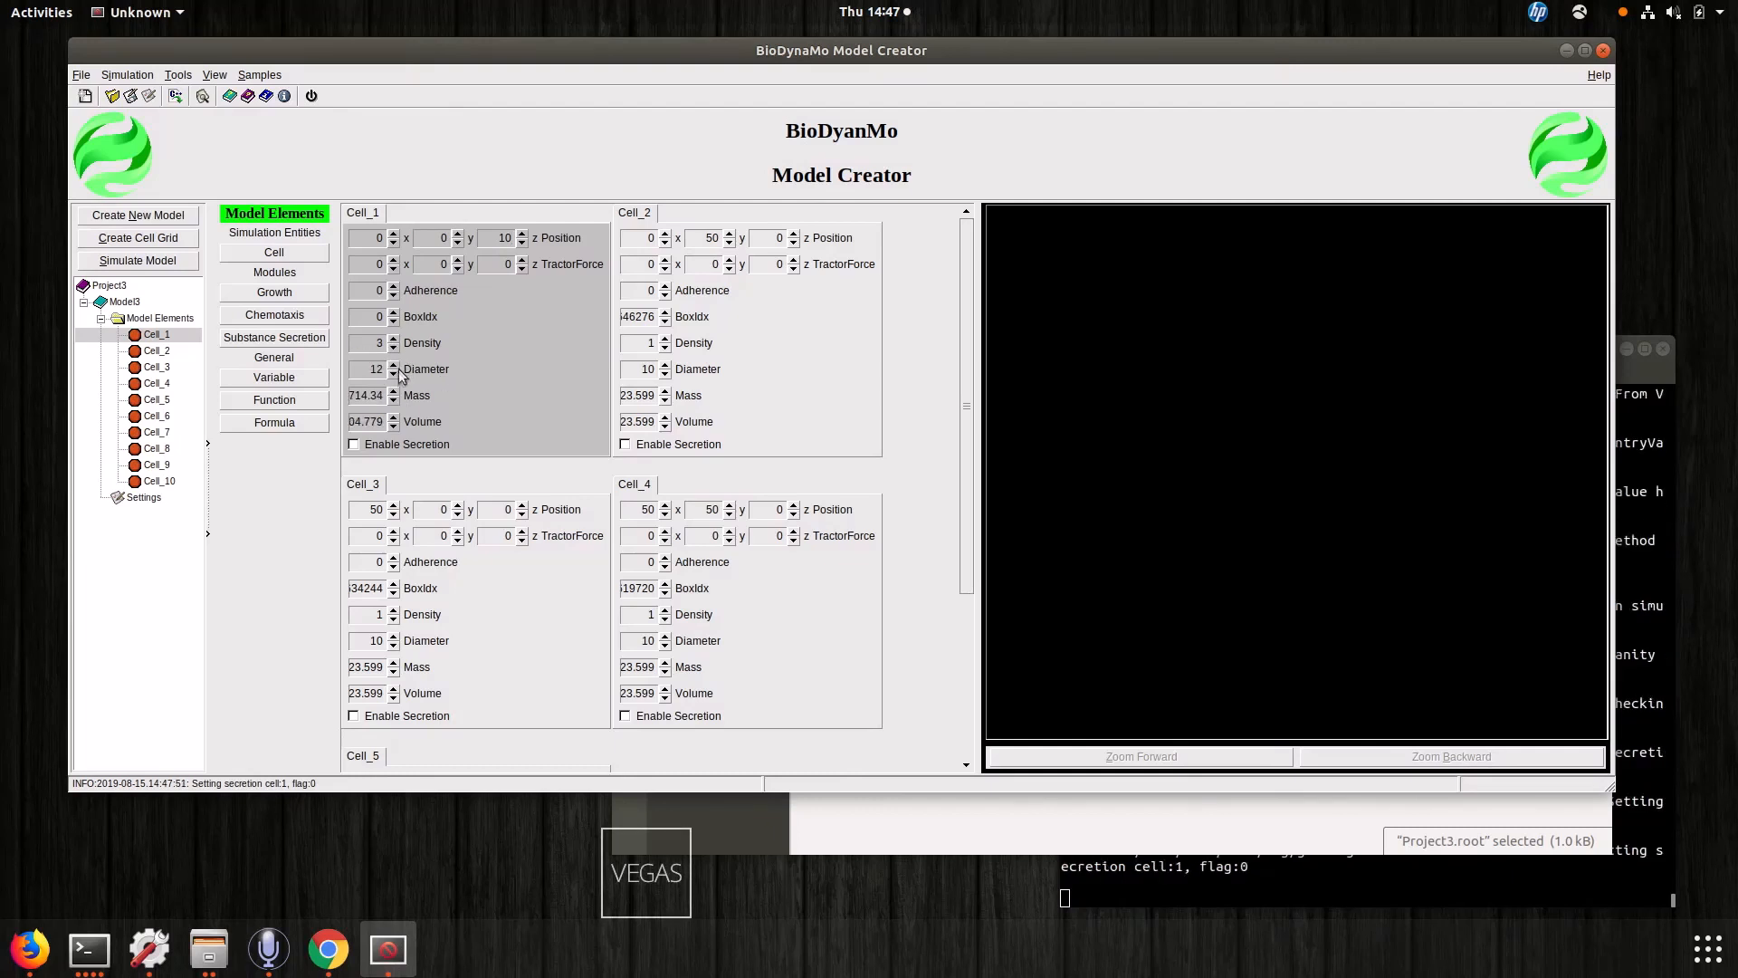
# Reset Cell_1's diameter to 10 and its density to 1, trying out a mass adjustment in between.
pyautogui.click(393, 373)
pyautogui.click(394, 373)
pyautogui.click(394, 393)
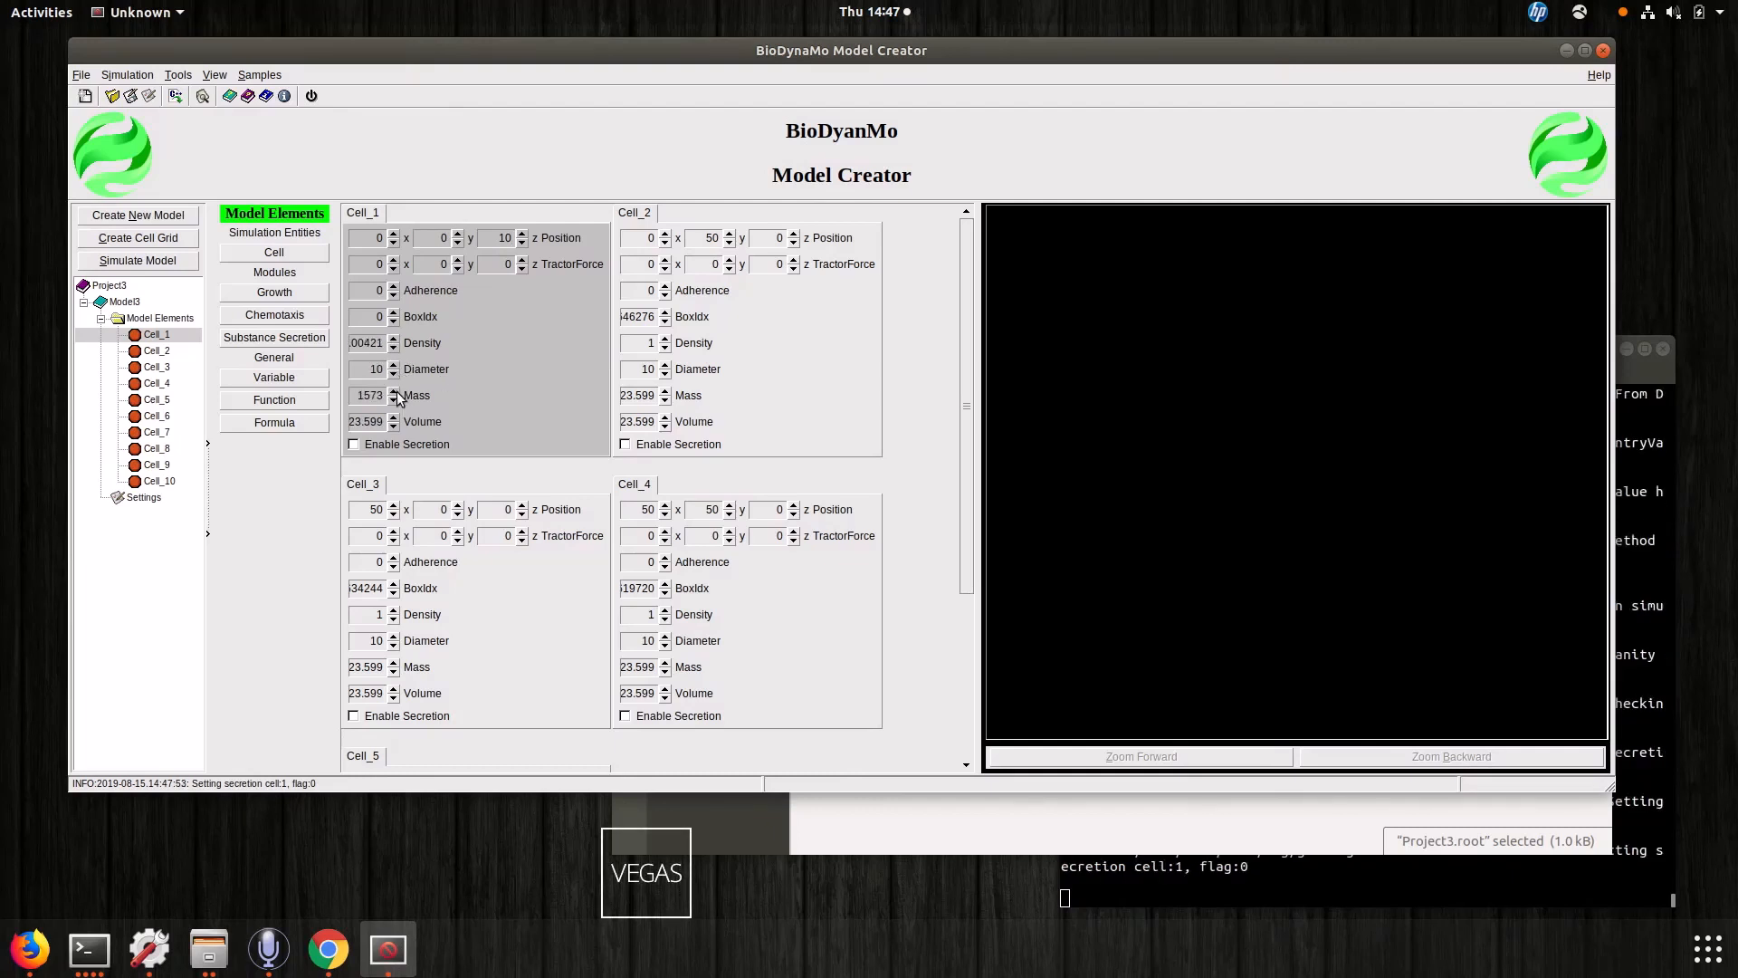
pyautogui.click(394, 393)
pyautogui.click(395, 393)
pyautogui.click(353, 344)
pyautogui.moveTo(353, 347); pyautogui.dragTo(398, 343)
pyautogui.write('1')
pyautogui.press('Return')
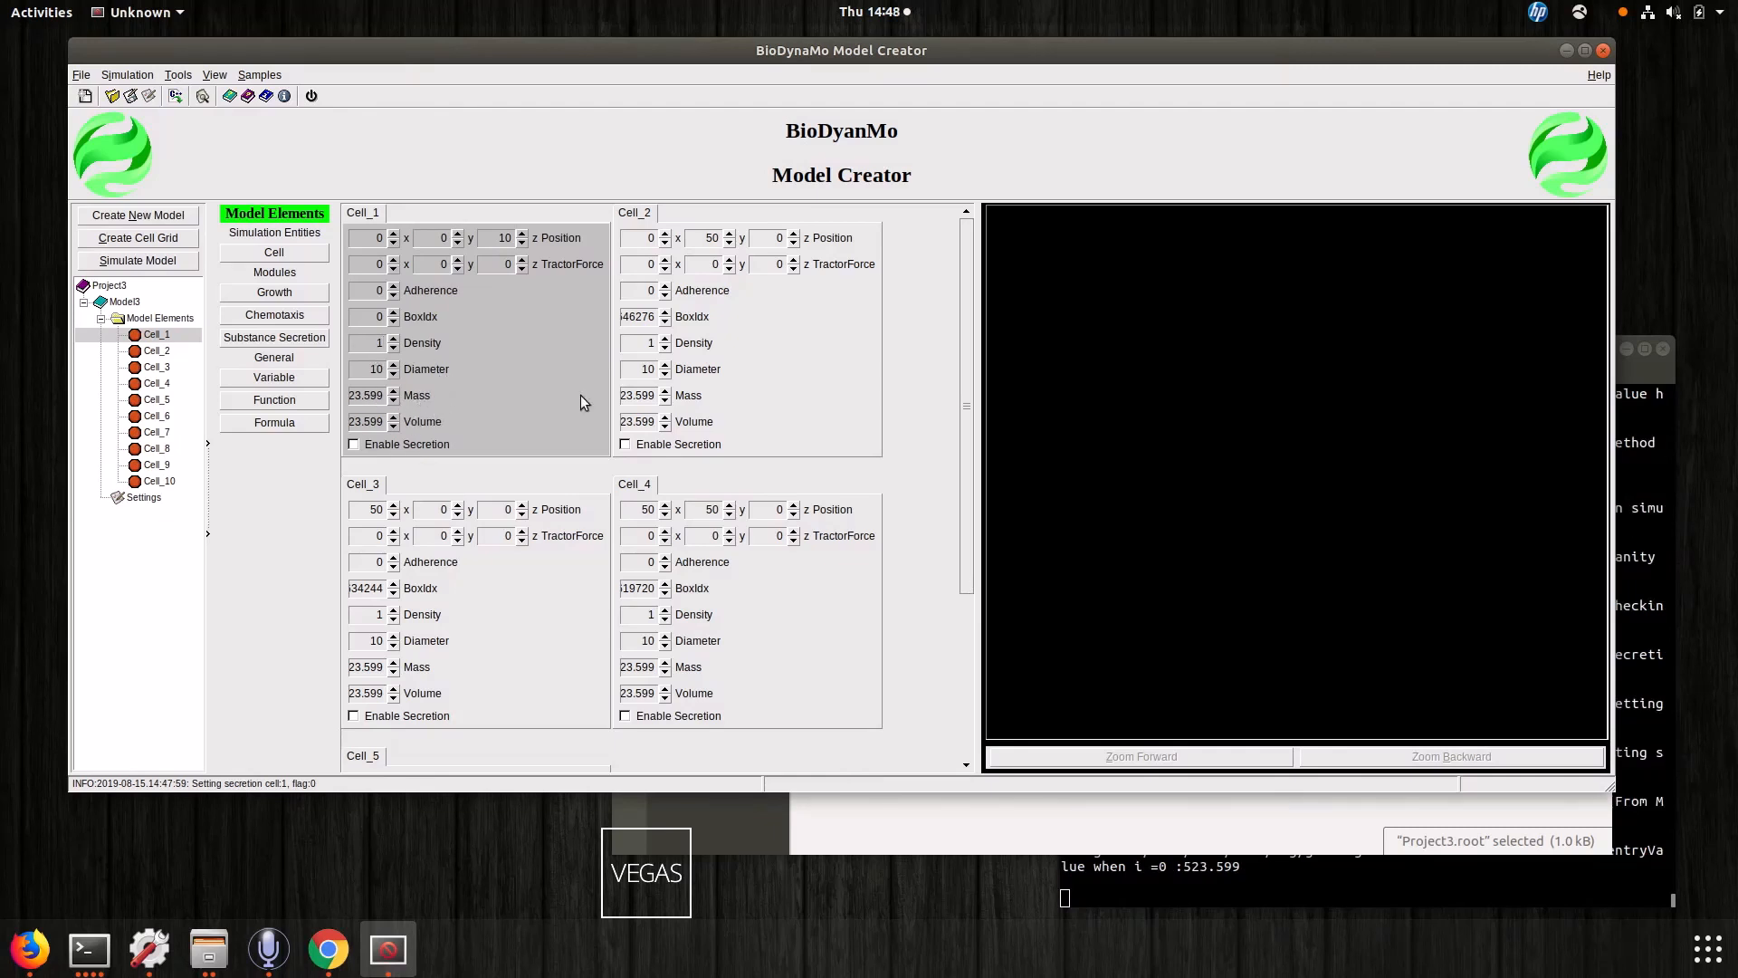
# Select Cell_2 and generate the BioDynaMo code for Model3, accepting the overwrite of all files in the Model3 folder.
pyautogui.click(170, 369)
pyautogui.click(171, 355)
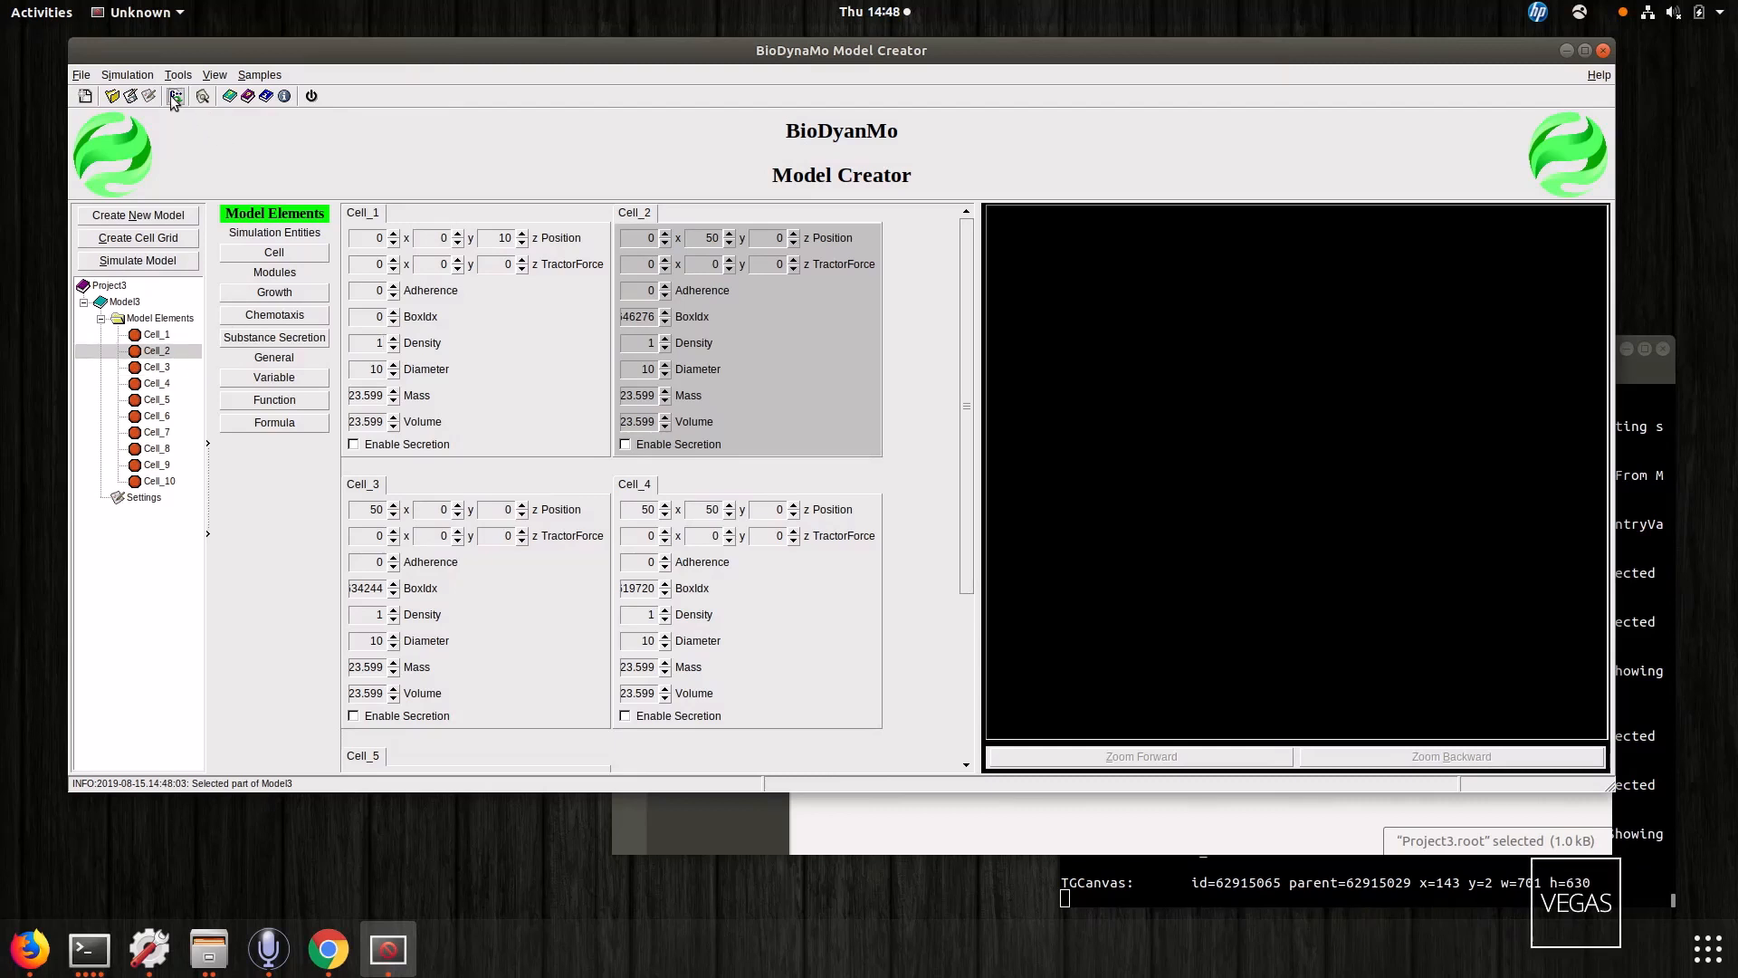
pyautogui.click(147, 76)
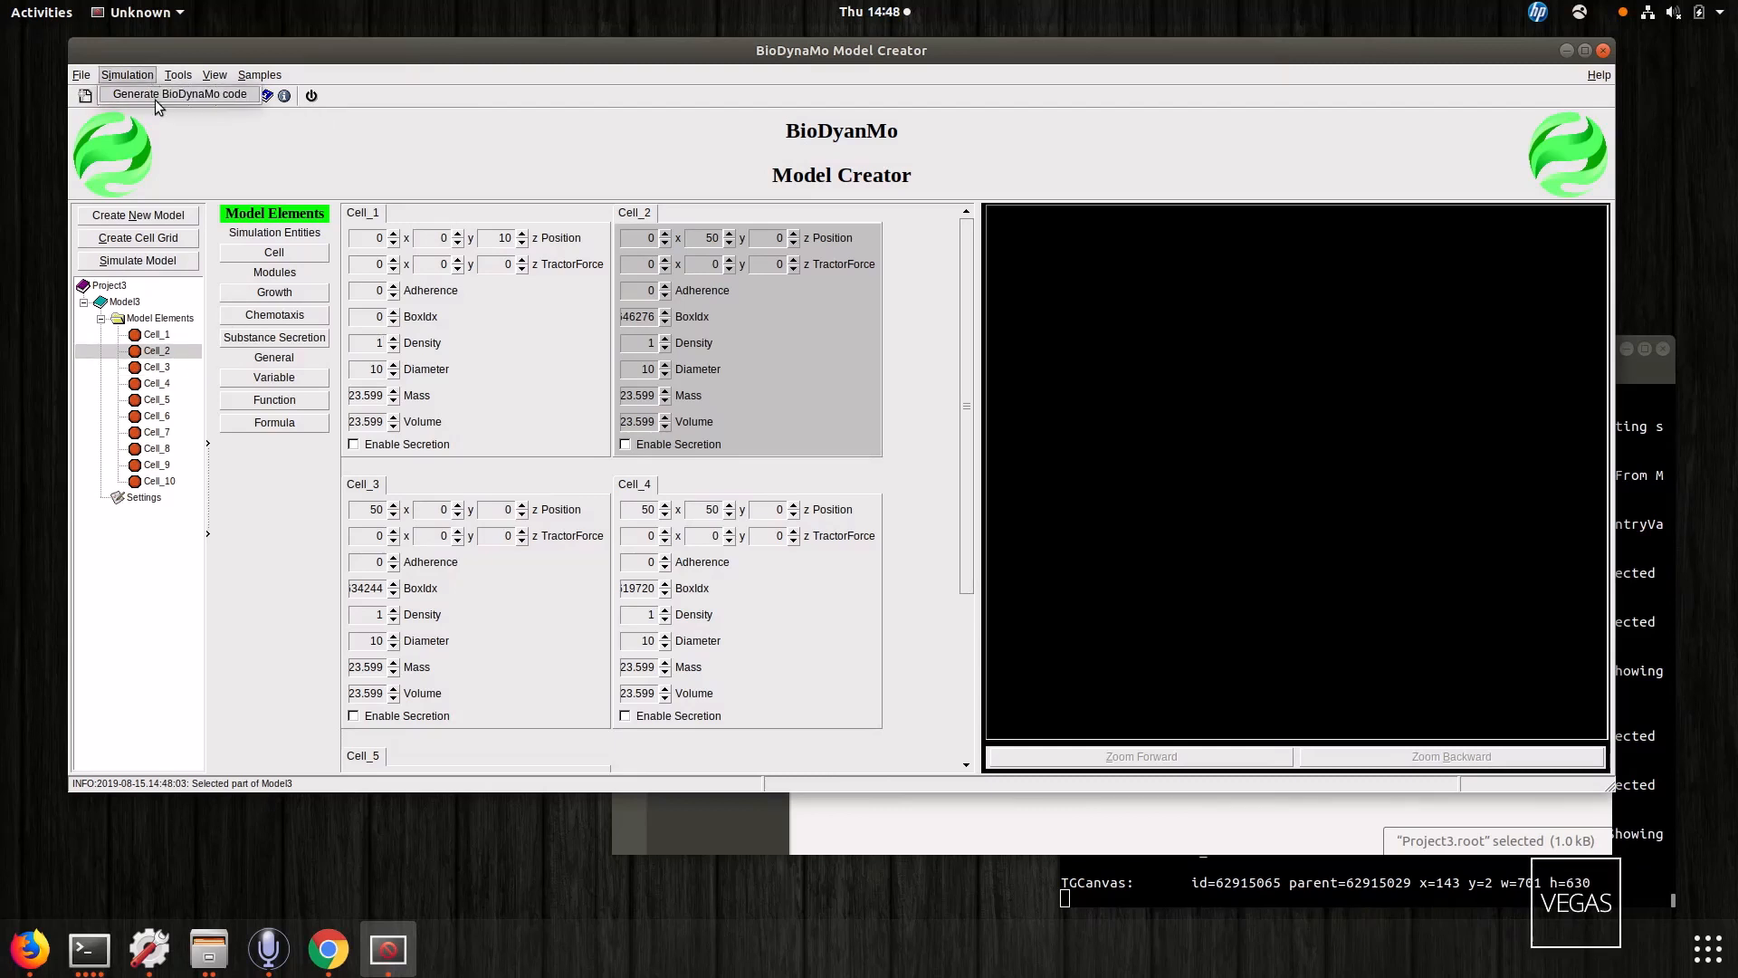
pyautogui.click(217, 116)
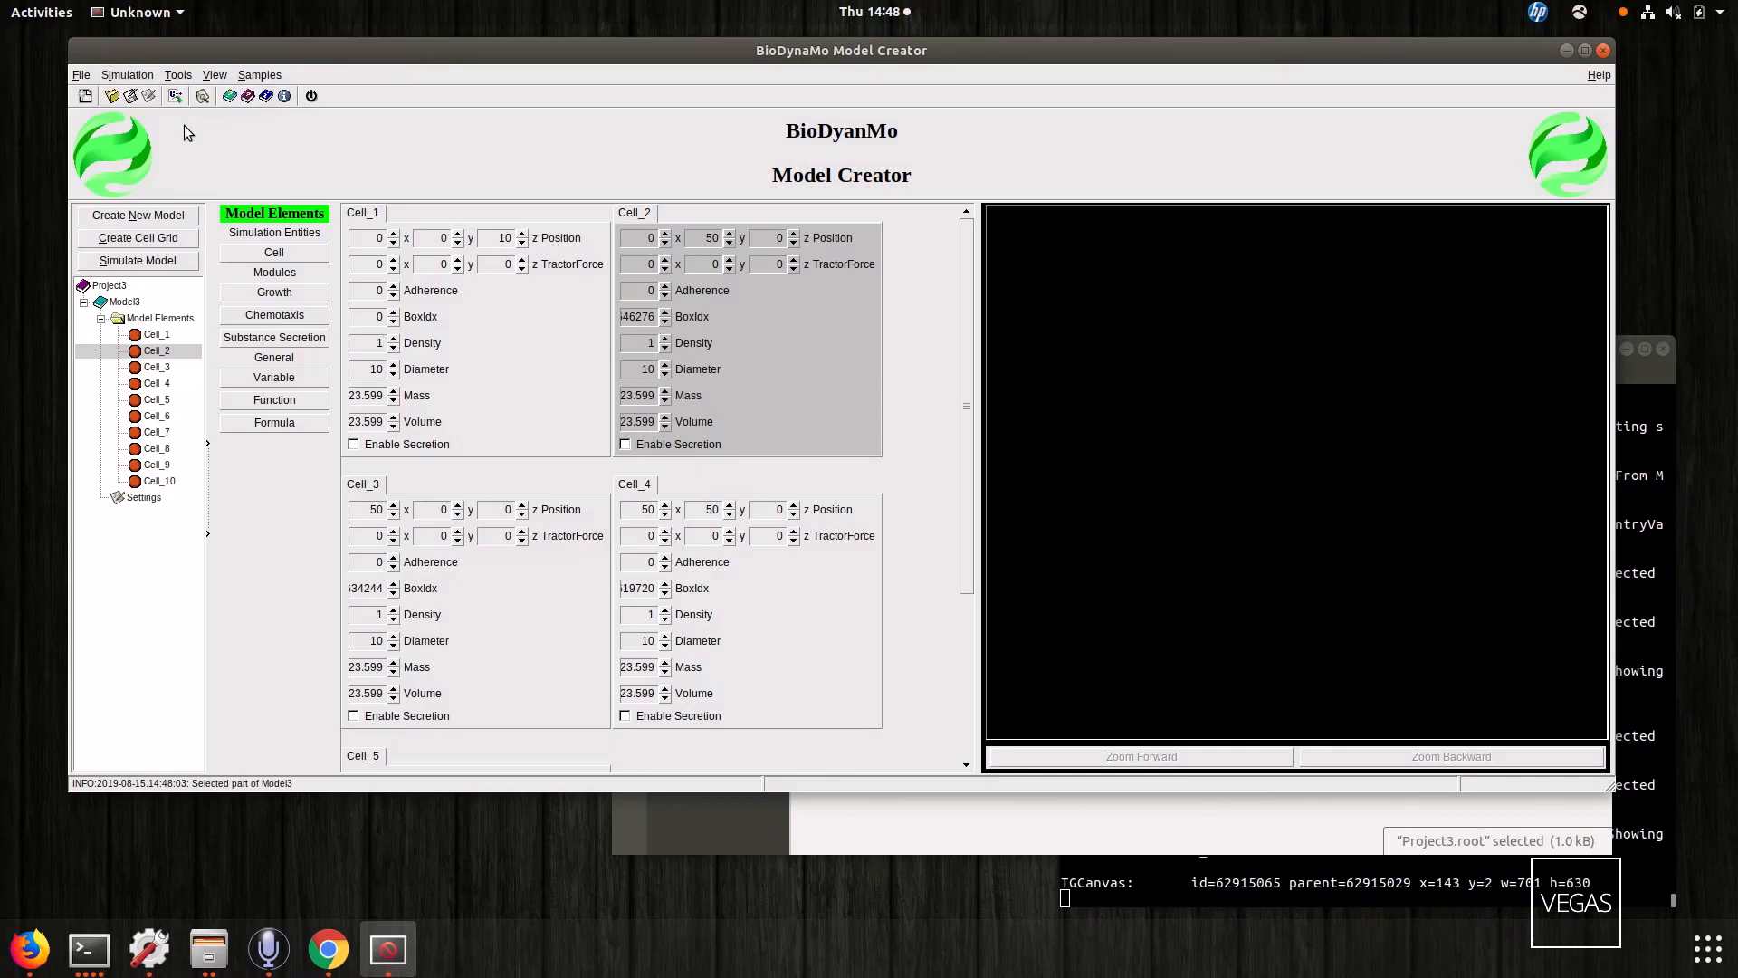
pyautogui.click(174, 97)
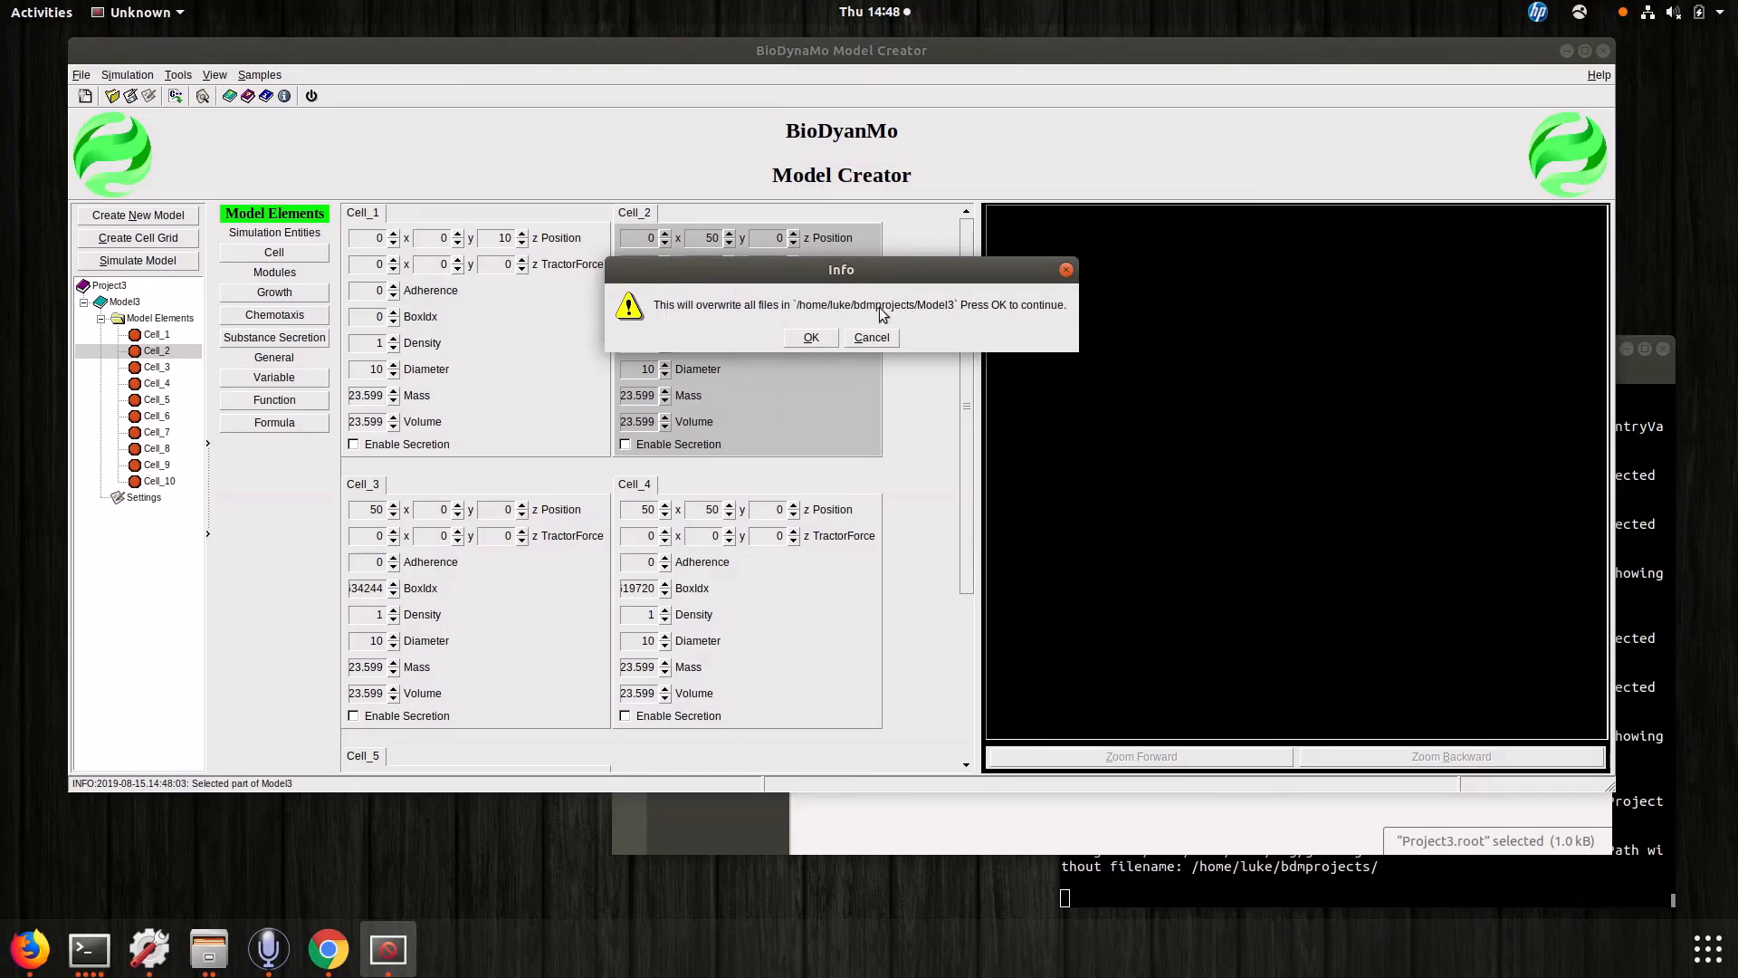
pyautogui.click(815, 340)
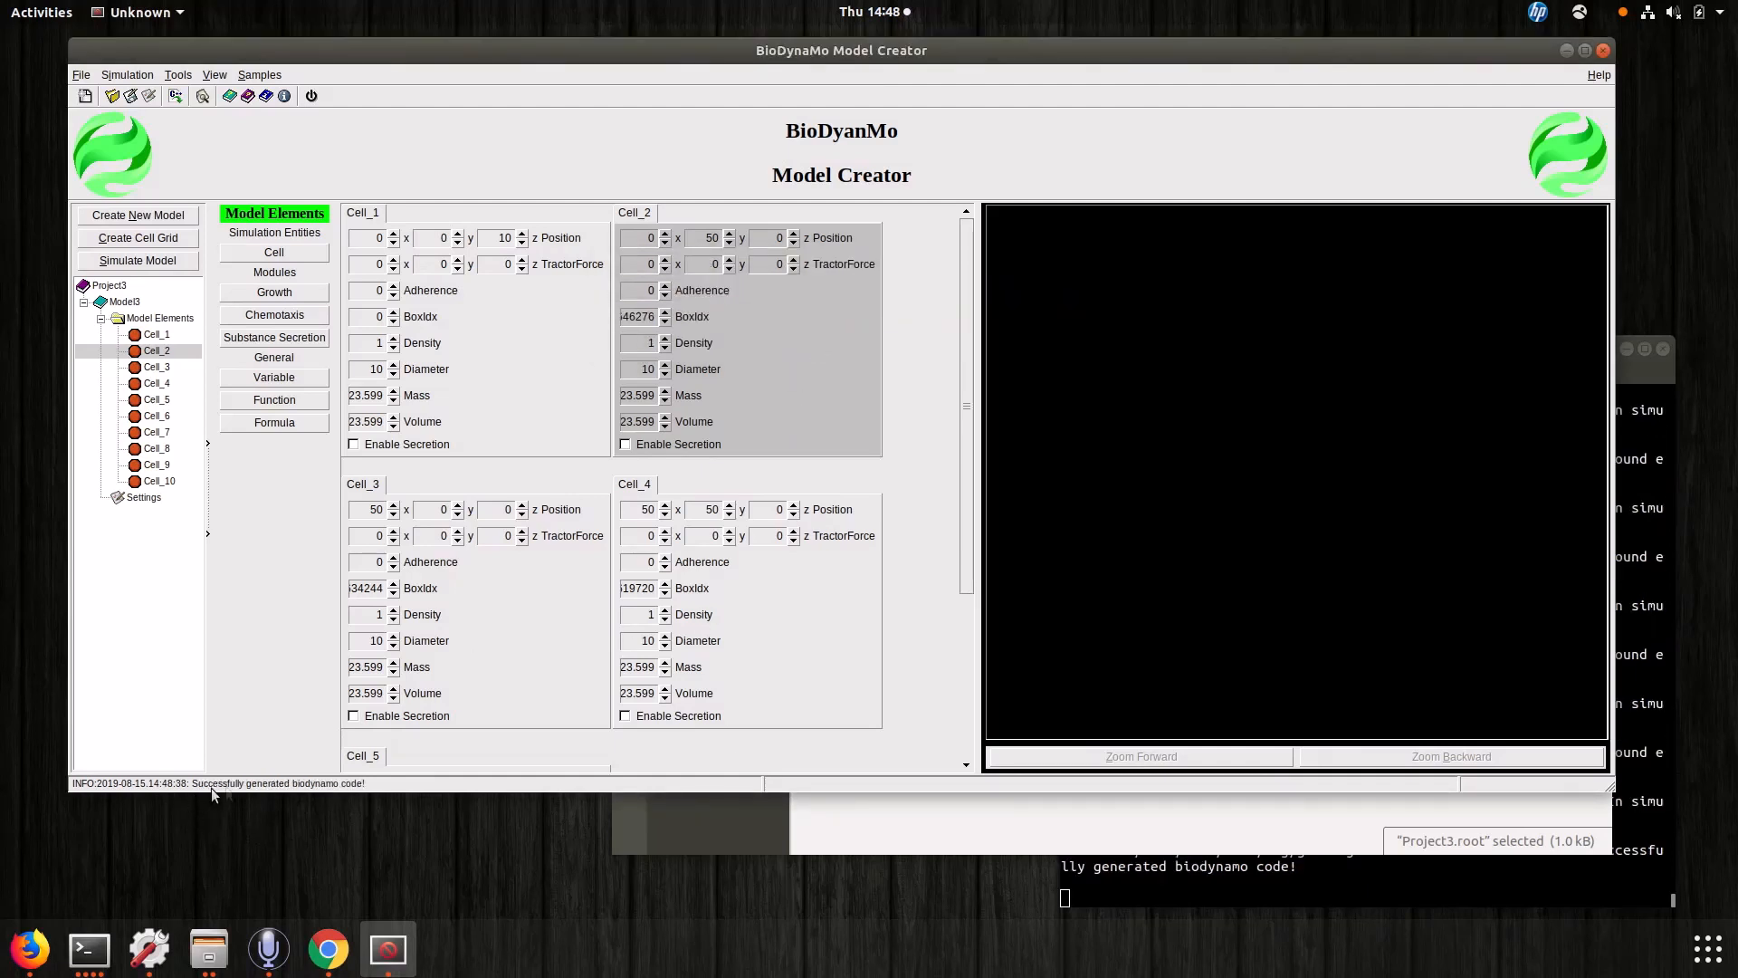
# Open a new terminal, change to the bdmprojects directory and list its contents.
pyautogui.click(208, 958)
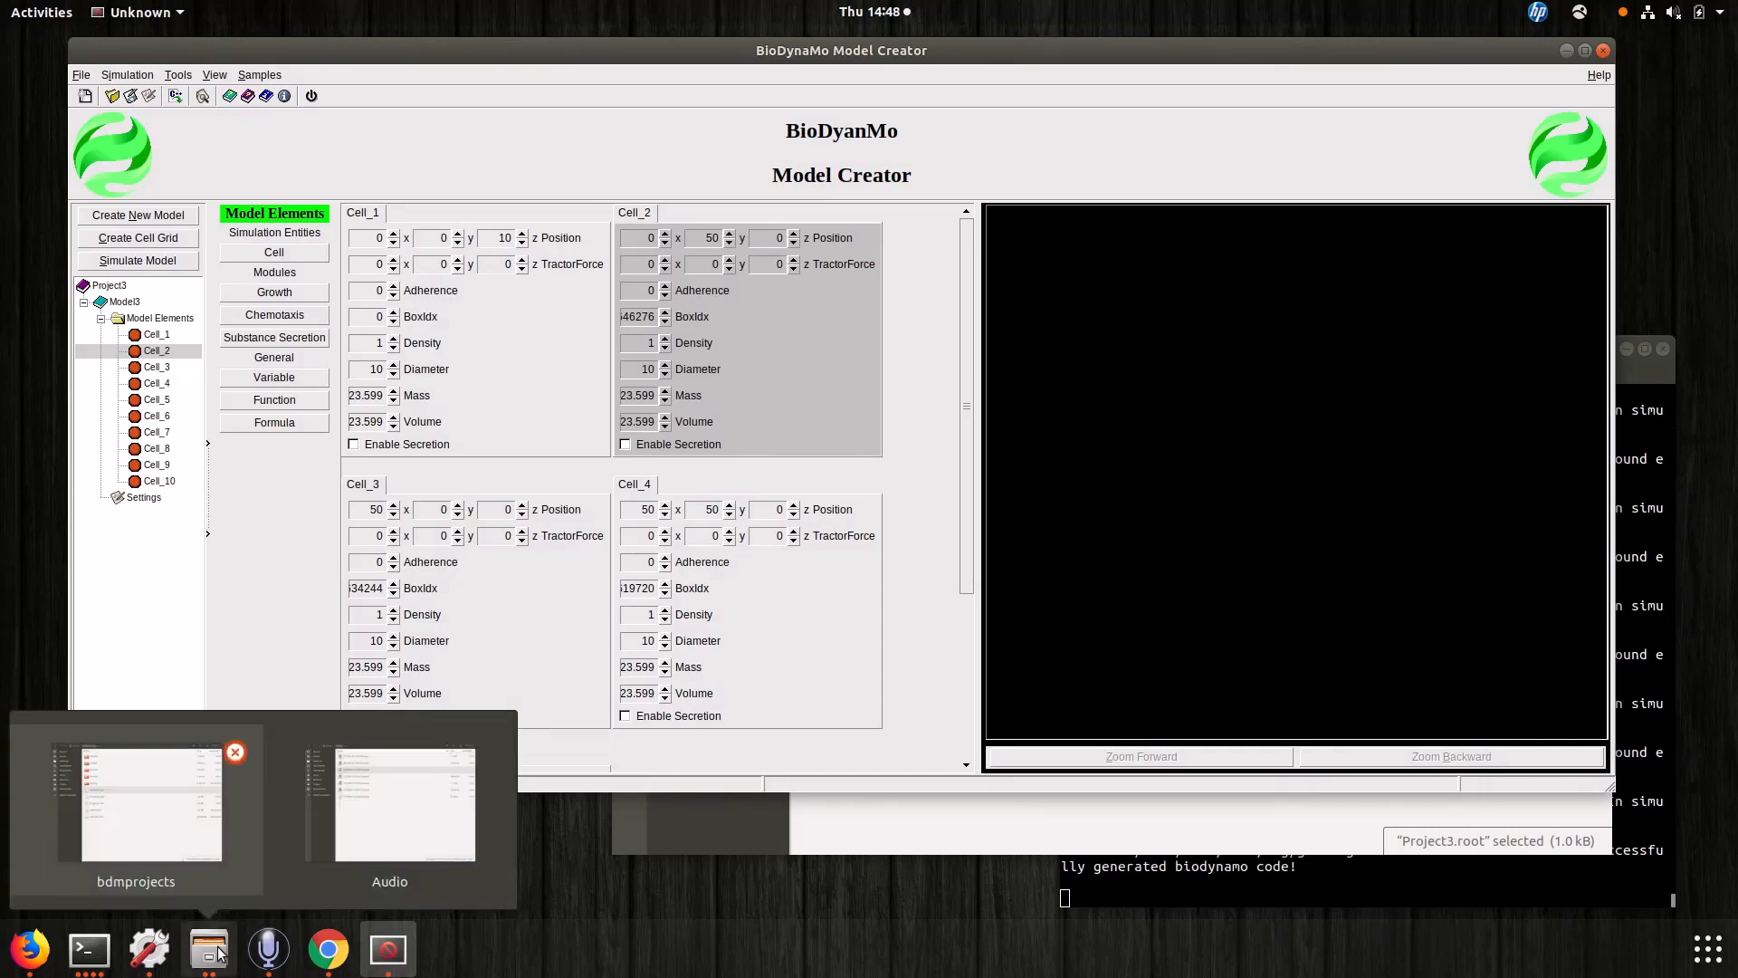
pyautogui.rightClick(107, 953)
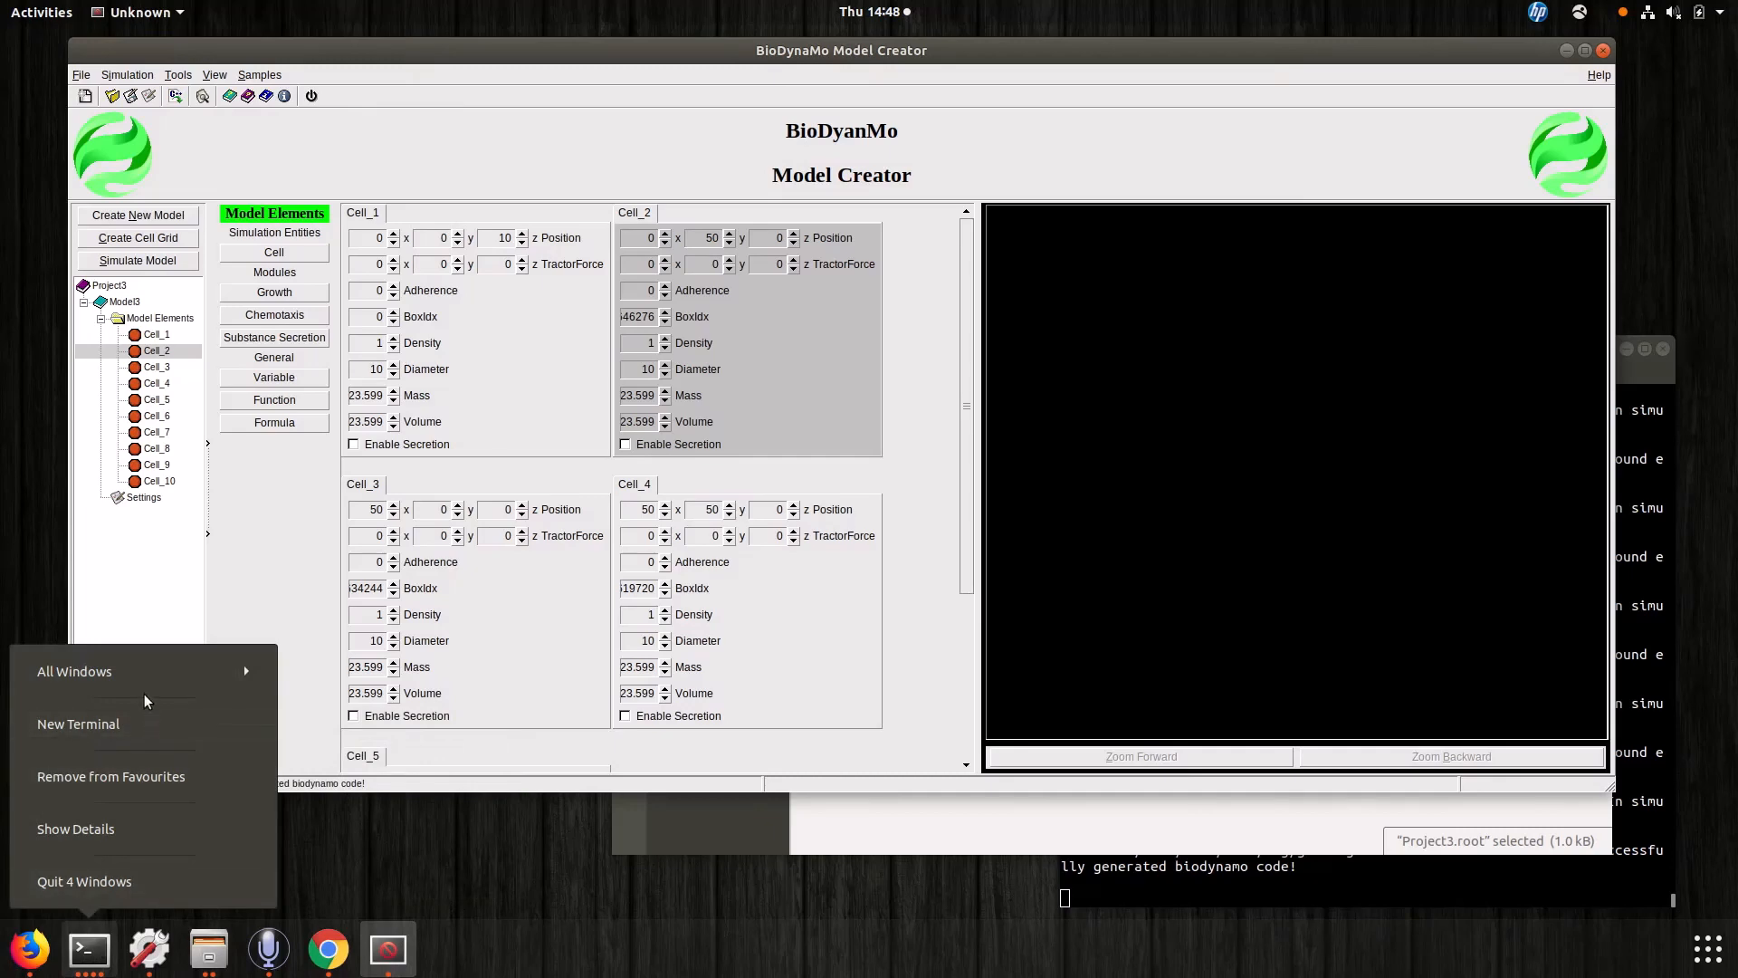
pyautogui.click(136, 717)
pyautogui.moveTo(333, 36); pyautogui.dragTo(1181, 337)
pyautogui.write('cd bd')
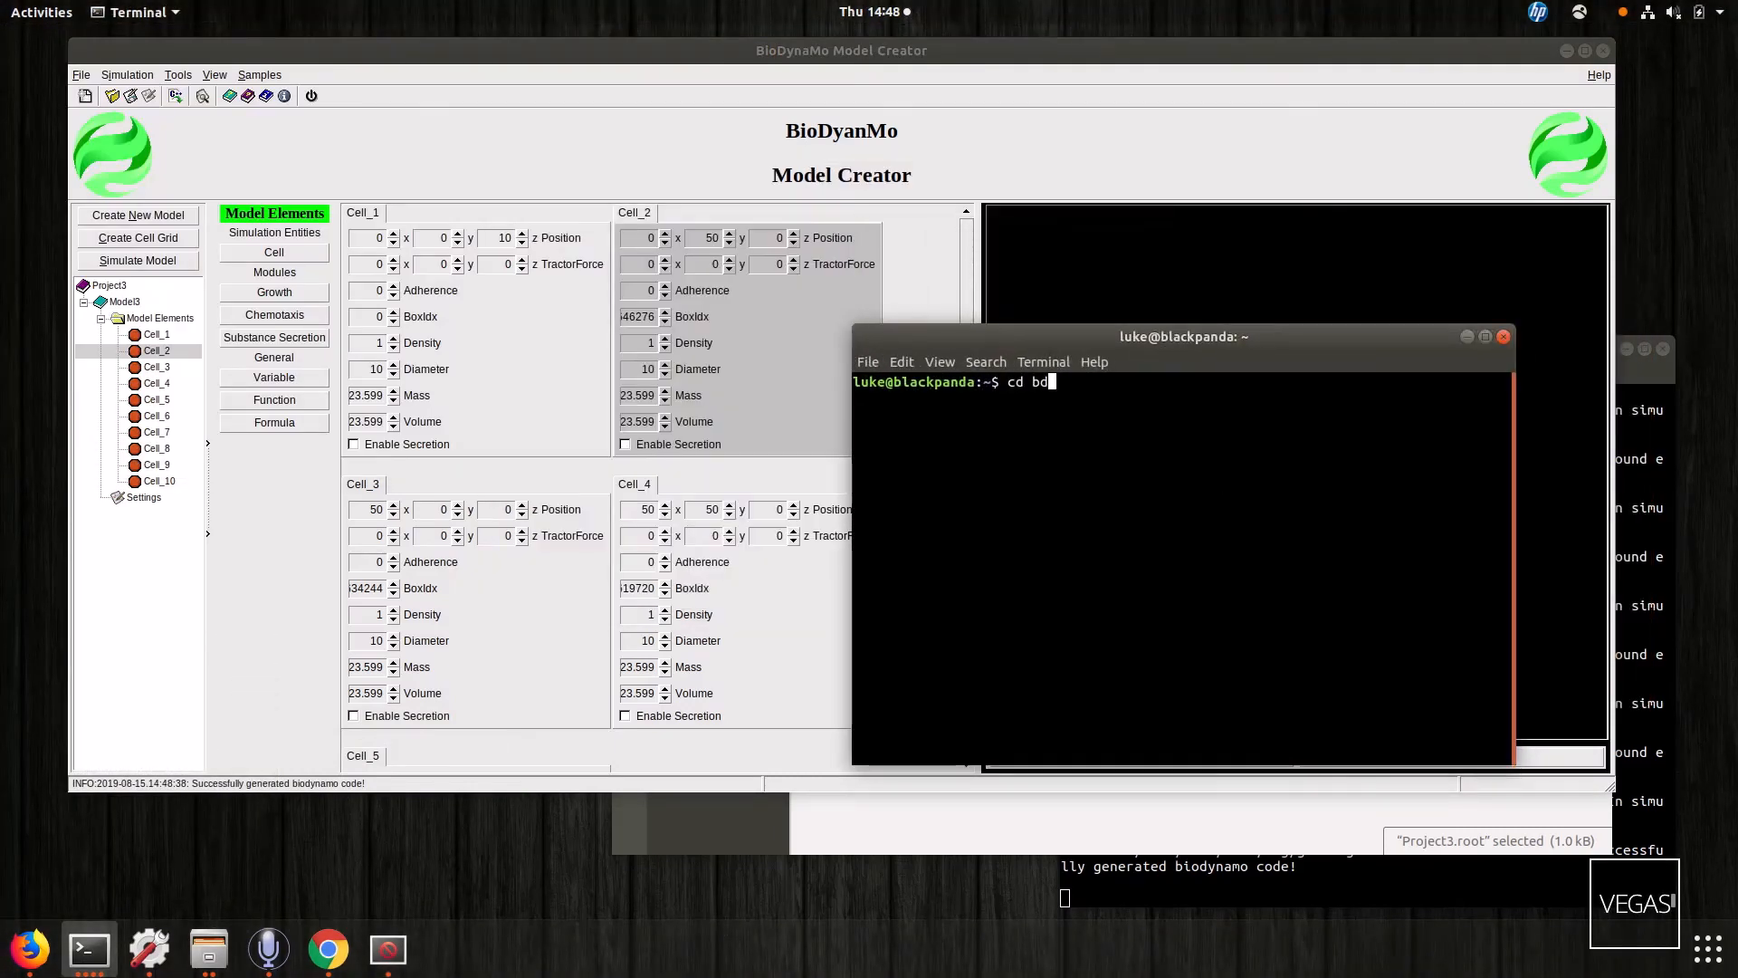
pyautogui.press('Tab')
pyautogui.press('Return')
pyautogui.write('ls')
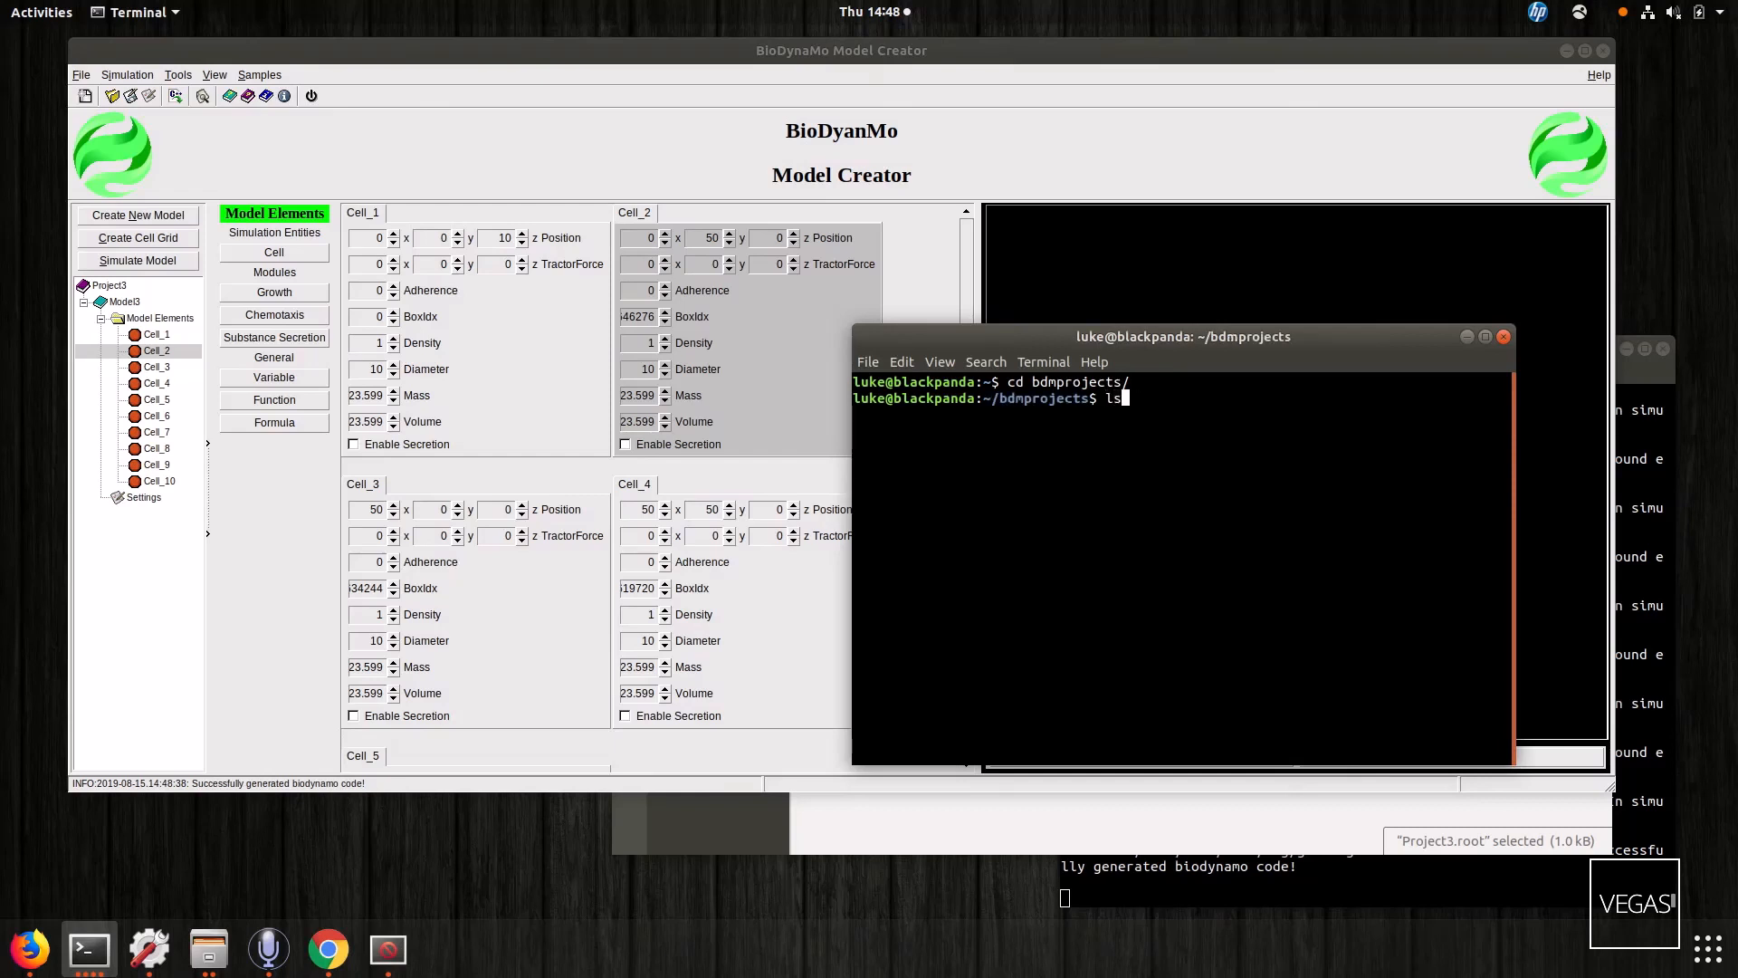
pyautogui.press('Return')
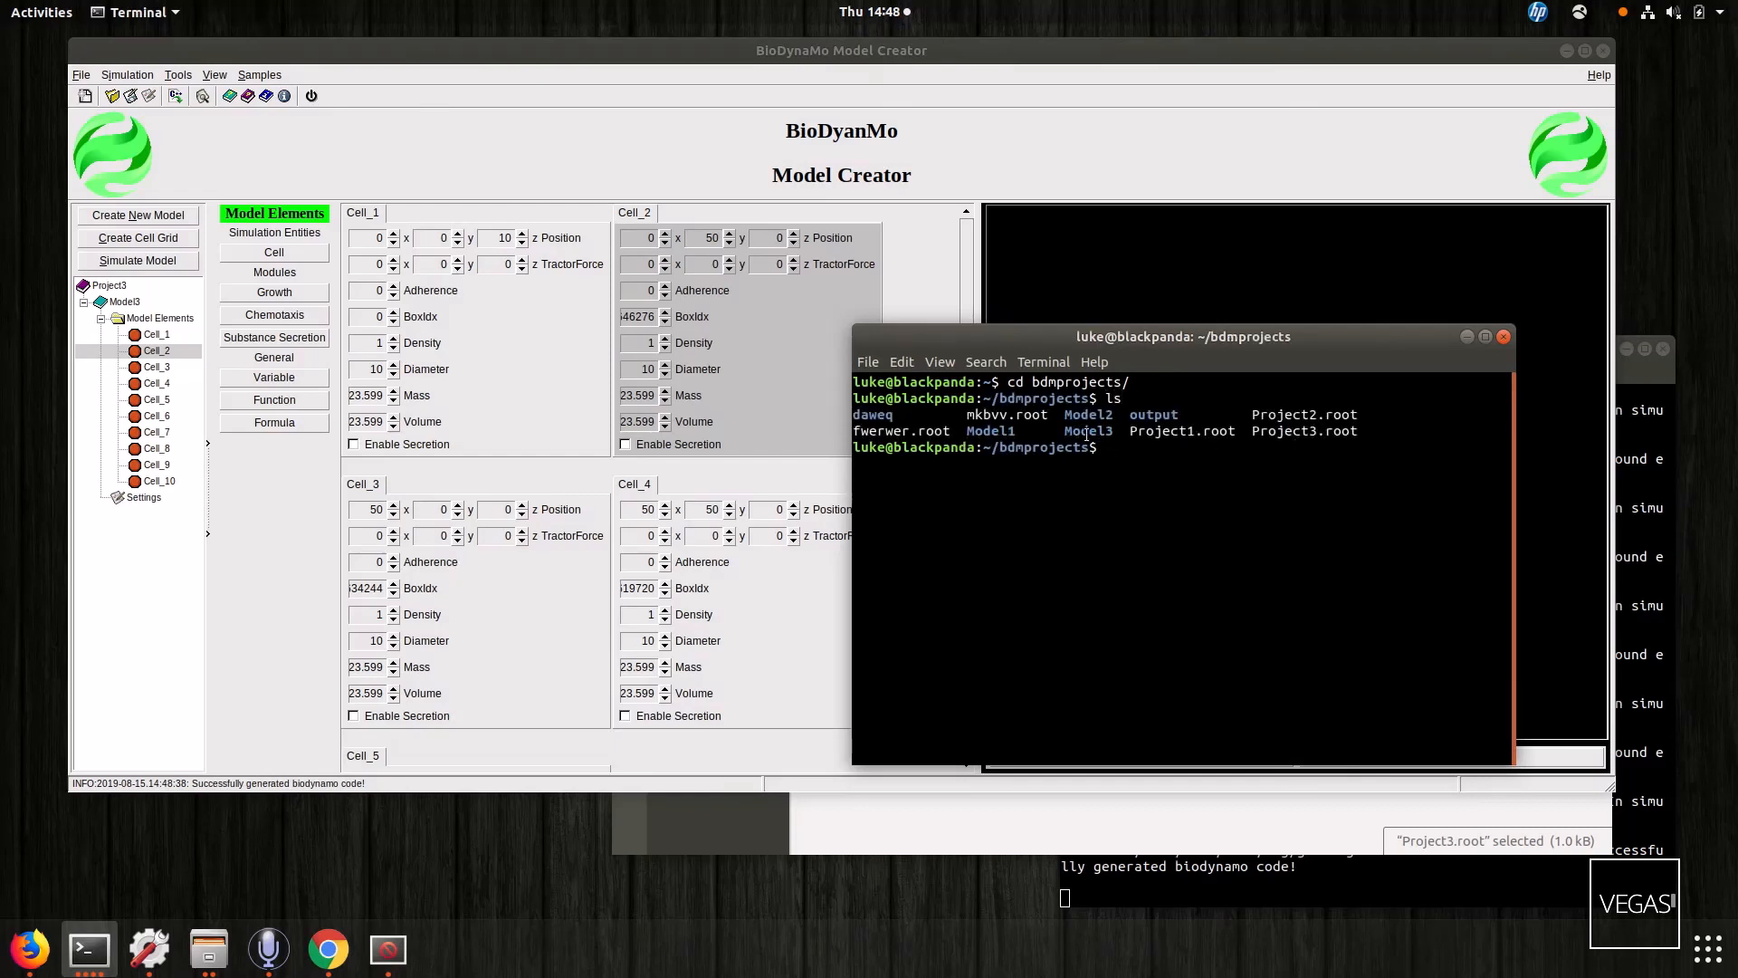
# Open the Model3 folder in Visual Studio Code with "code Model3" and display Model3.h from its src folder.
pyautogui.write('code Model3')
pyautogui.press('Return')
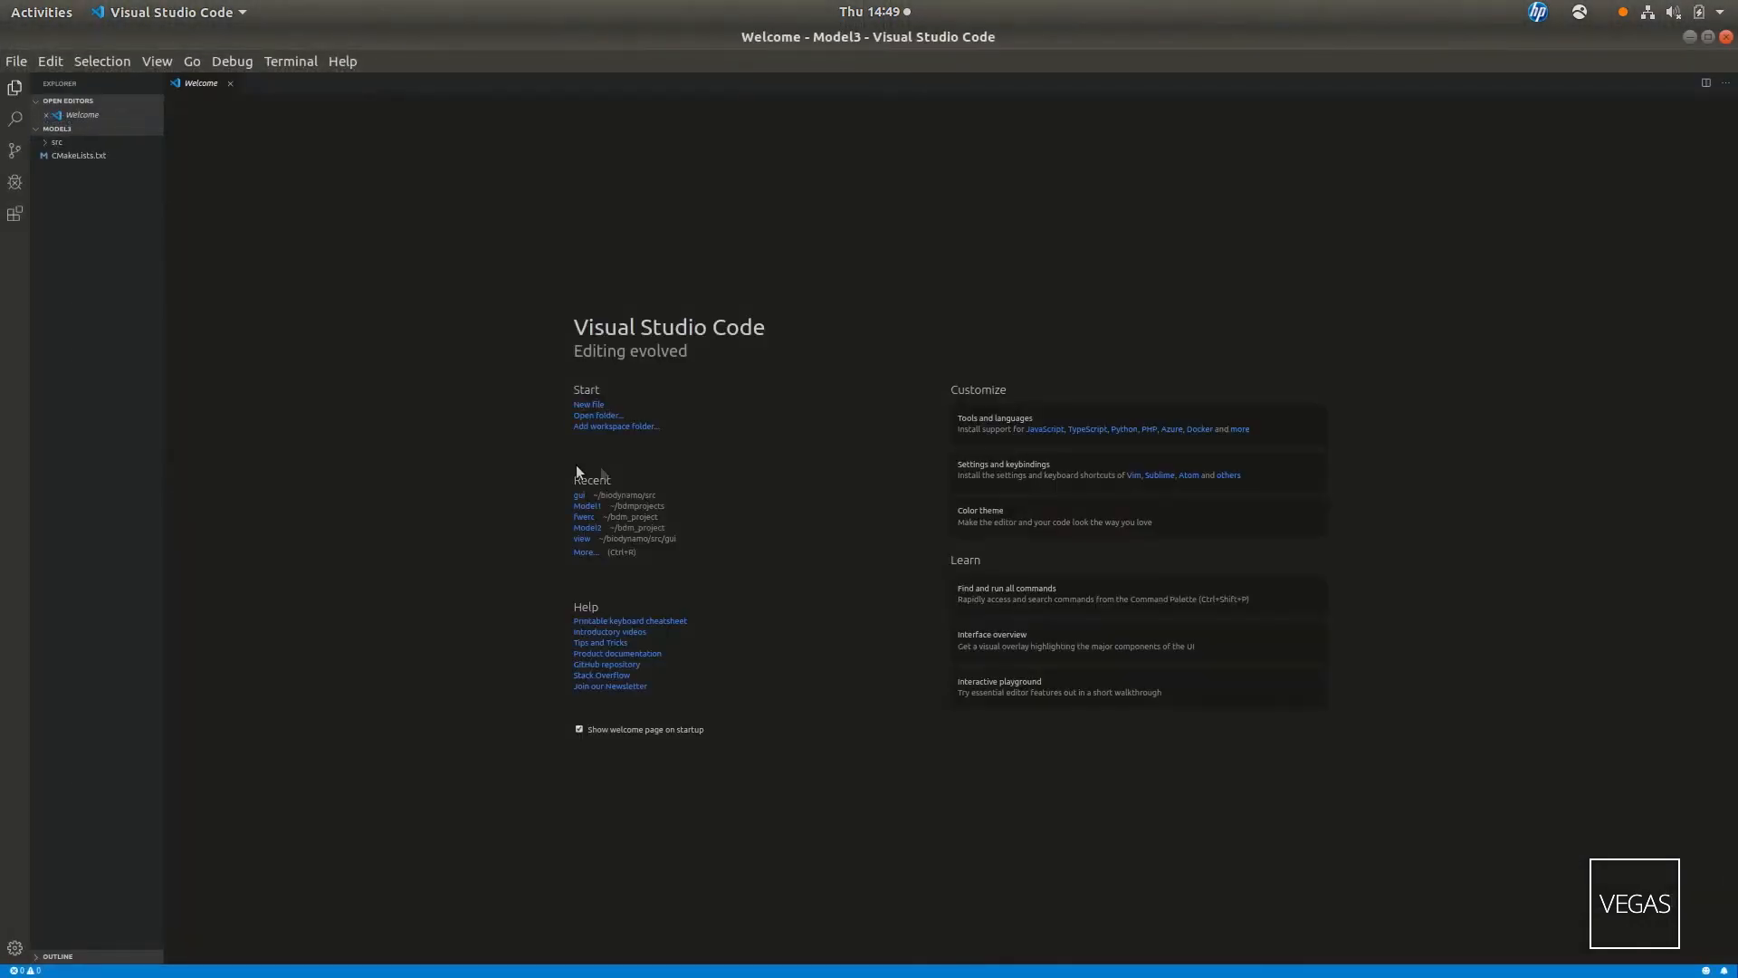
pyautogui.click(45, 143)
pyautogui.click(73, 170)
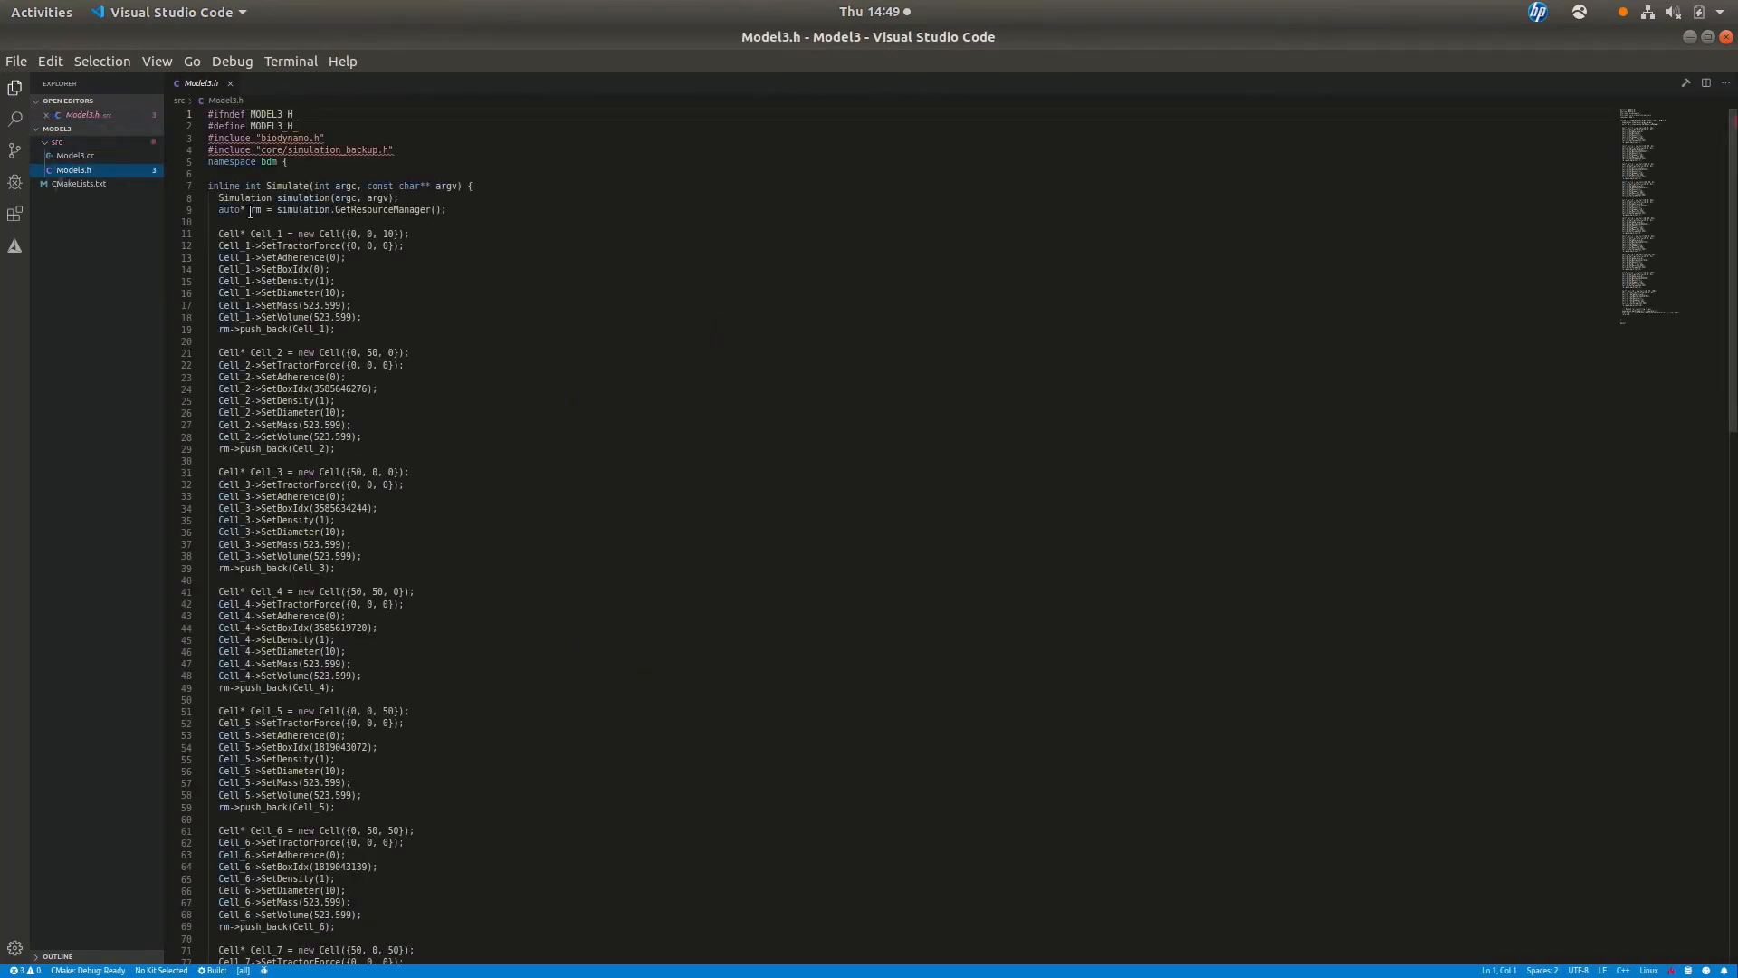
# Examine the generated definitions of Cell_1 through Cell_10 and the closing simulation code in Model3.h.
pyautogui.scroll(-18, 739, 374)
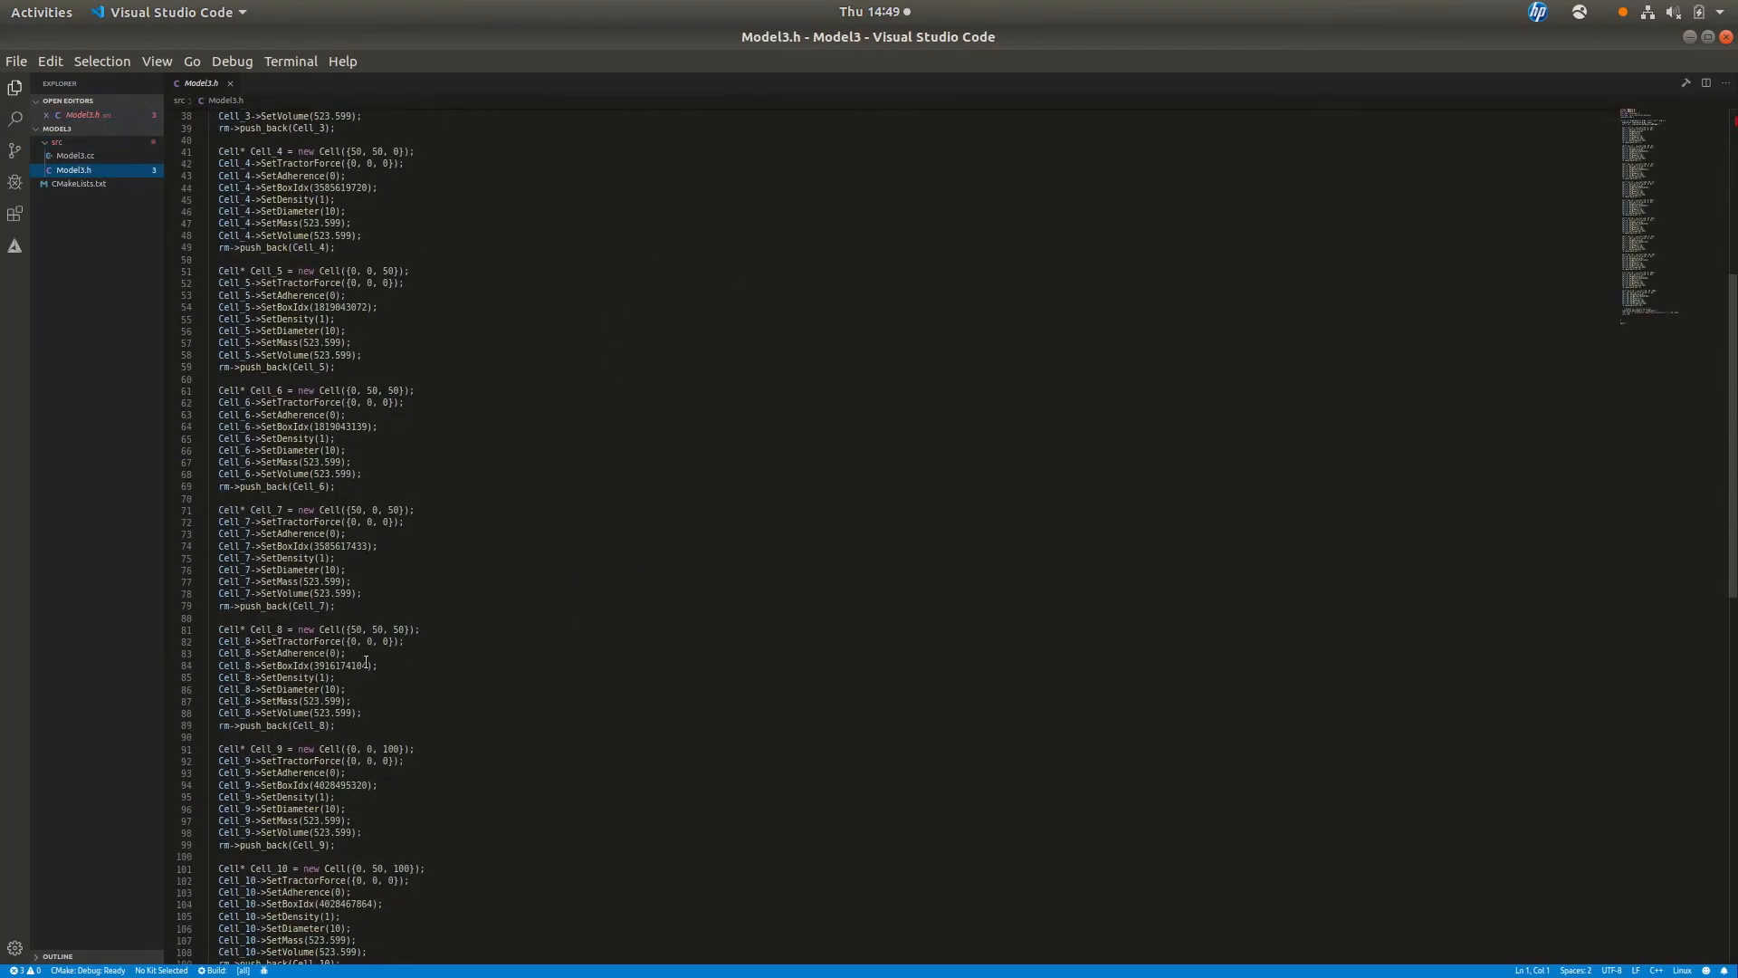
pyautogui.scroll(-2, 667, 450)
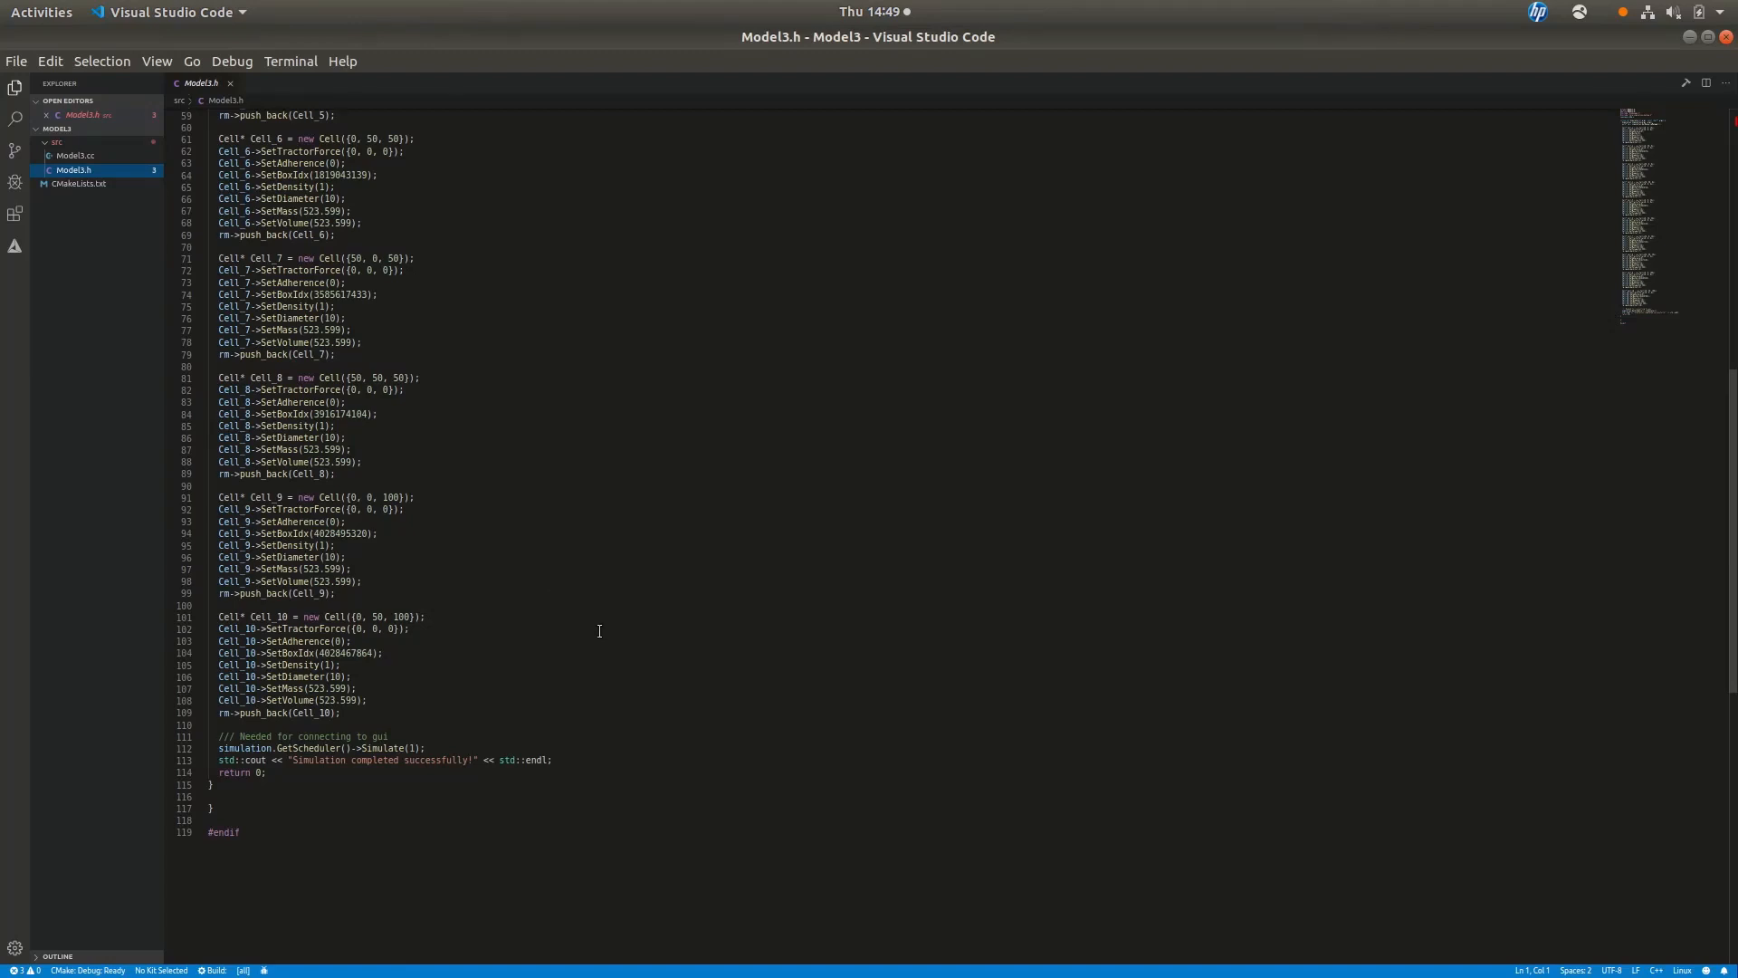
pyautogui.scroll(5, 600, 631)
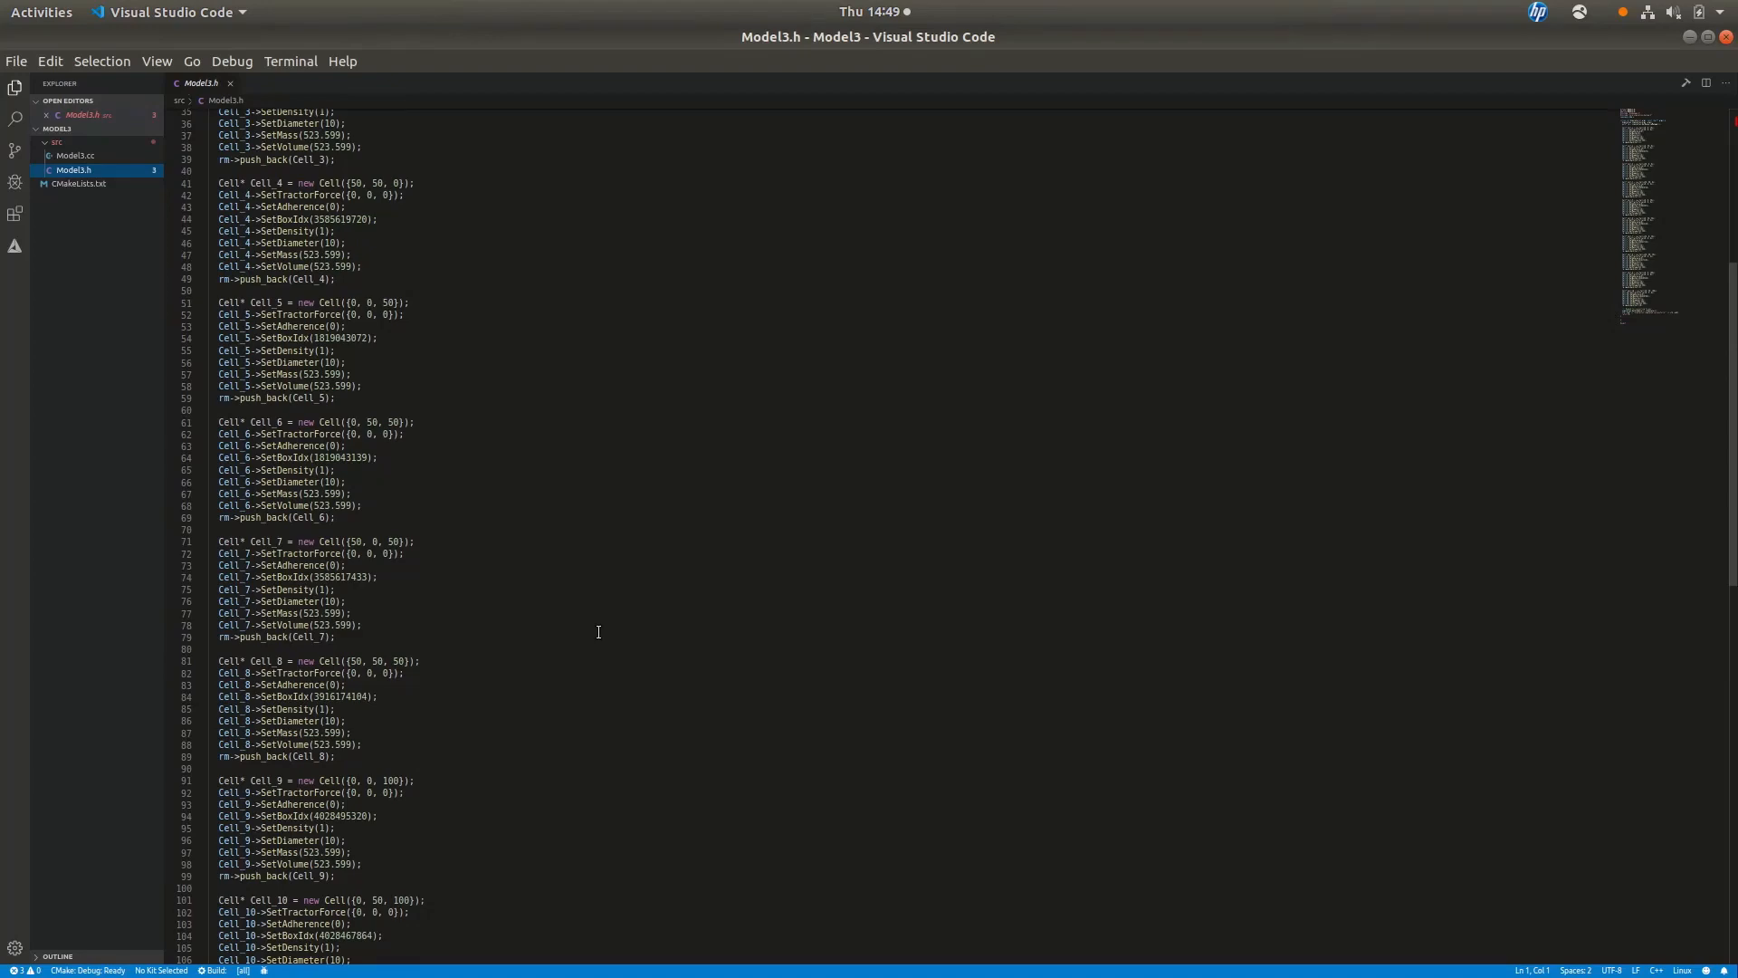
pyautogui.scroll(7, 589, 651)
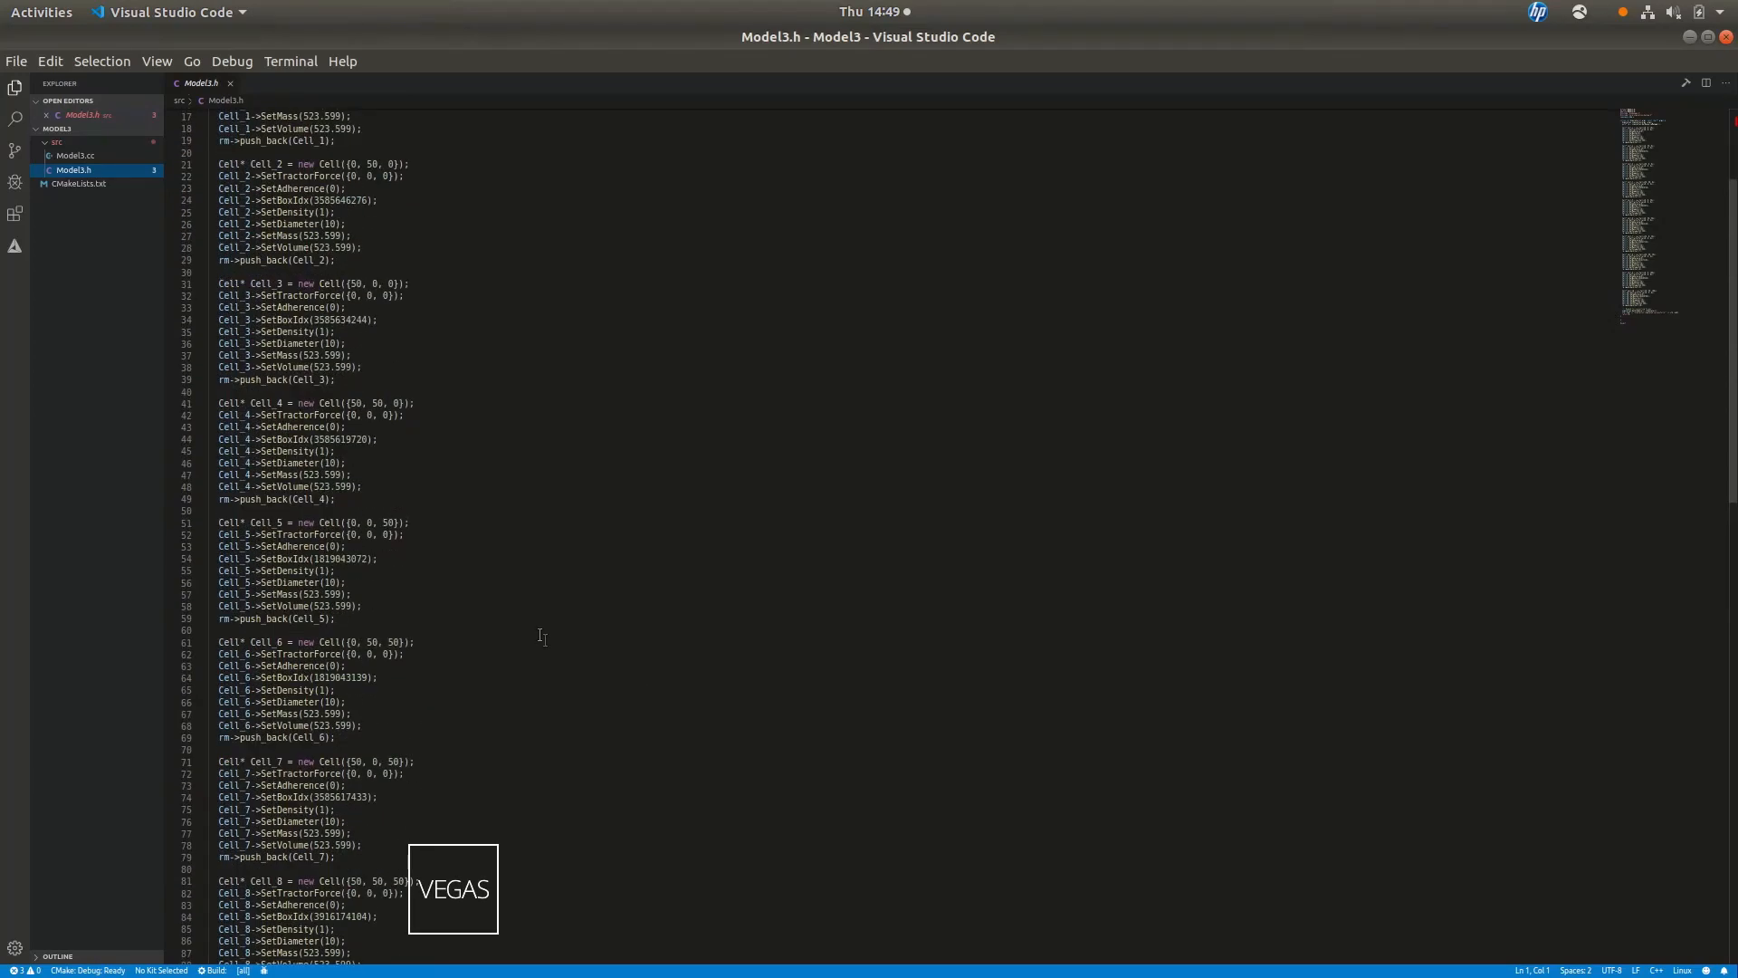
pyautogui.scroll(-7, 442, 336)
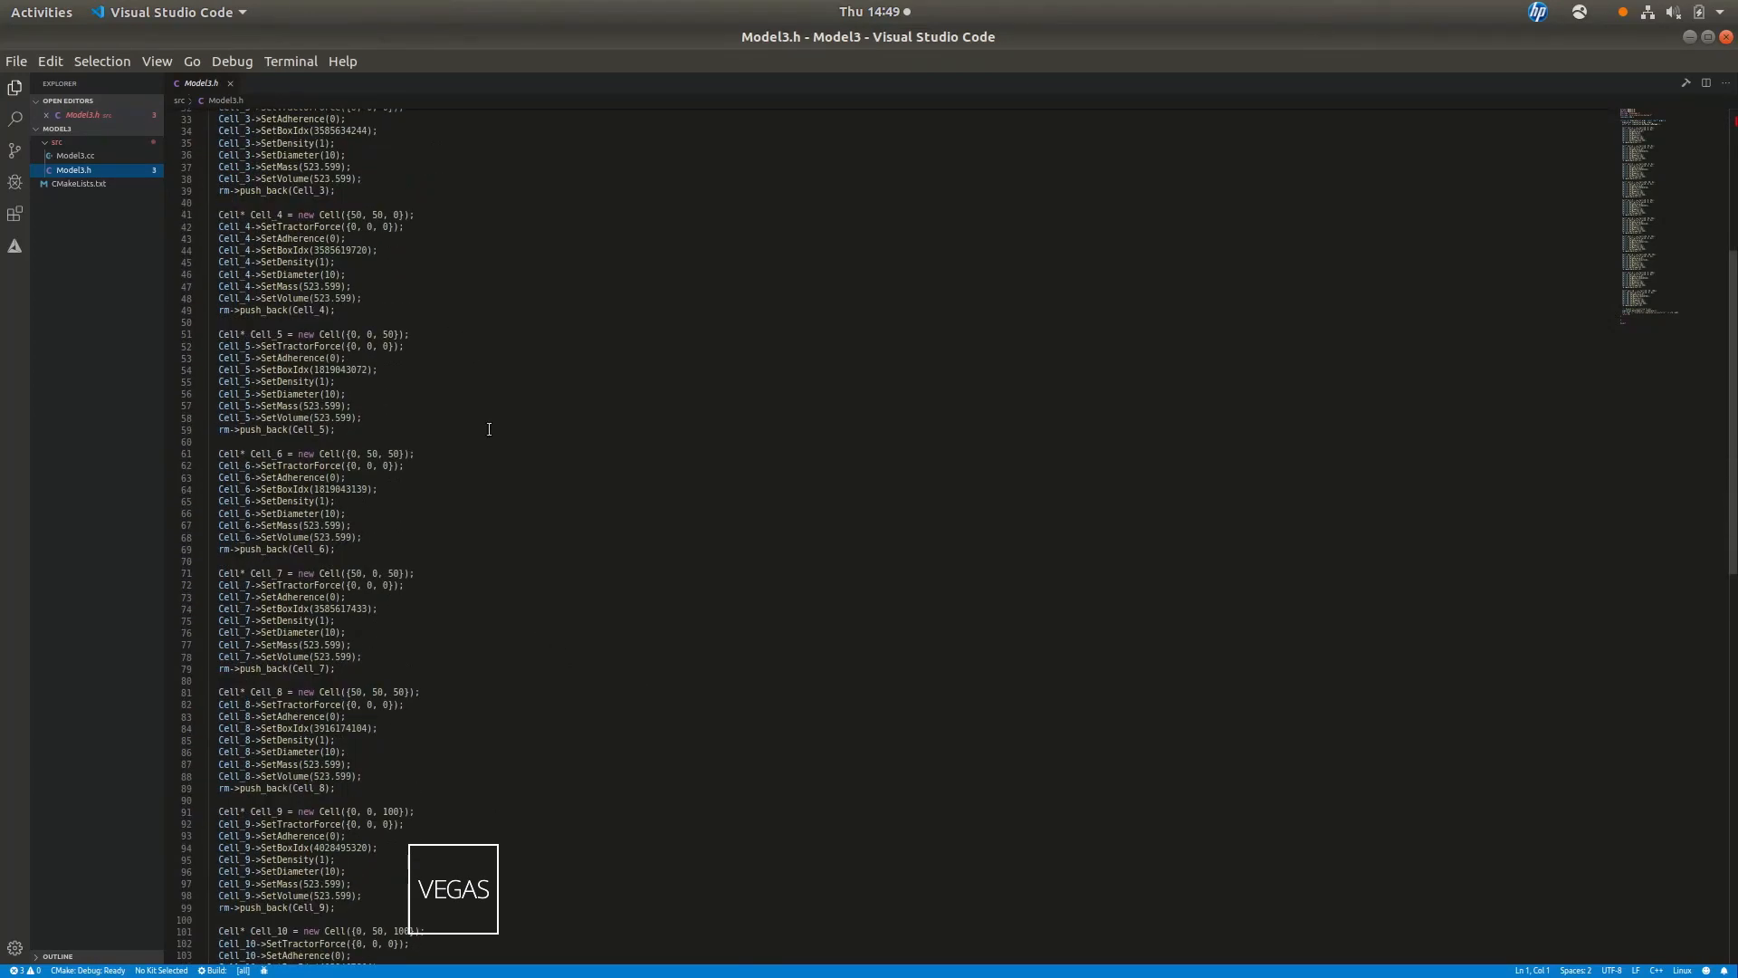
pyautogui.scroll(-2, 505, 401)
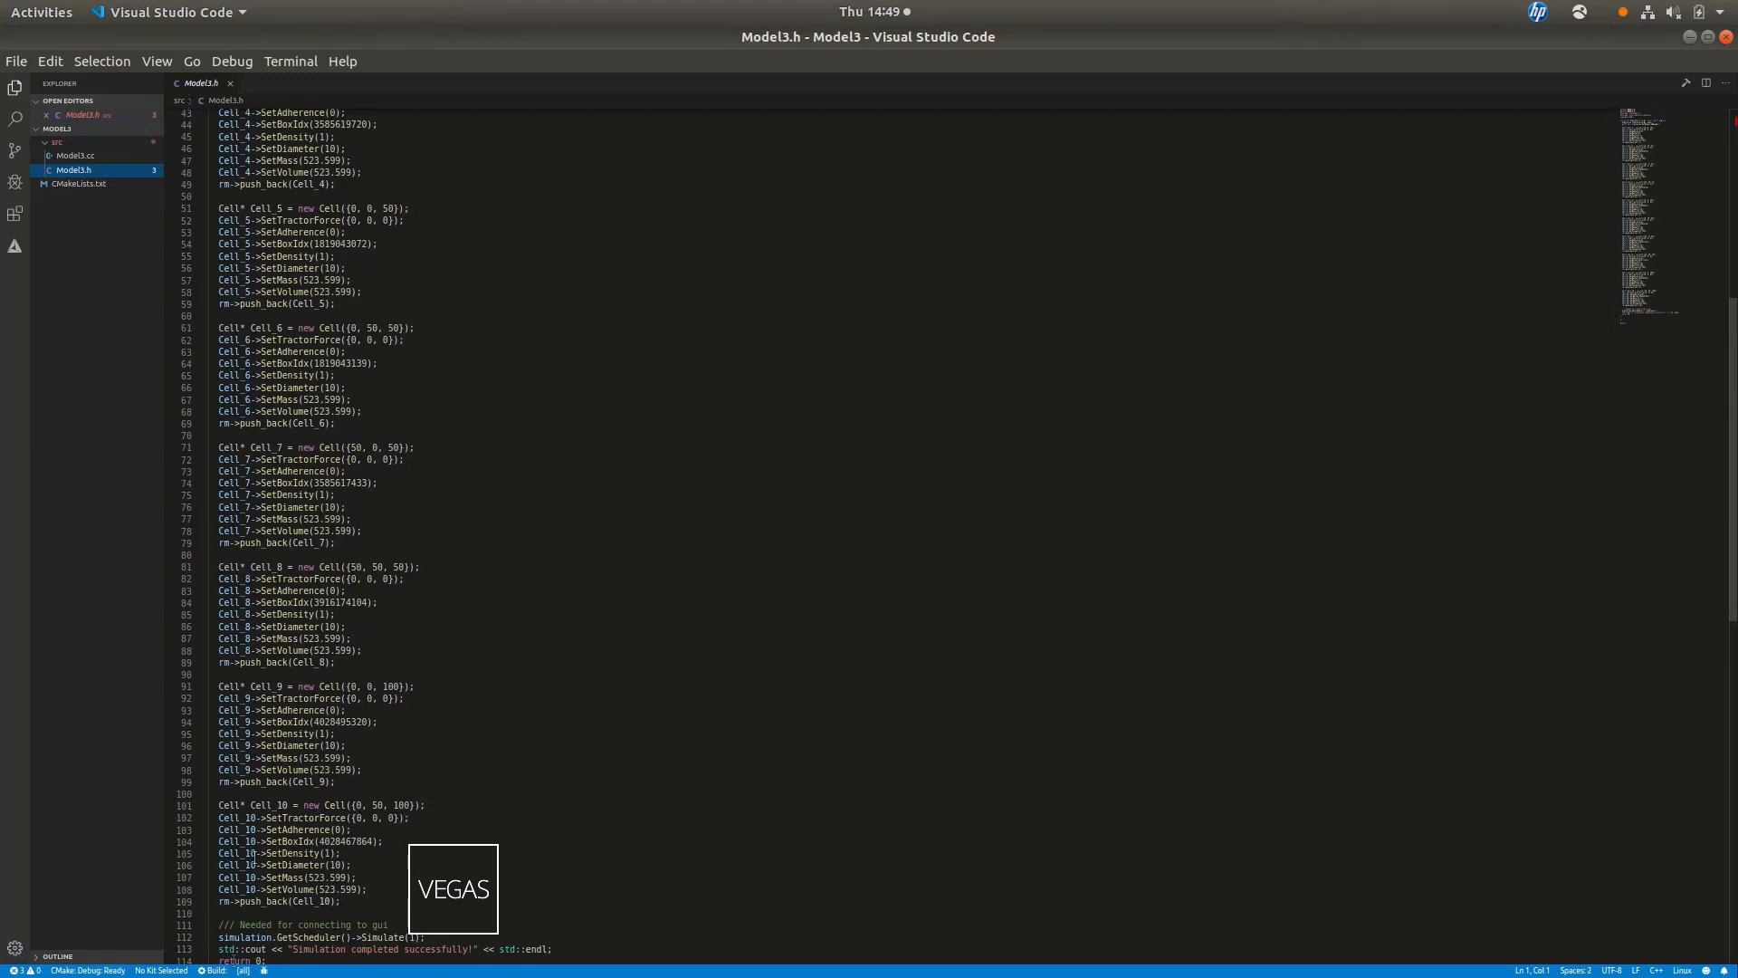
# Look through CMakeLists.txt and Model3.cc, and inspect the argument of the Simulate call near the end of Model3.h.
pyautogui.click(79, 183)
pyautogui.click(81, 171)
pyautogui.click(86, 156)
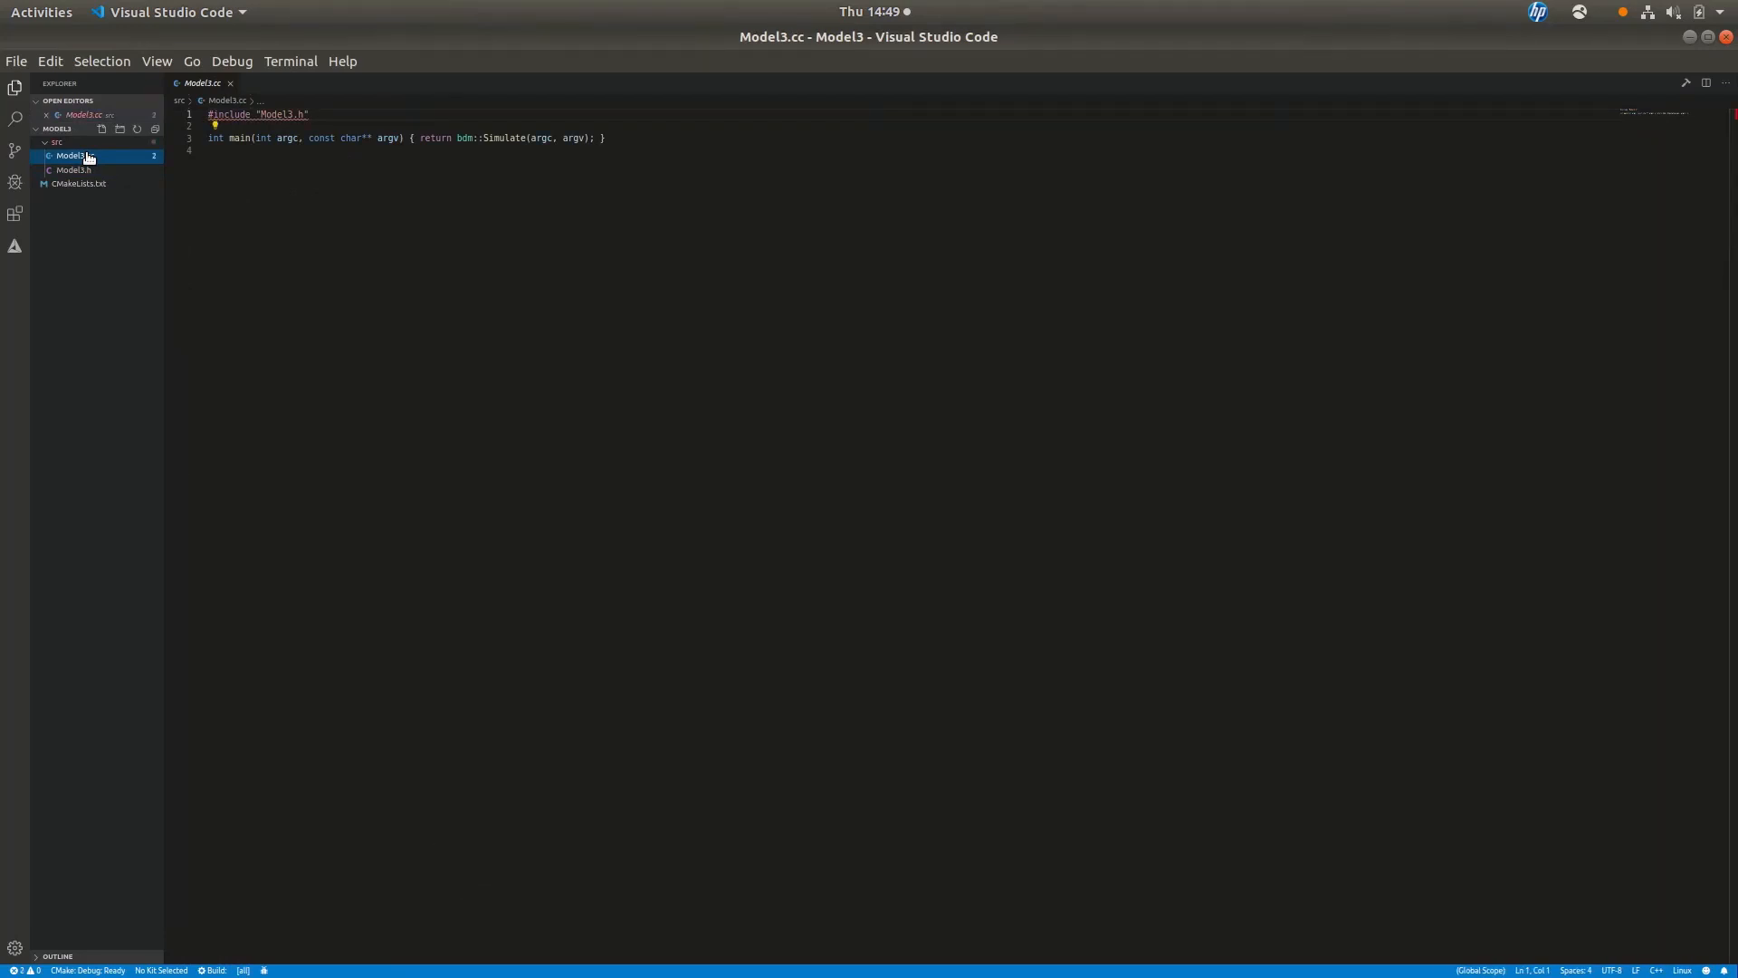
pyautogui.click(73, 170)
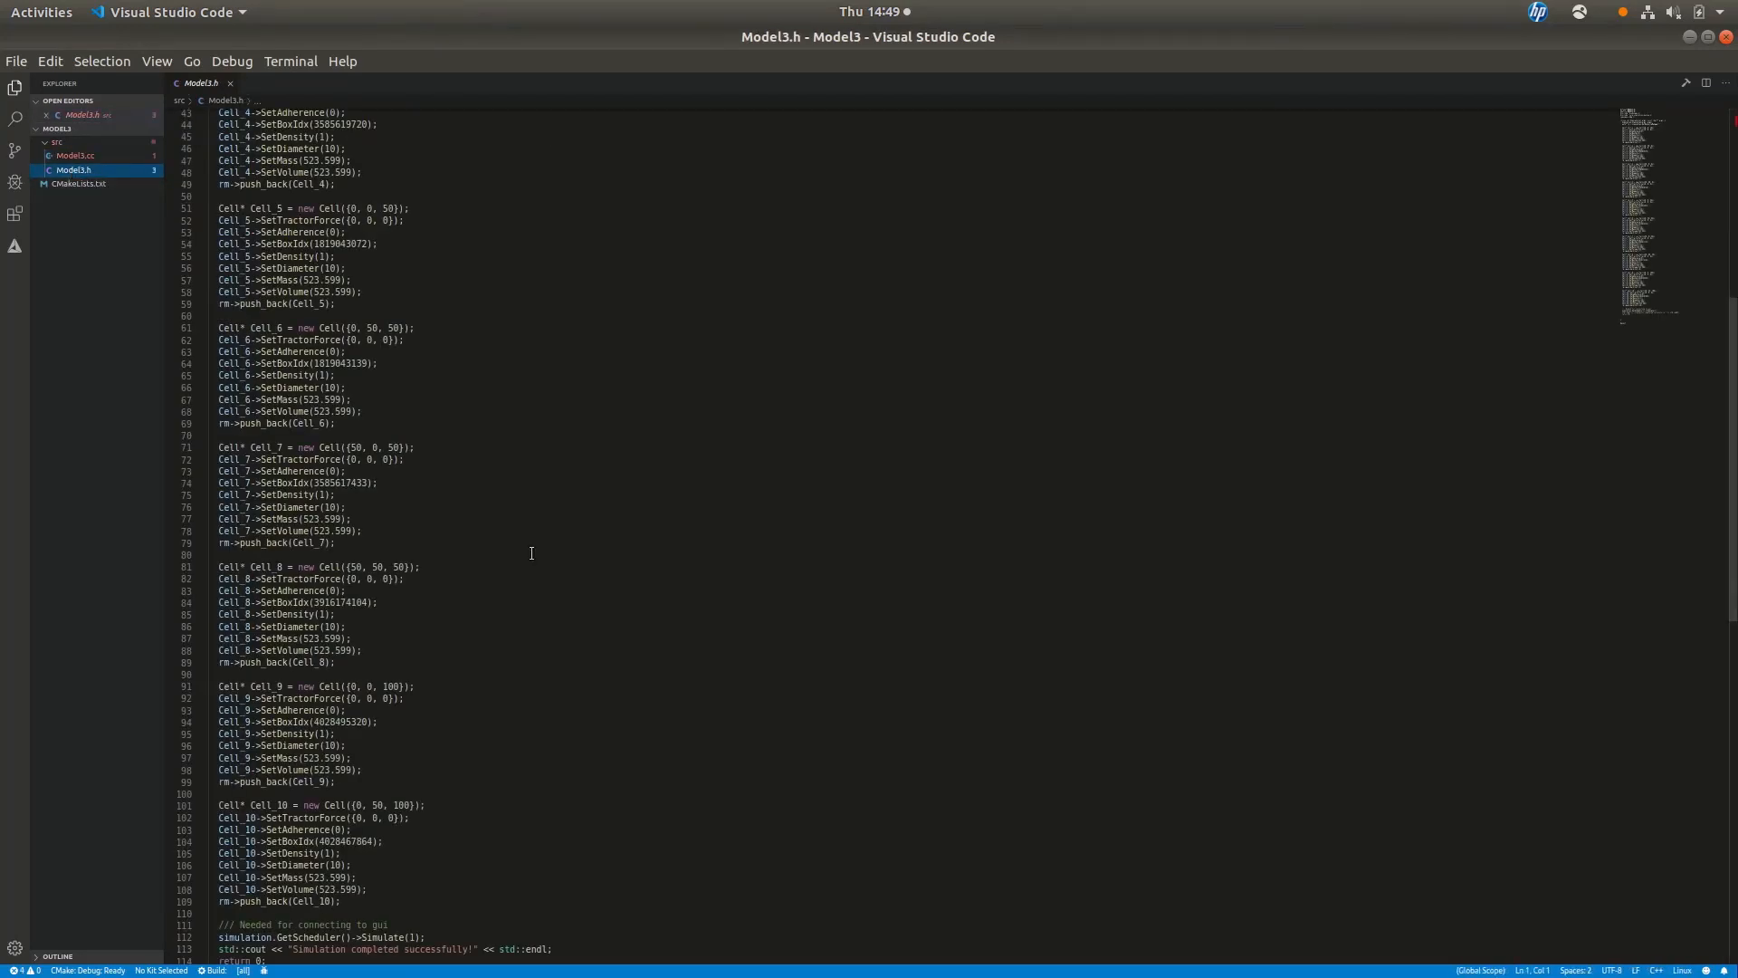
pyautogui.scroll(5, 1175, 295)
pyautogui.scroll(7, 347, 122)
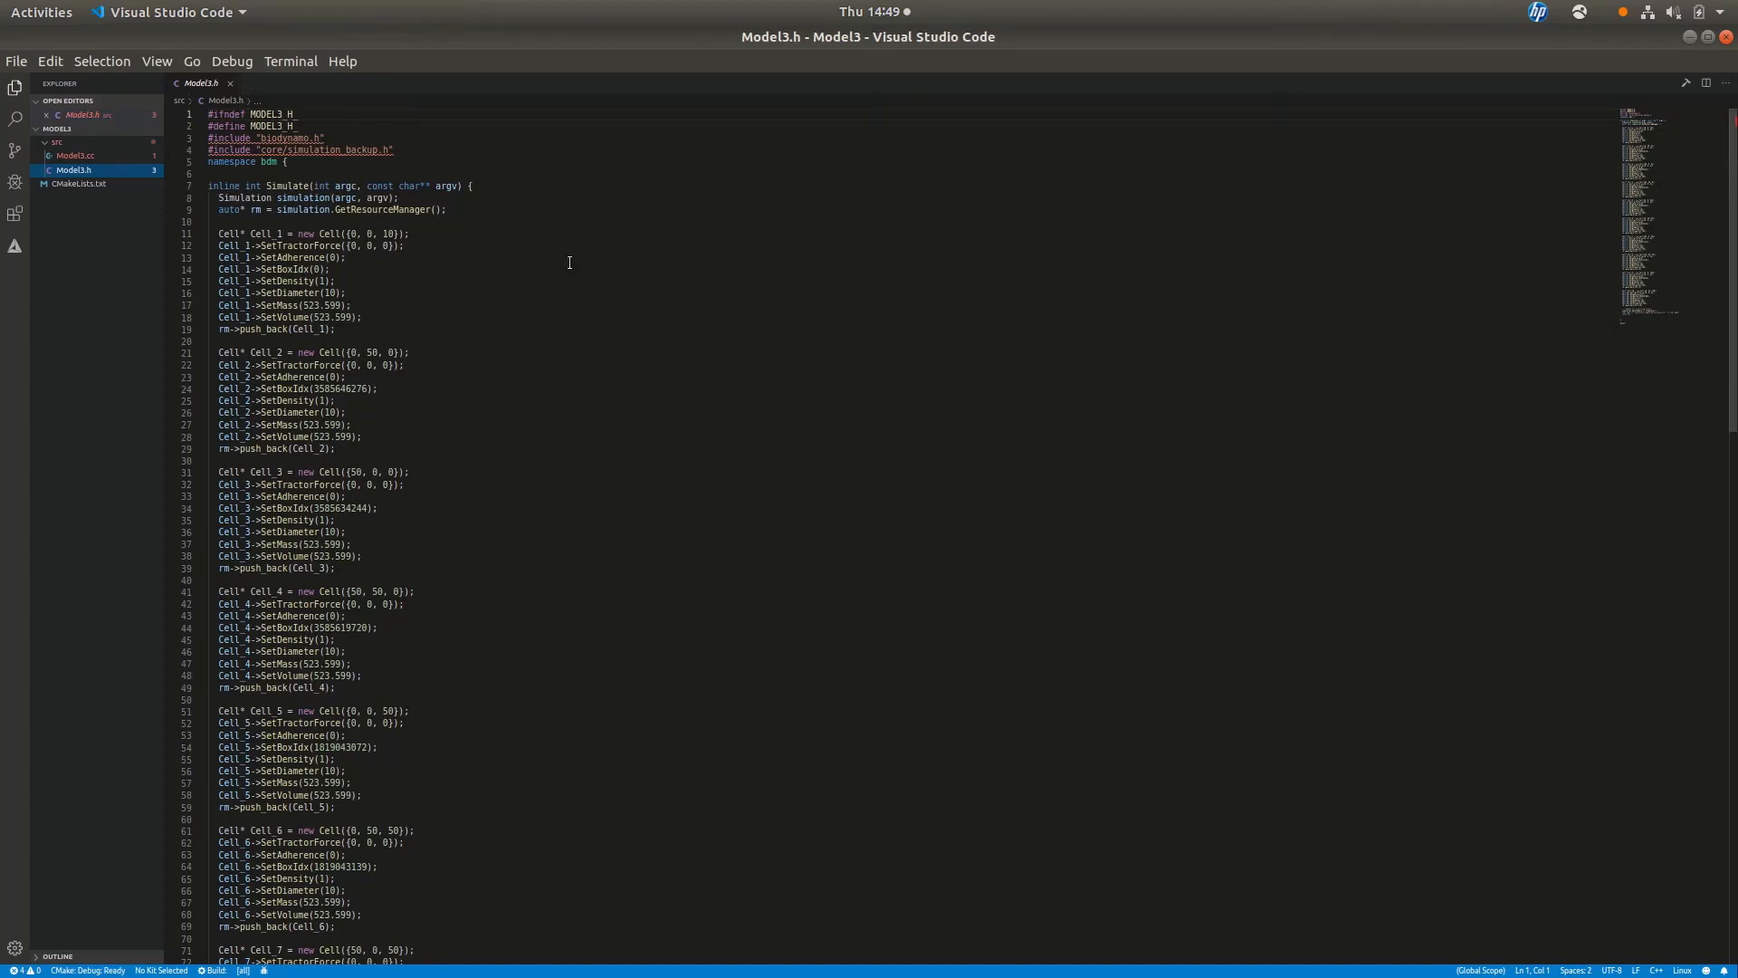
pyautogui.scroll(-15, 569, 263)
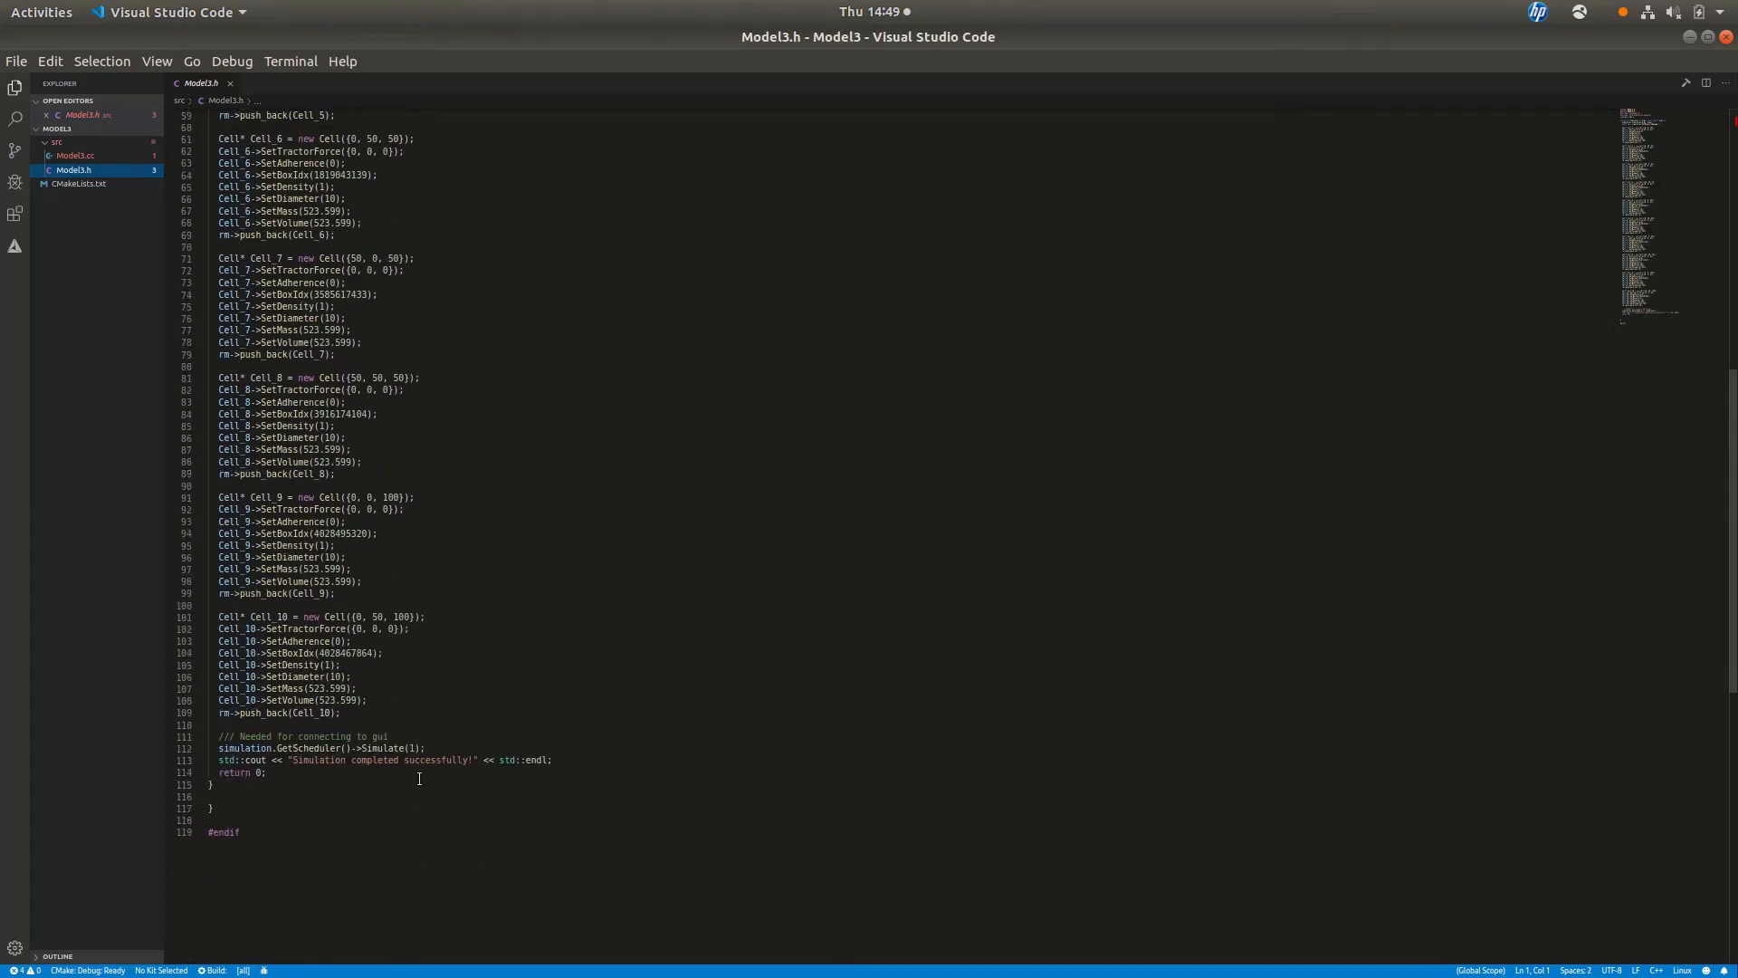
pyautogui.doubleClick(412, 748)
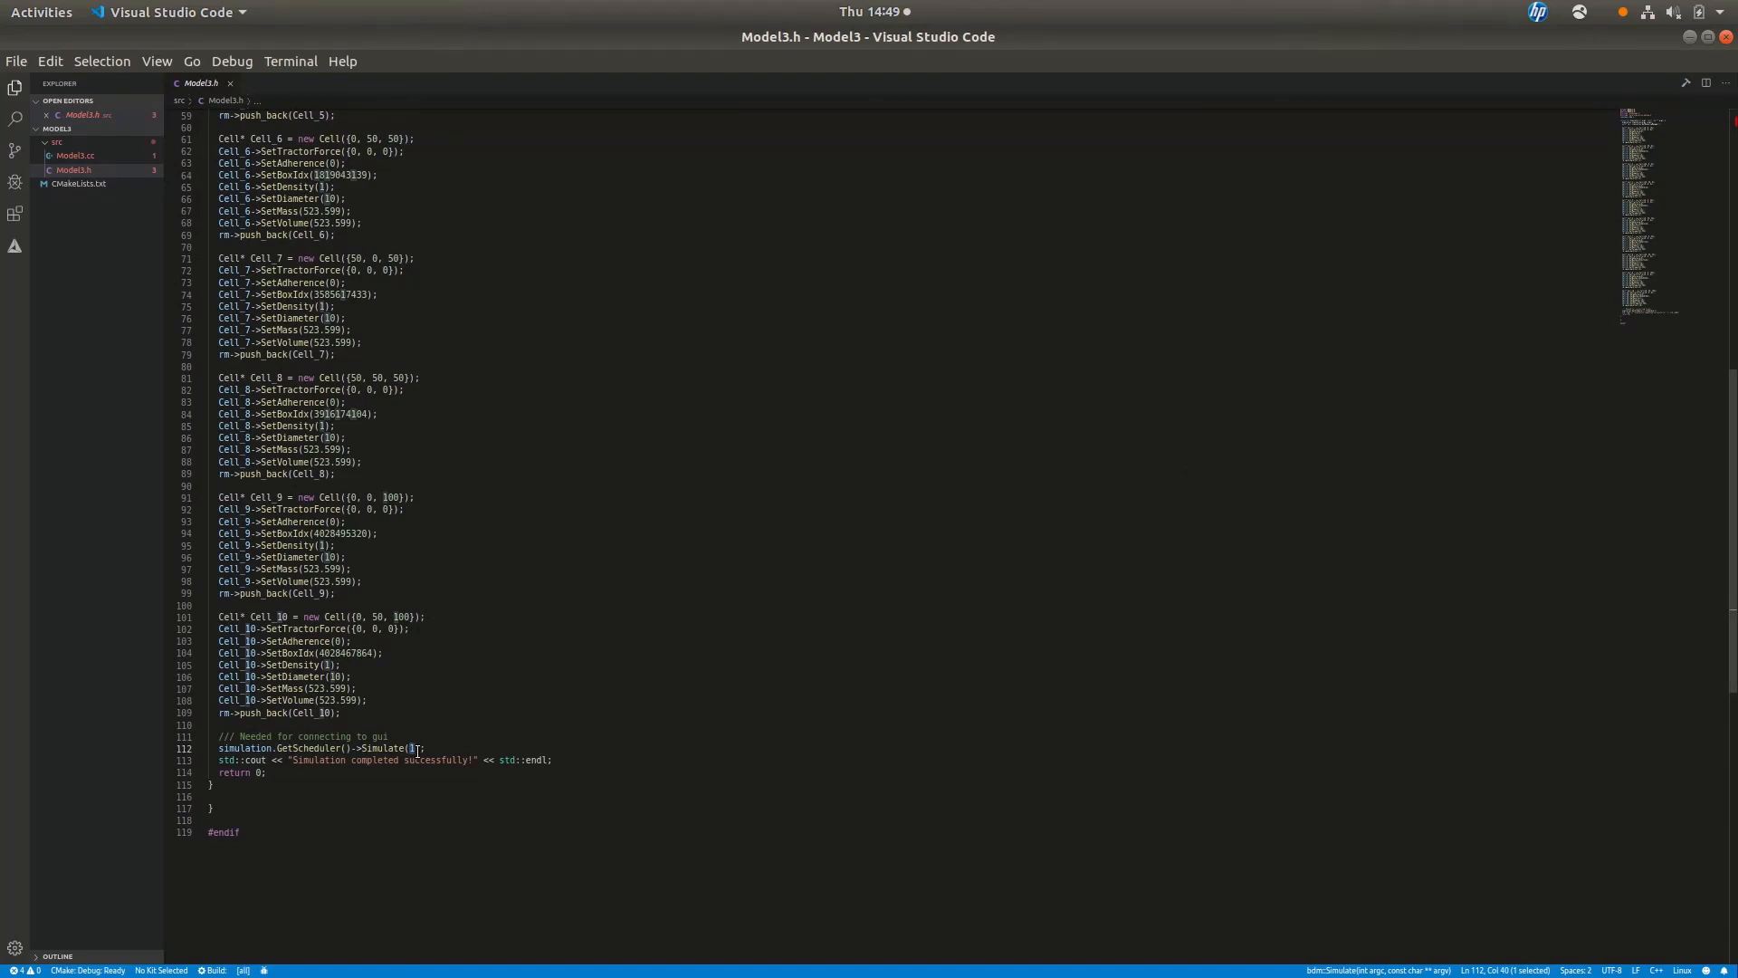
# Close Visual Studio Code, return to the Model Creator and simulate Model3, accepting the overwrite of its files.
pyautogui.click(1726, 36)
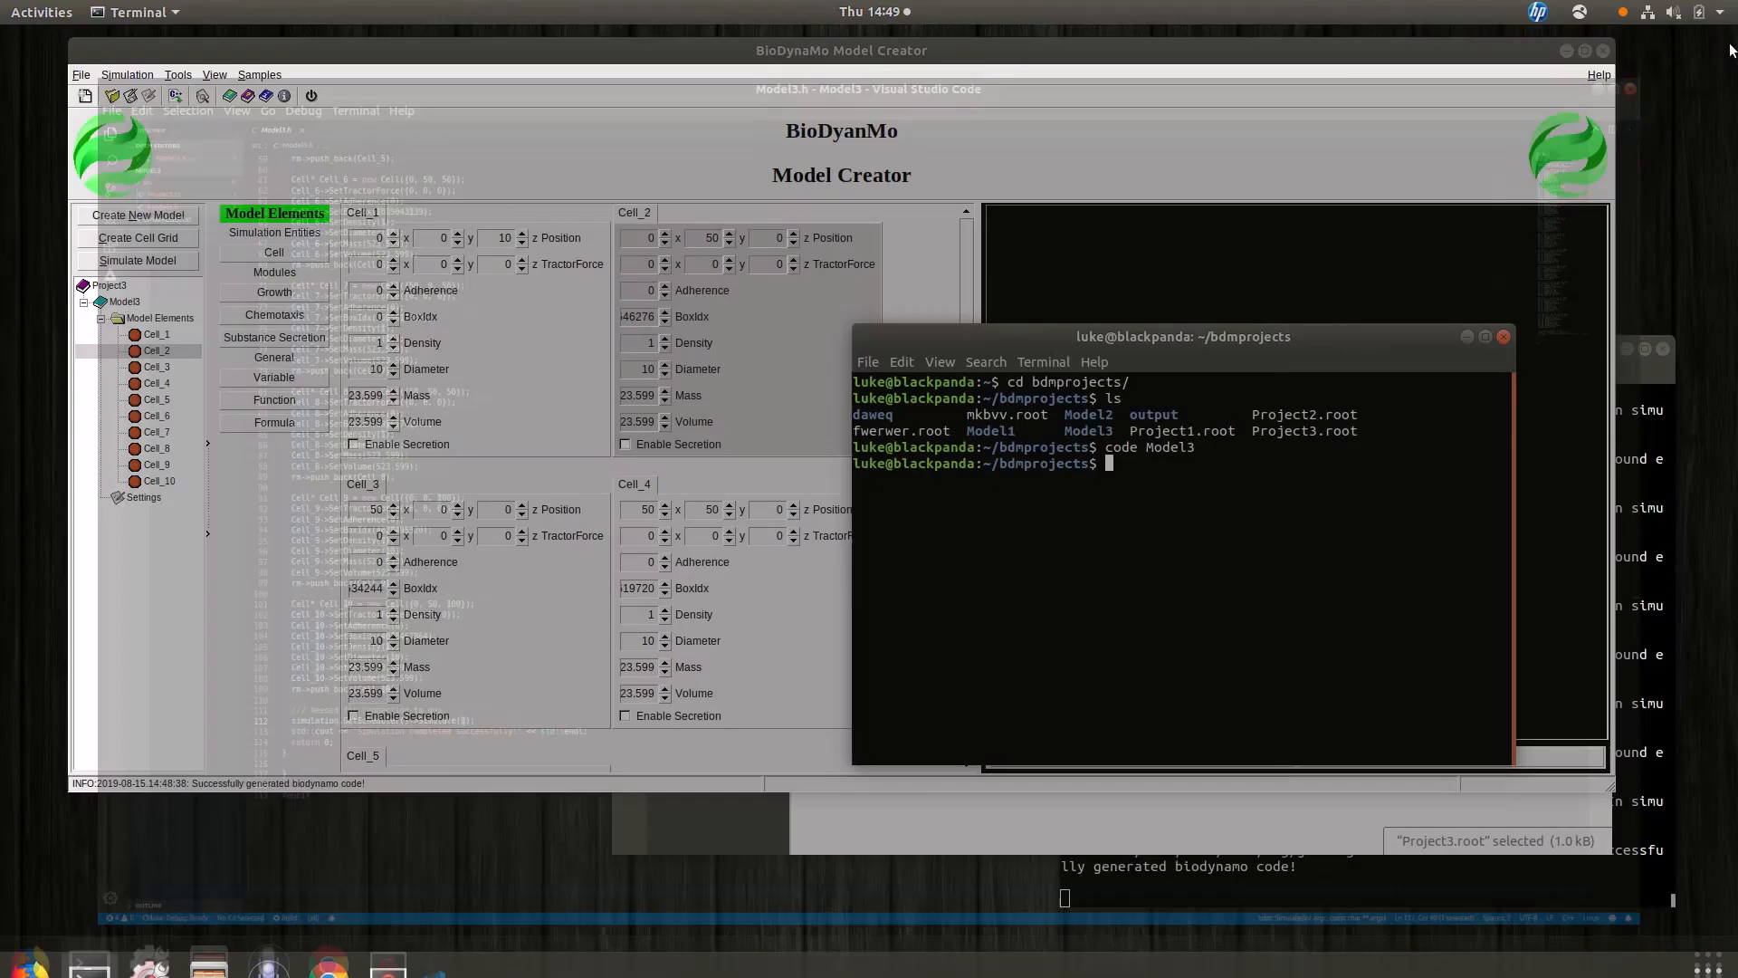
pyautogui.click(864, 142)
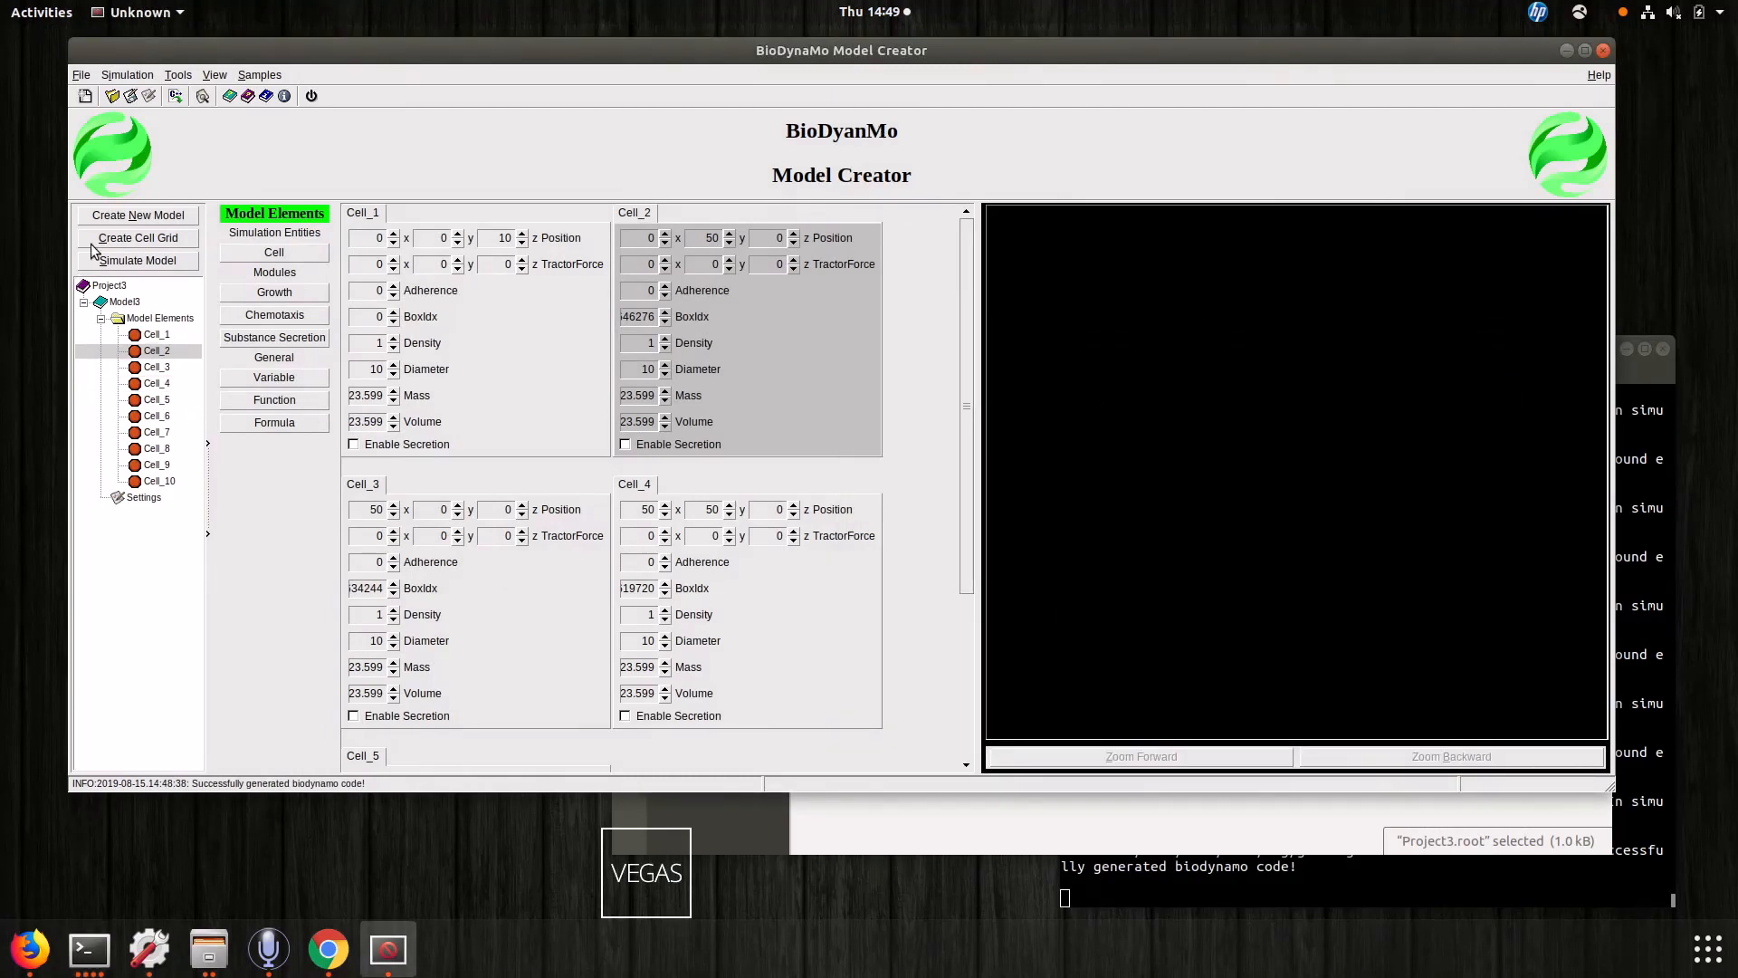
pyautogui.click(151, 265)
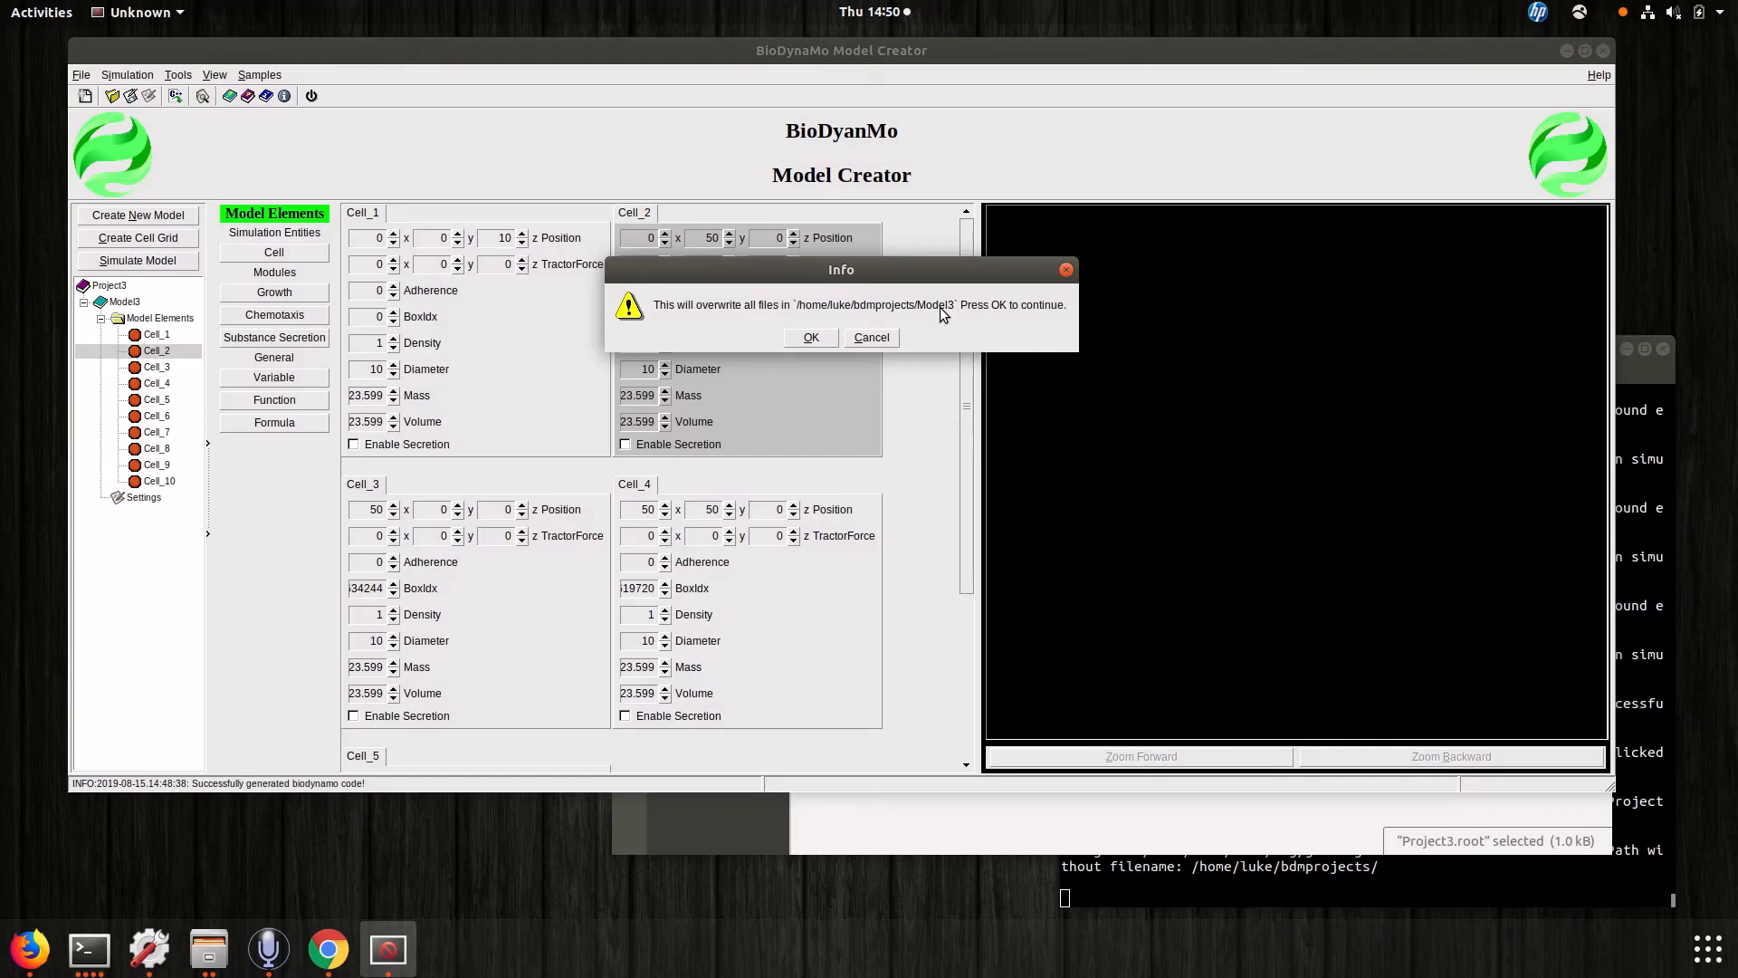
pyautogui.click(820, 341)
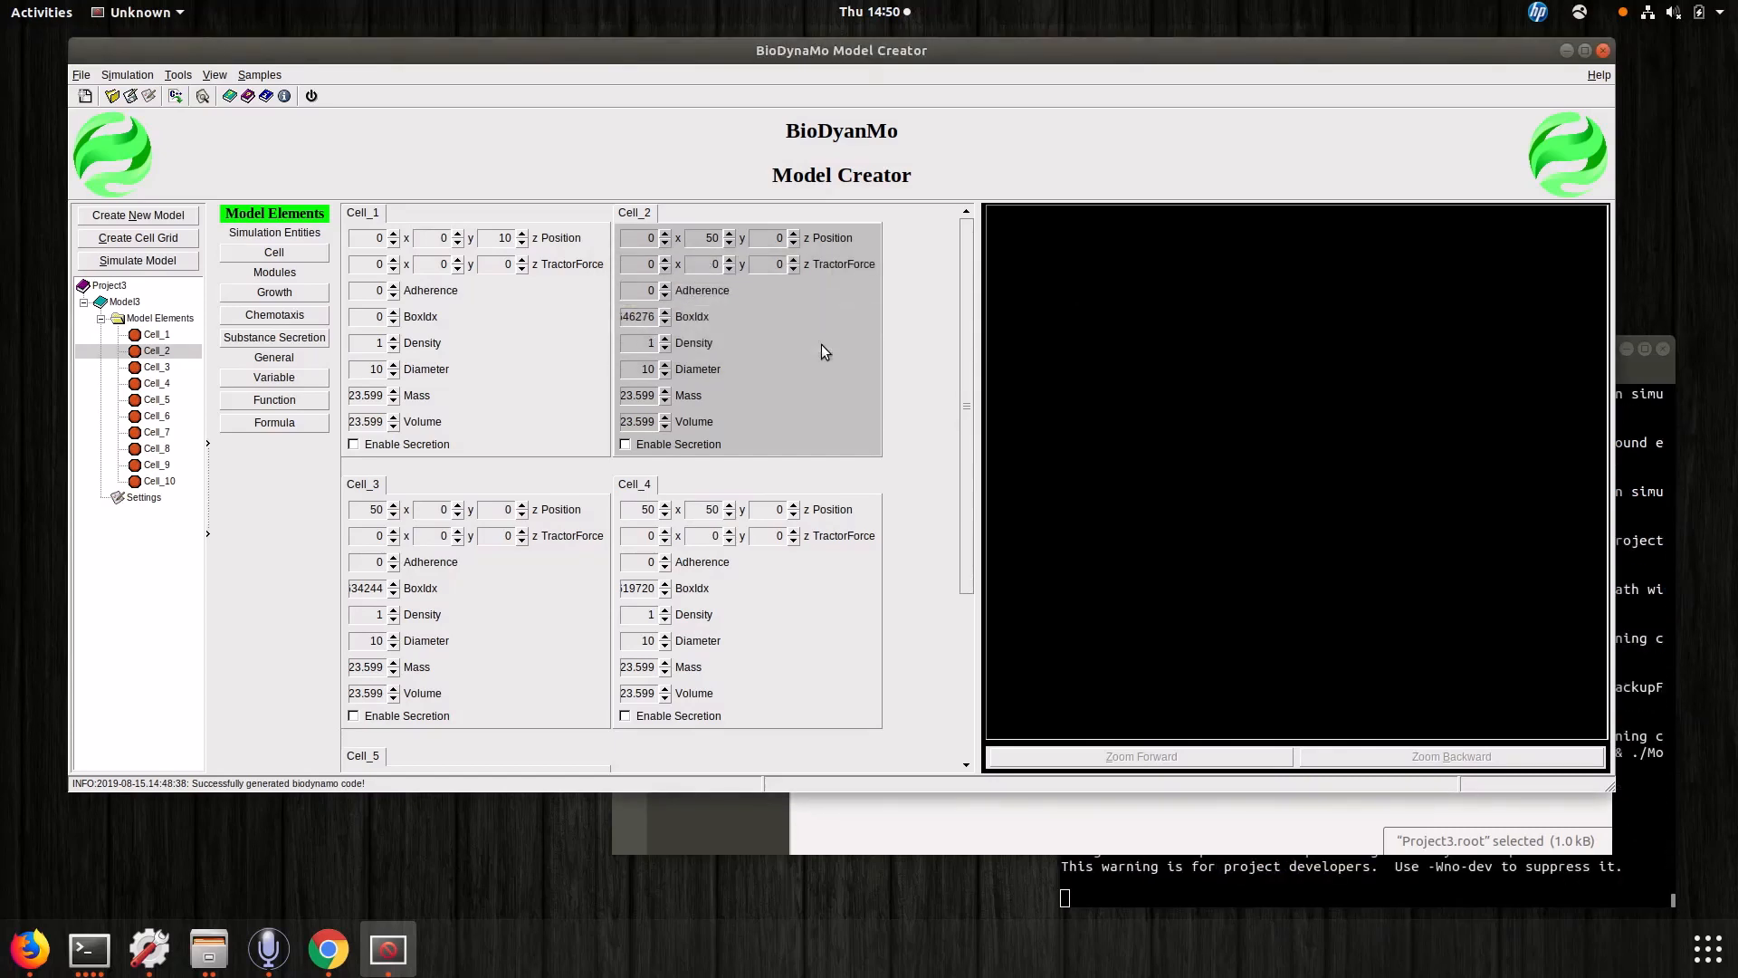
# Check the build output in the terminal and inspect the simulated Model3 cells from several angles in the 3D view.
pyautogui.click(1155, 882)
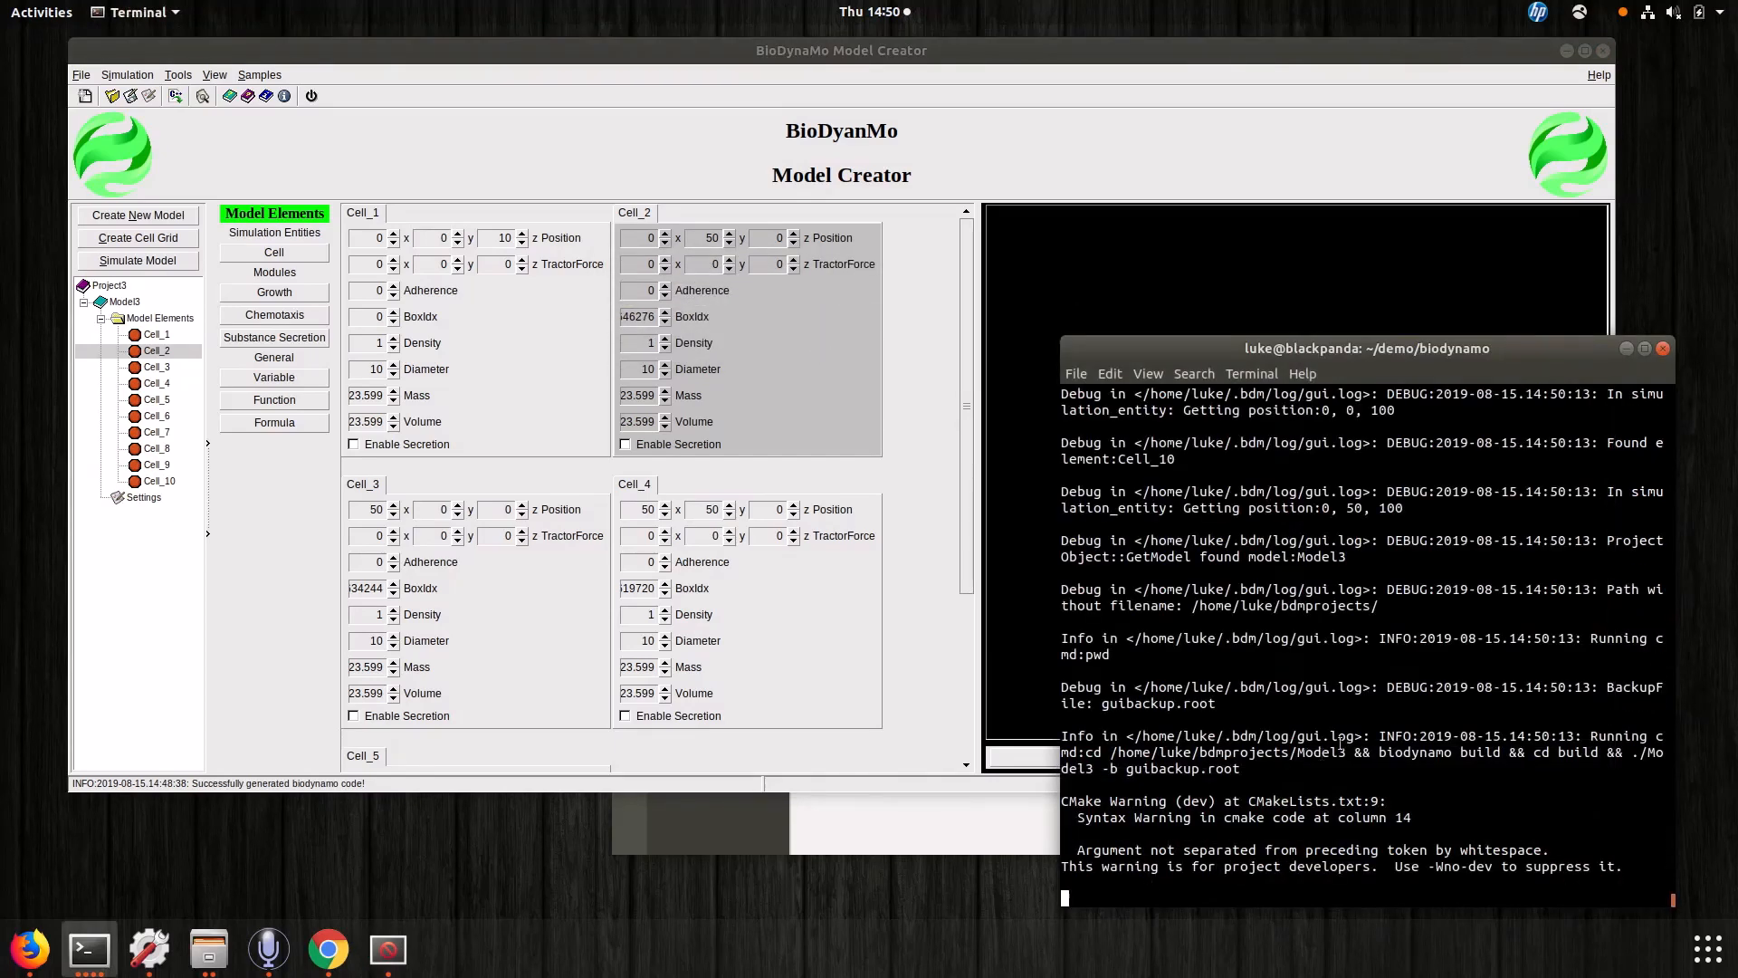
pyautogui.click(1107, 270)
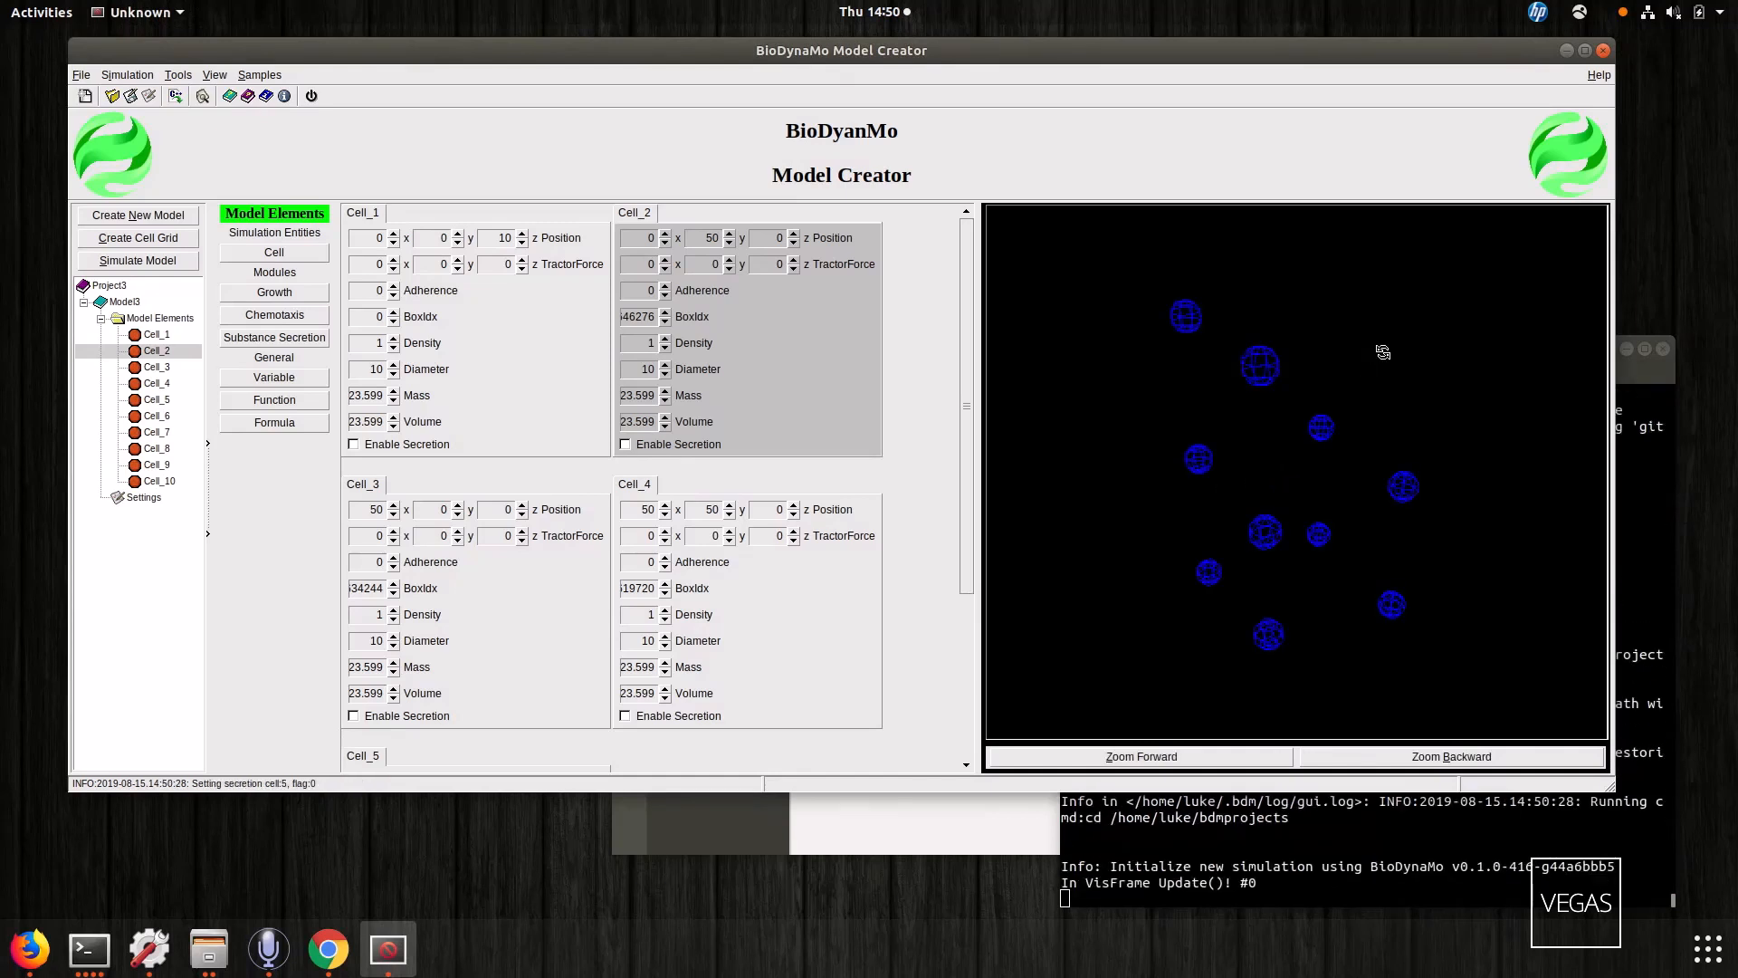
pyautogui.moveTo(1383, 353); pyautogui.dragTo(1334, 338)
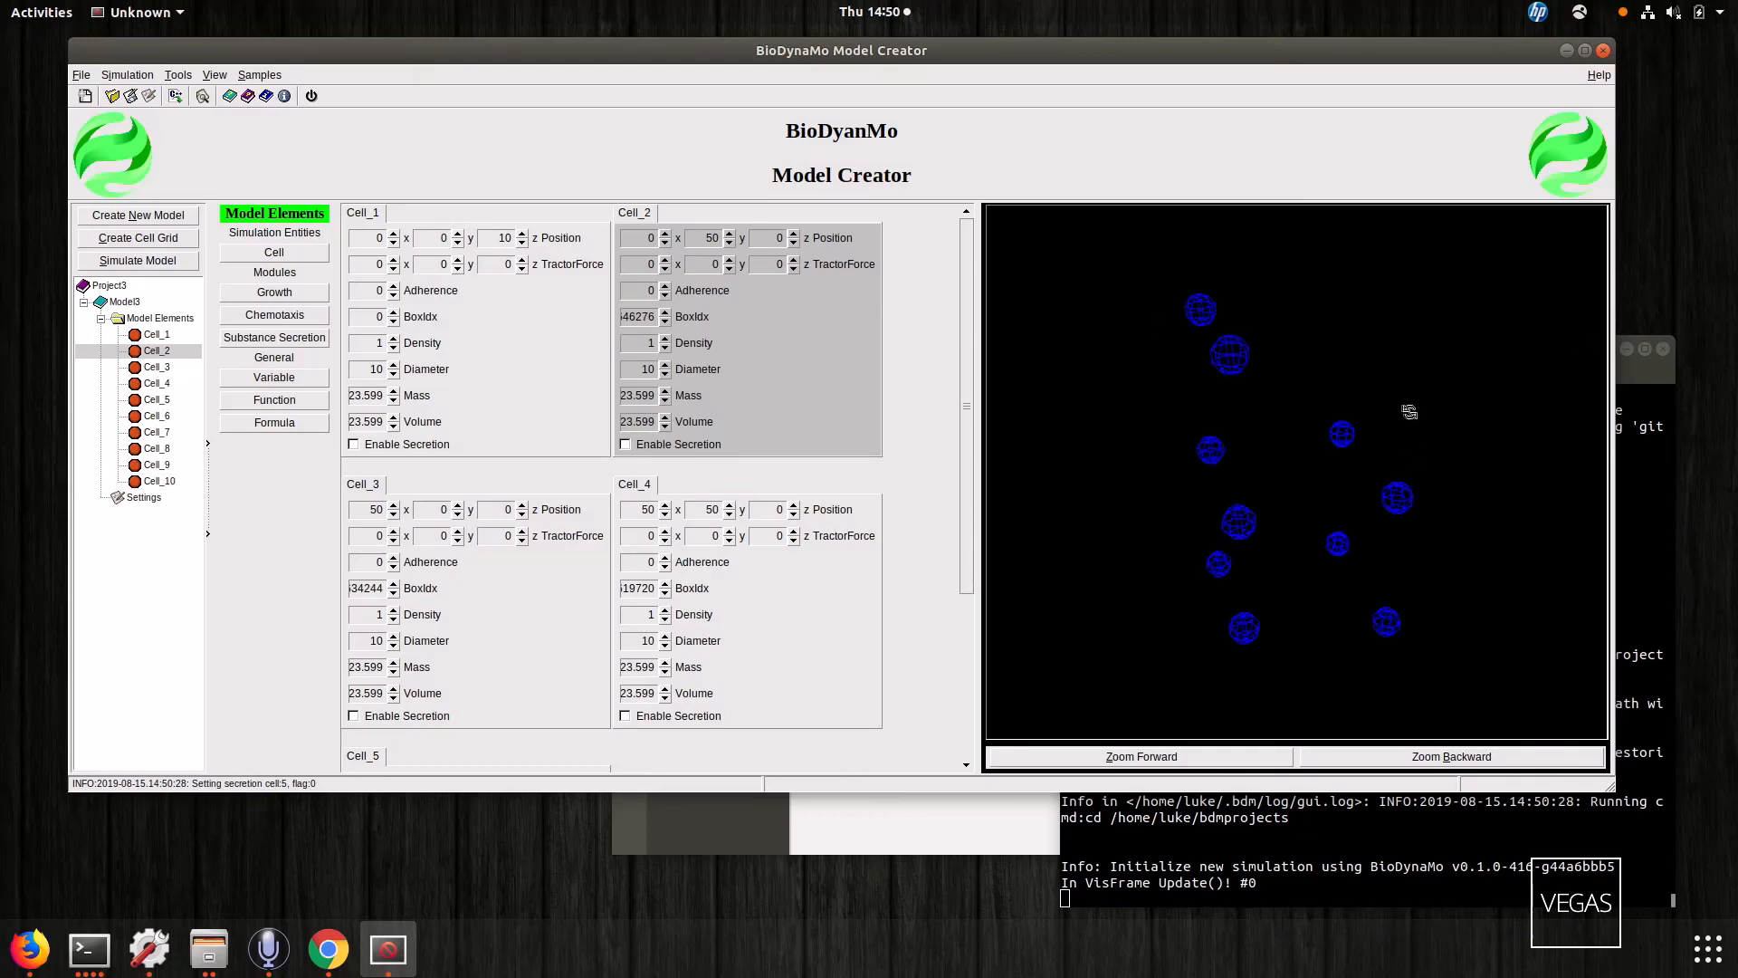
pyautogui.moveTo(1409, 412); pyautogui.dragTo(1385, 377)
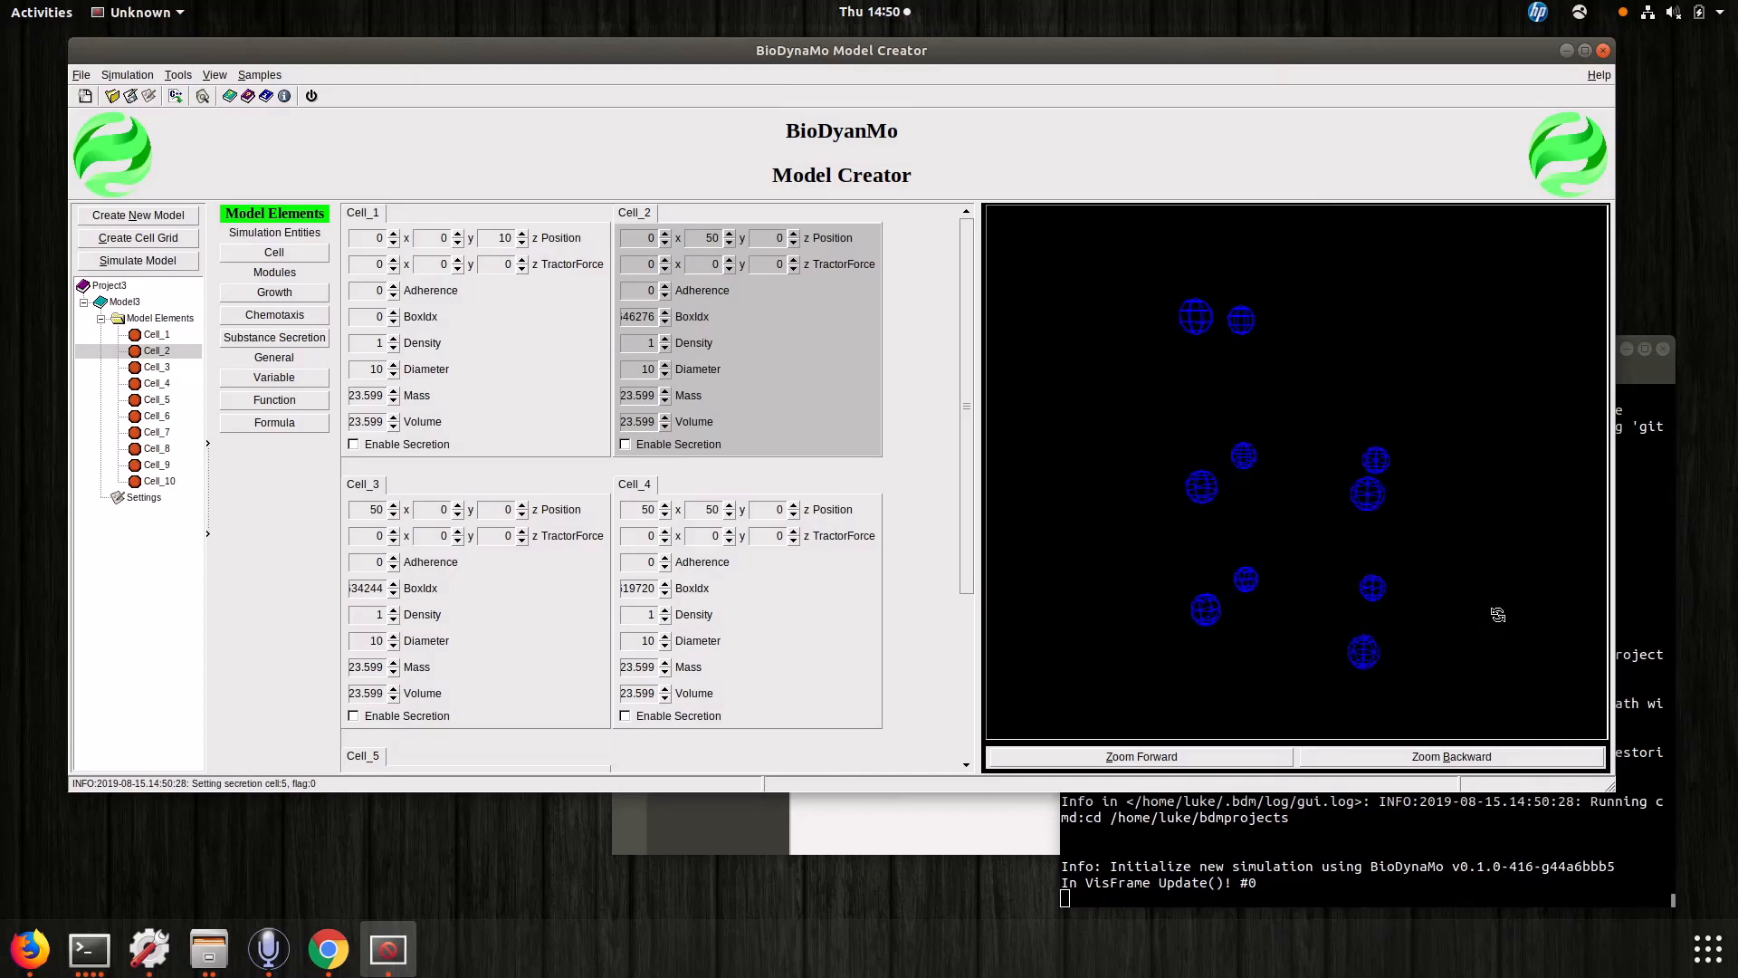
pyautogui.moveTo(1498, 613); pyautogui.dragTo(1443, 545)
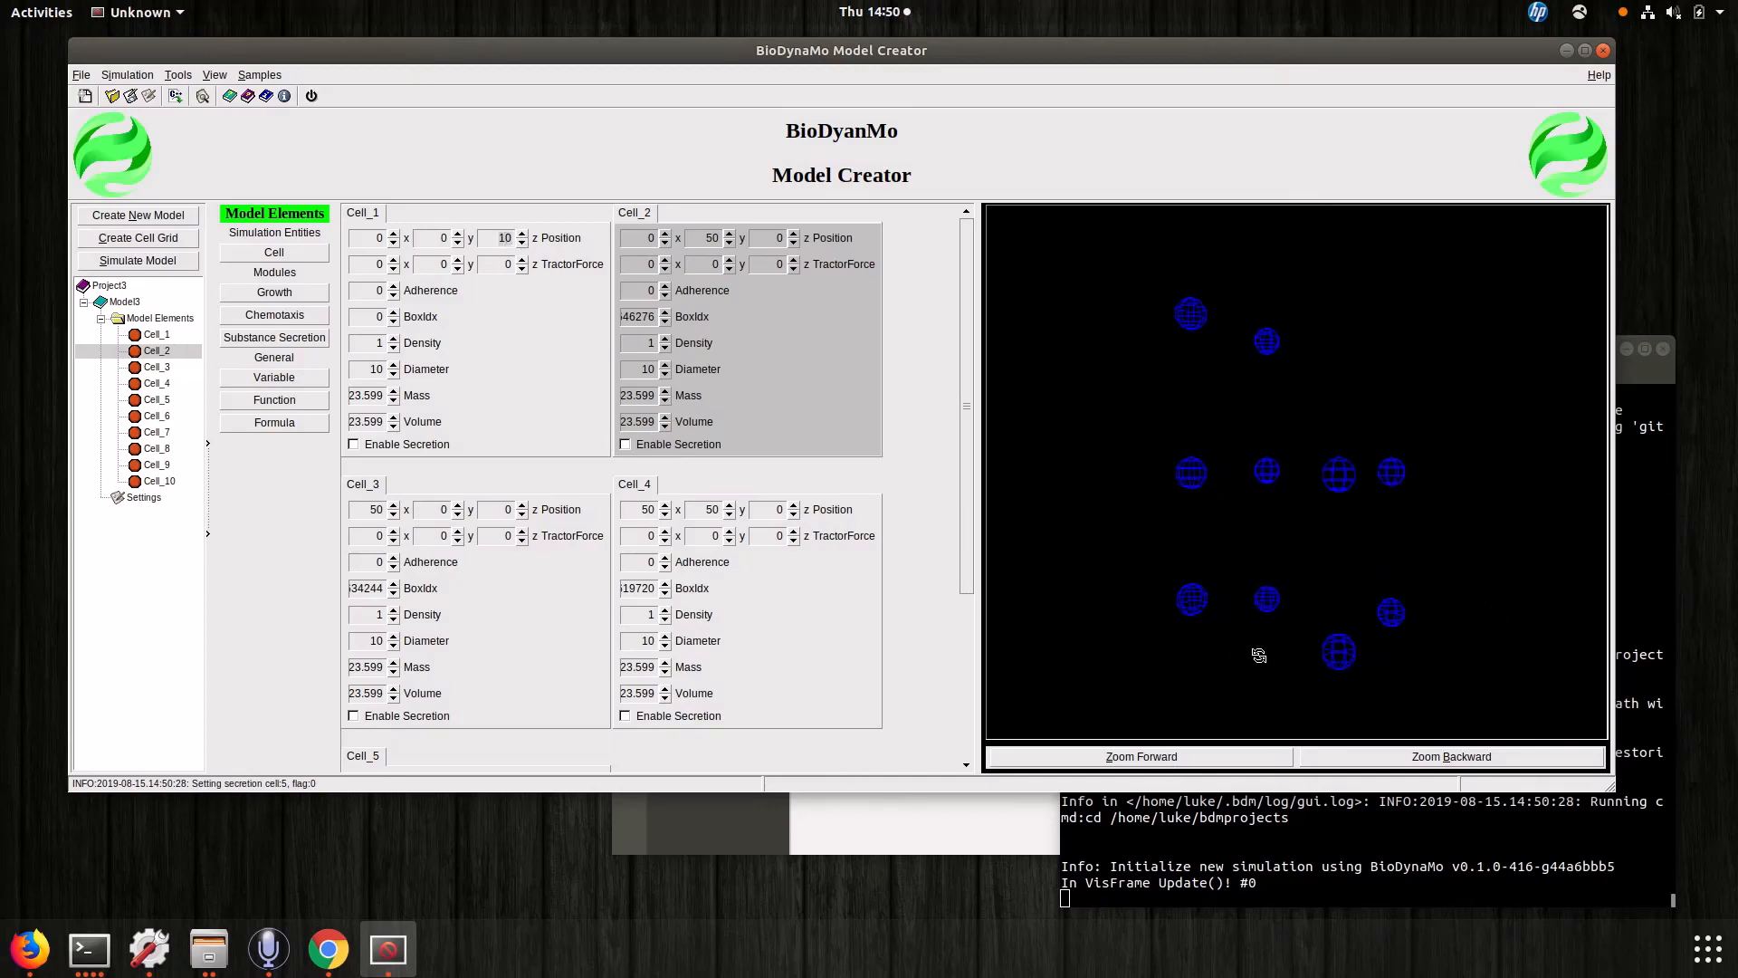
pyautogui.moveTo(1260, 651); pyautogui.dragTo(1268, 621)
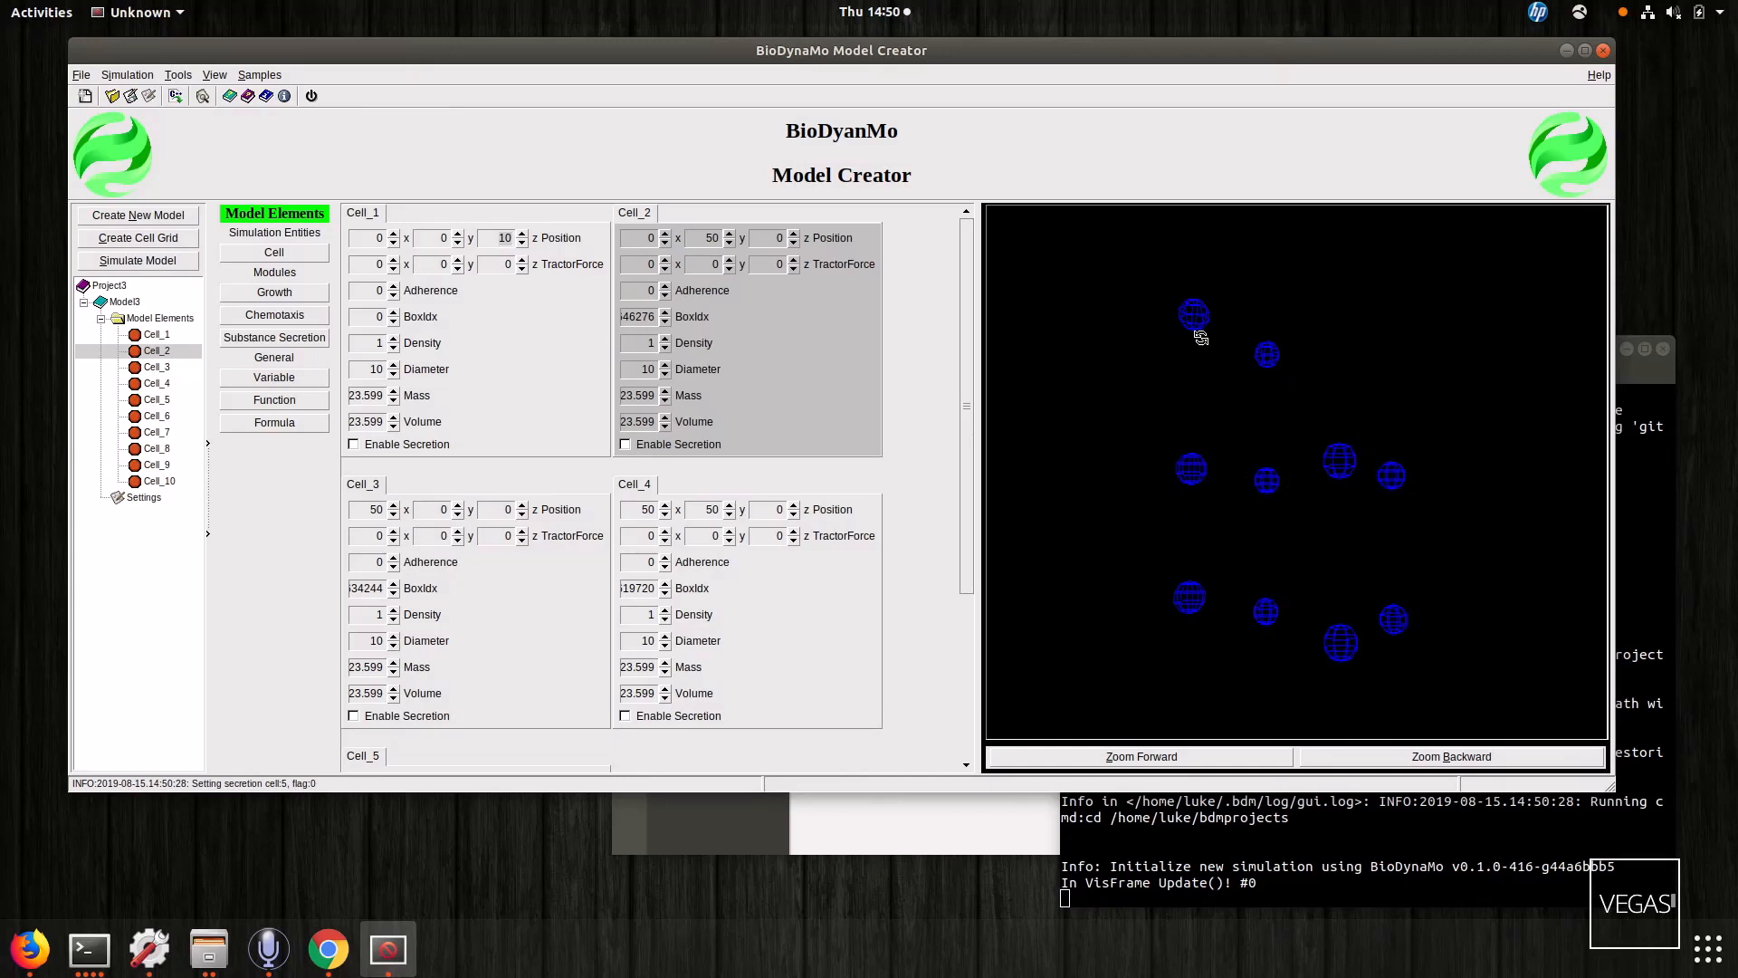
pyautogui.moveTo(1357, 338); pyautogui.dragTo(1374, 455)
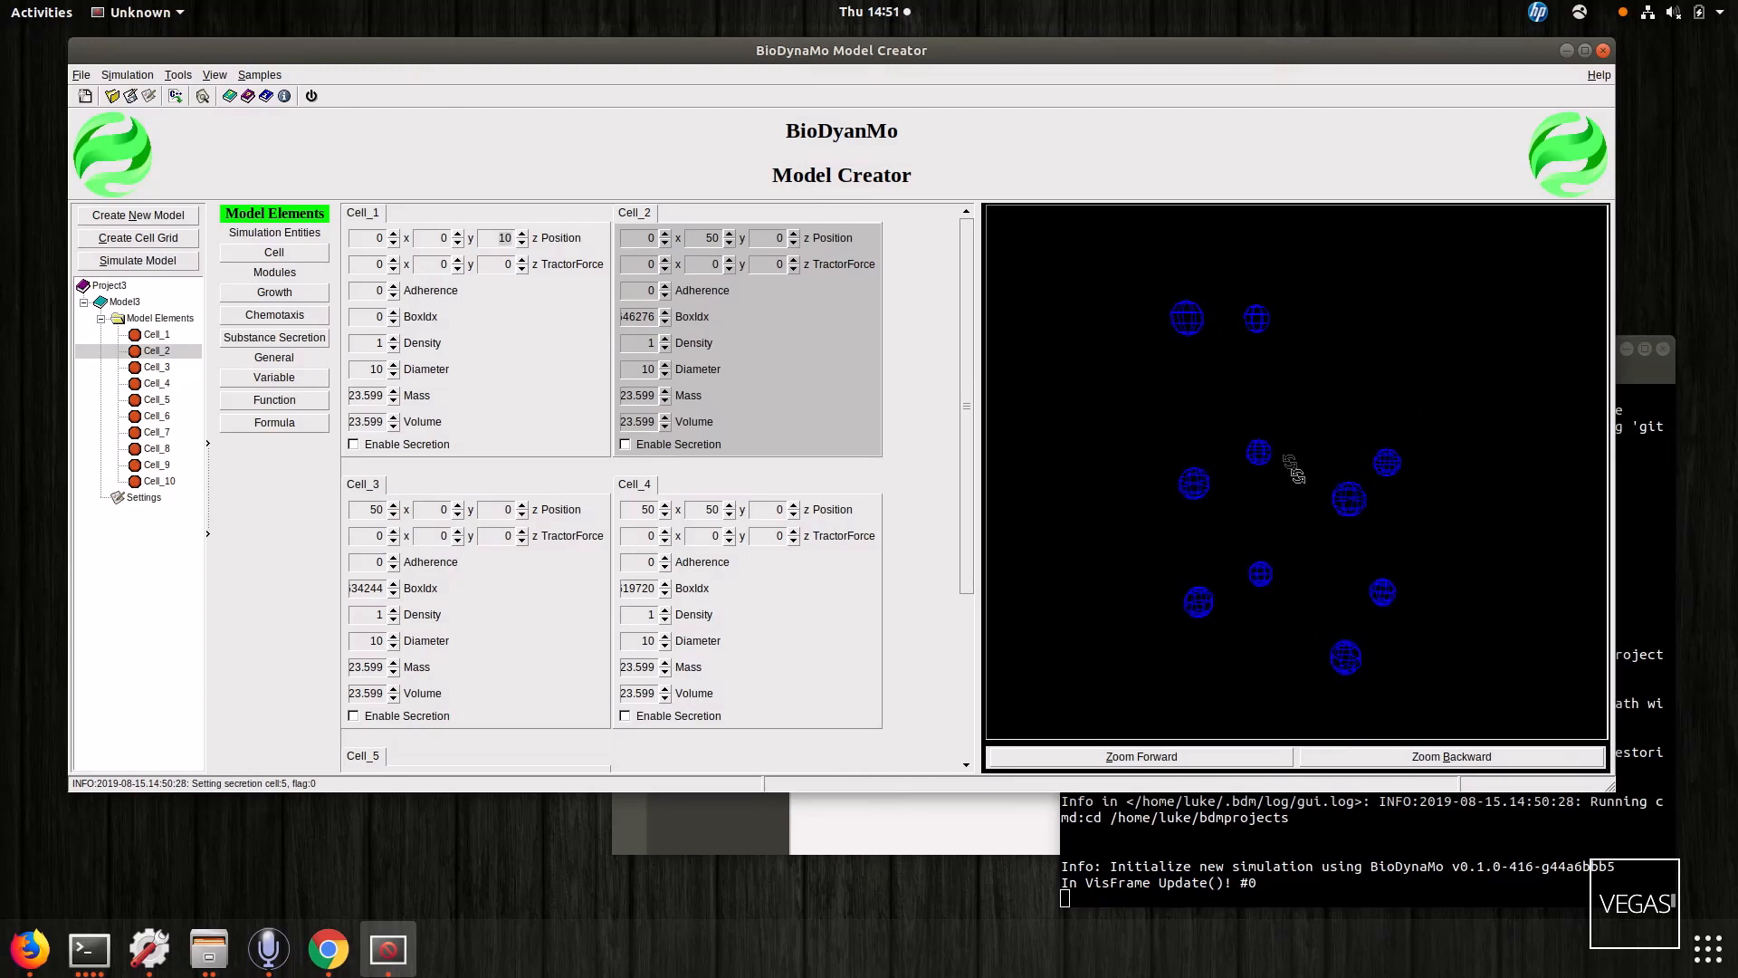
# Browse the properties of Model3's cells from Cell_3 through Cell_9.
pyautogui.press('Down')
pyautogui.press('Down')
pyautogui.press('Down')
pyautogui.press('Down')
pyautogui.press('Down')
pyautogui.press('Down')
pyautogui.press('Down')
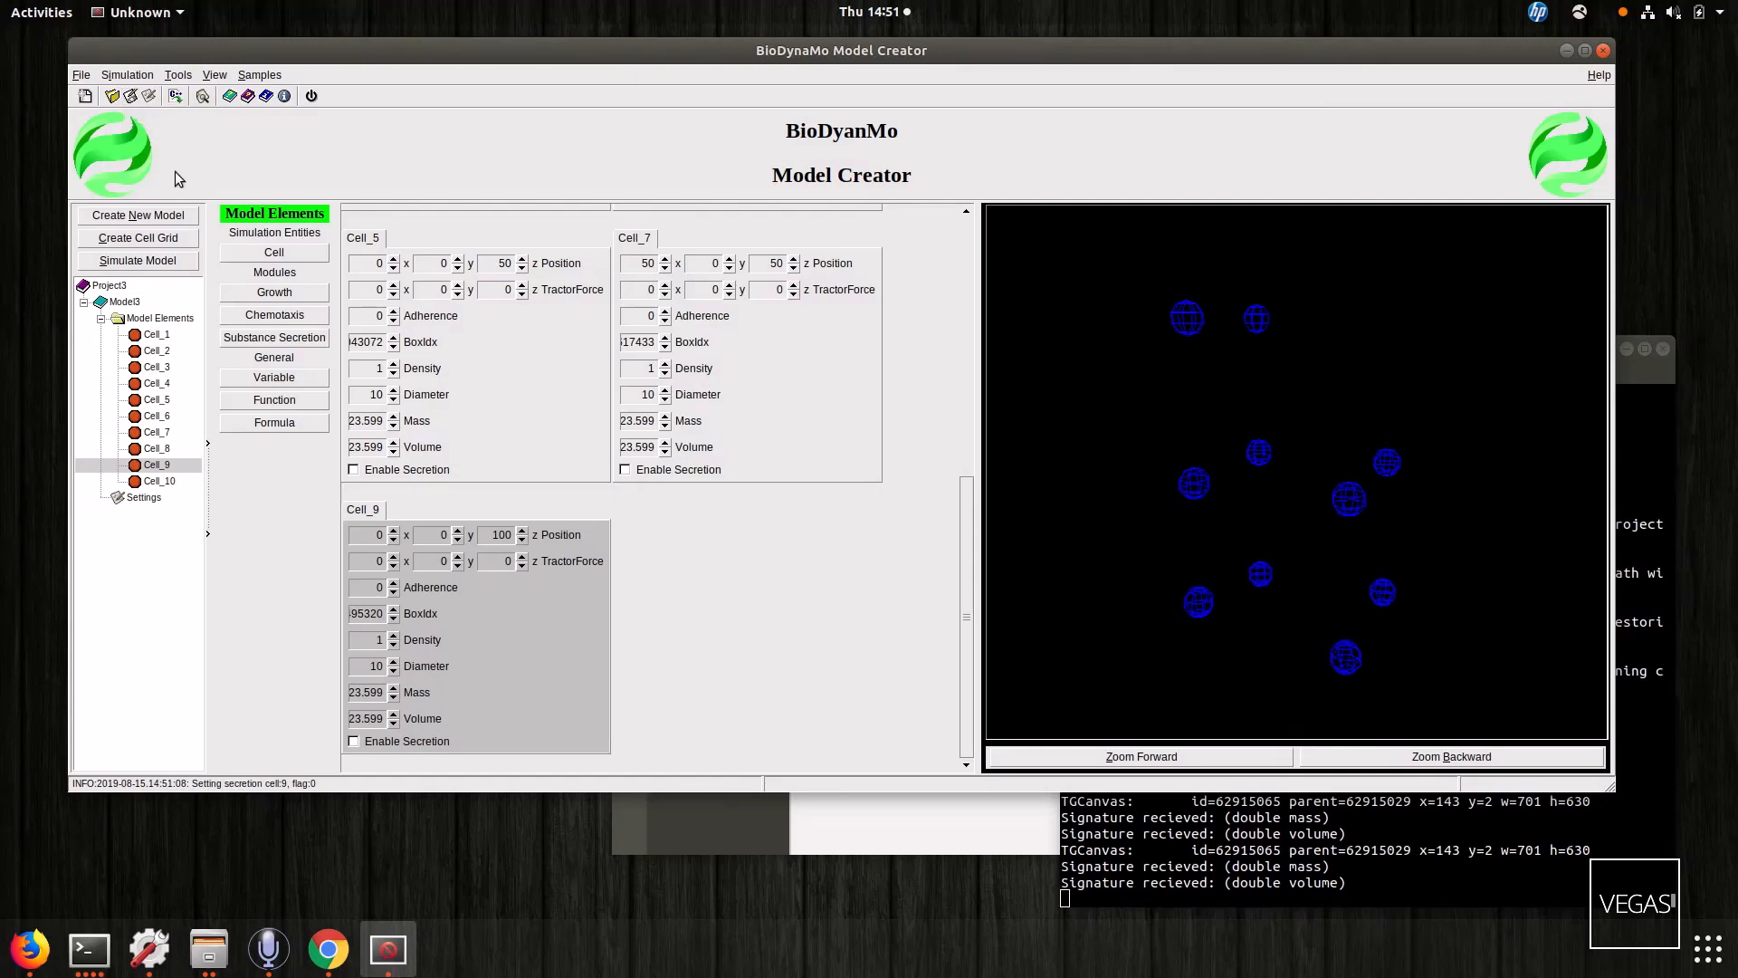
# Save the current project and reload Project3.root from the bdmprojects folder.
pyautogui.click(131, 95)
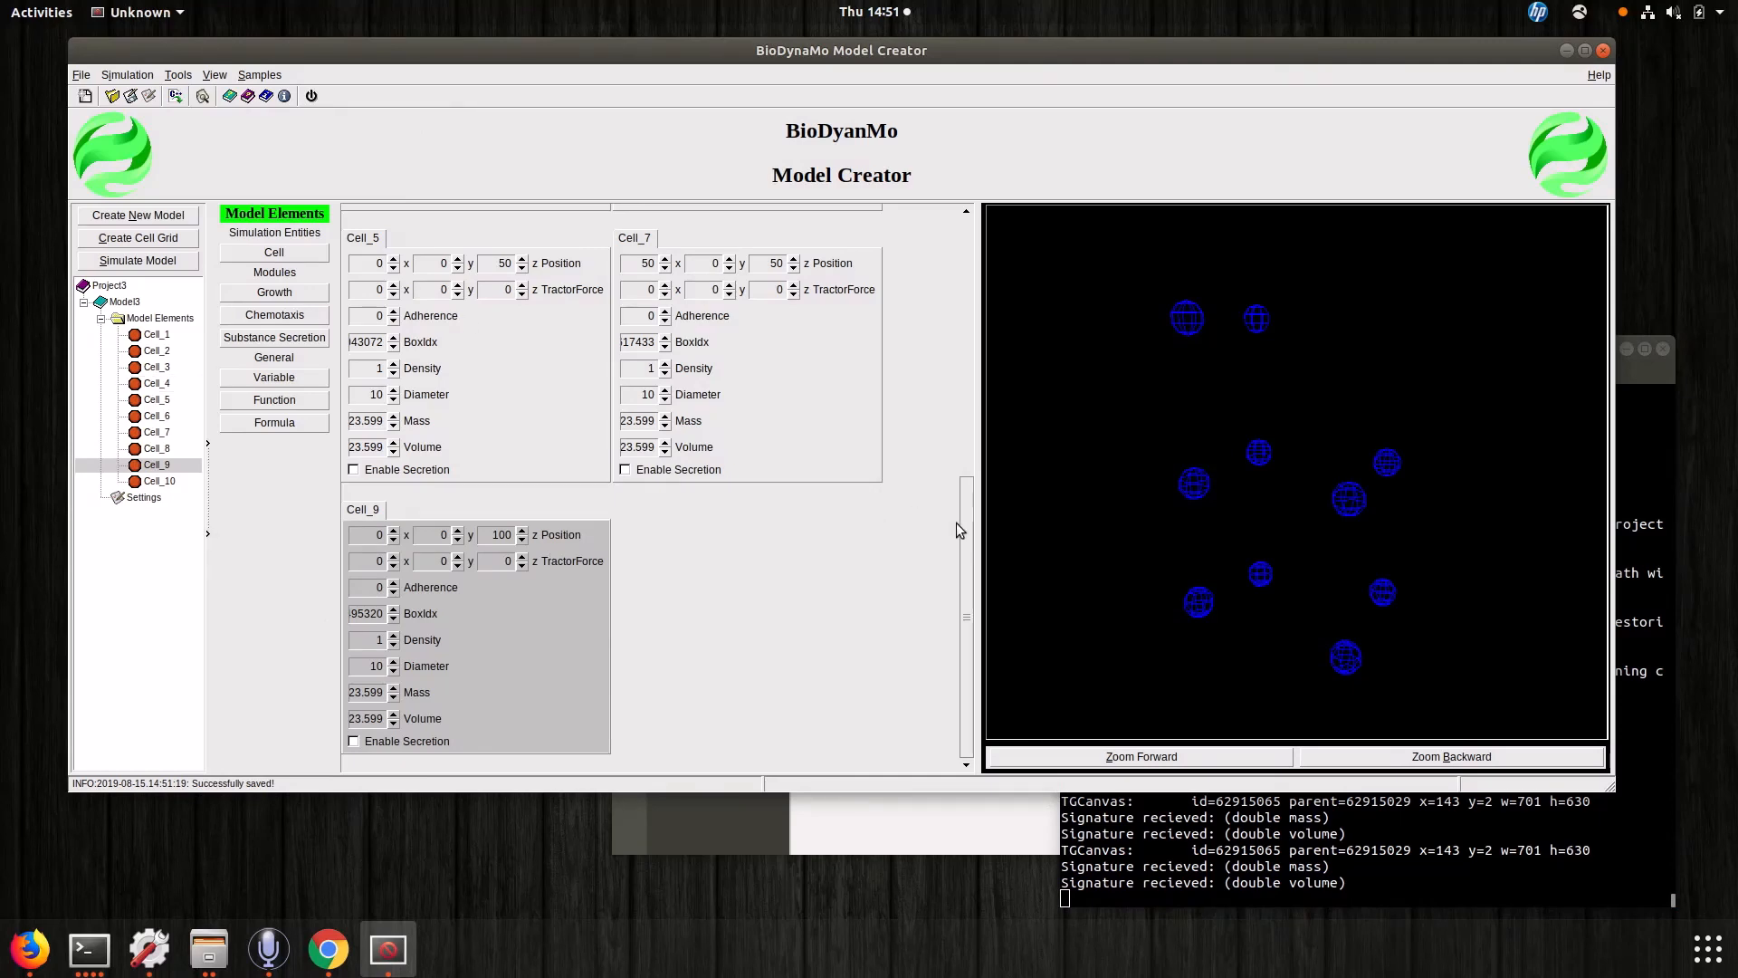
pyautogui.moveTo(959, 523); pyautogui.dragTo(991, 222)
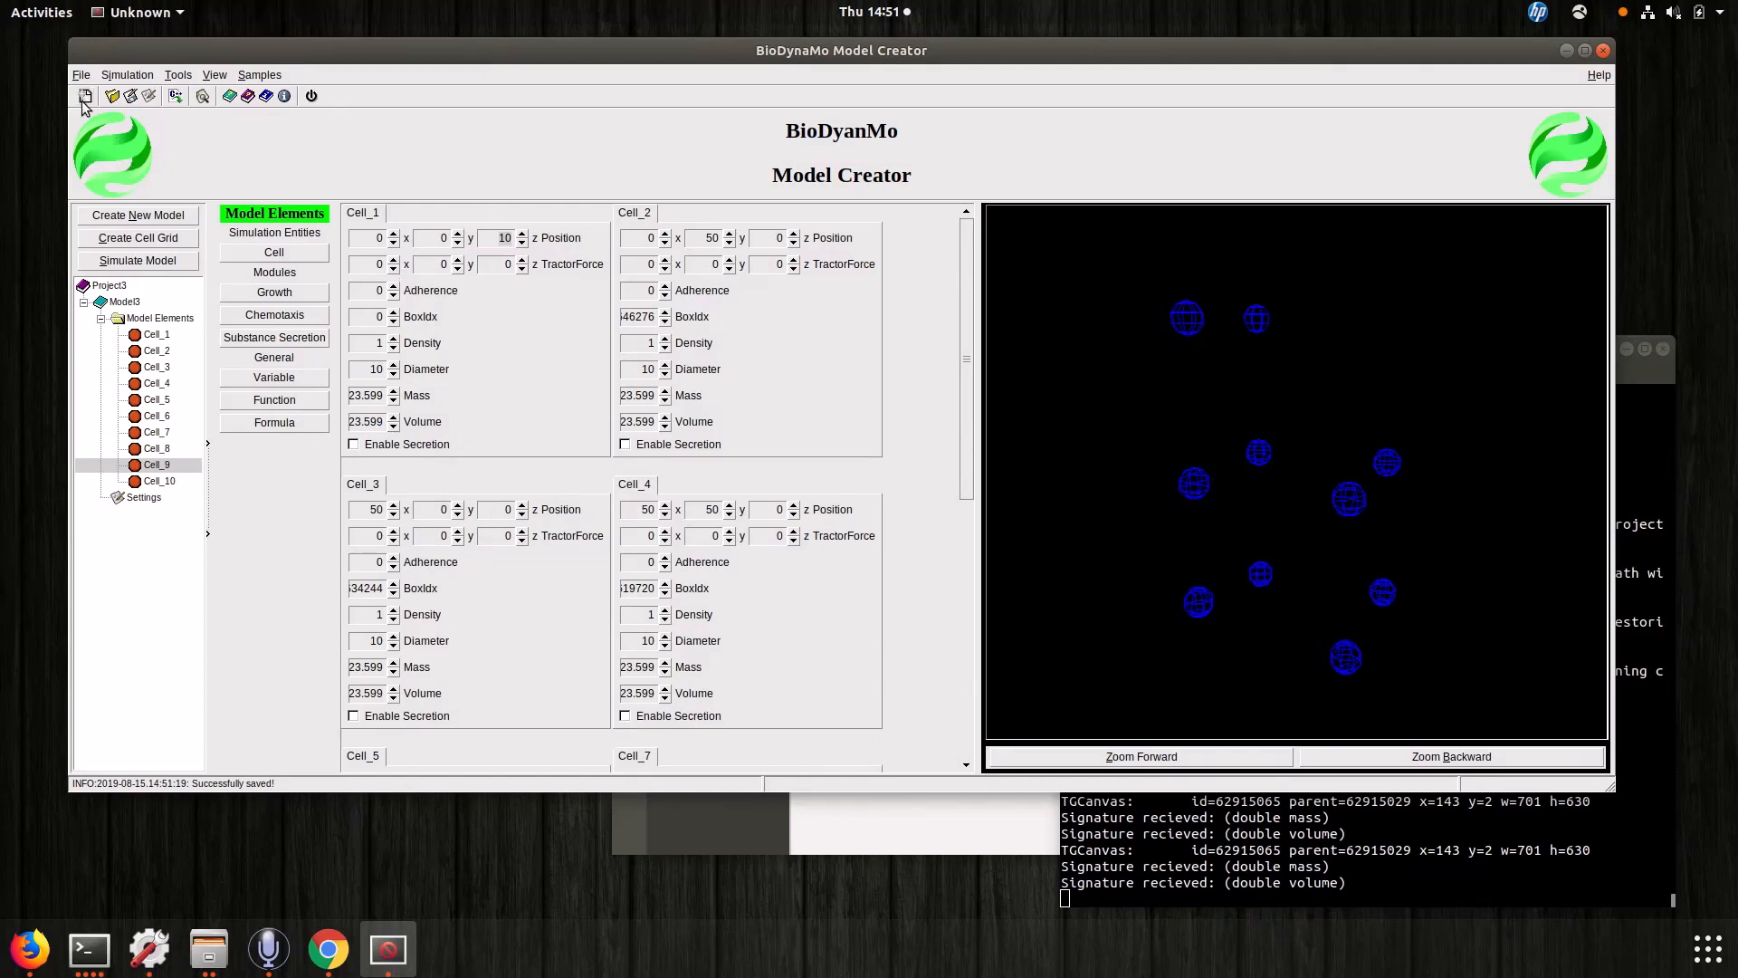
pyautogui.click(112, 95)
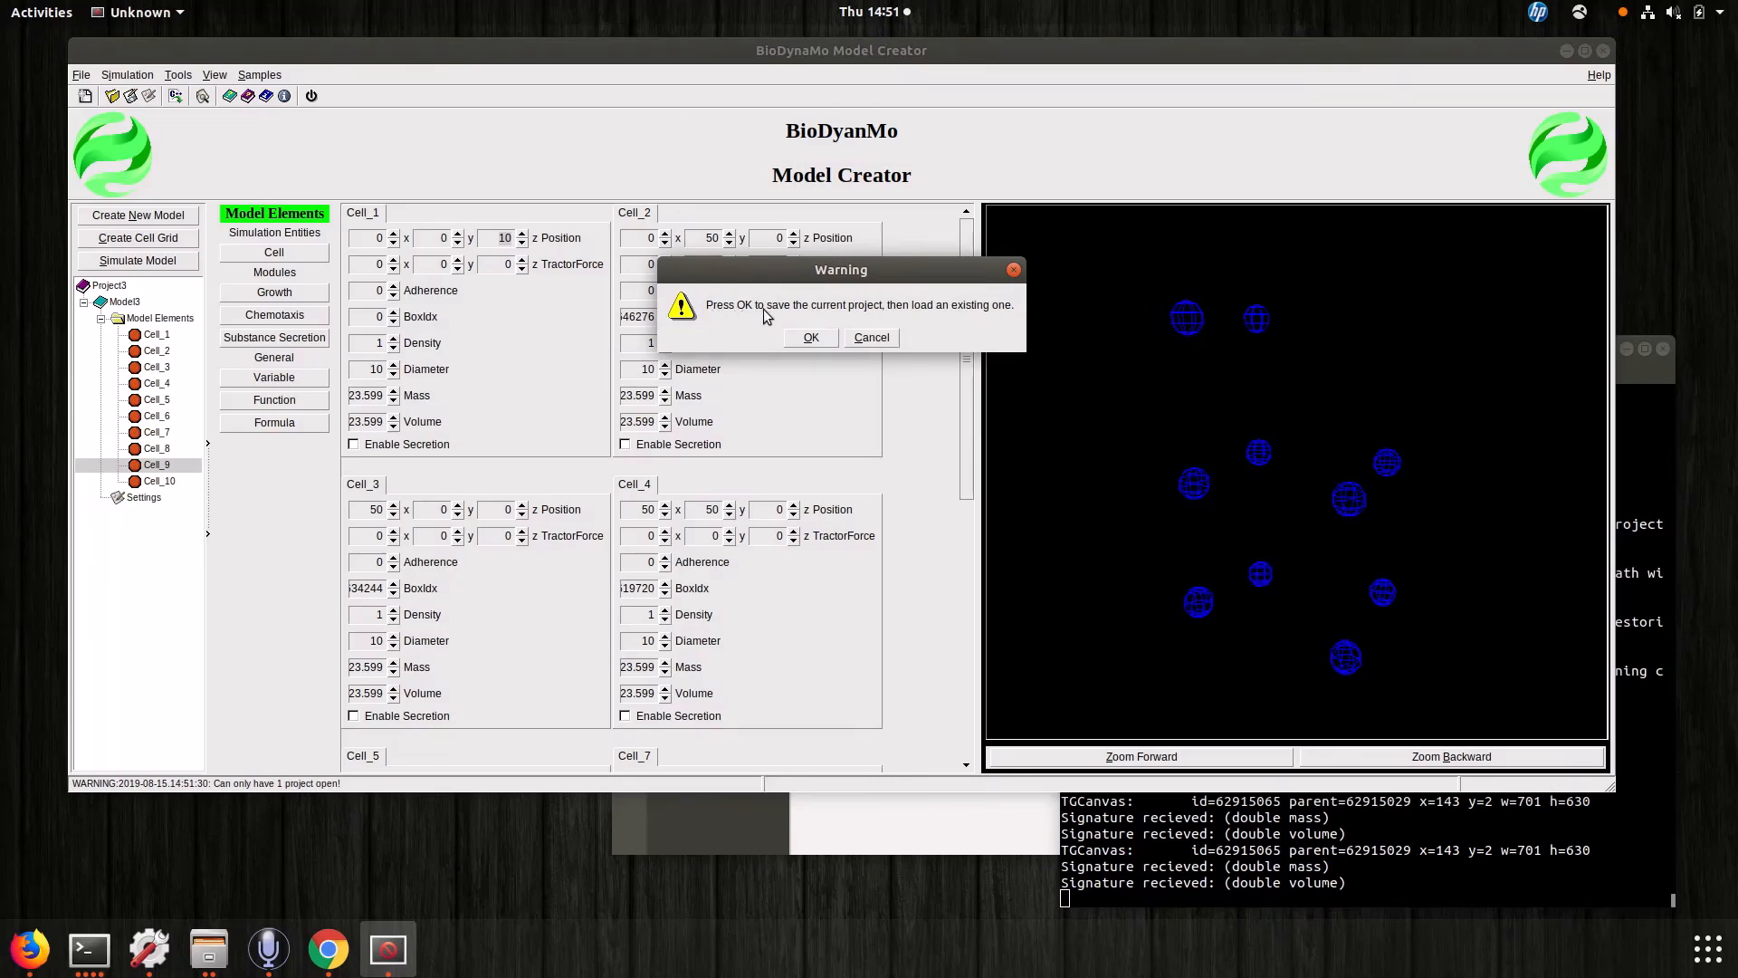
pyautogui.click(808, 337)
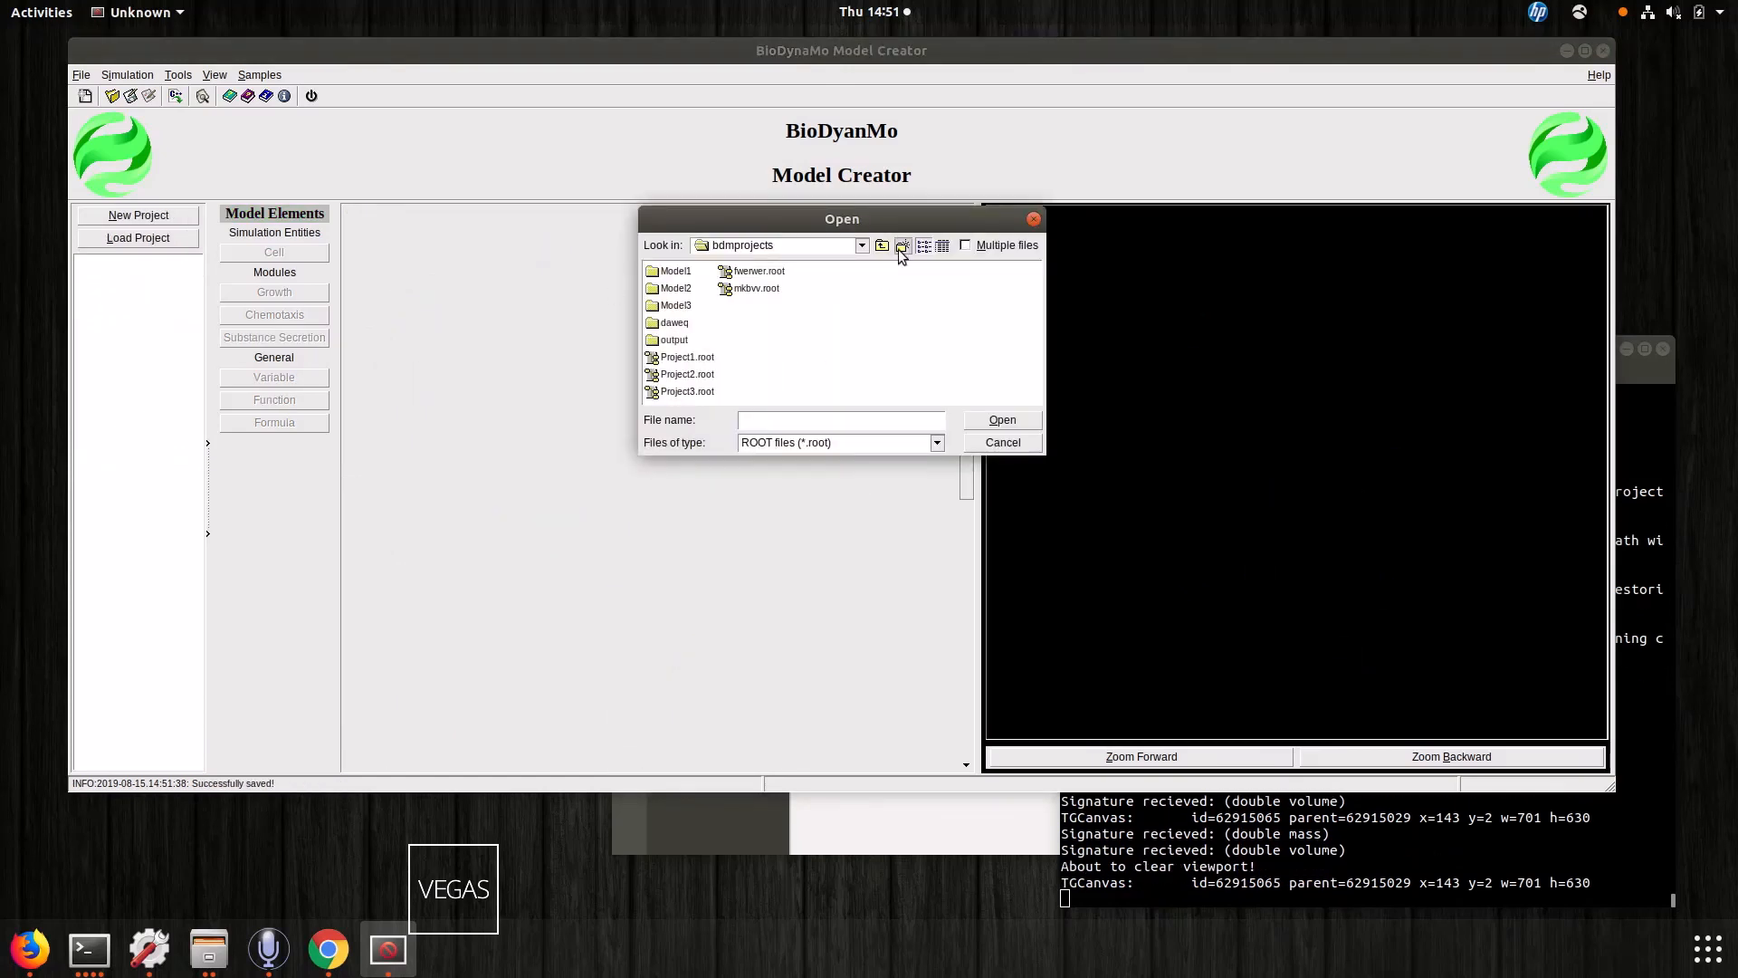
pyautogui.click(688, 392)
pyautogui.click(1030, 421)
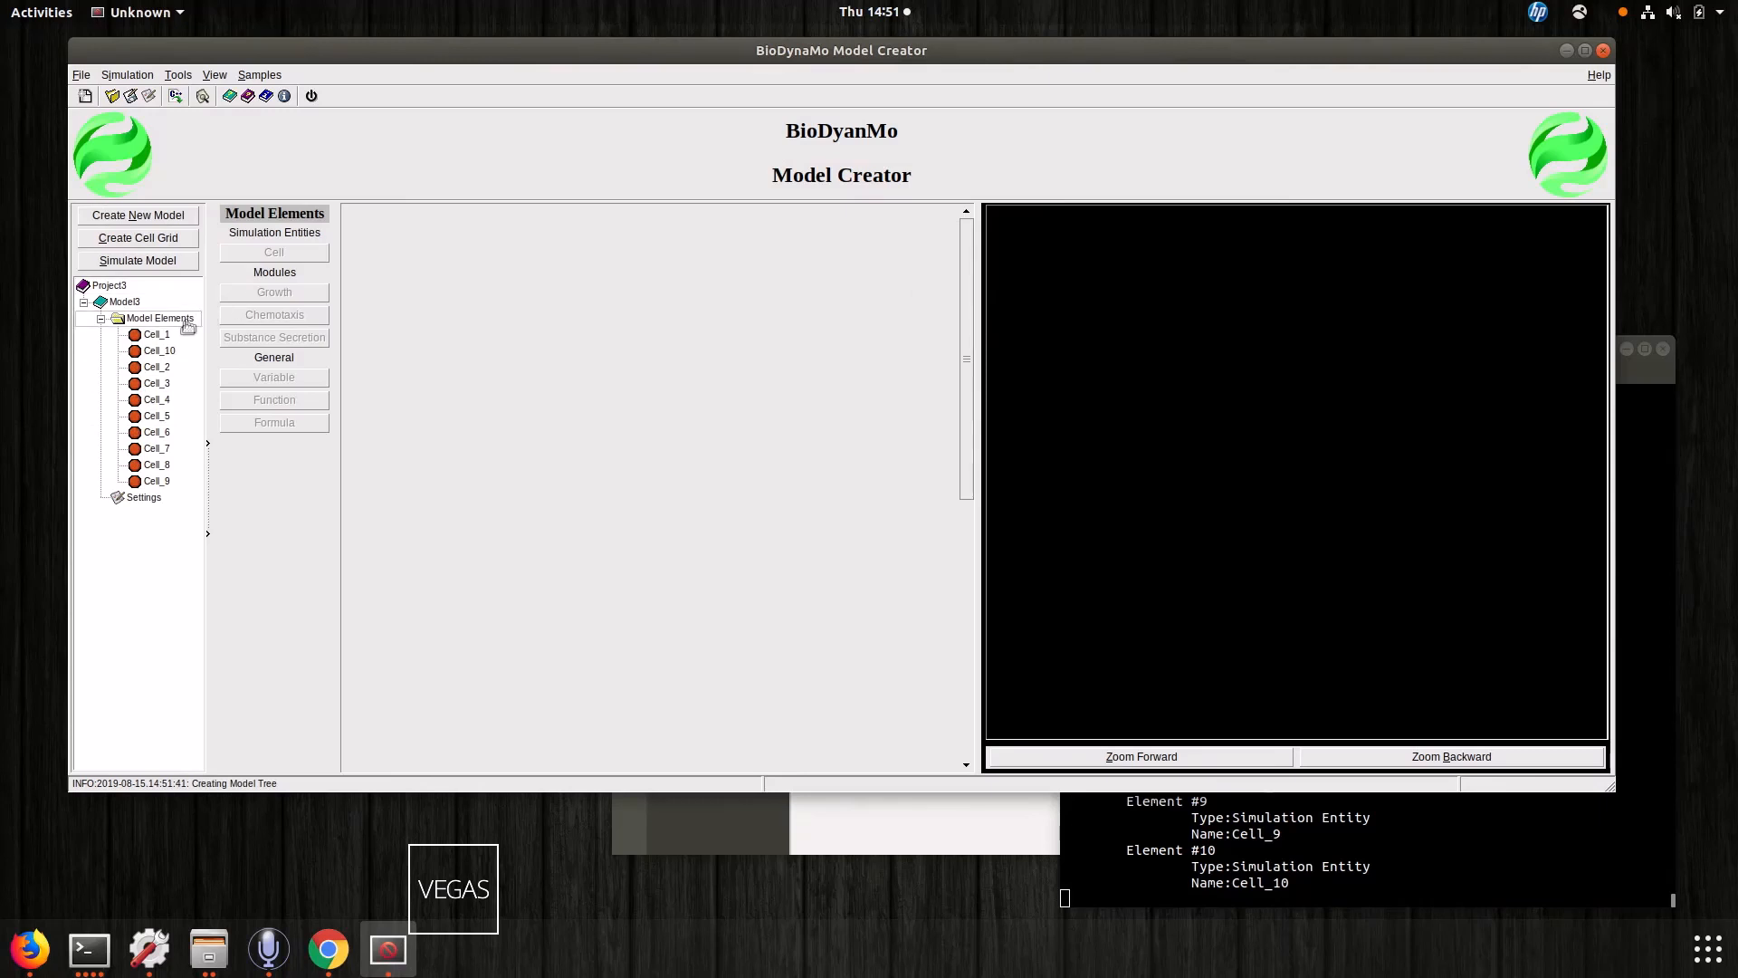
# Display the reloaded Cell_1 to check its z position, and close the Model Creator.
pyautogui.click(156, 334)
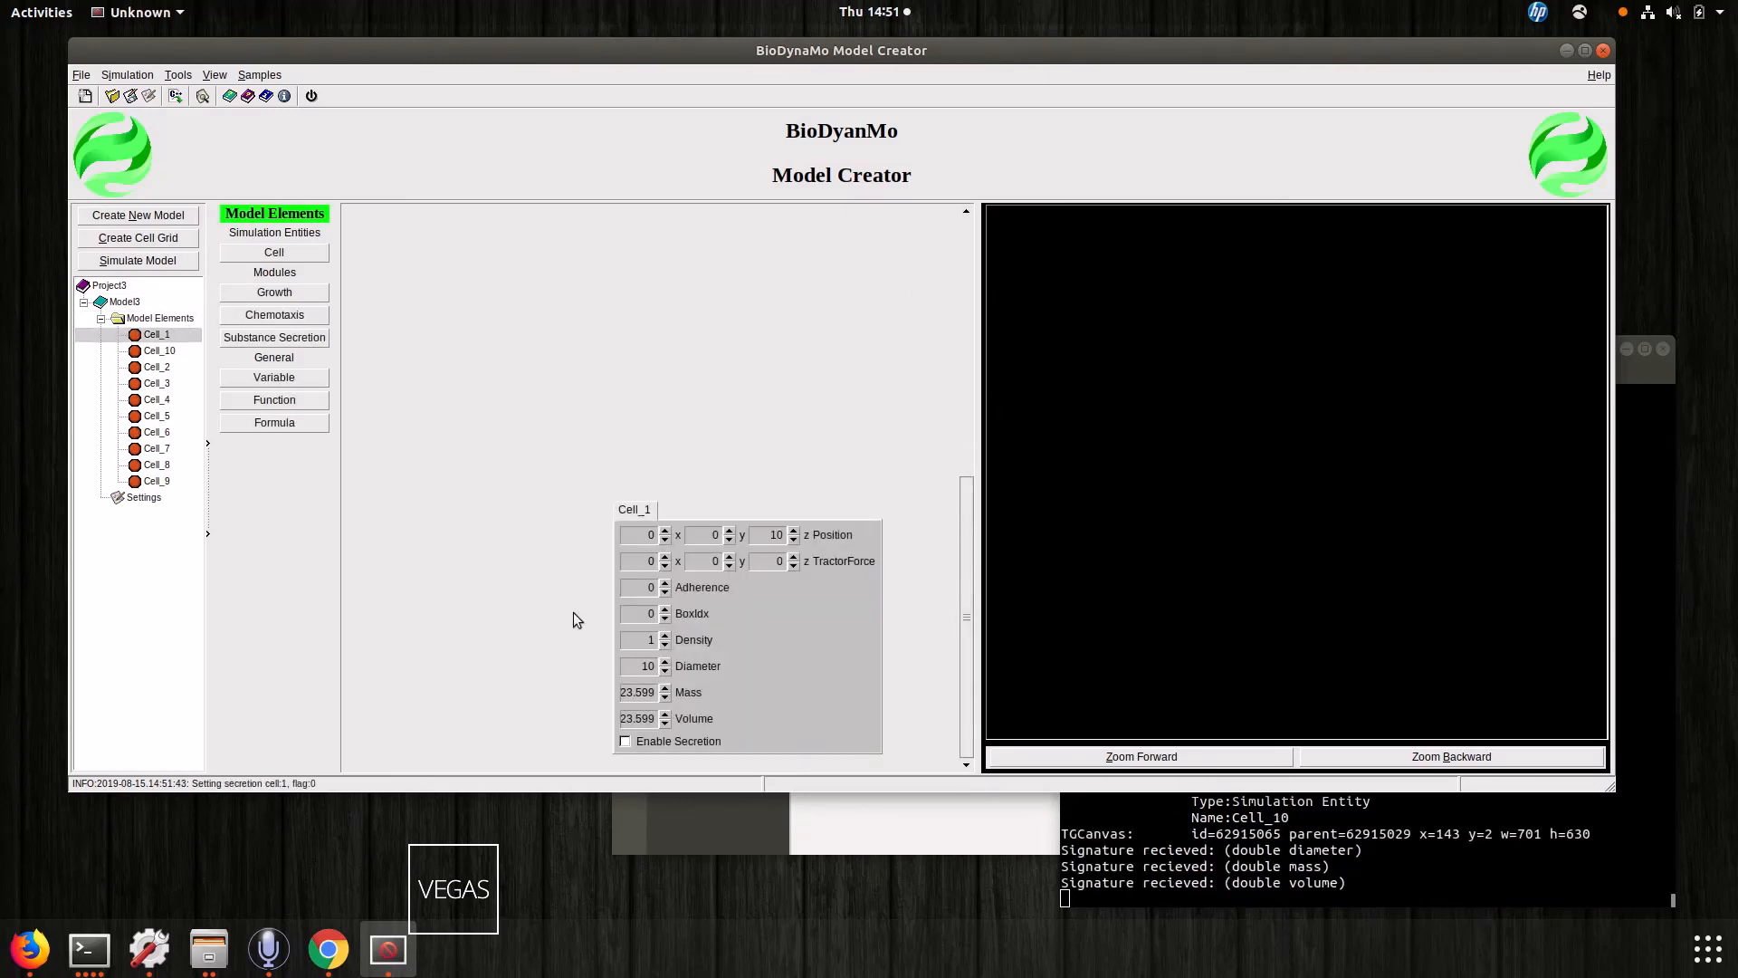
pyautogui.click(768, 539)
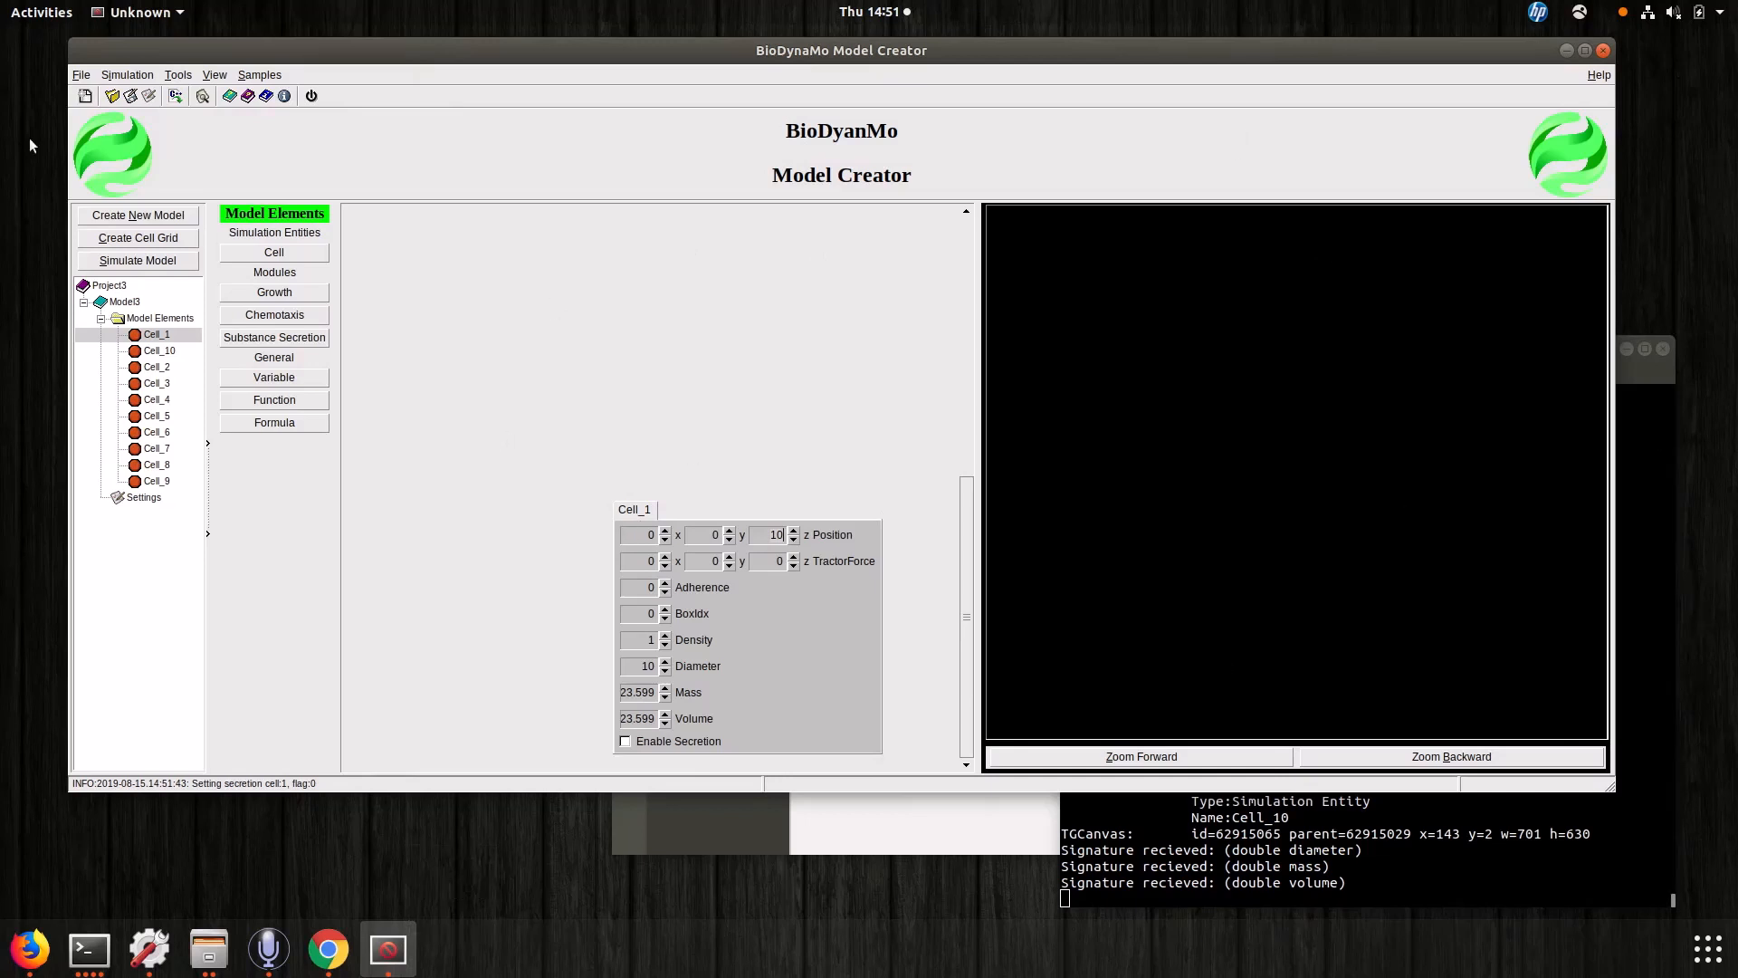
pyautogui.click(1604, 52)
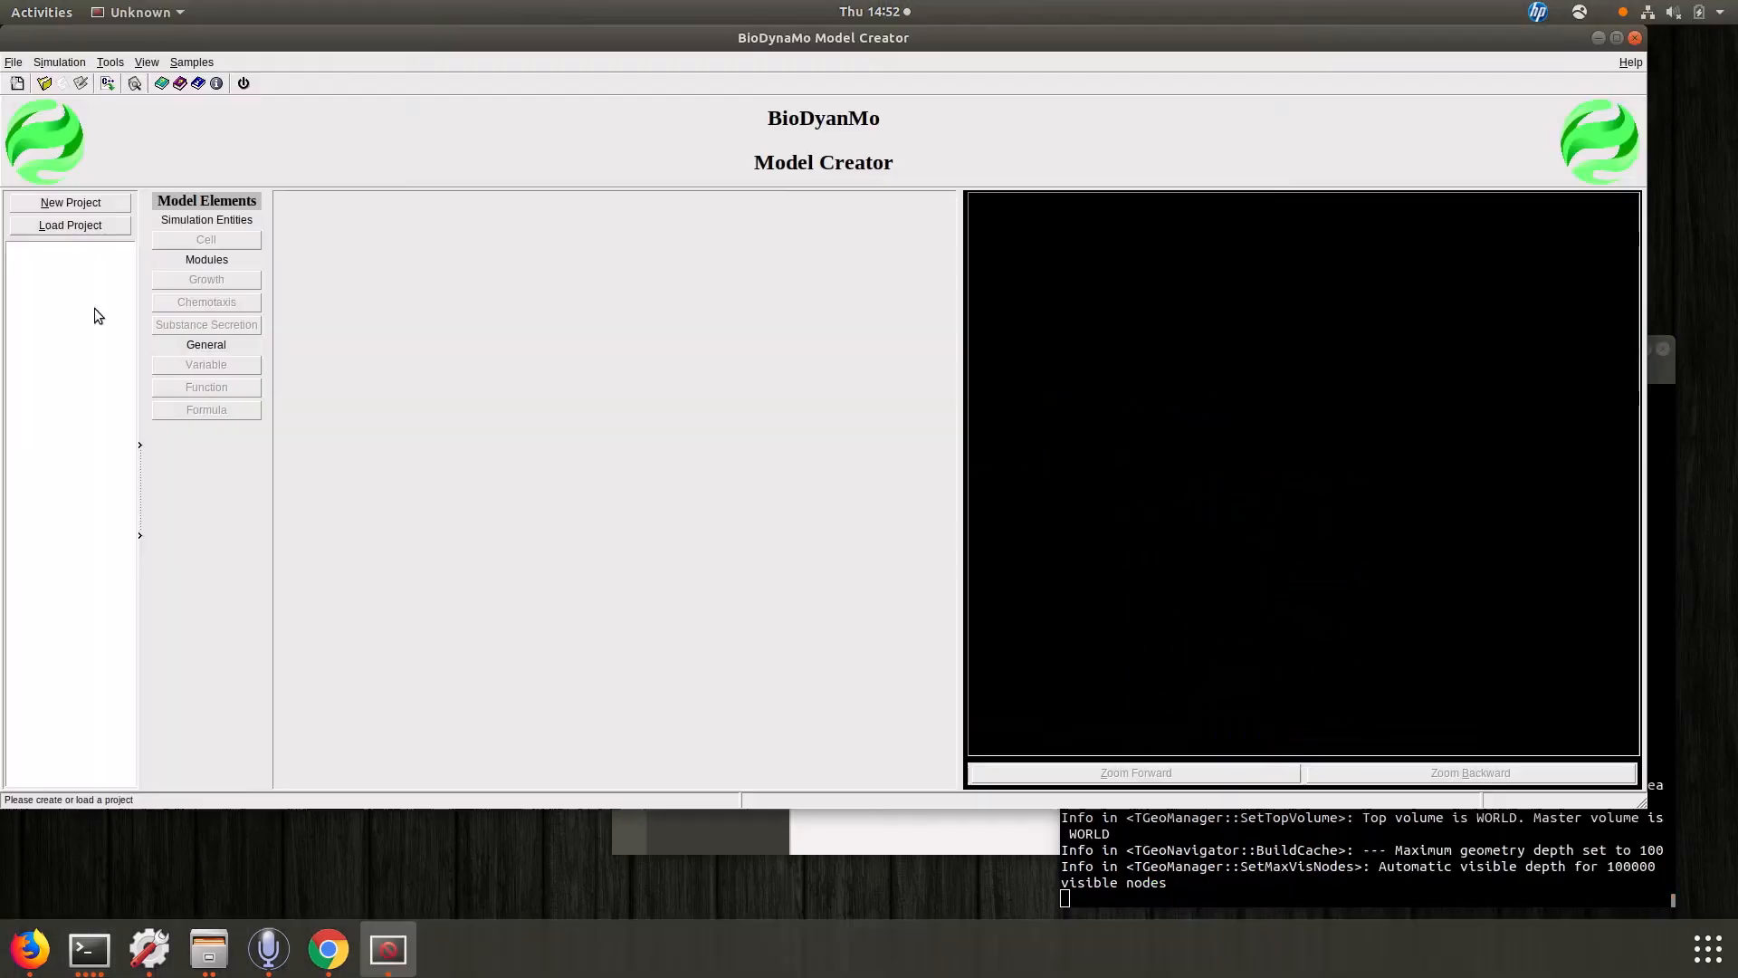
# Create a new project named Project4, located in the bdmprojects folder of the home directory.
pyautogui.click(14, 83)
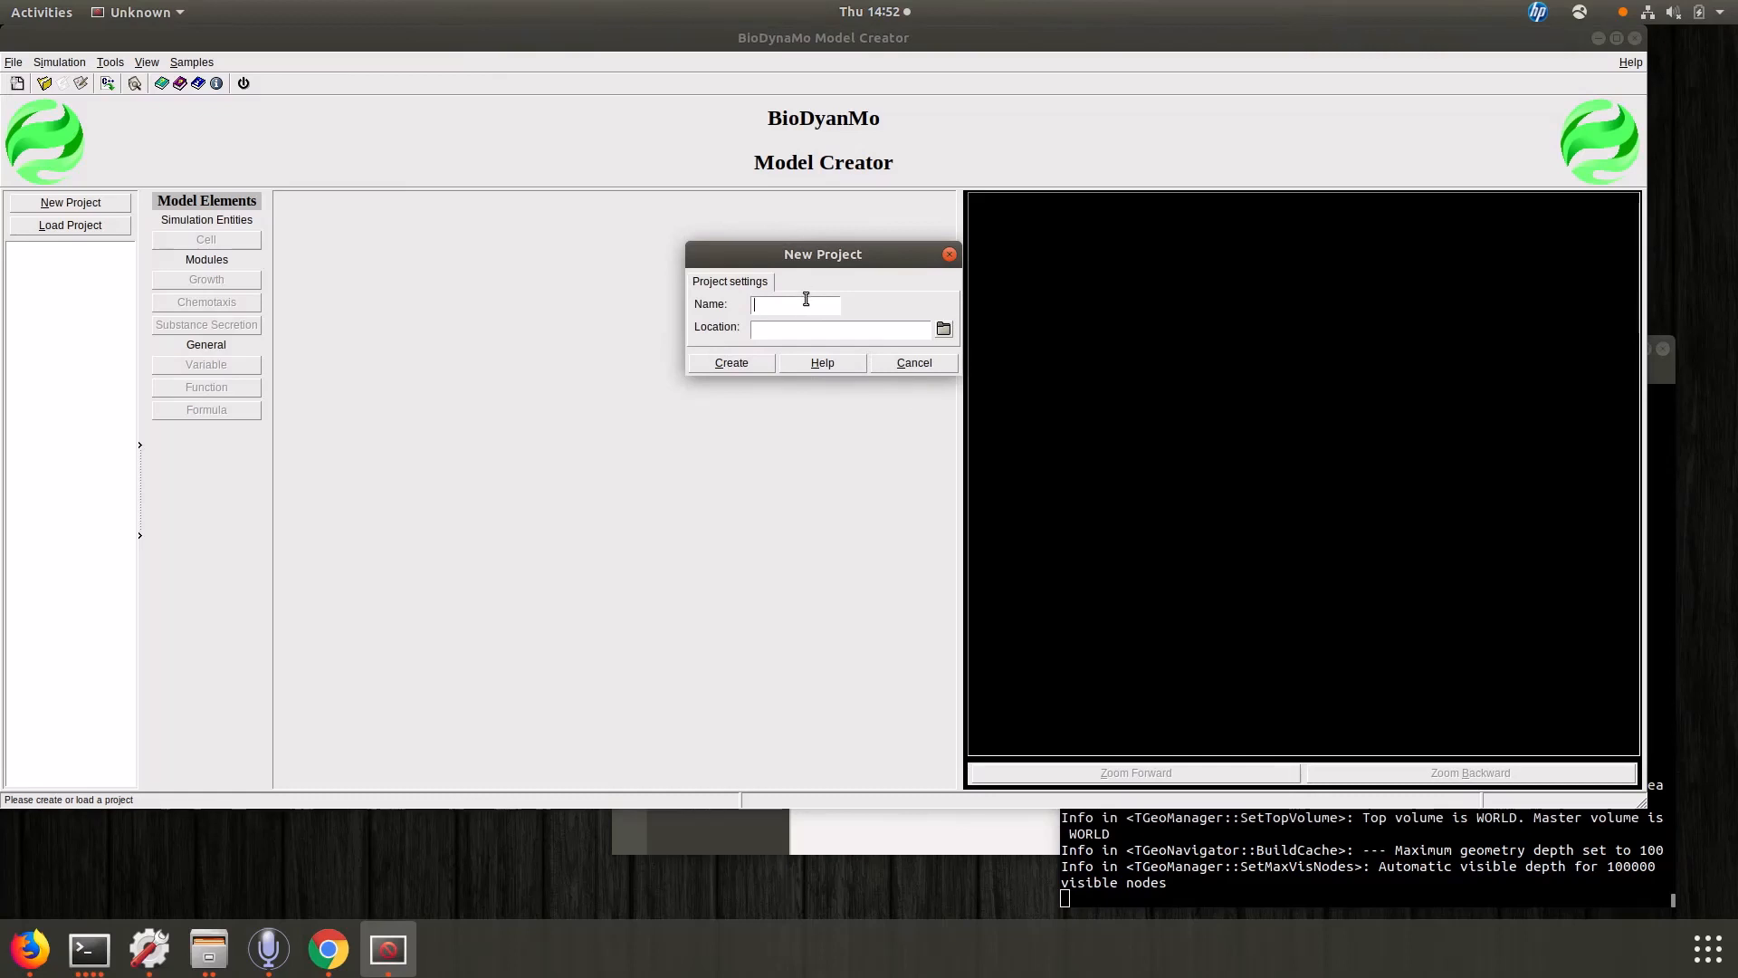
pyautogui.write('Project4')
pyautogui.click(943, 329)
pyautogui.click(871, 242)
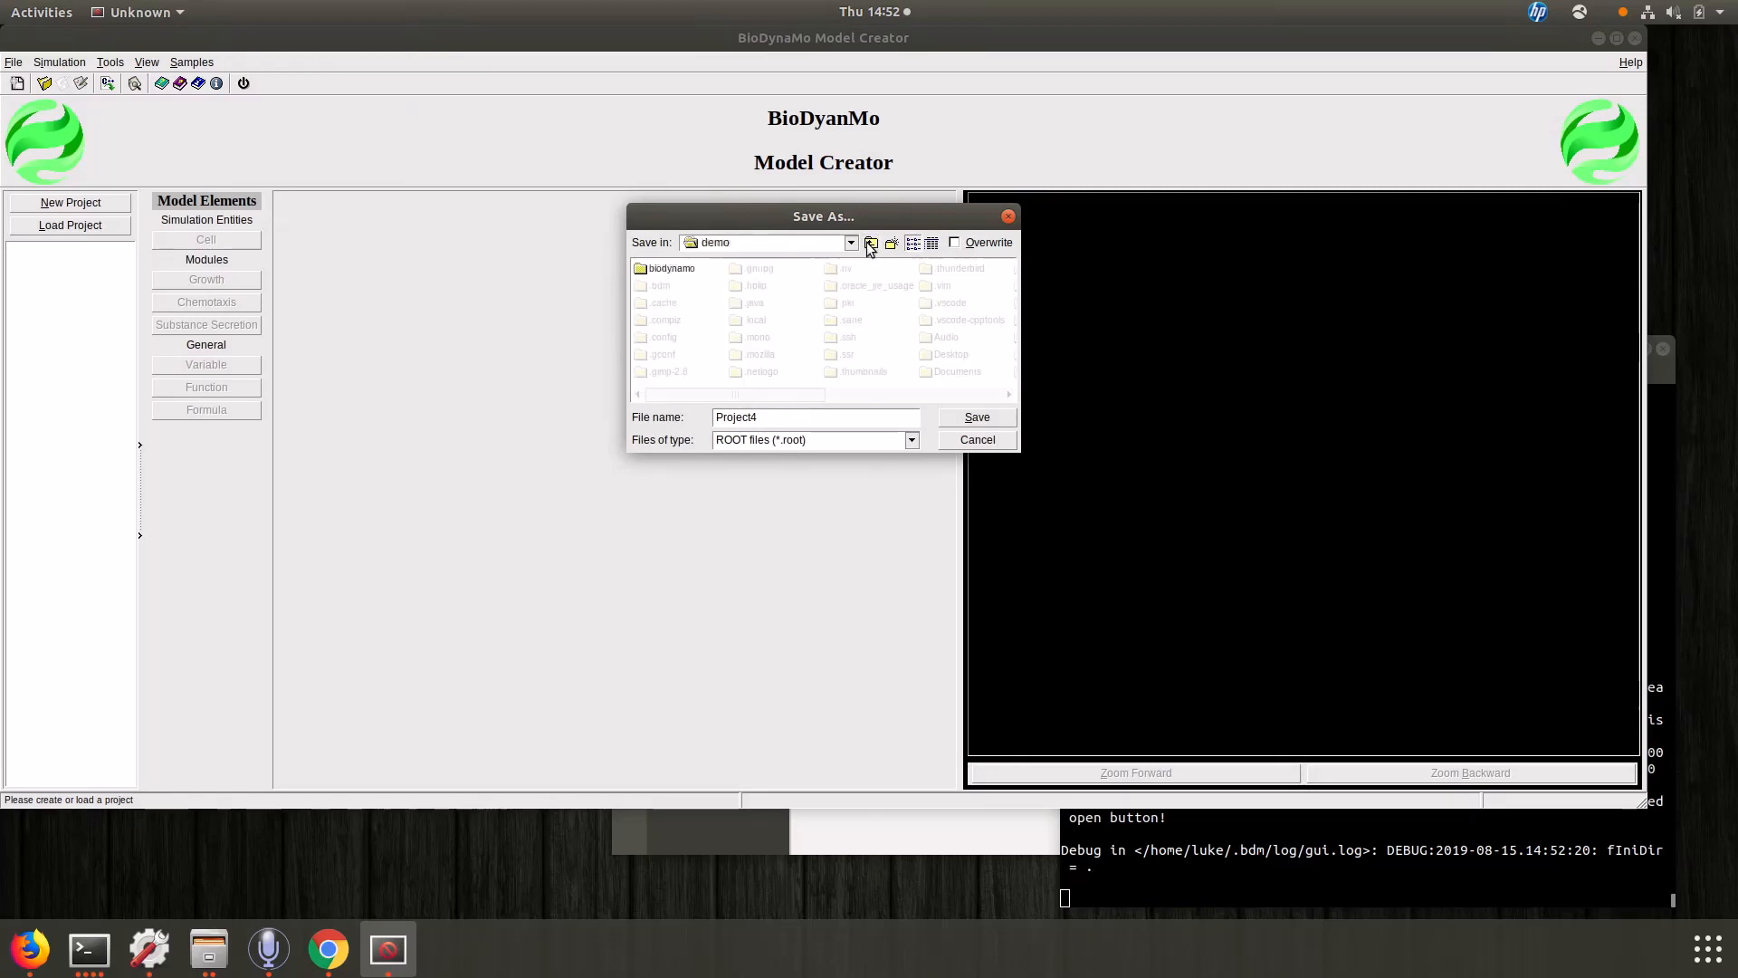
pyautogui.moveTo(778, 402); pyautogui.dragTo(905, 399)
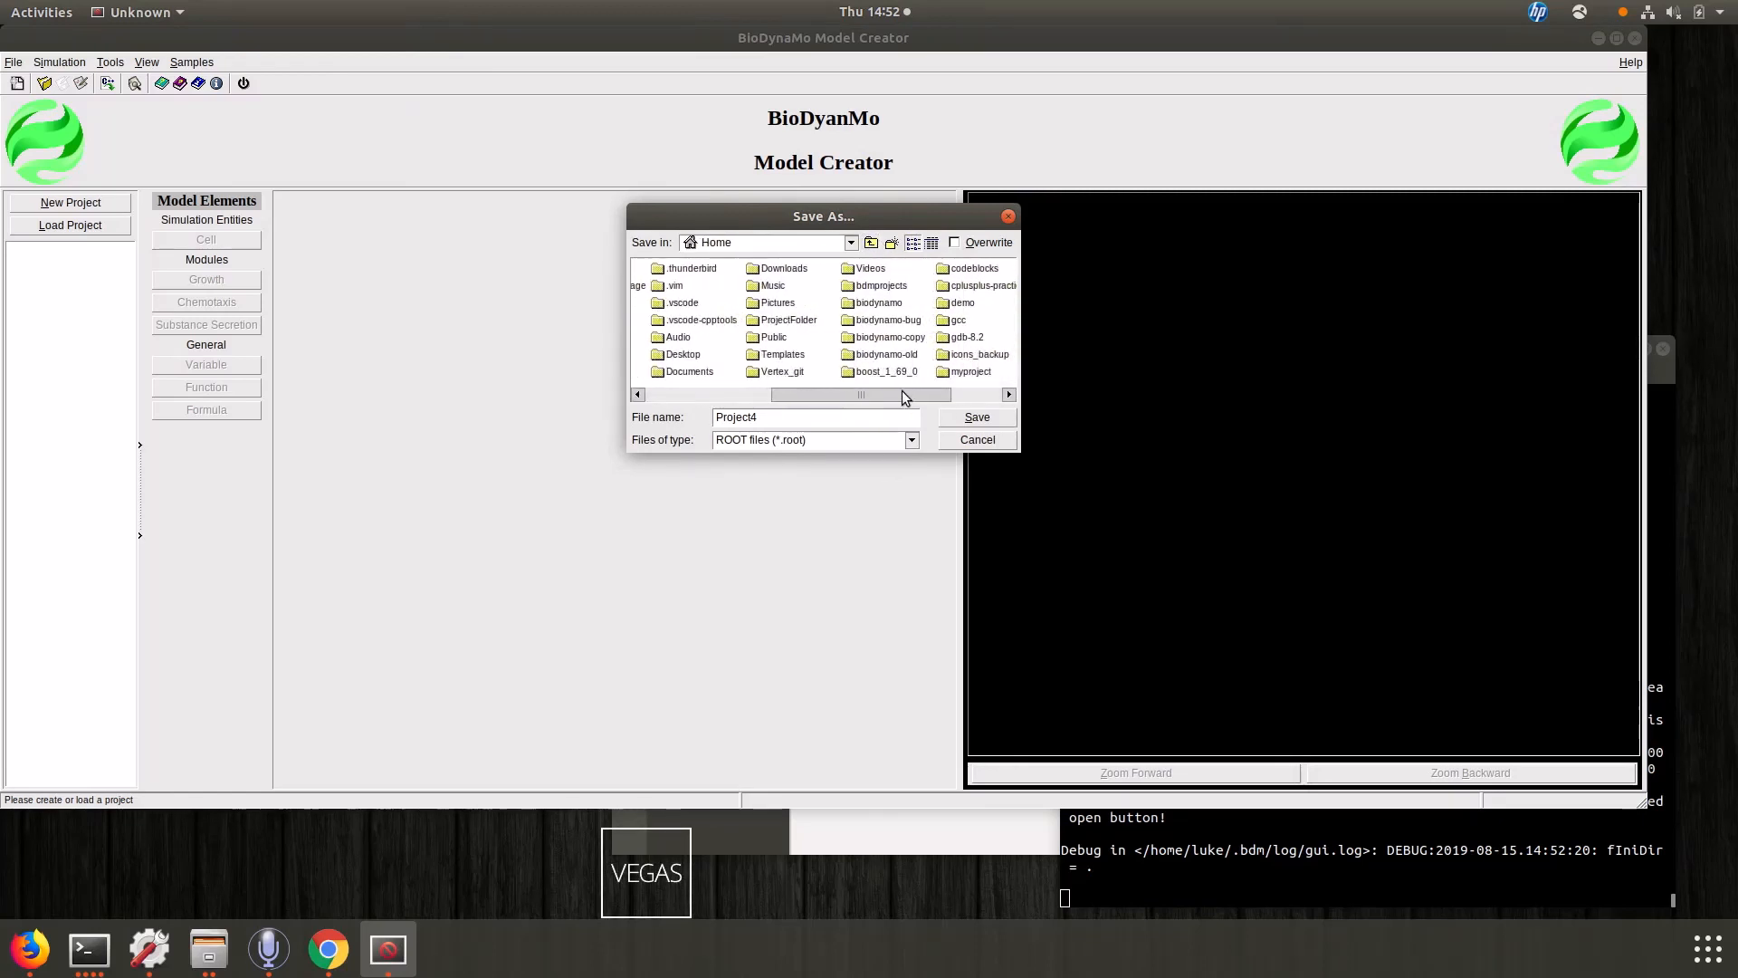
pyautogui.doubleClick(888, 285)
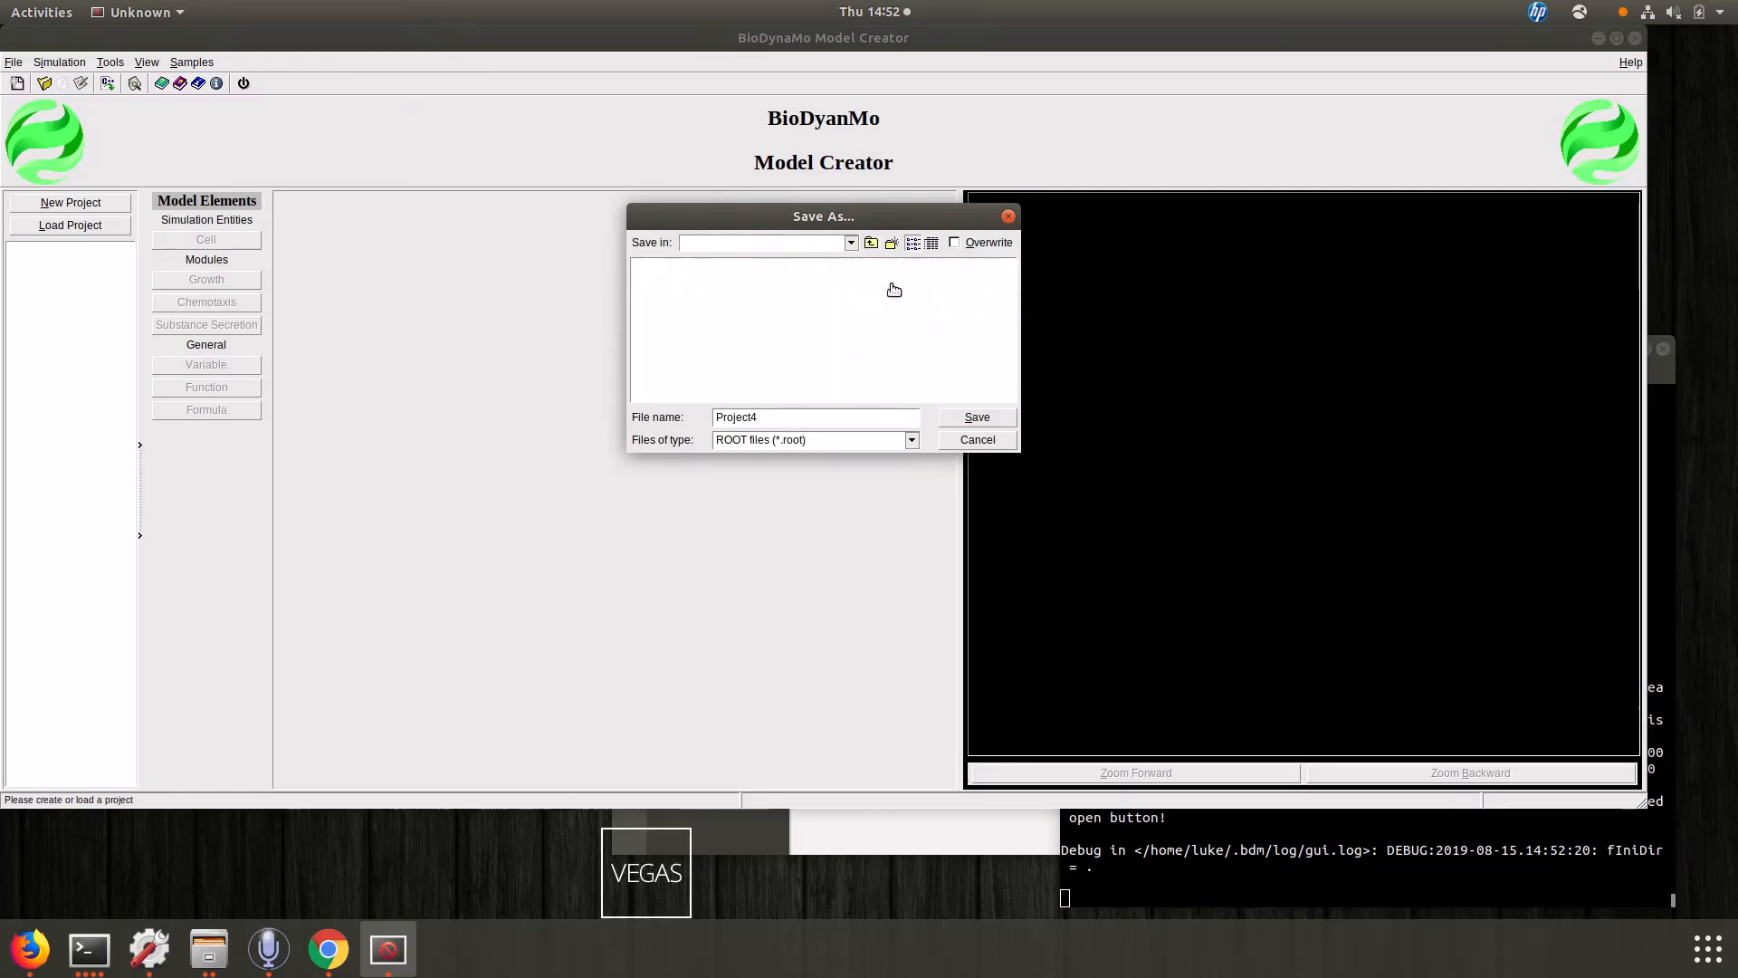
pyautogui.click(975, 417)
pyautogui.click(755, 366)
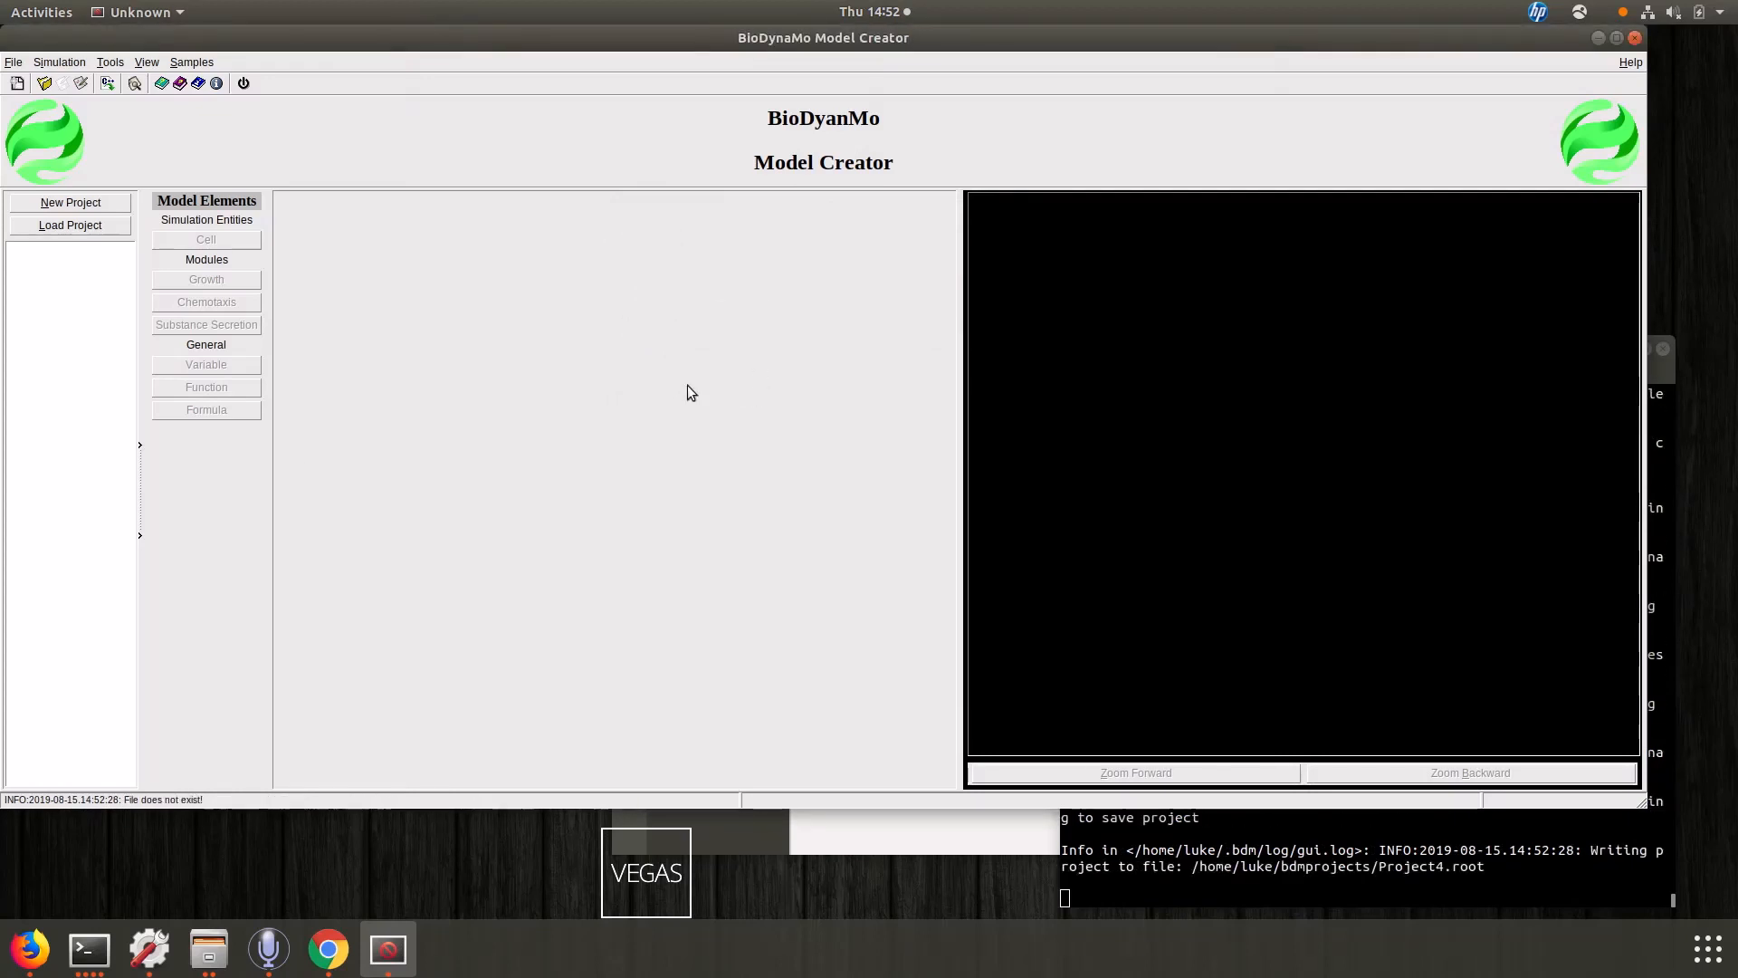
# Create a new model named Model4 in Project4.
pyautogui.click(62, 270)
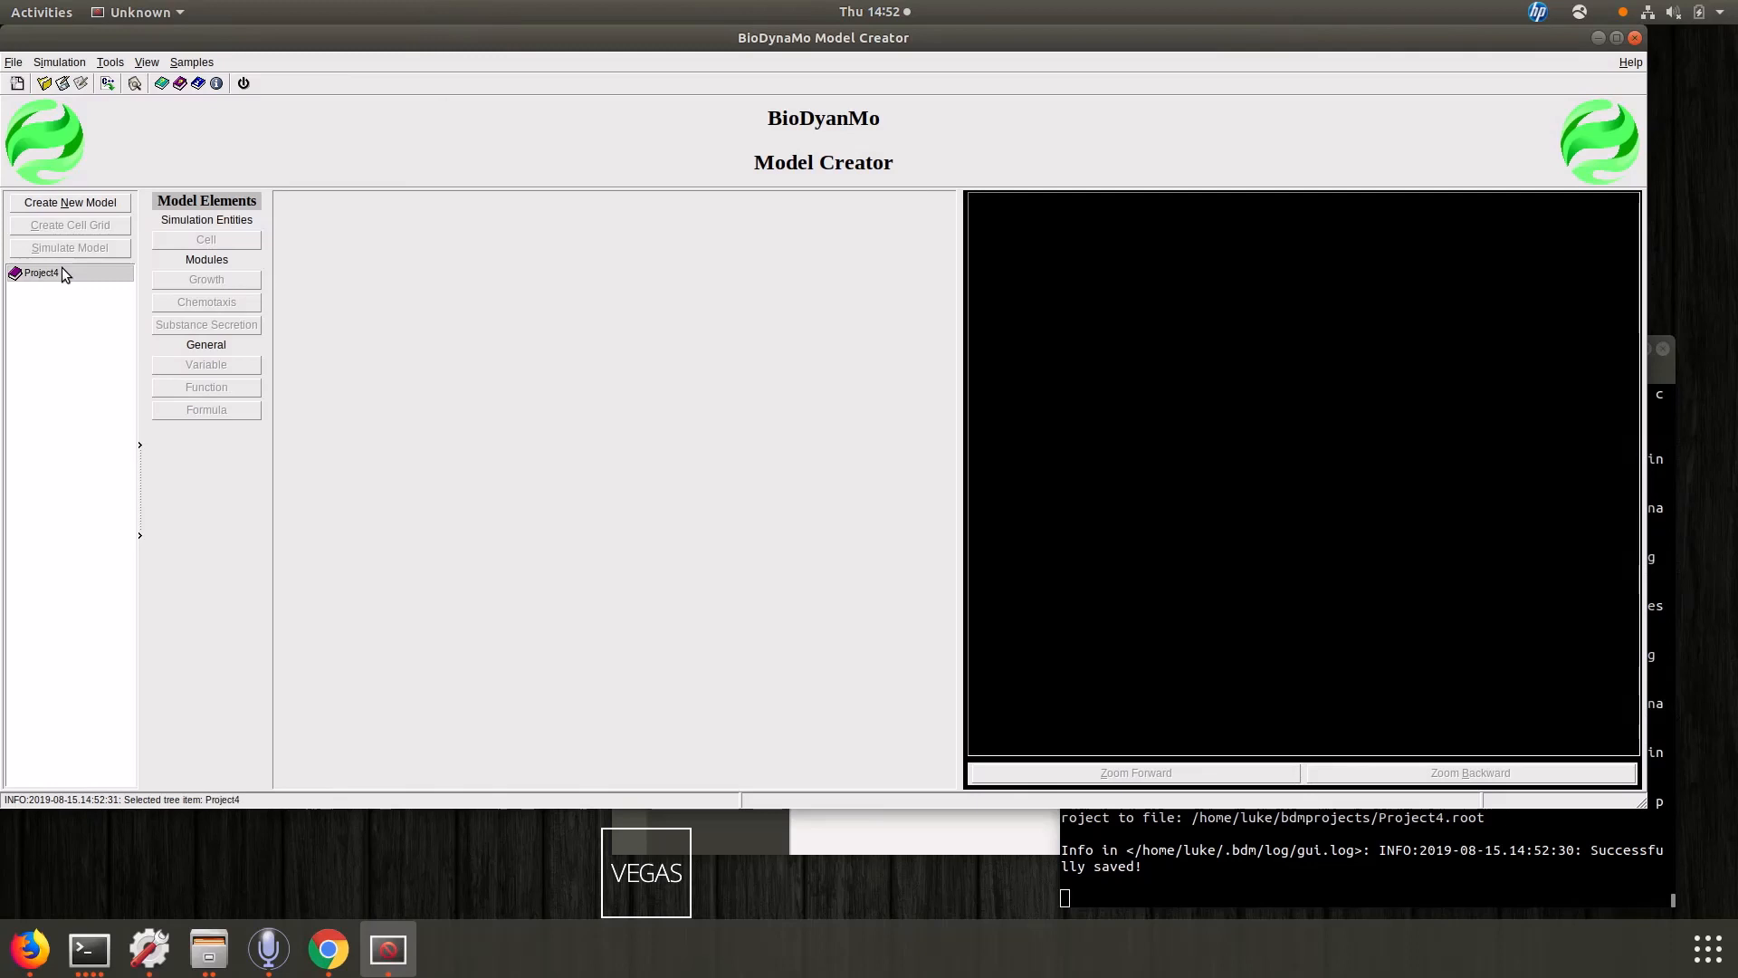
pyautogui.click(79, 200)
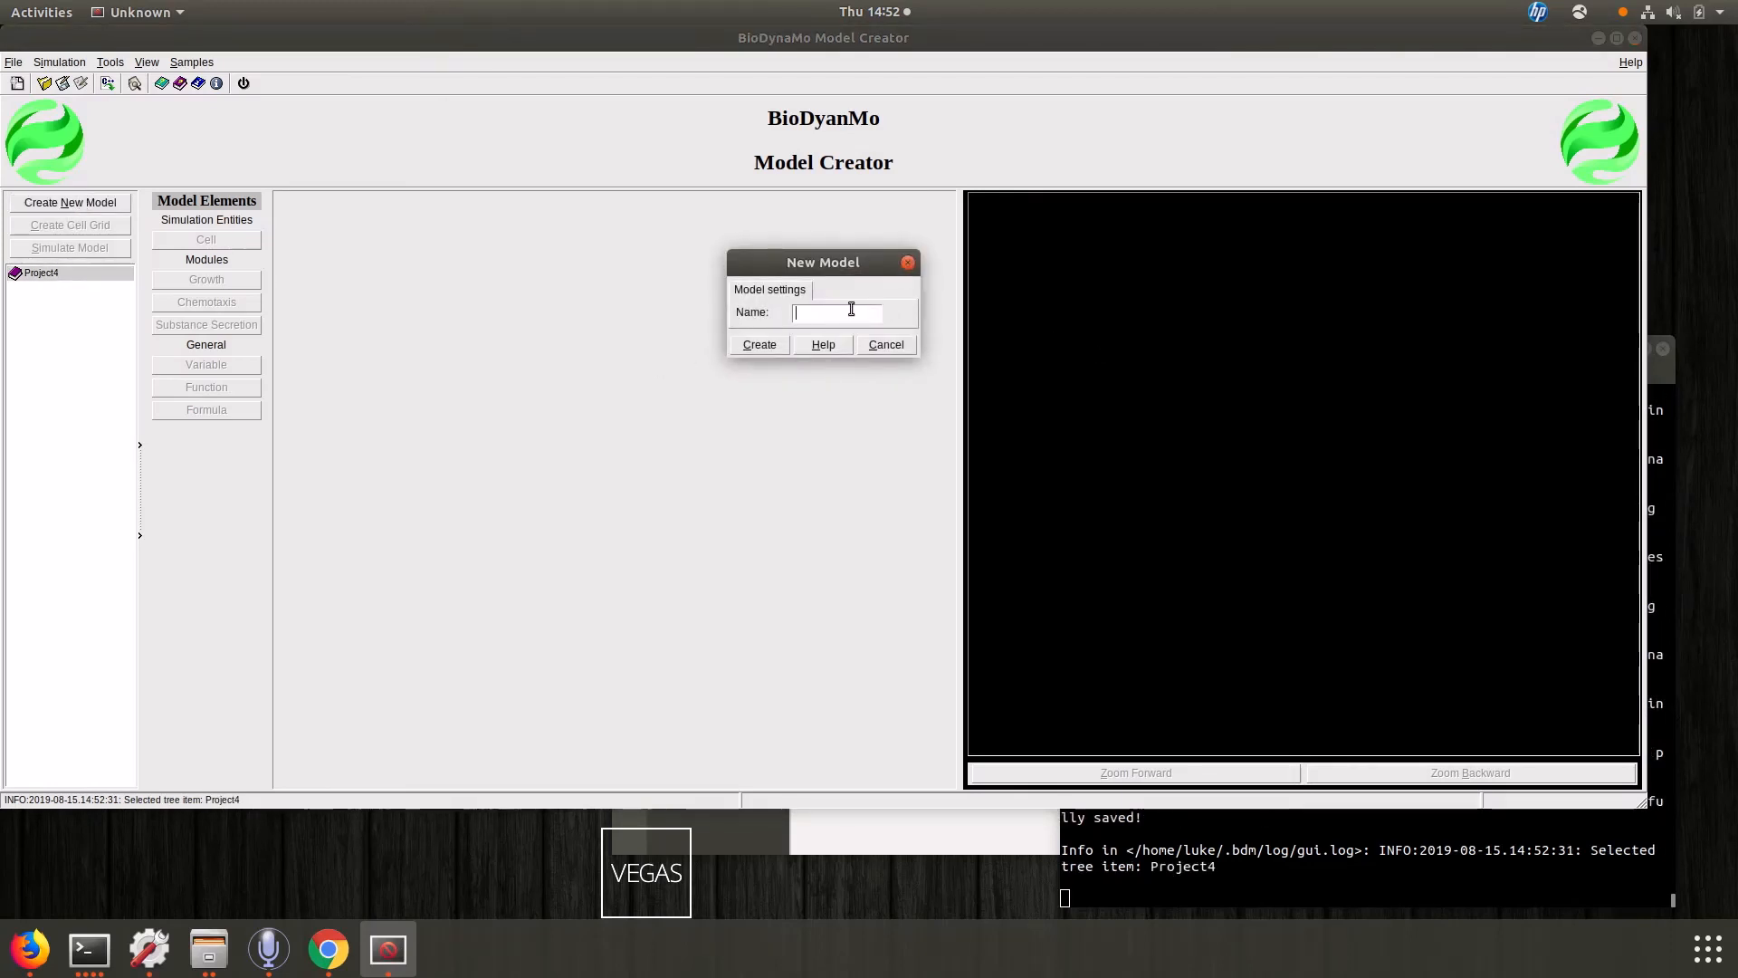
pyautogui.click(851, 309)
pyautogui.write('Model4')
pyautogui.click(781, 351)
# Start a cell grid for Model4 with 5 cells in X, 10 in Y and 5 in Z.
pyautogui.click(96, 292)
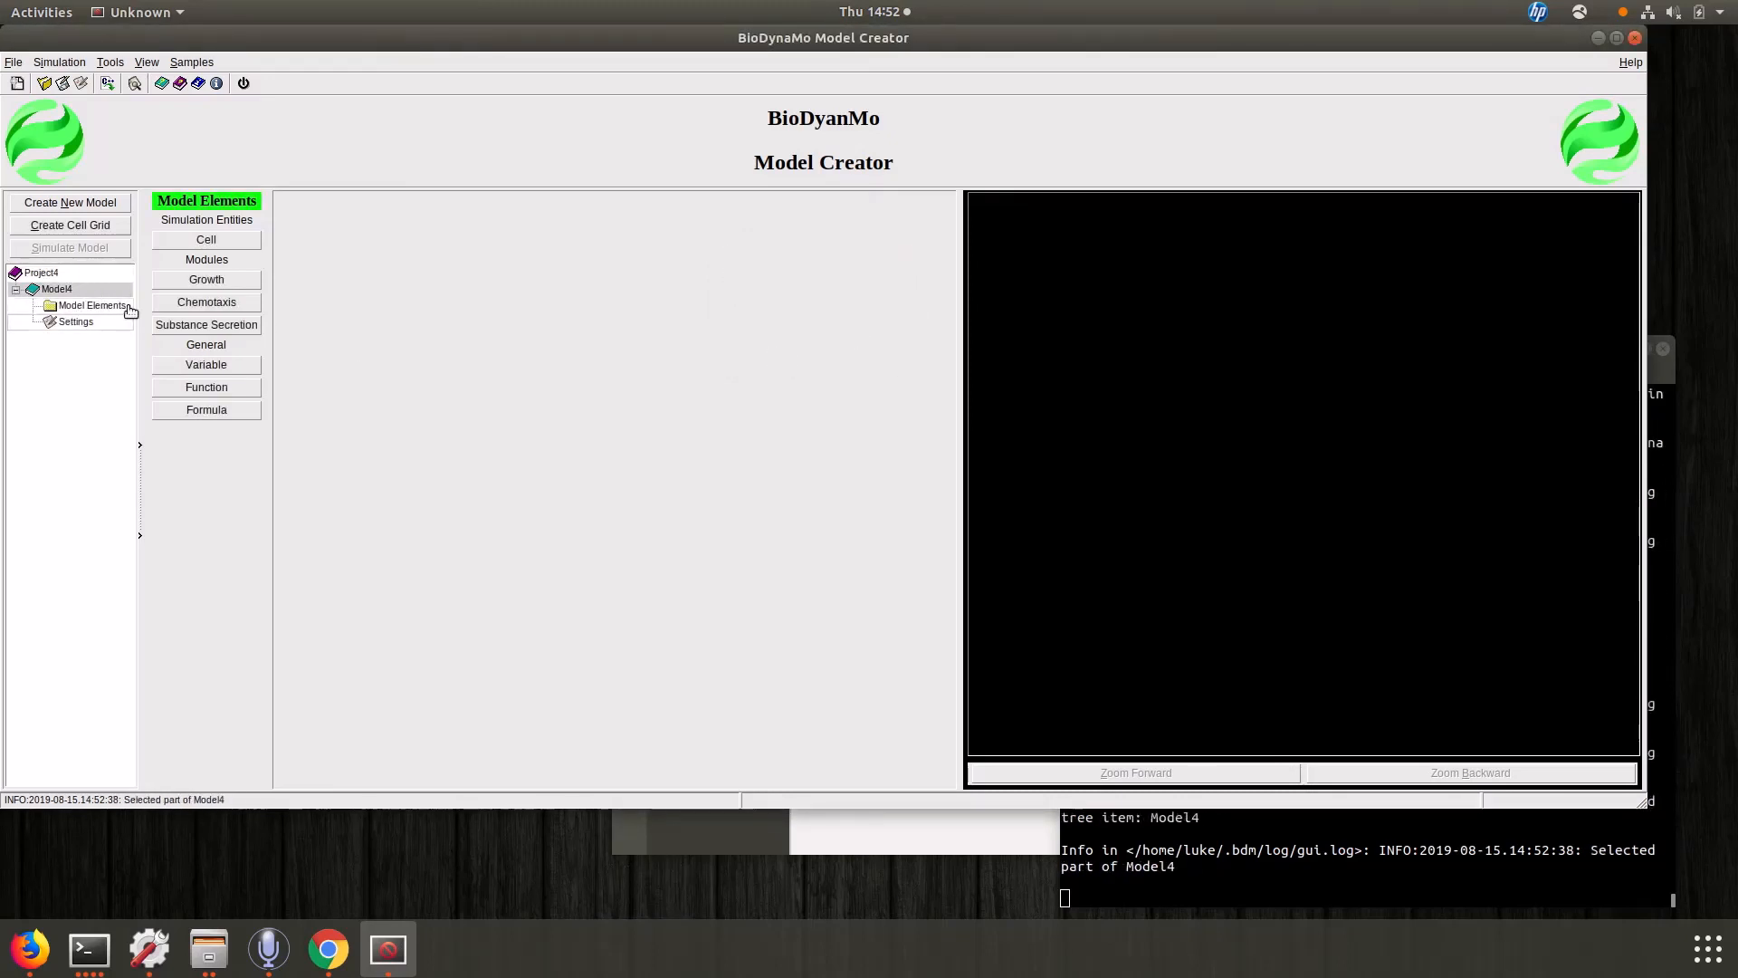
pyautogui.click(65, 232)
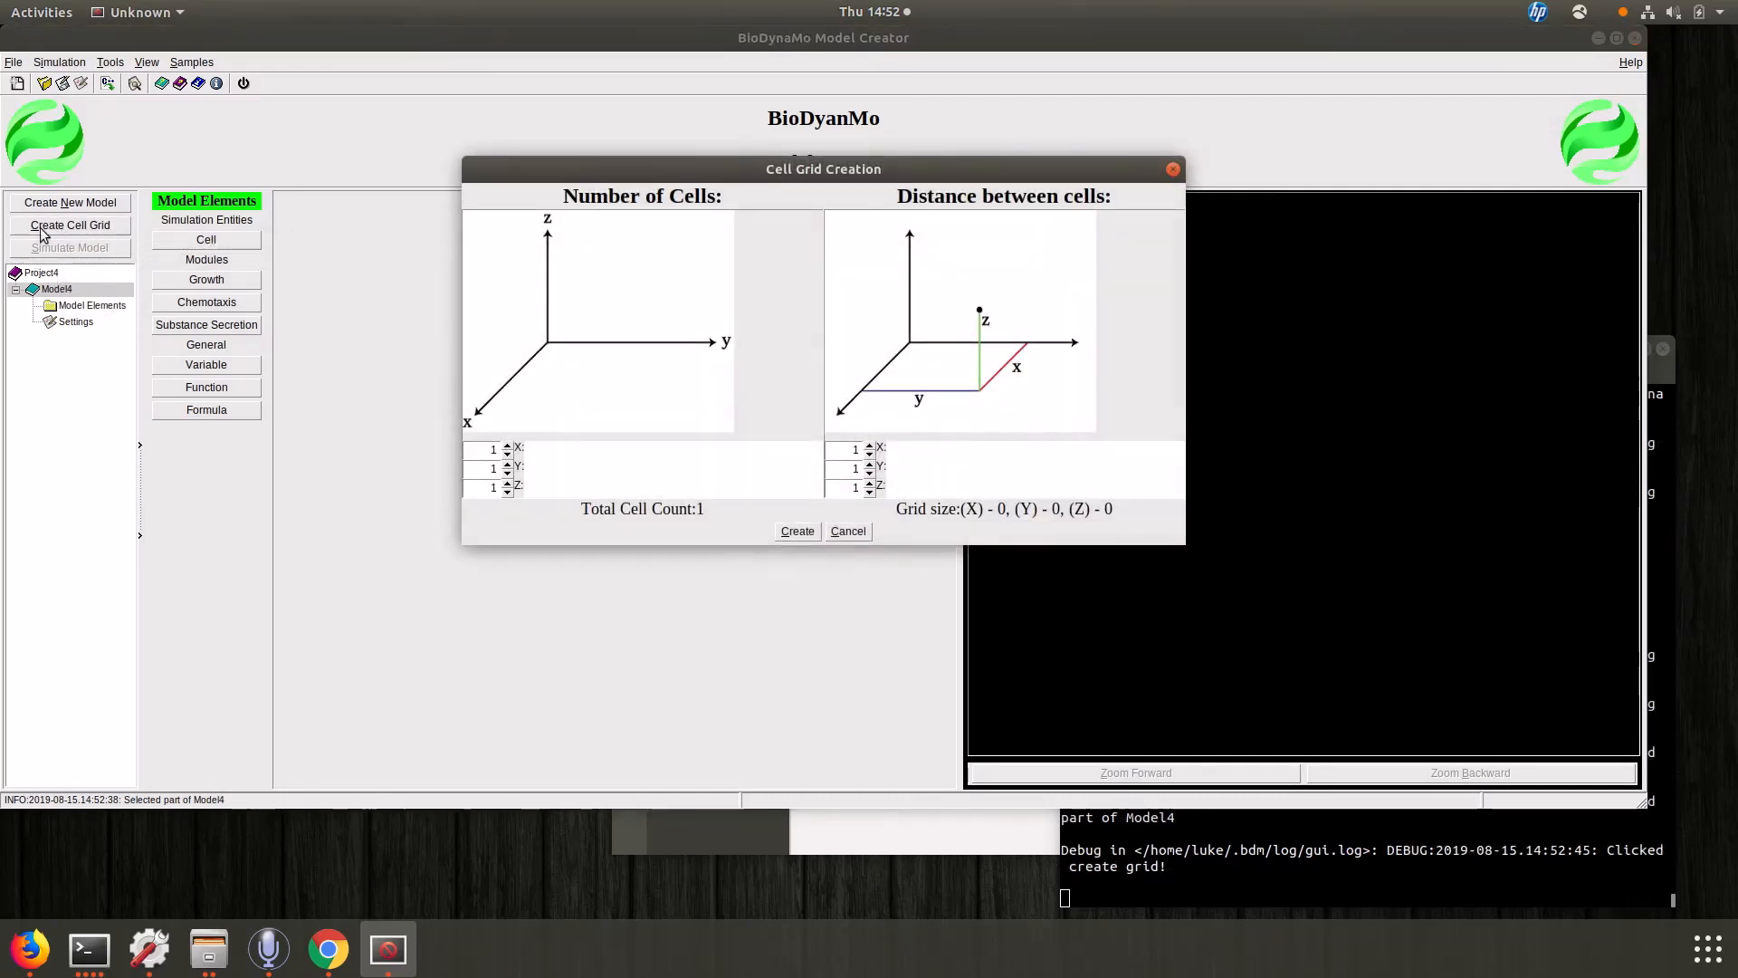
pyautogui.write('5')
pyautogui.click(483, 470)
pyautogui.write('10')
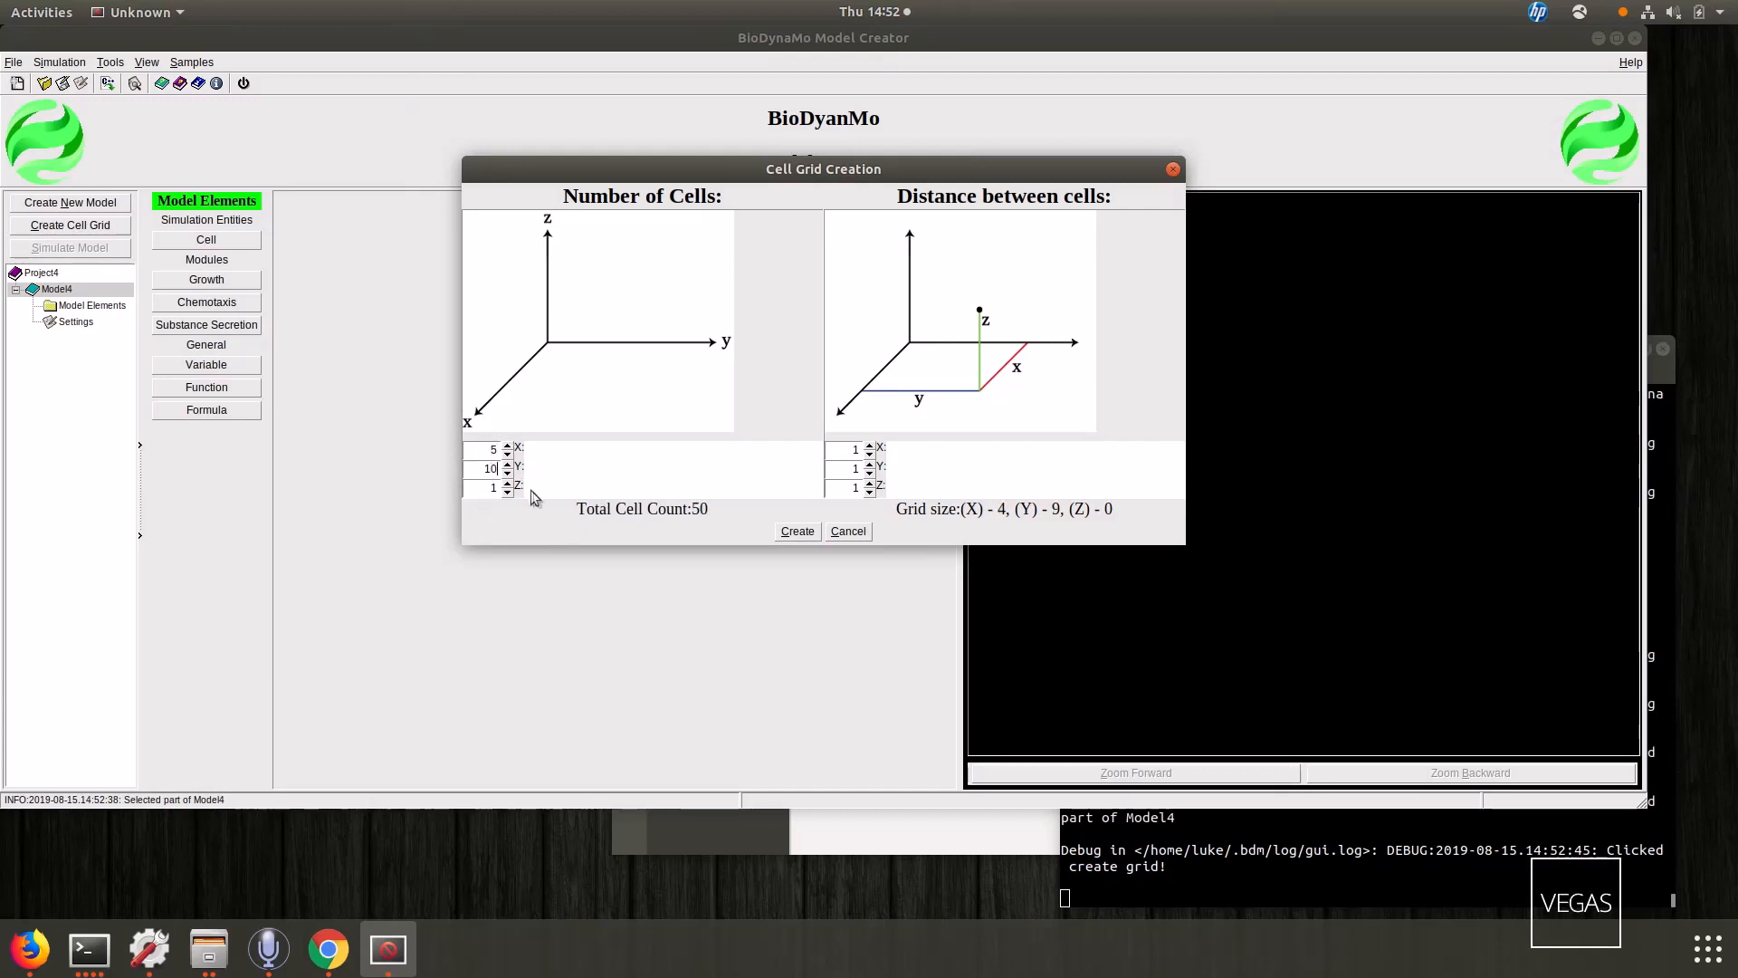
pyautogui.click(471, 489)
pyautogui.write('5')
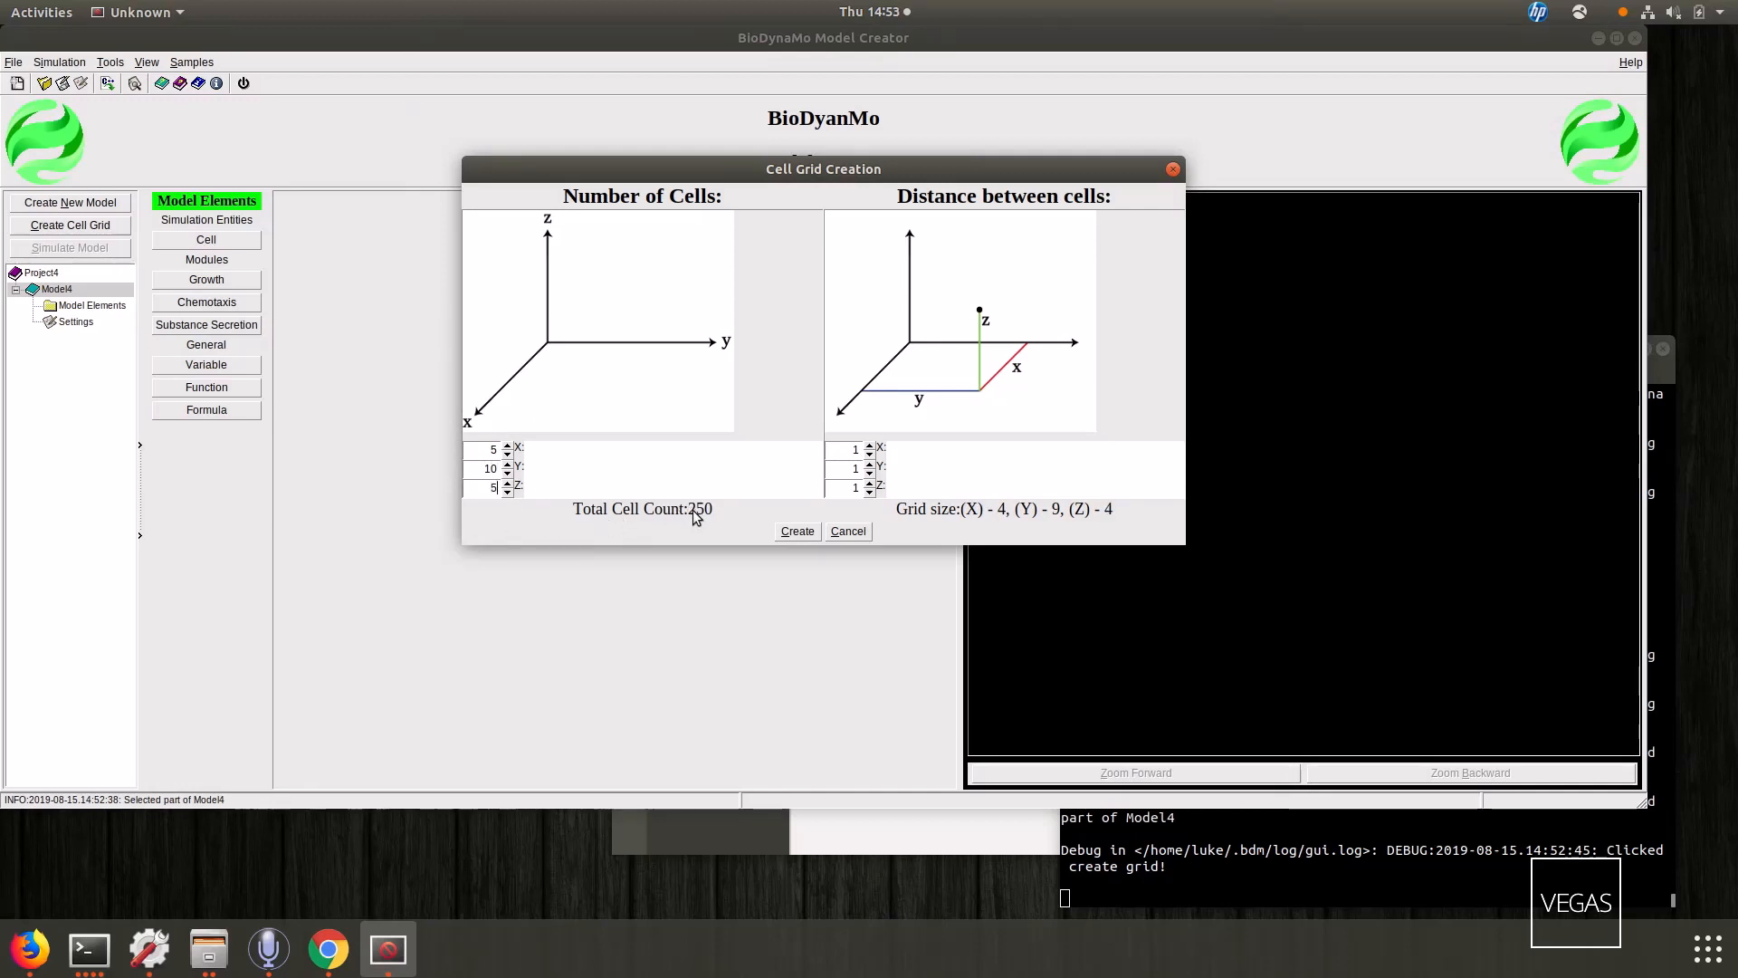
# Set the distance between cells to 20 in X, Y and Z, and create the grid.
pyautogui.click(849, 453)
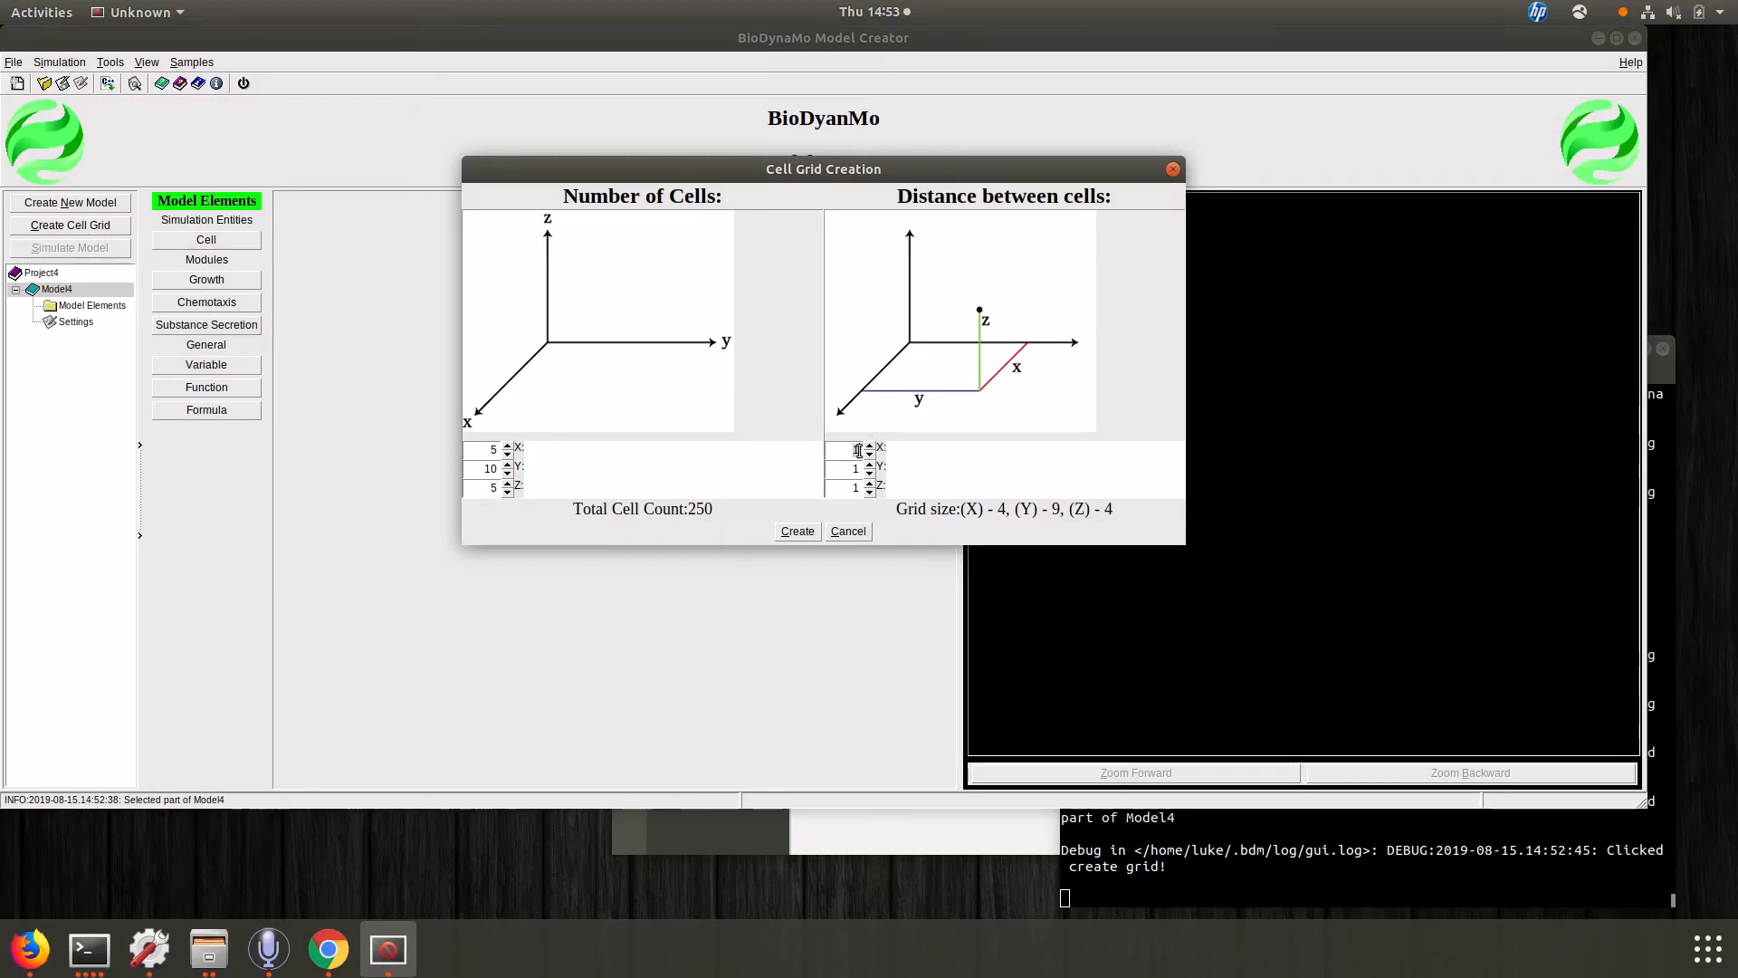
pyautogui.click(845, 471)
pyautogui.click(832, 452)
pyautogui.moveTo(851, 450); pyautogui.dragTo(892, 450)
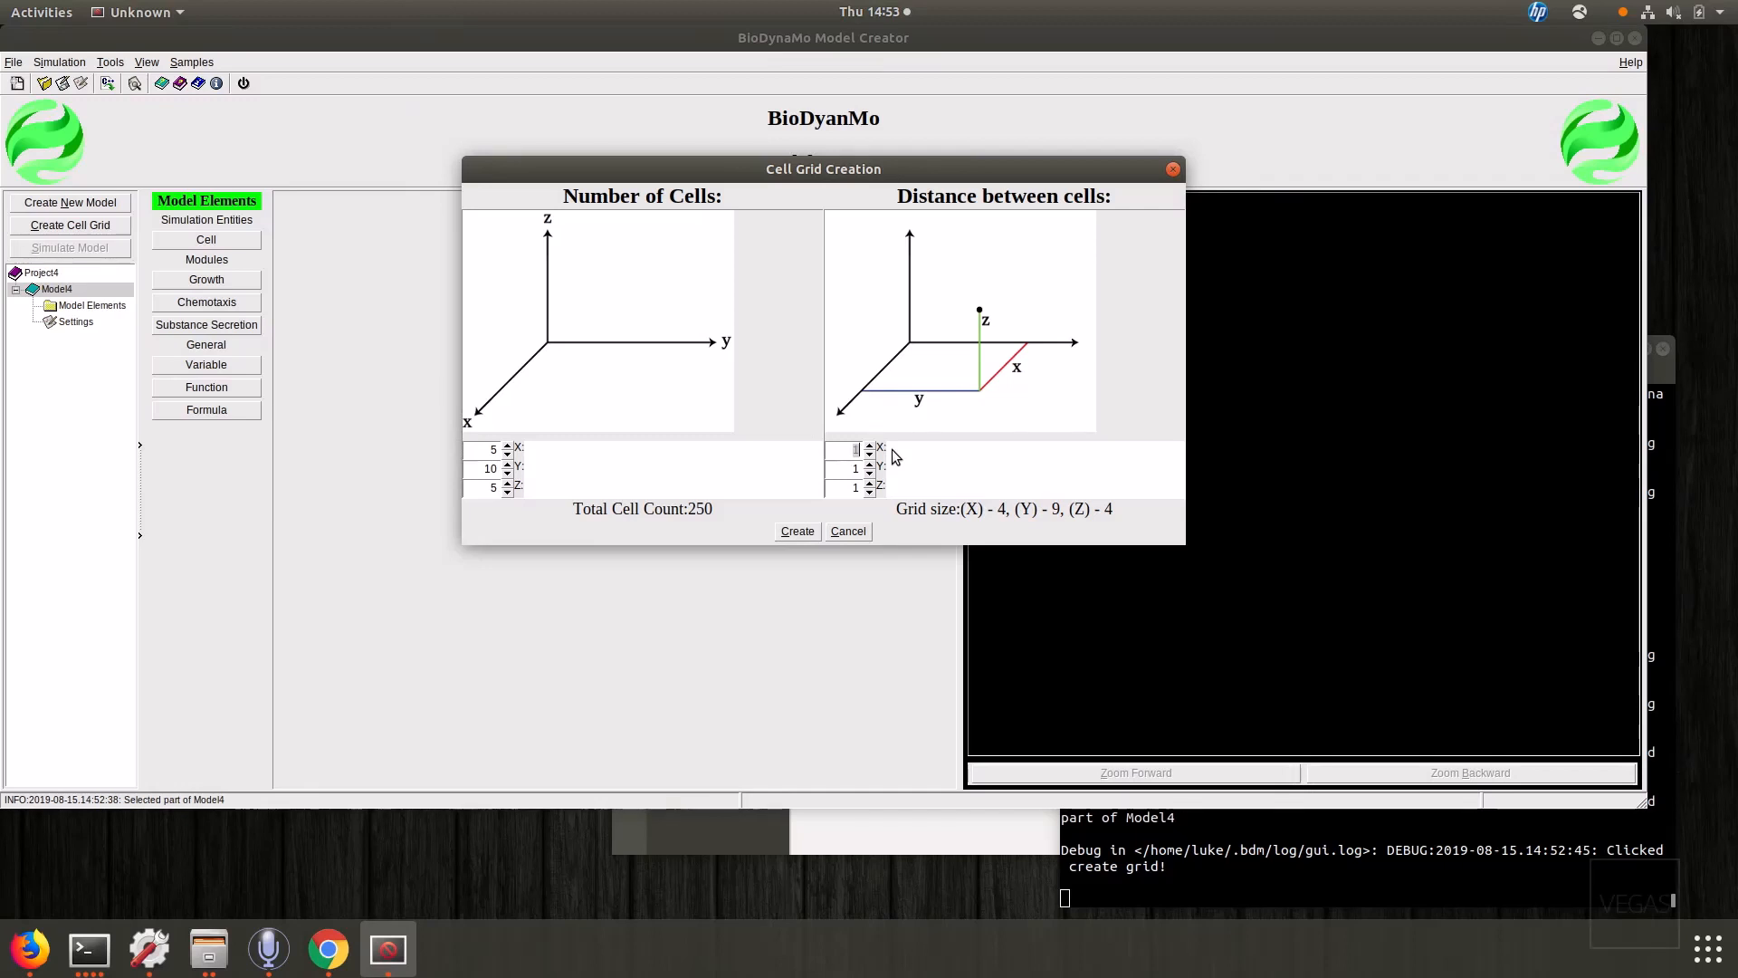
pyautogui.write('20')
pyautogui.press('Tab')
pyautogui.write('20')
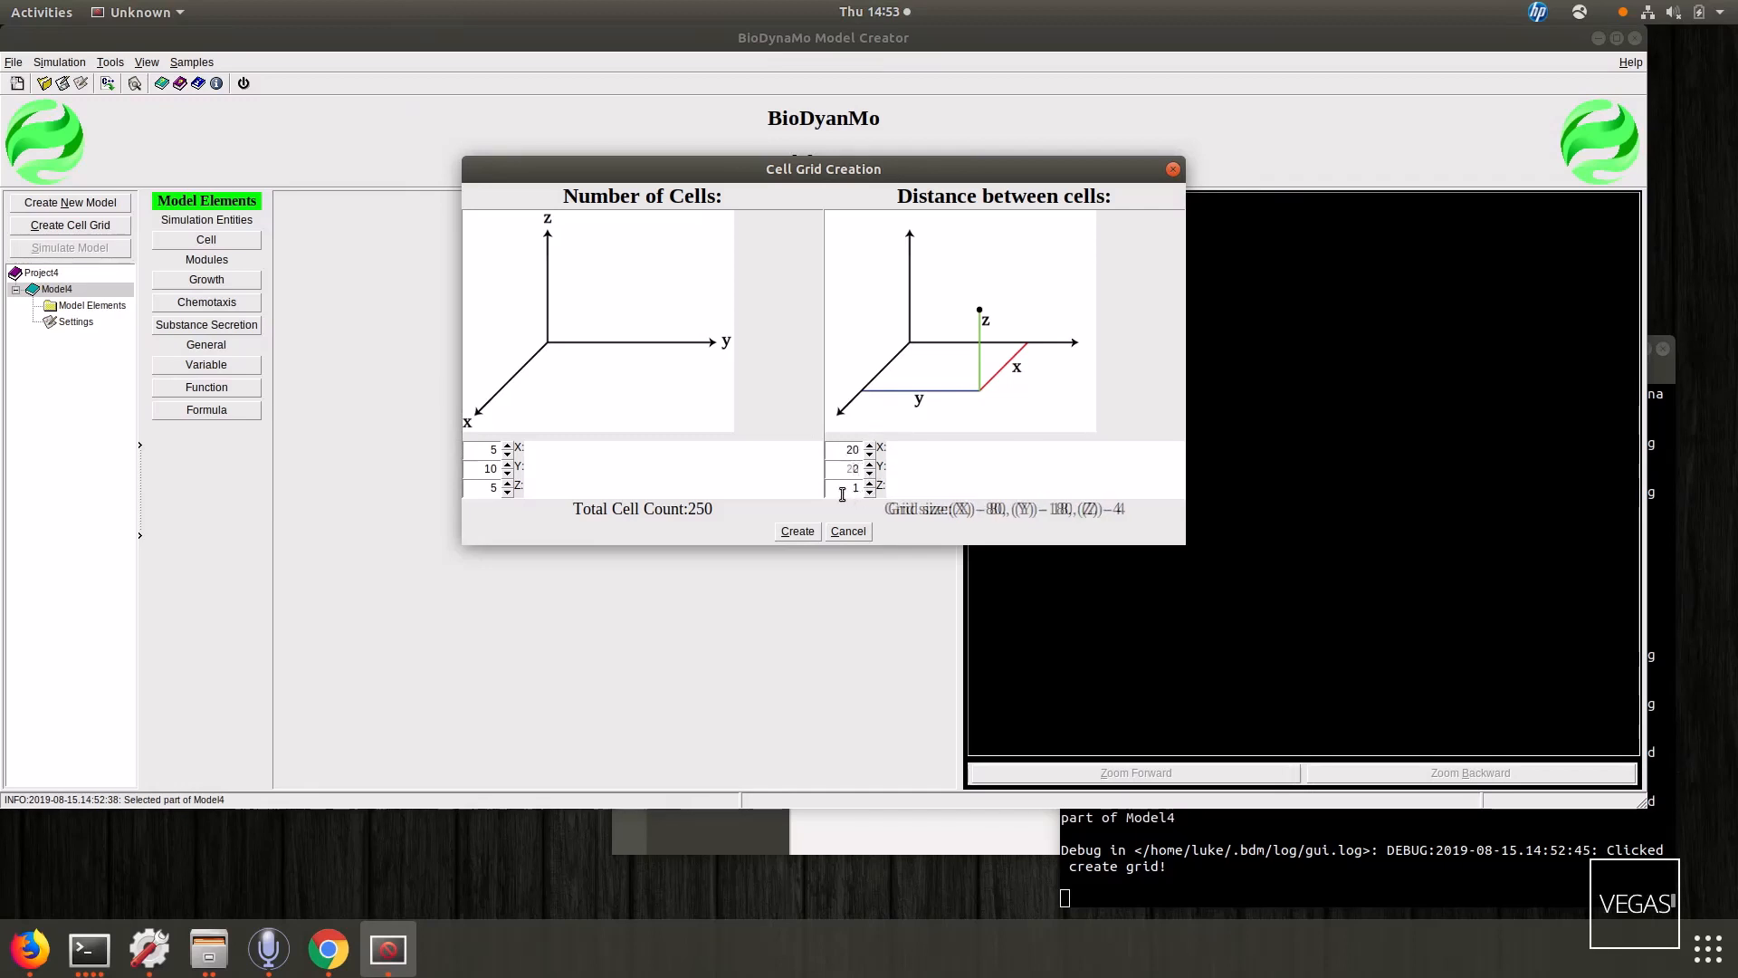
pyautogui.press('Tab')
pyautogui.write('20')
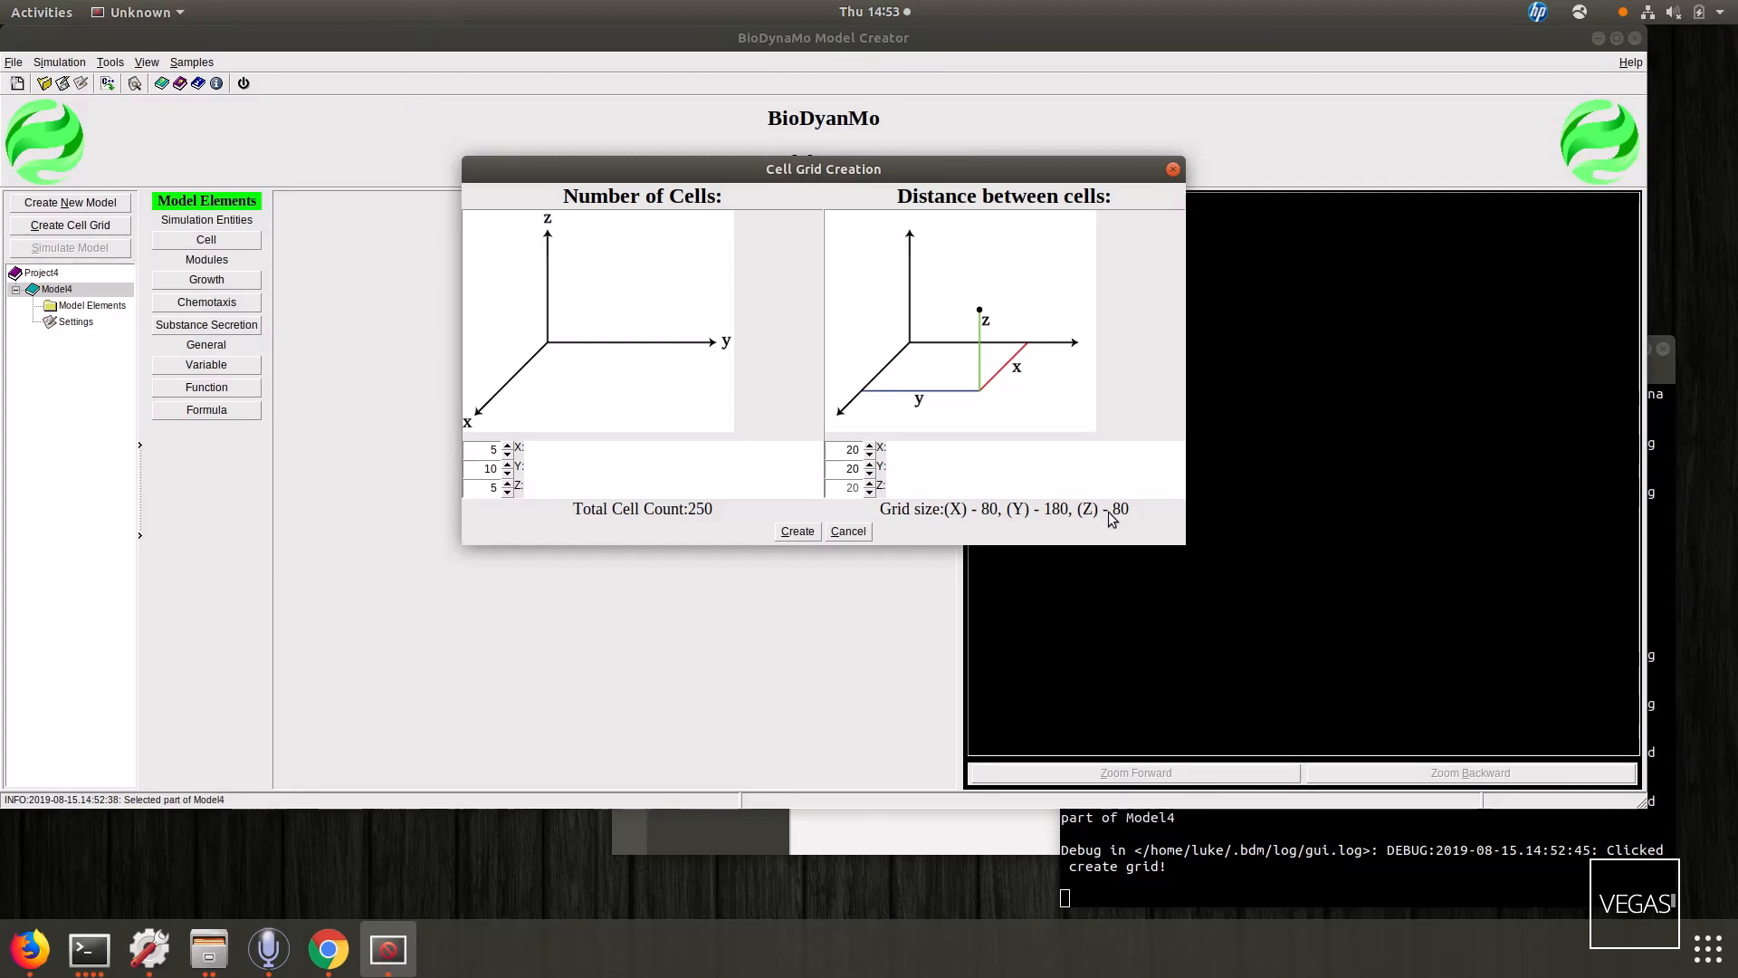
pyautogui.click(796, 533)
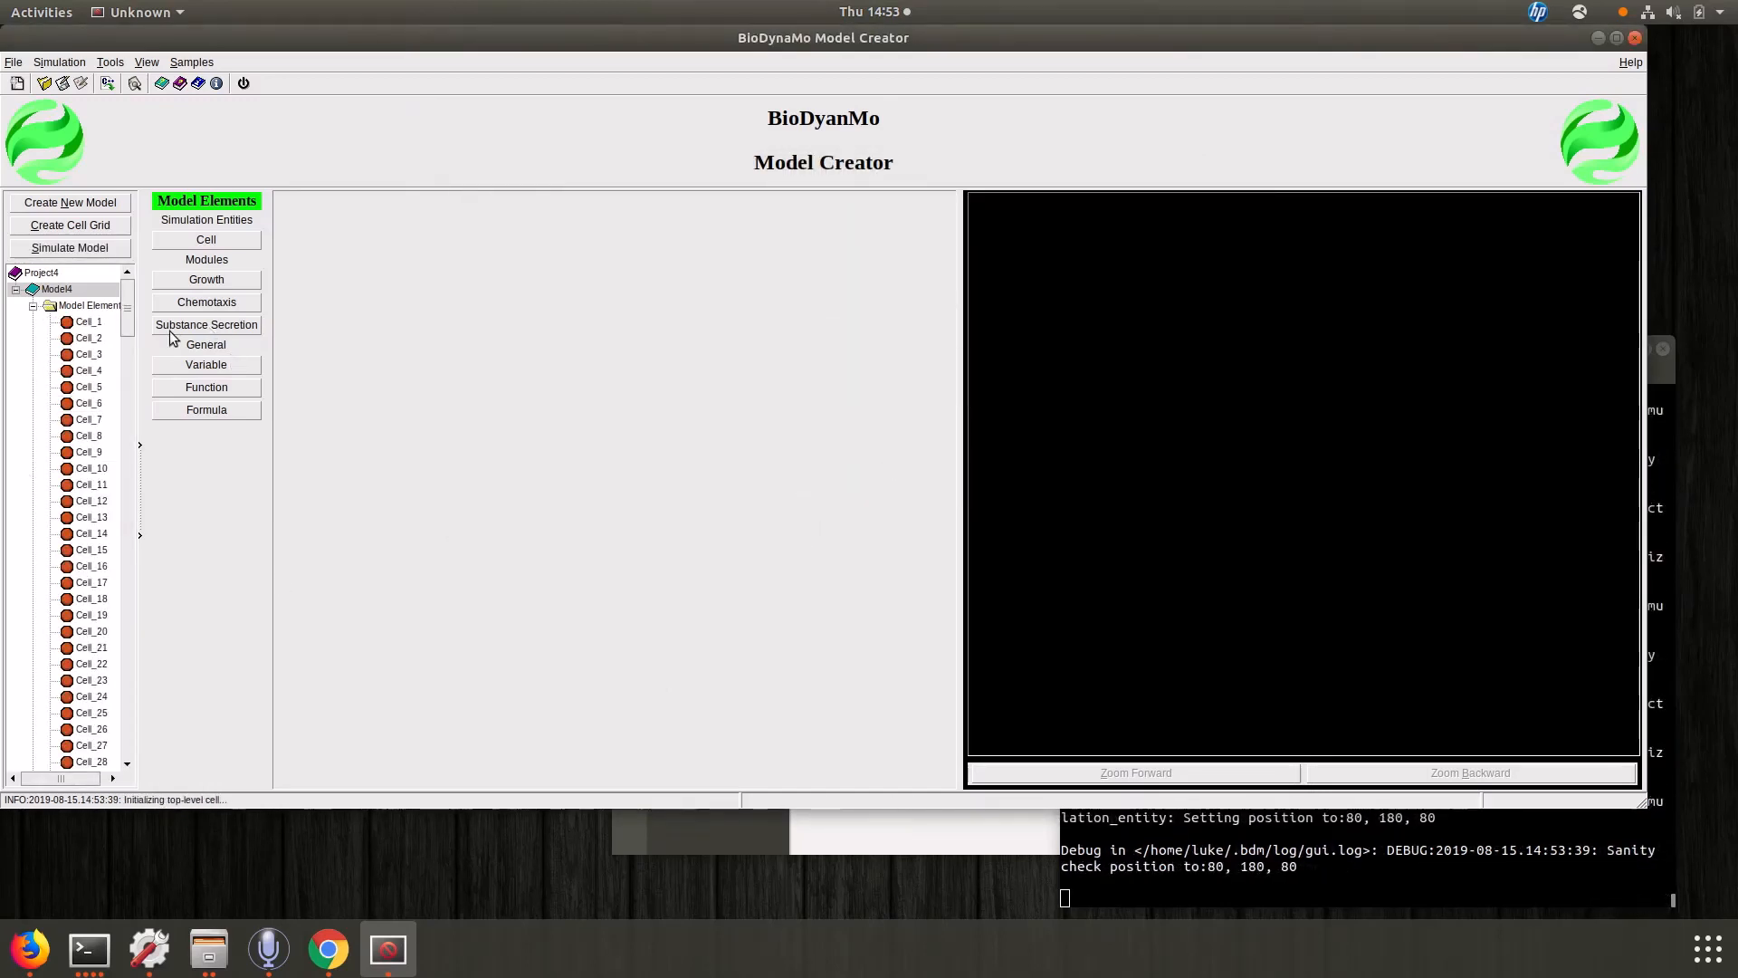
# Look through the generated cells in the model tree and display the properties of Cell_16, Cell_23 and Cell_26.
pyautogui.scroll(-20, 108, 468)
pyautogui.scroll(-20, 109, 468)
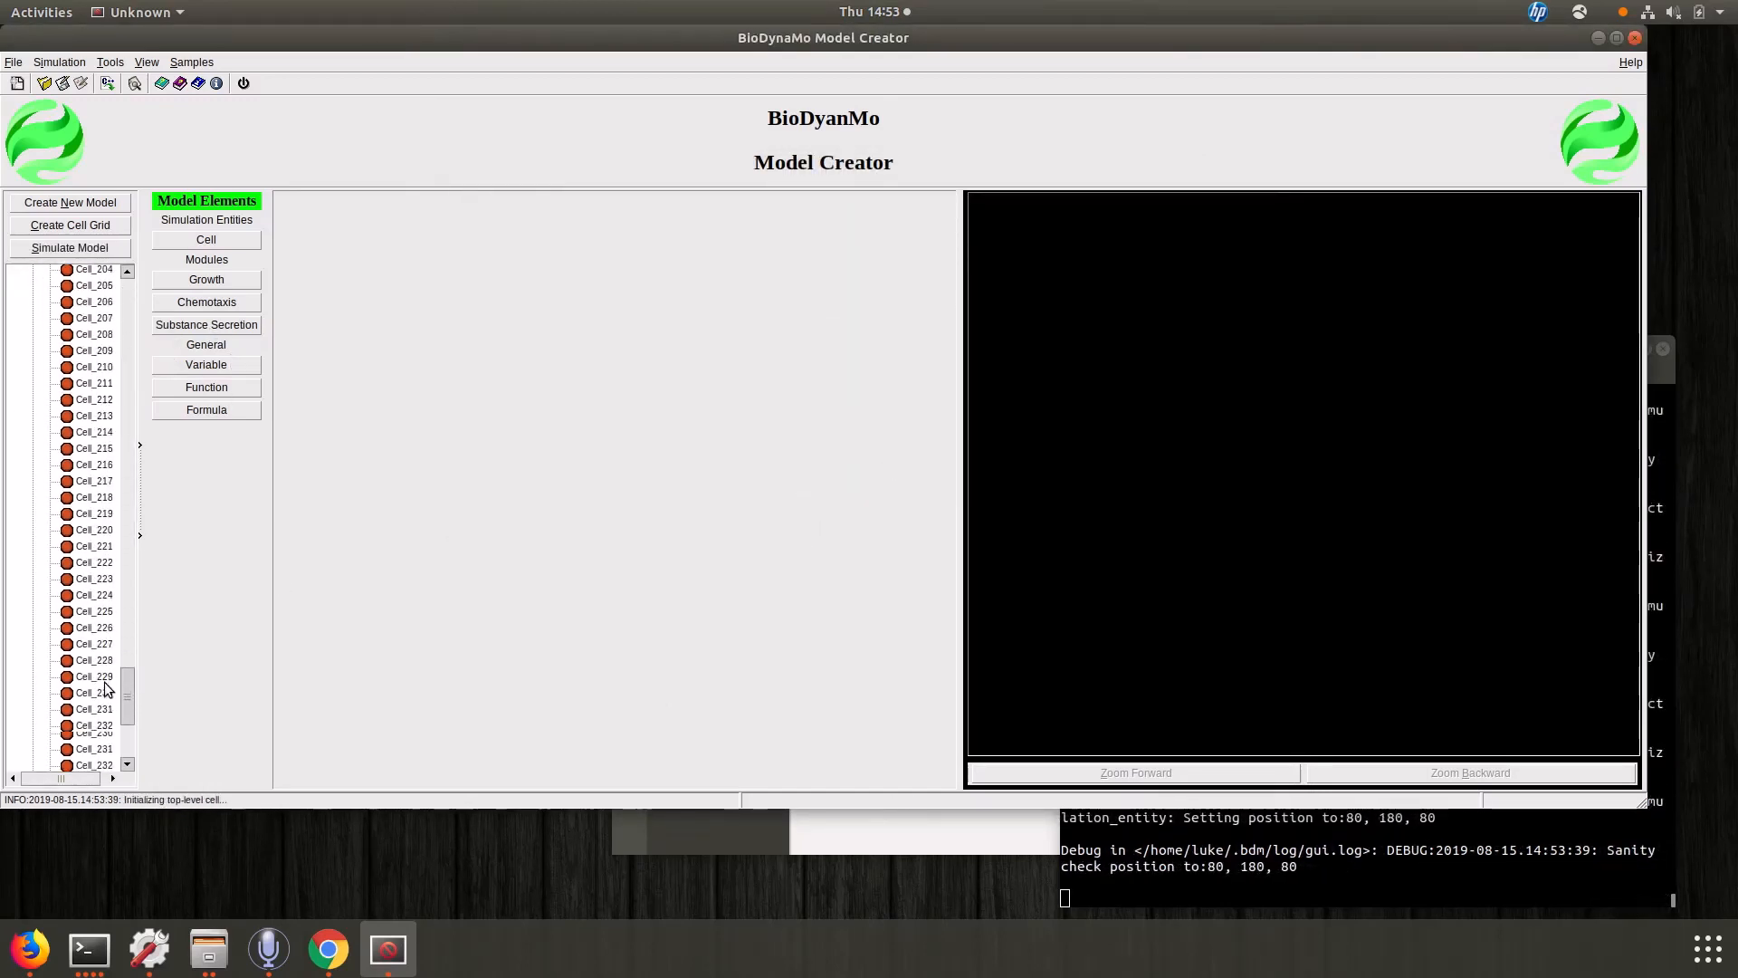
pyautogui.moveTo(134, 711); pyautogui.dragTo(136, 330)
pyautogui.click(111, 372)
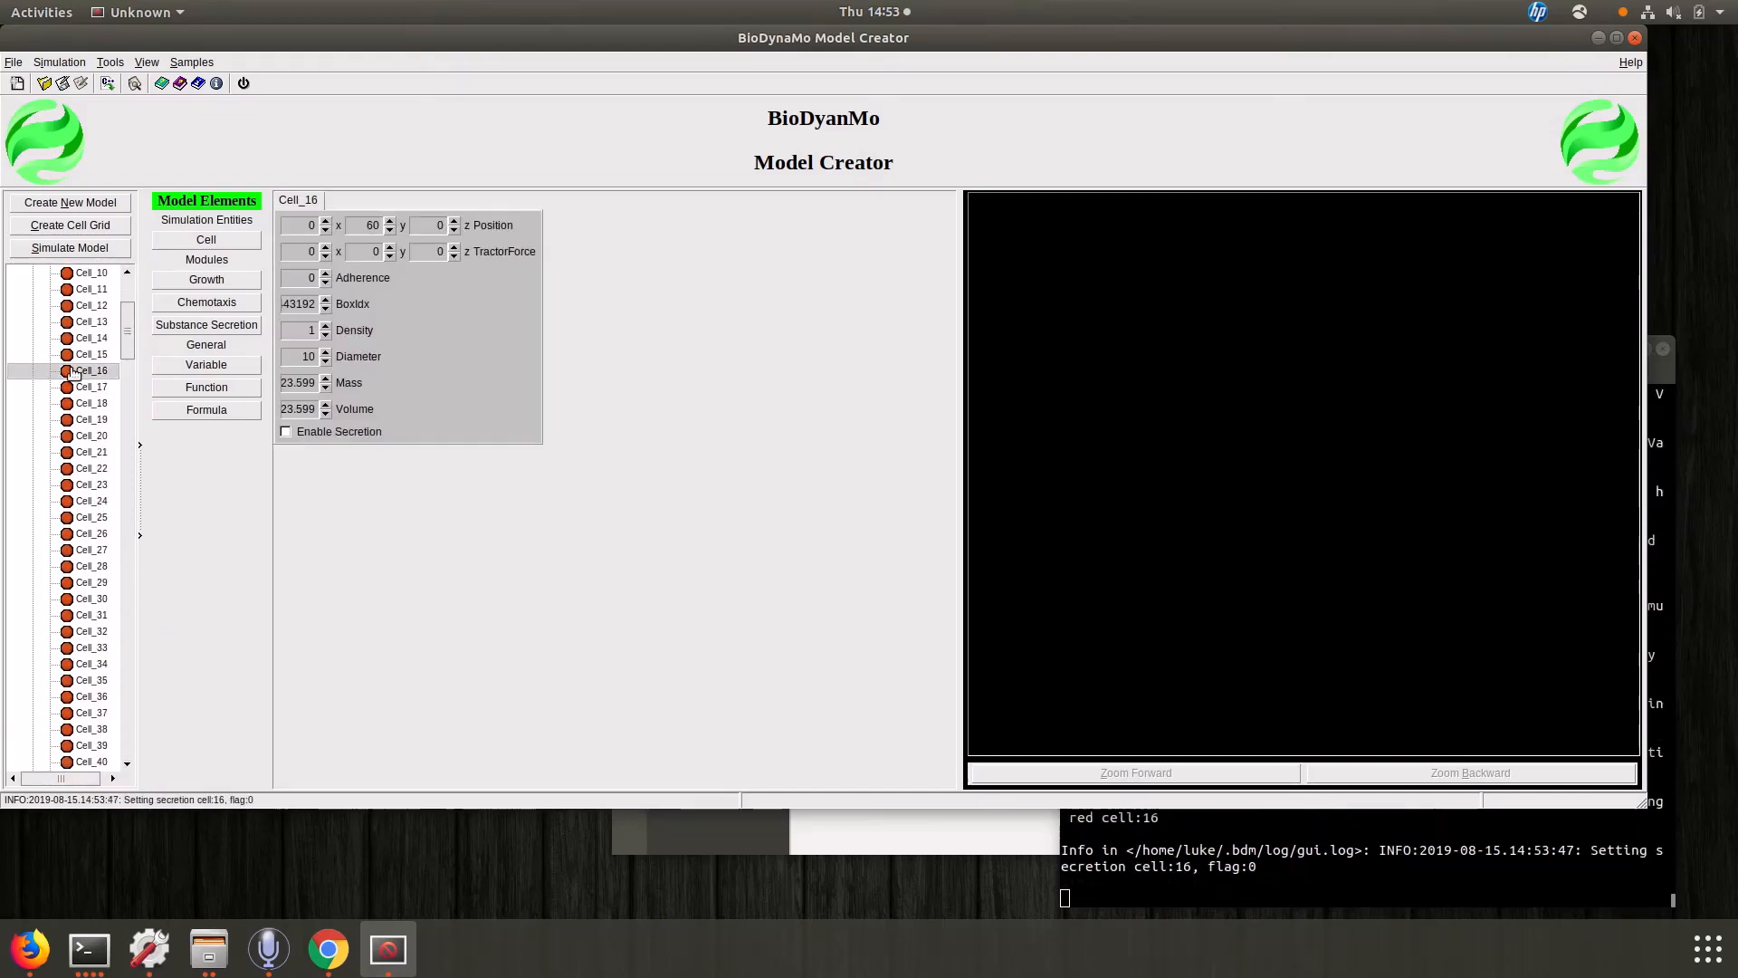
pyautogui.click(80, 487)
pyautogui.click(90, 533)
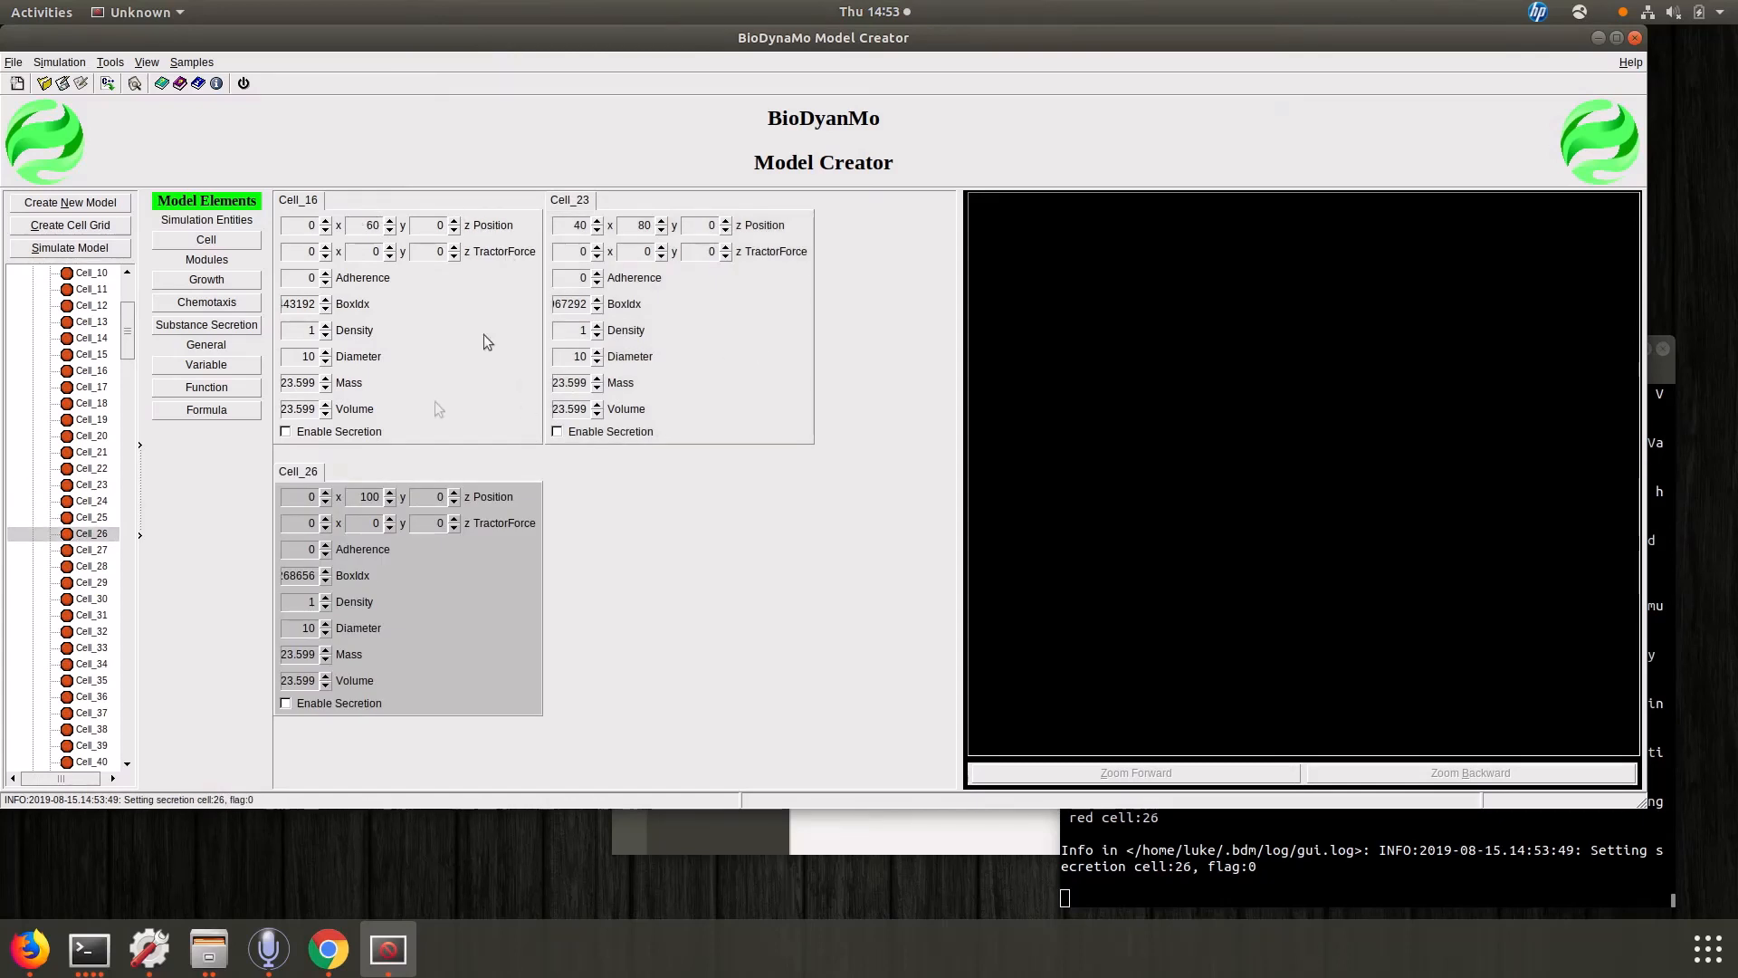
# Enable secretion for Cell_16 and generate the BioDynaMo code for Model4, overwriting its existing files.
pyautogui.click(286, 434)
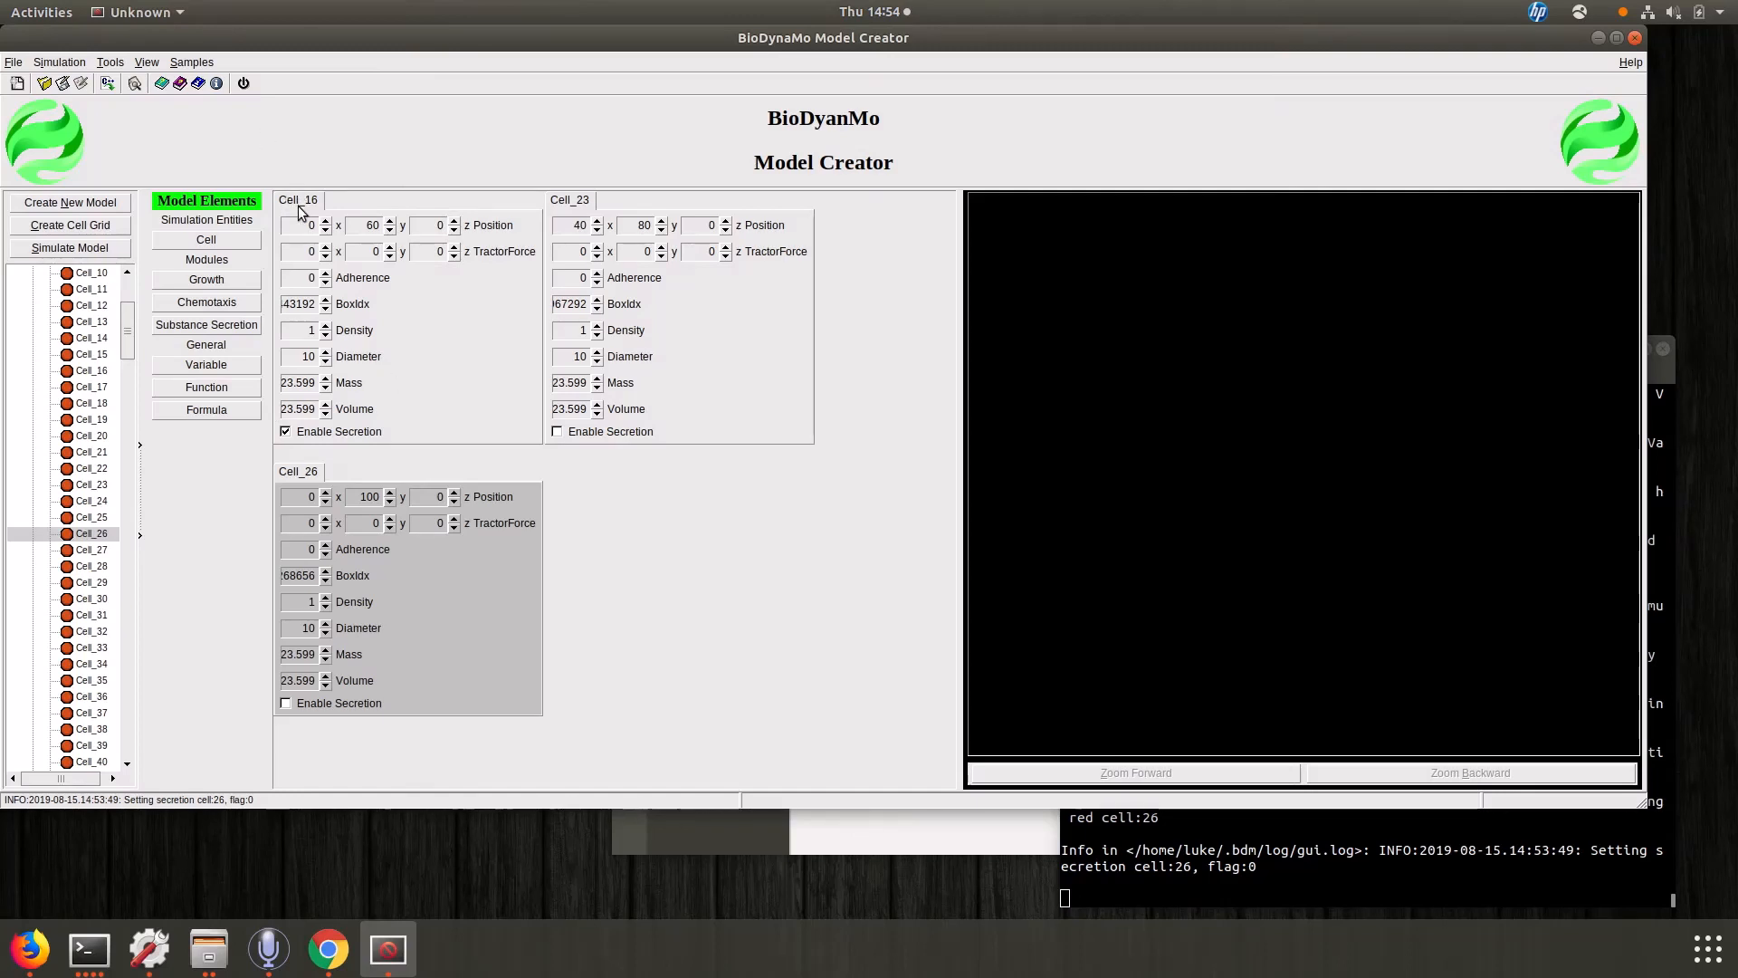
pyautogui.click(108, 84)
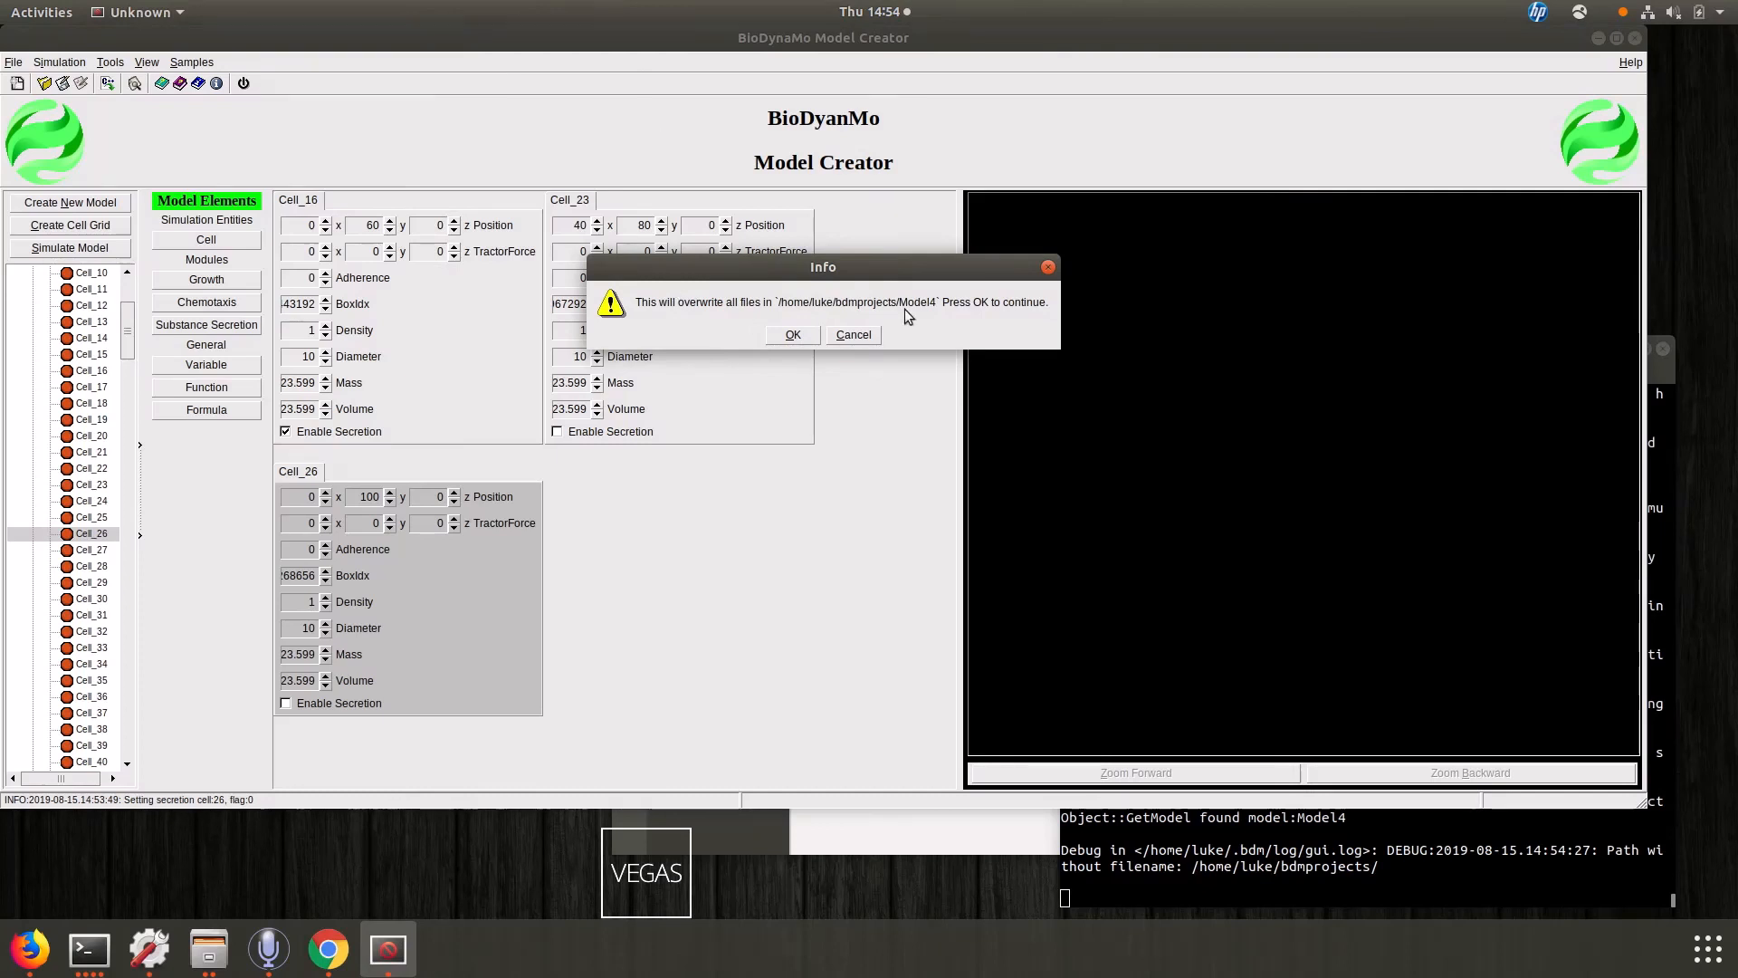
pyautogui.click(795, 336)
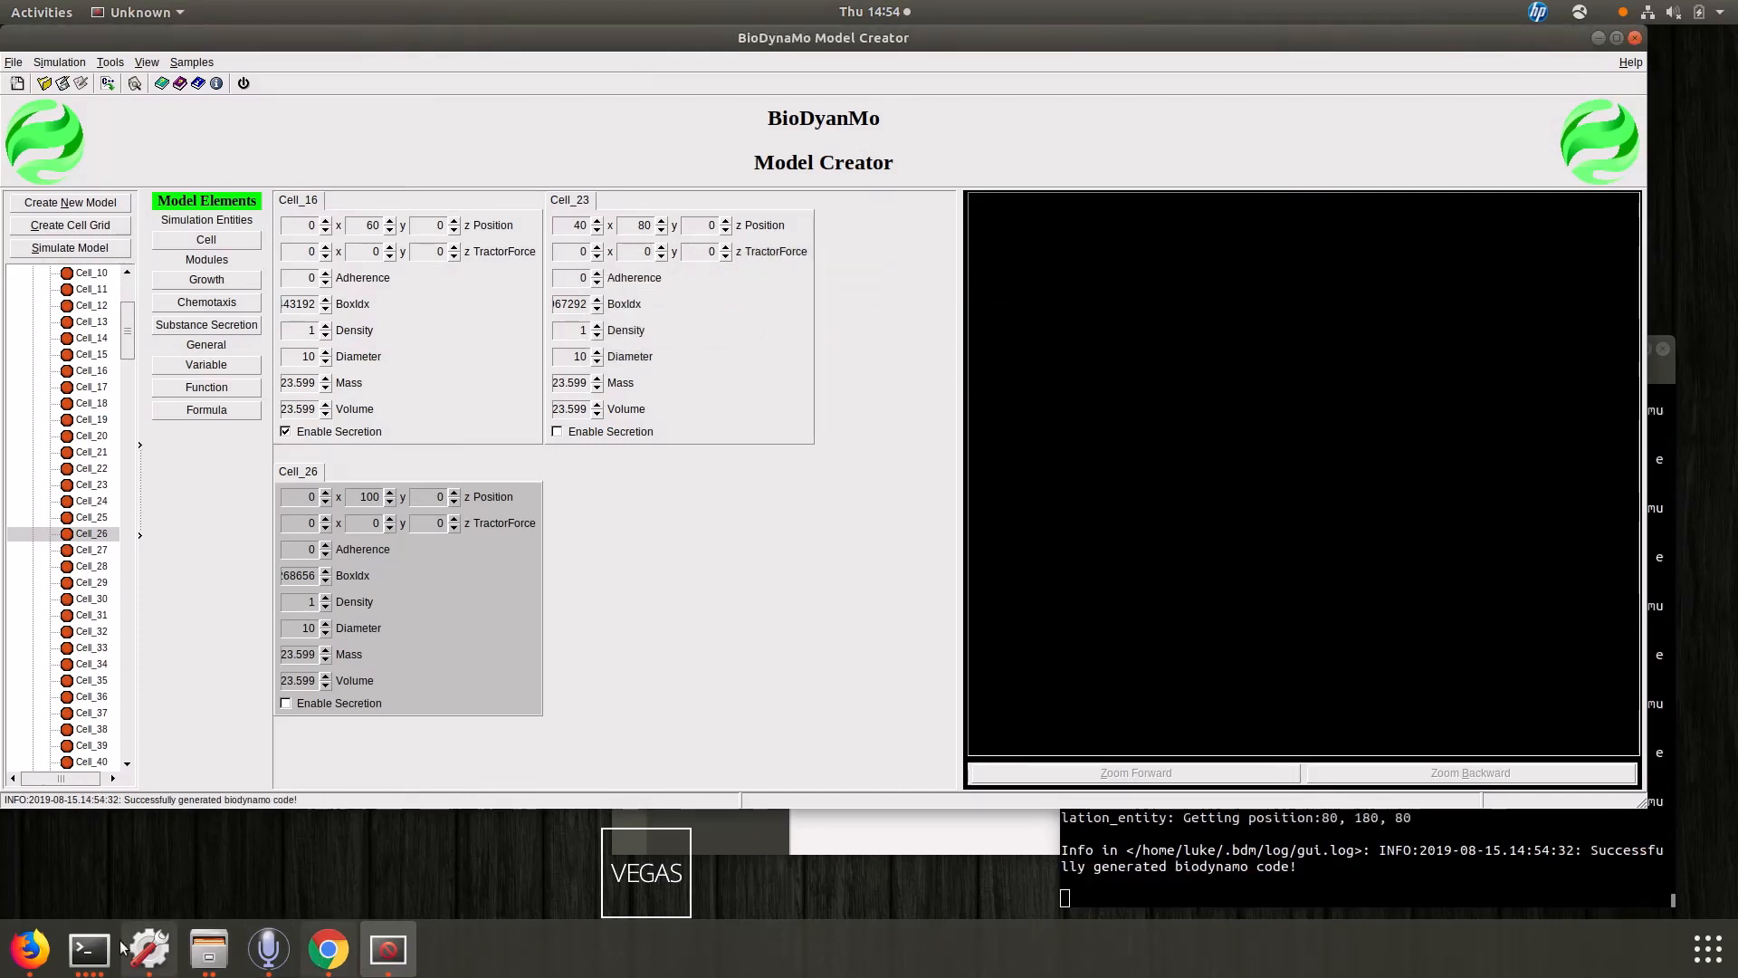
# In a new terminal window, go to the bdmprojects folder, list its contents and open Model4 in Visual Studio Code.
pyautogui.rightClick(82, 941)
pyautogui.click(109, 724)
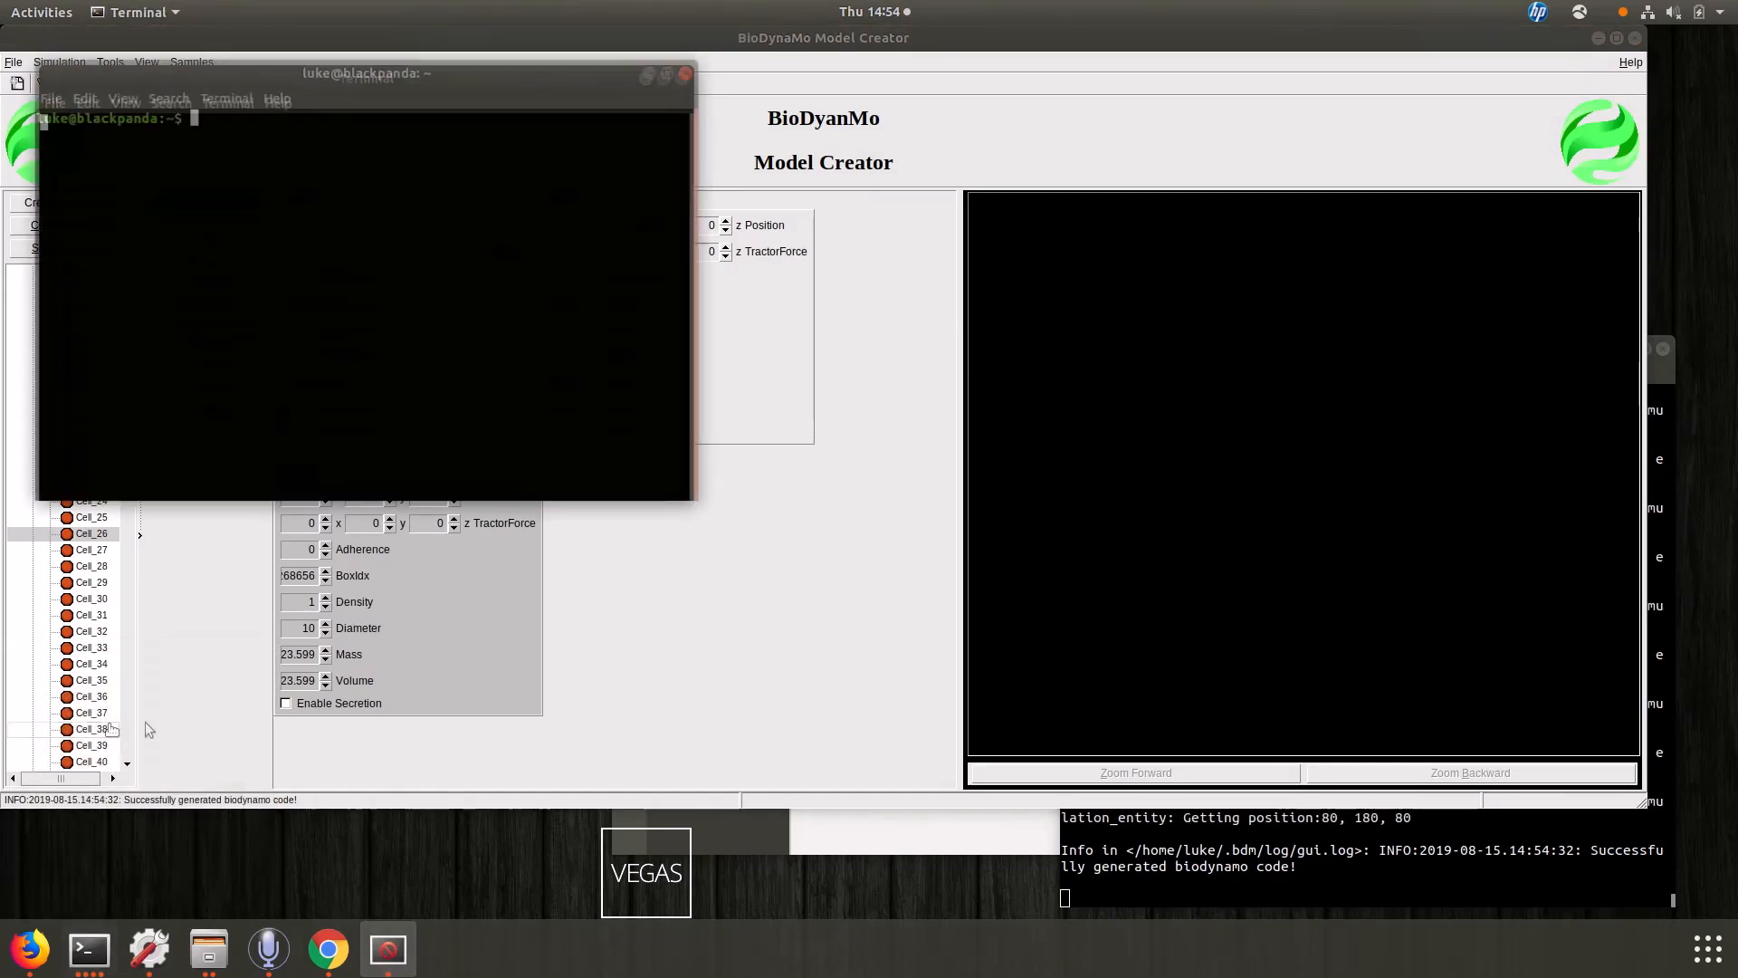
pyautogui.write('cd bdm')
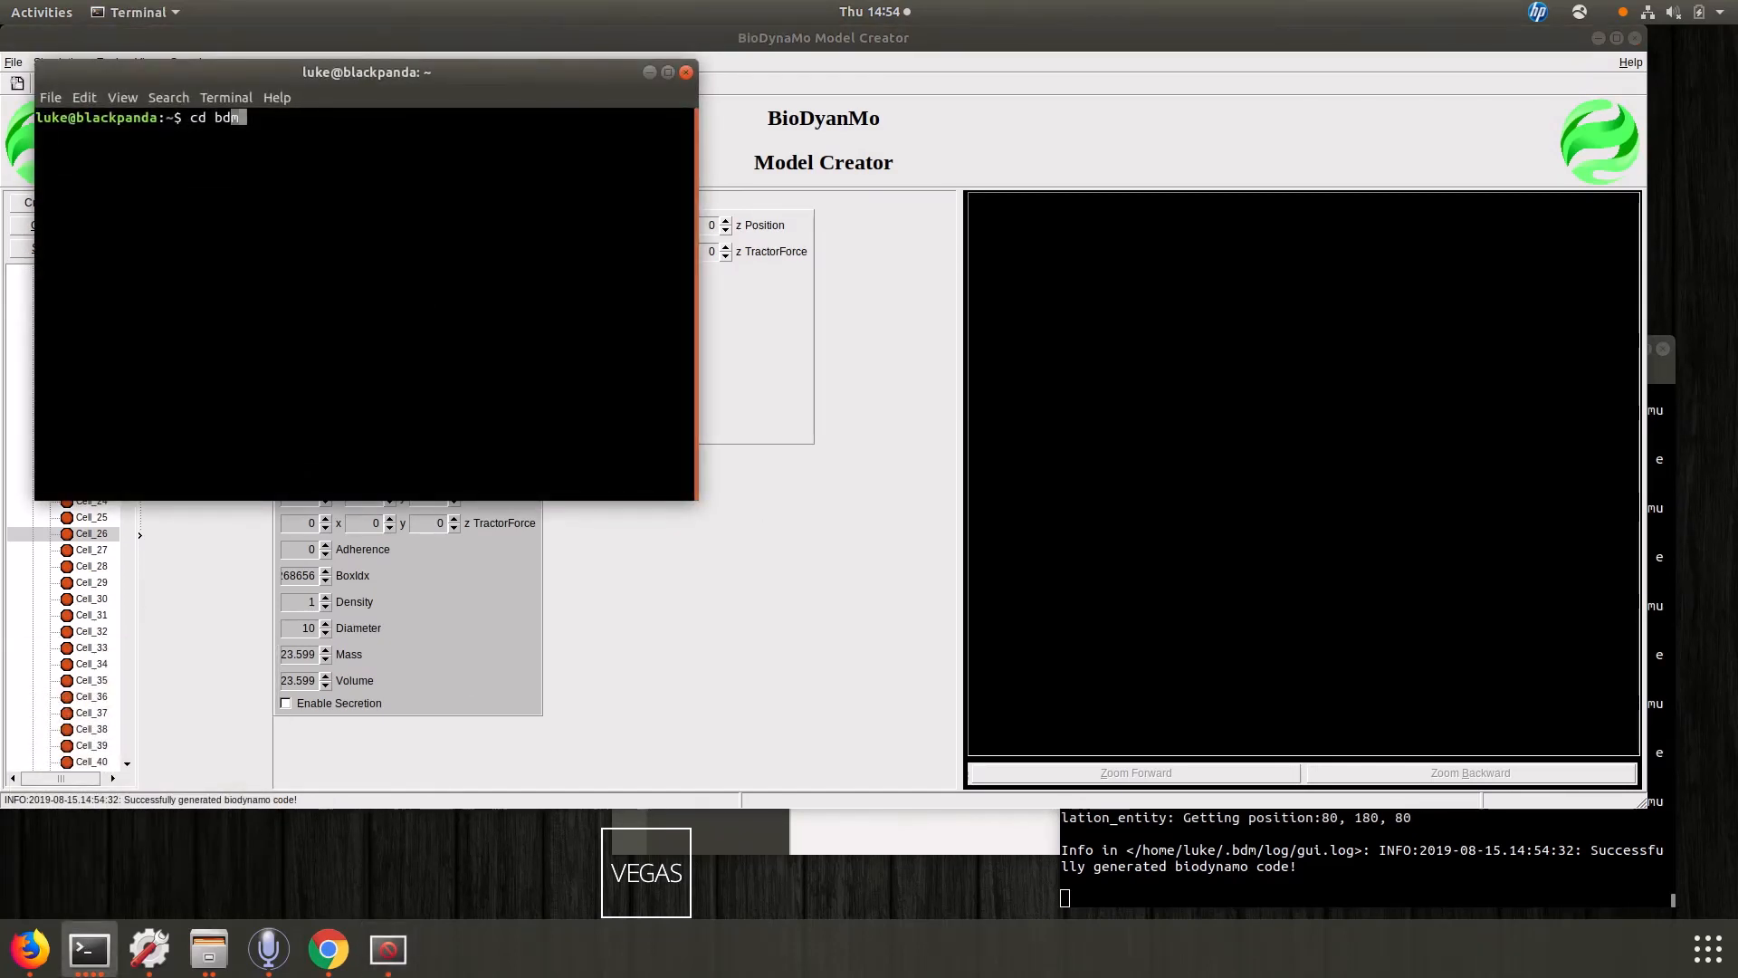
pyautogui.press('Tab')
pyautogui.press('Return')
pyautogui.write('ls')
pyautogui.press('Return')
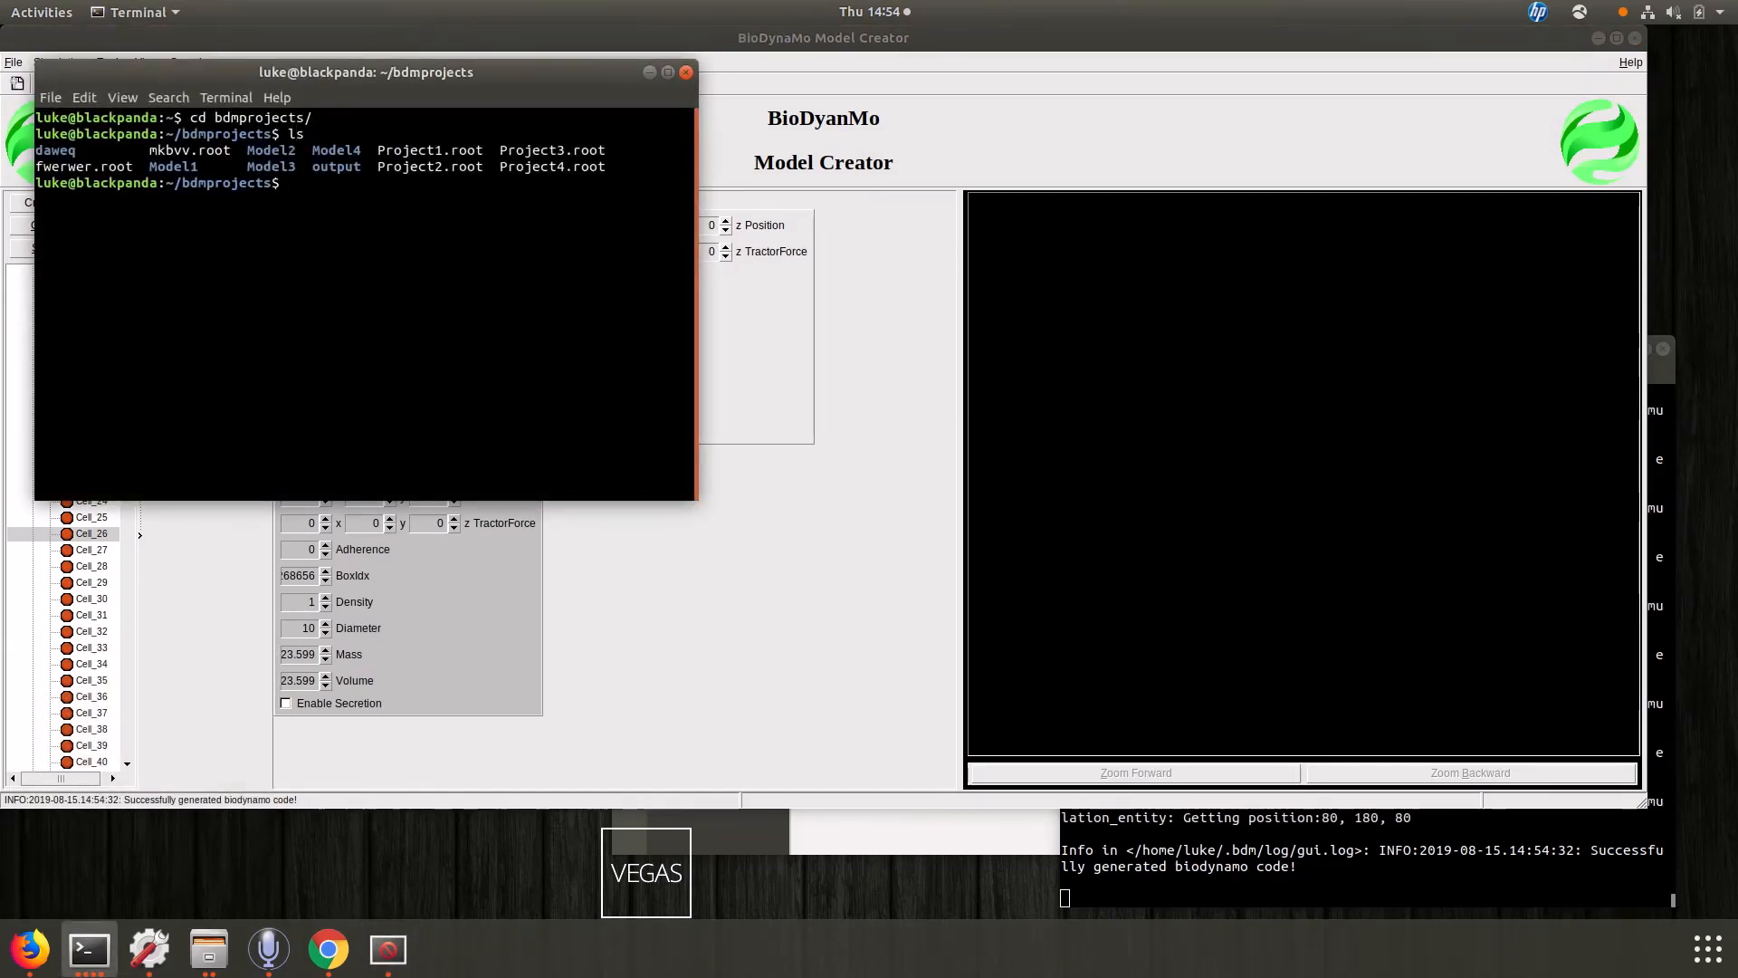
pyautogui.write('code Model4')
pyautogui.press('Return')
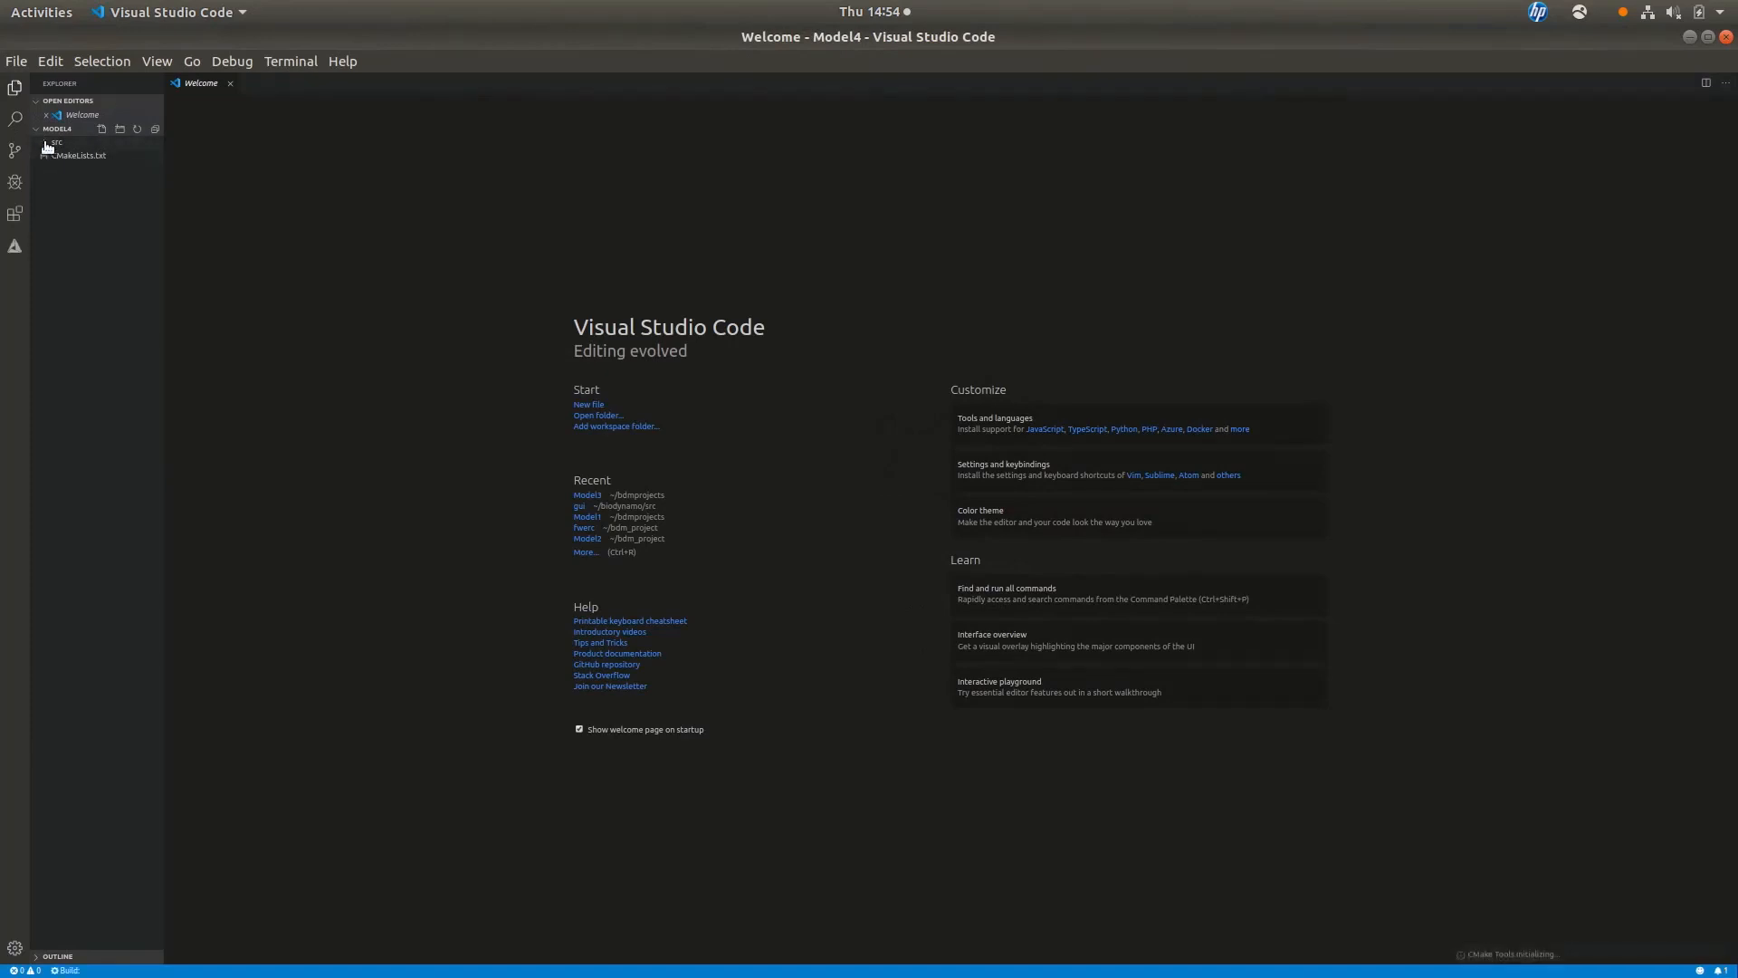
# Open Model4.h from the src folder, enlarge the text and shrink the editor window to compare it with the Model Creator.
pyautogui.click(50, 142)
pyautogui.click(75, 183)
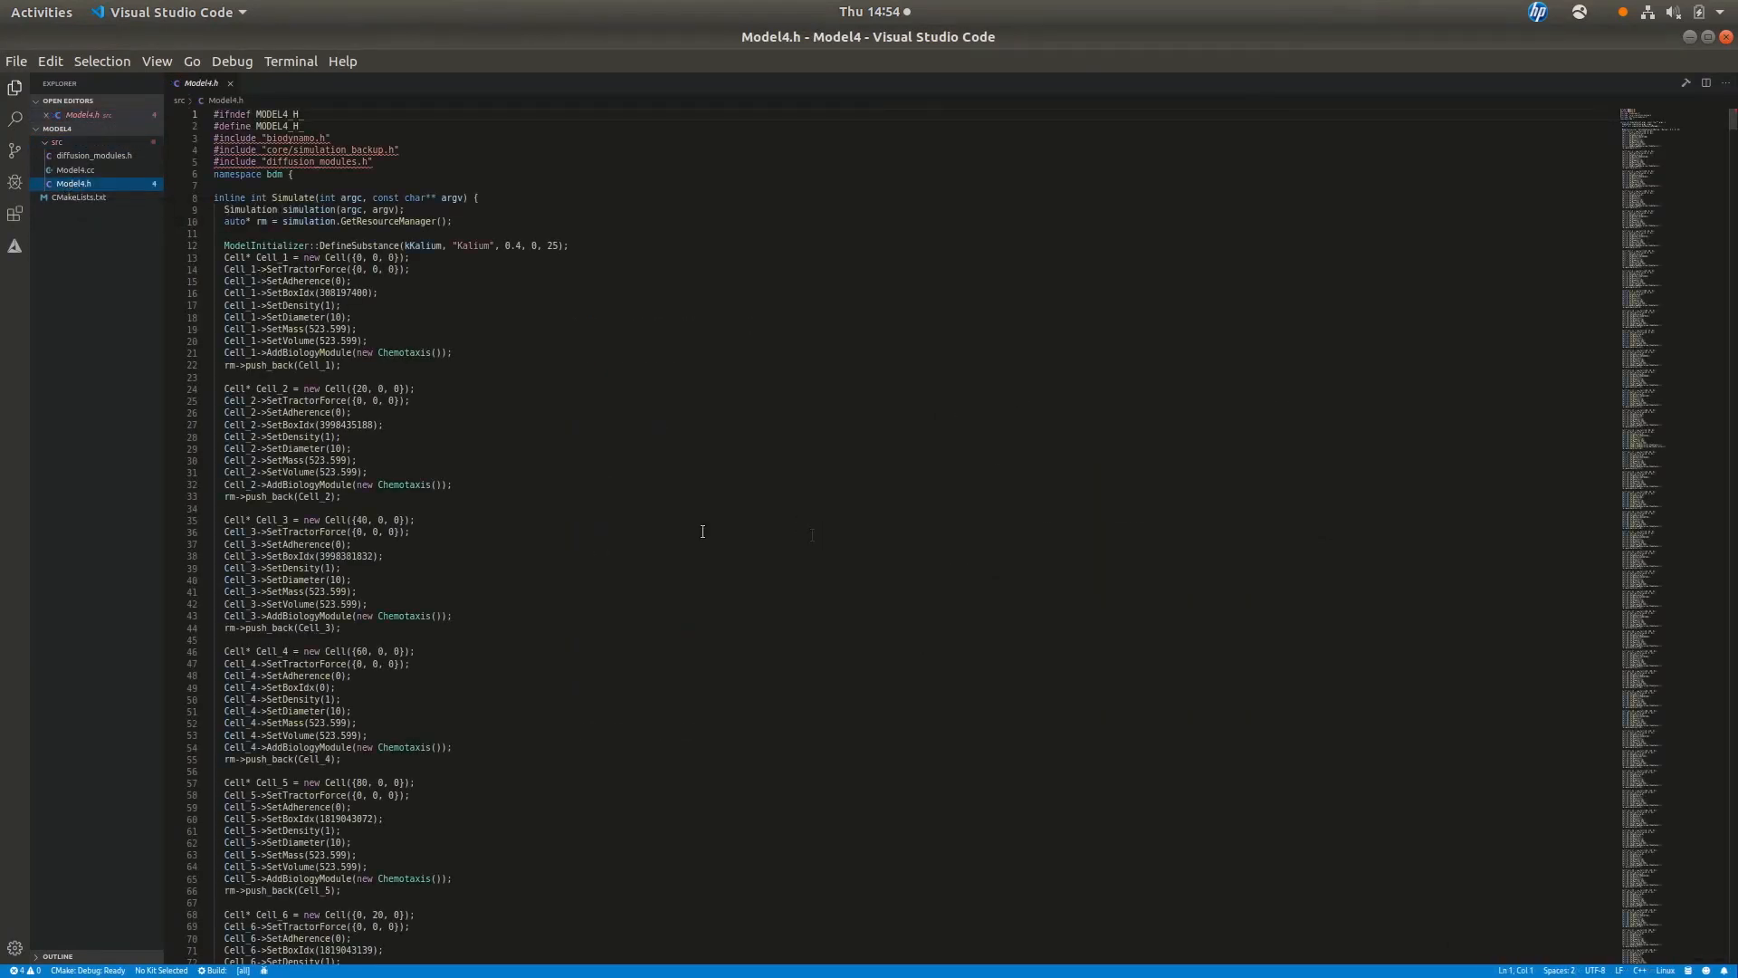
pyautogui.hotkey('ctrl', '+')
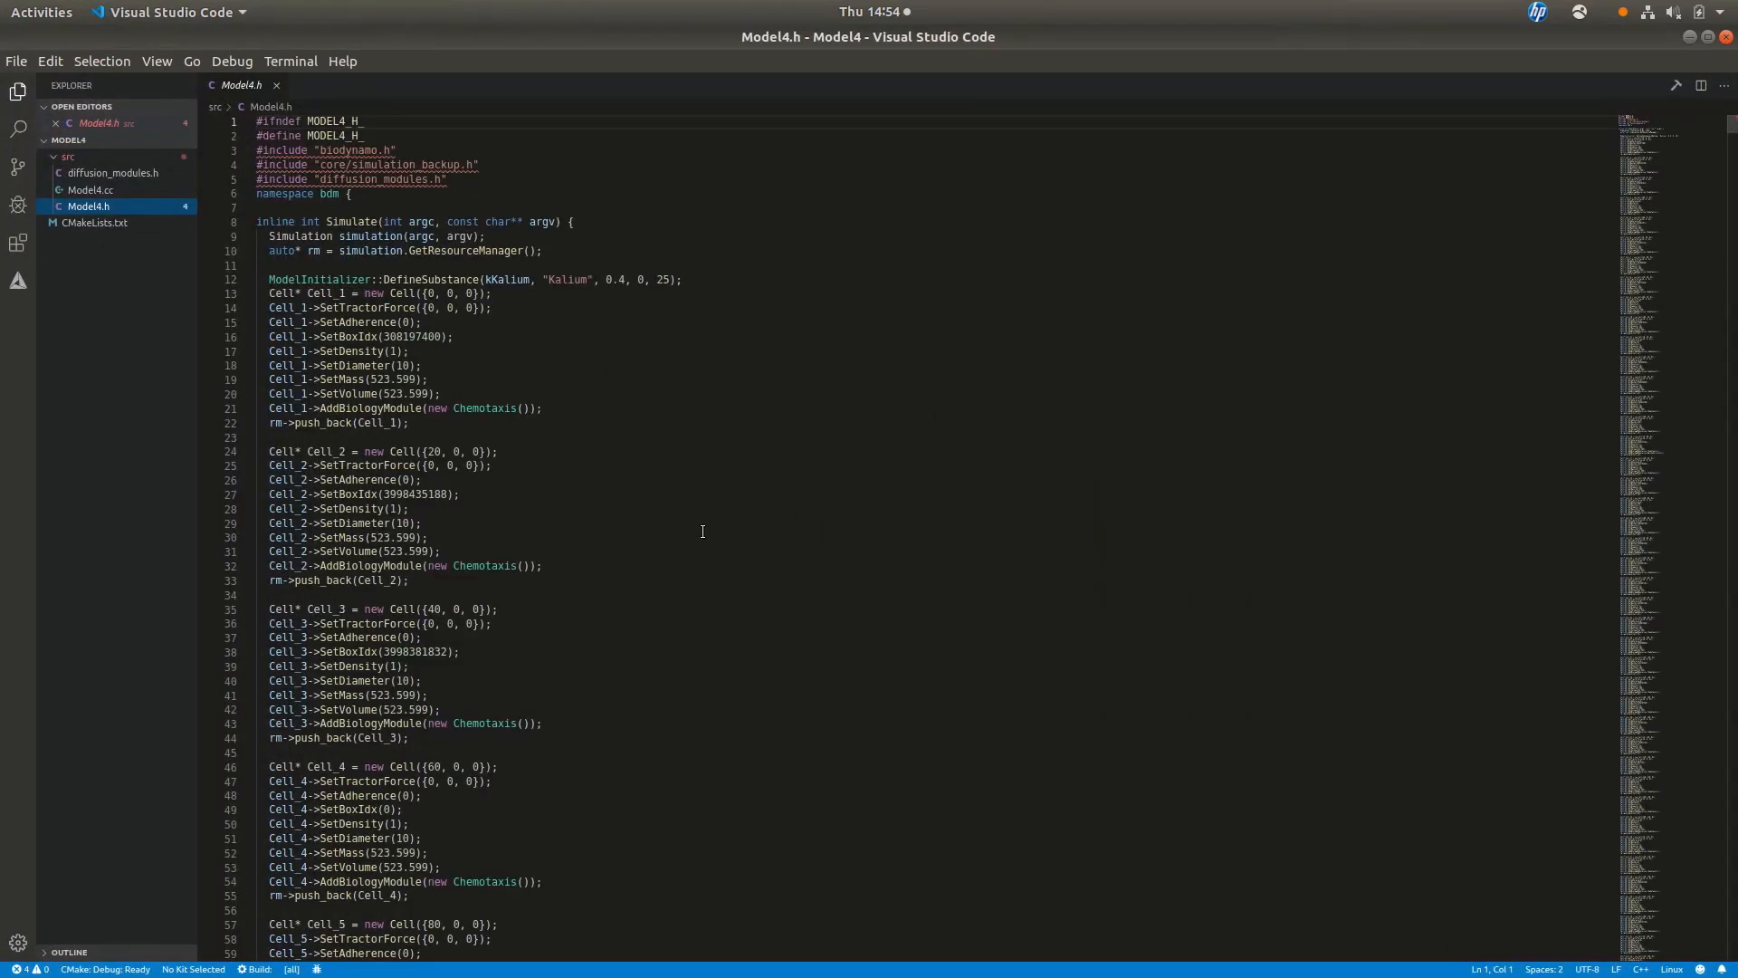
pyautogui.moveTo(399, 41); pyautogui.dragTo(853, 167)
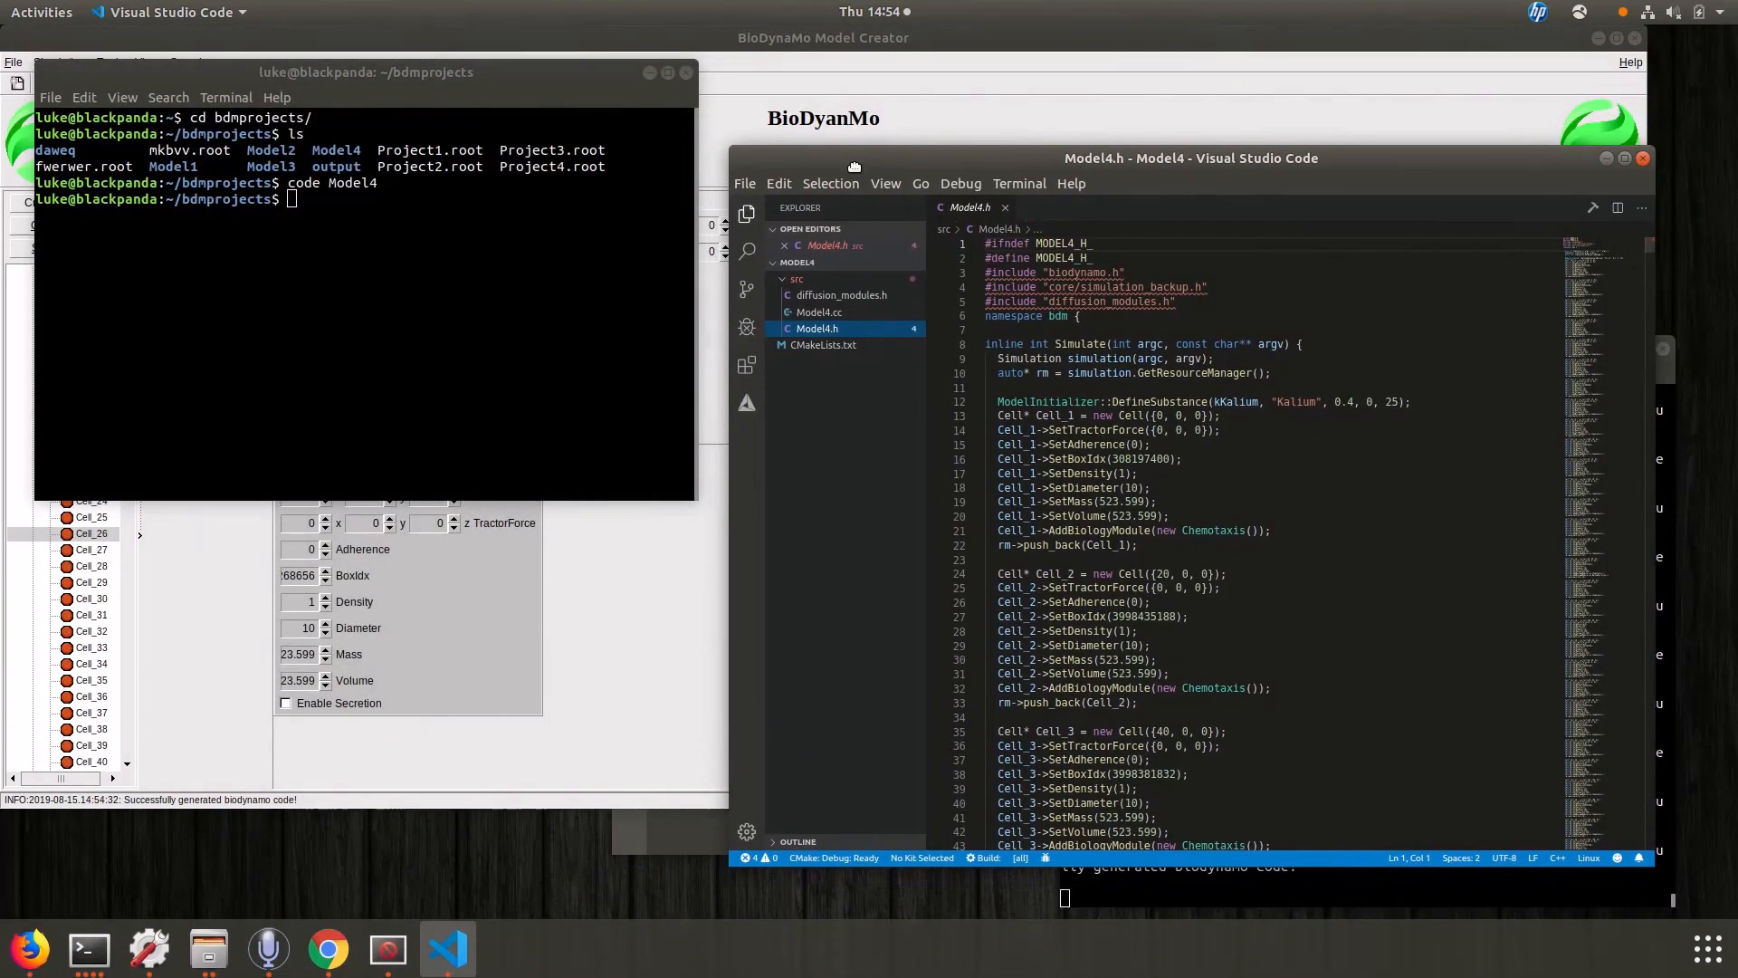
pyautogui.click(573, 552)
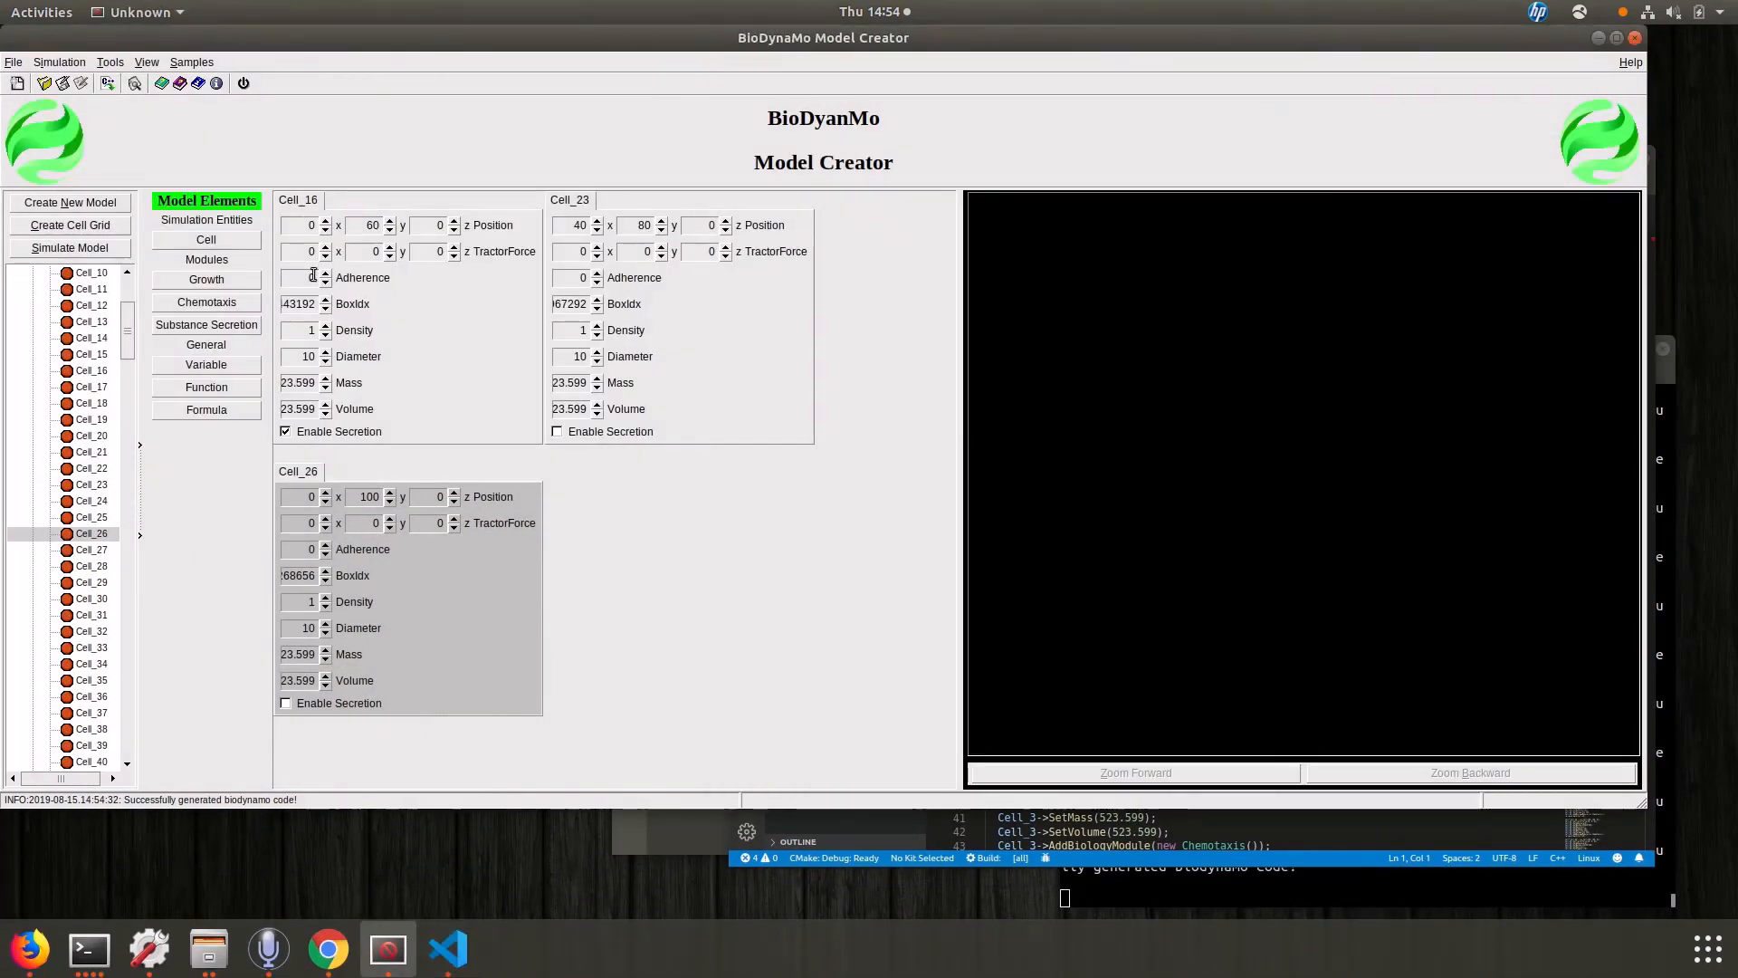
pyautogui.click(1162, 831)
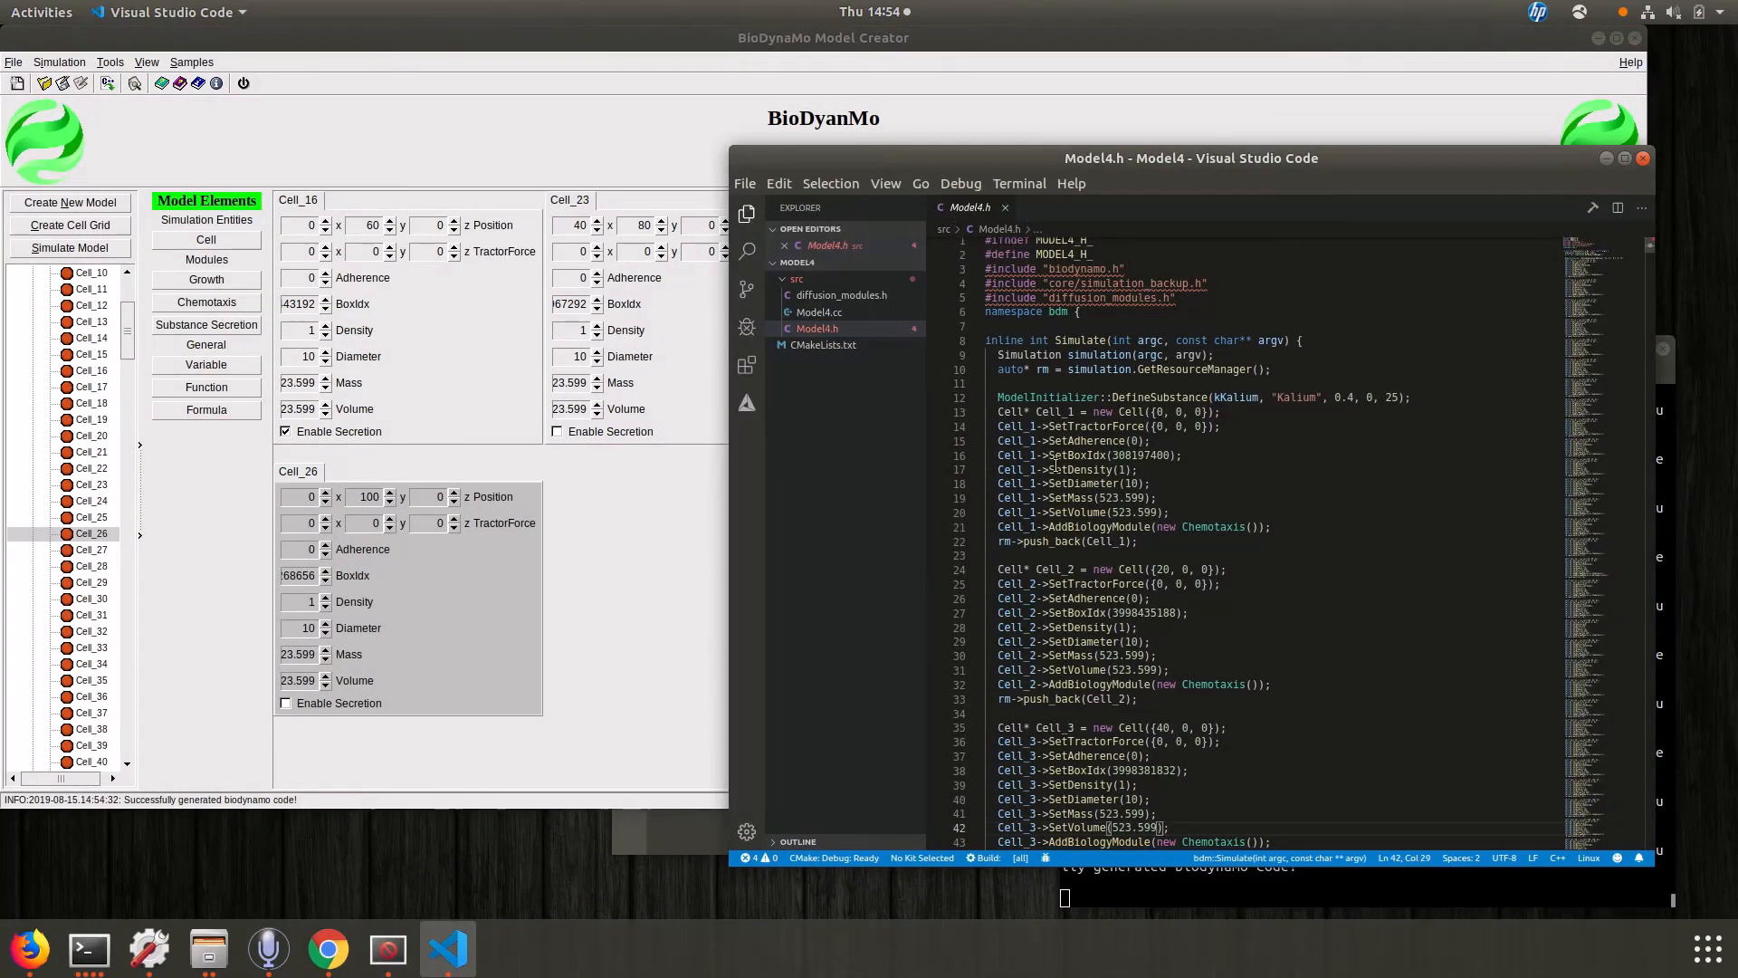
# Examine the biology modules added to Cell_16 and its neighbouring cells in Model4.h, and close Visual Studio Code.
pyautogui.scroll(-10, 1285, 438)
pyautogui.scroll(-20, 1284, 438)
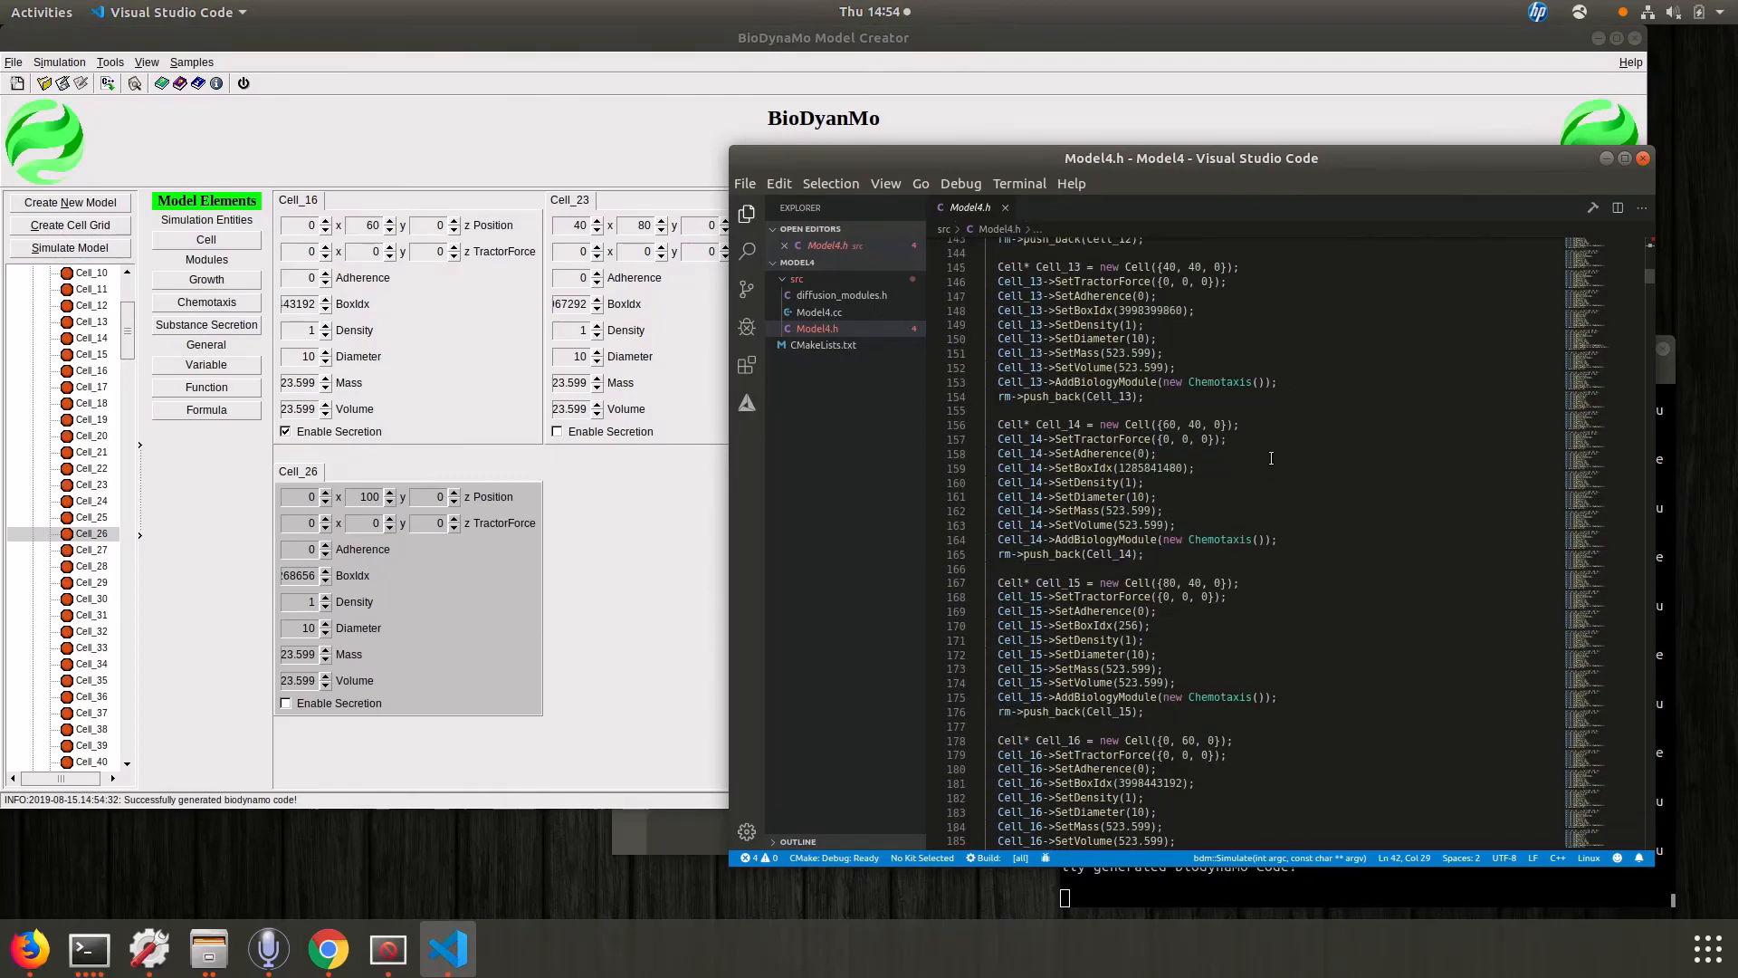
pyautogui.doubleClick(1206, 607)
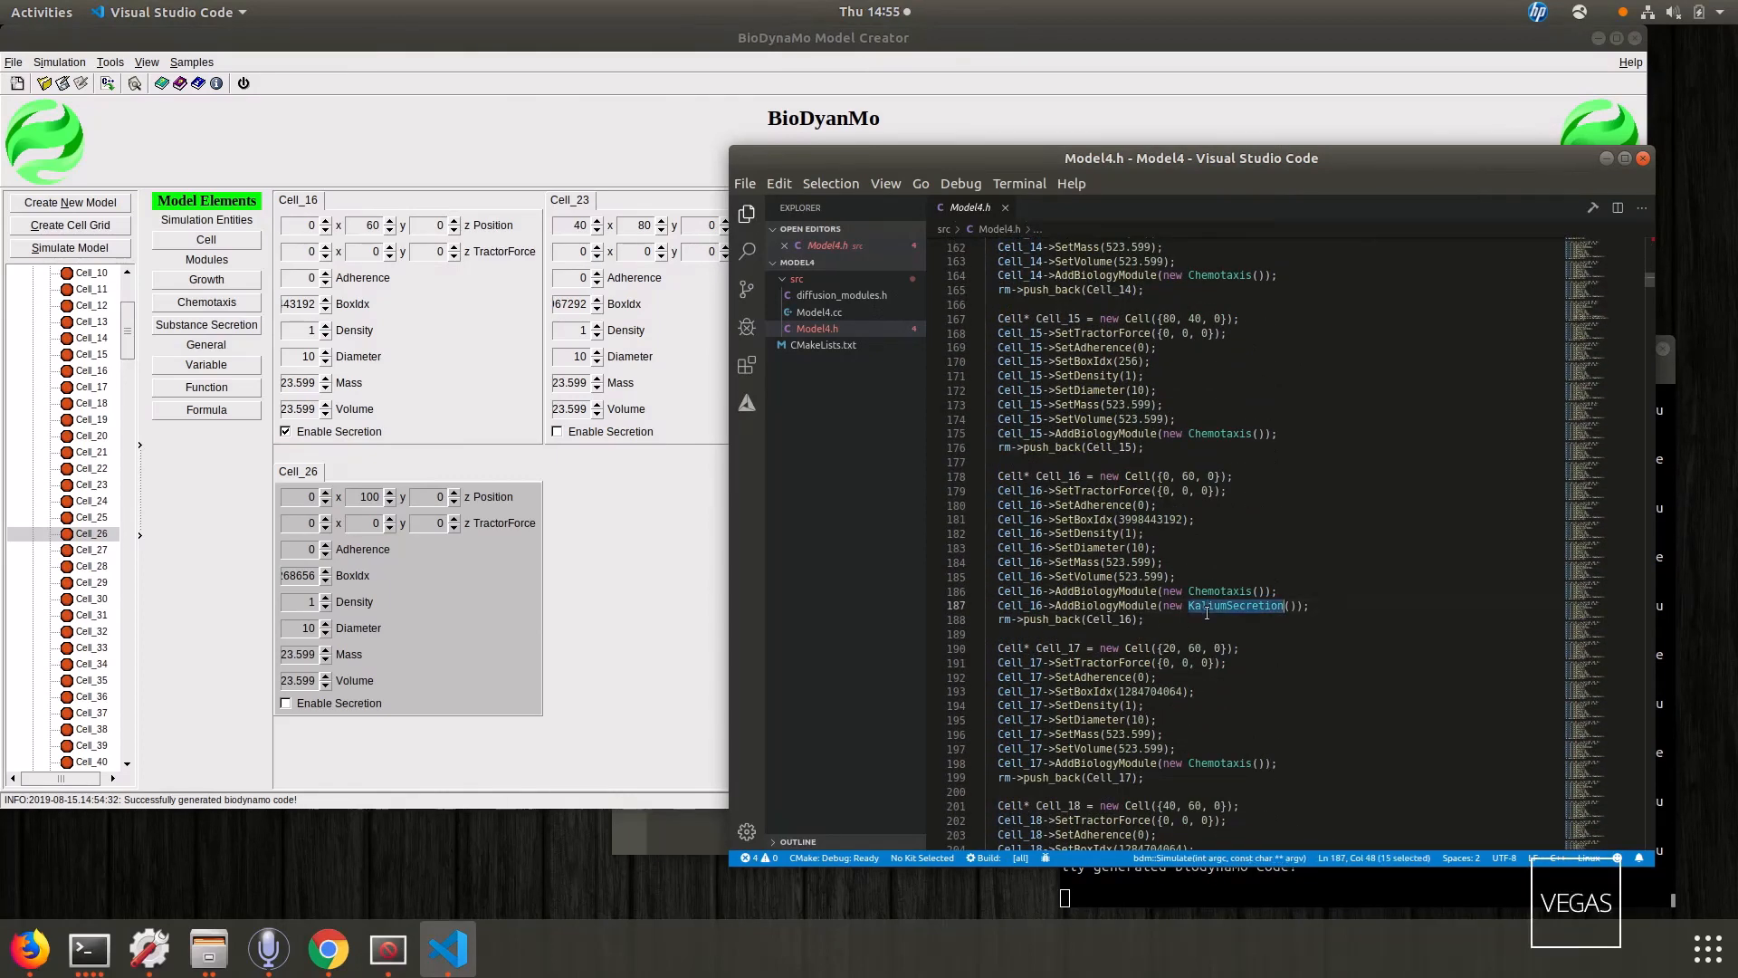
pyautogui.doubleClick(1122, 607)
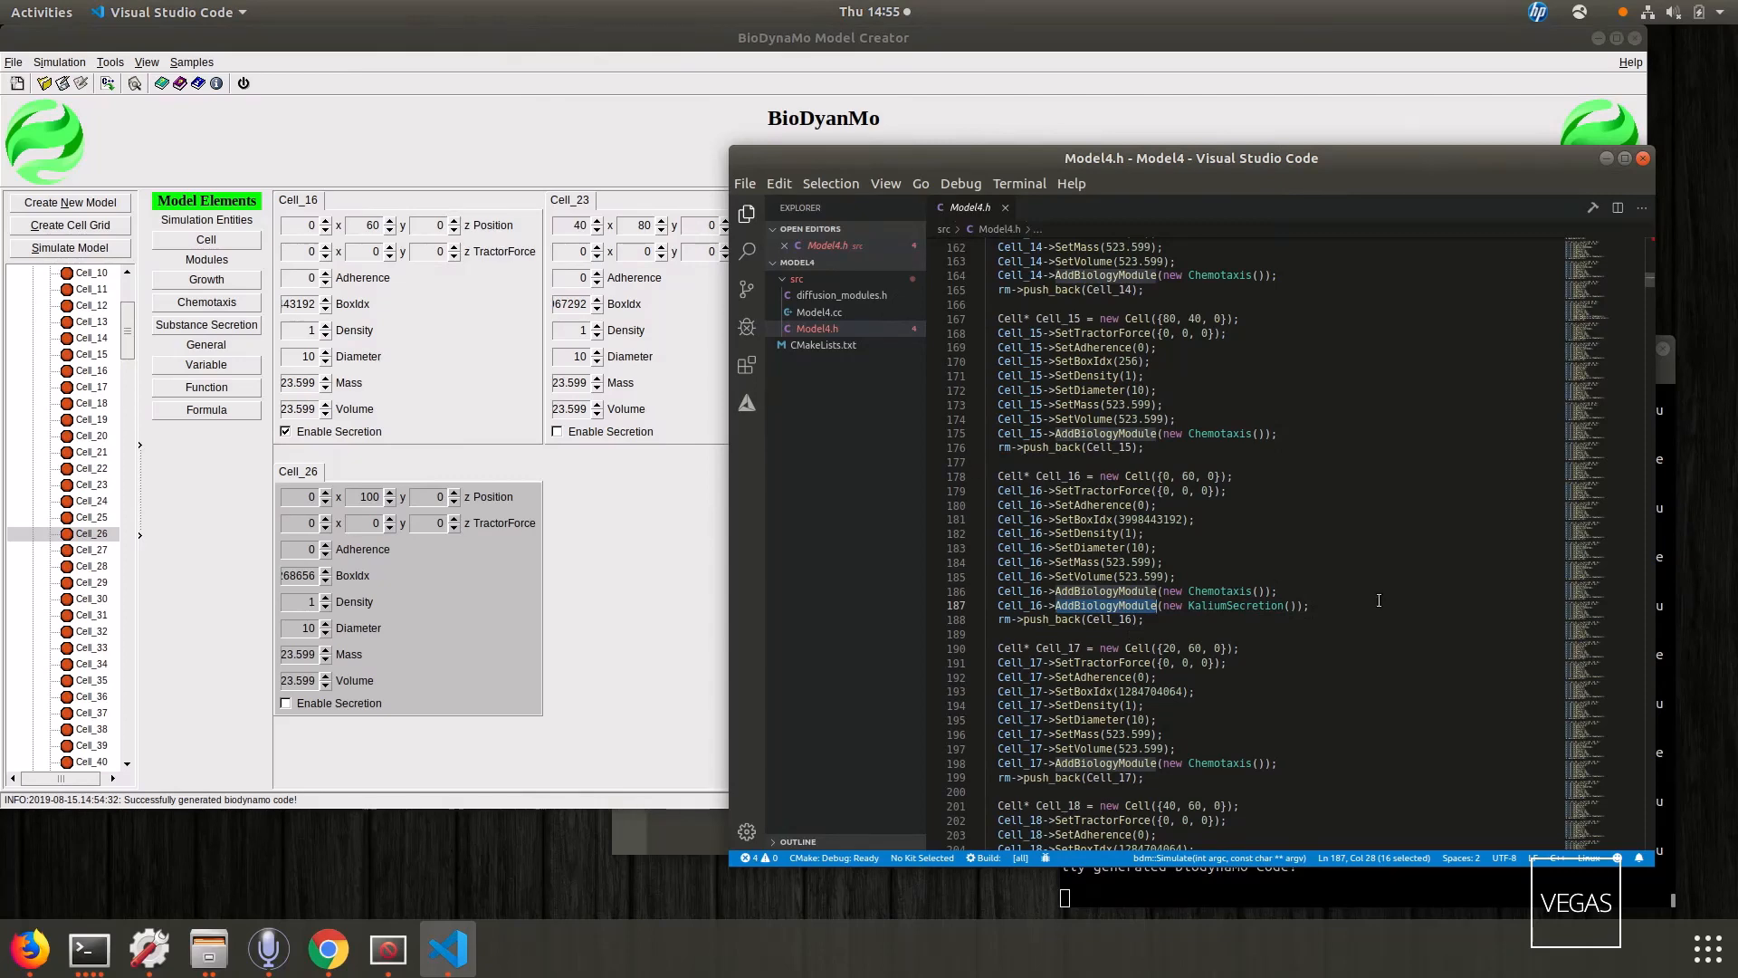
pyautogui.doubleClick(1247, 606)
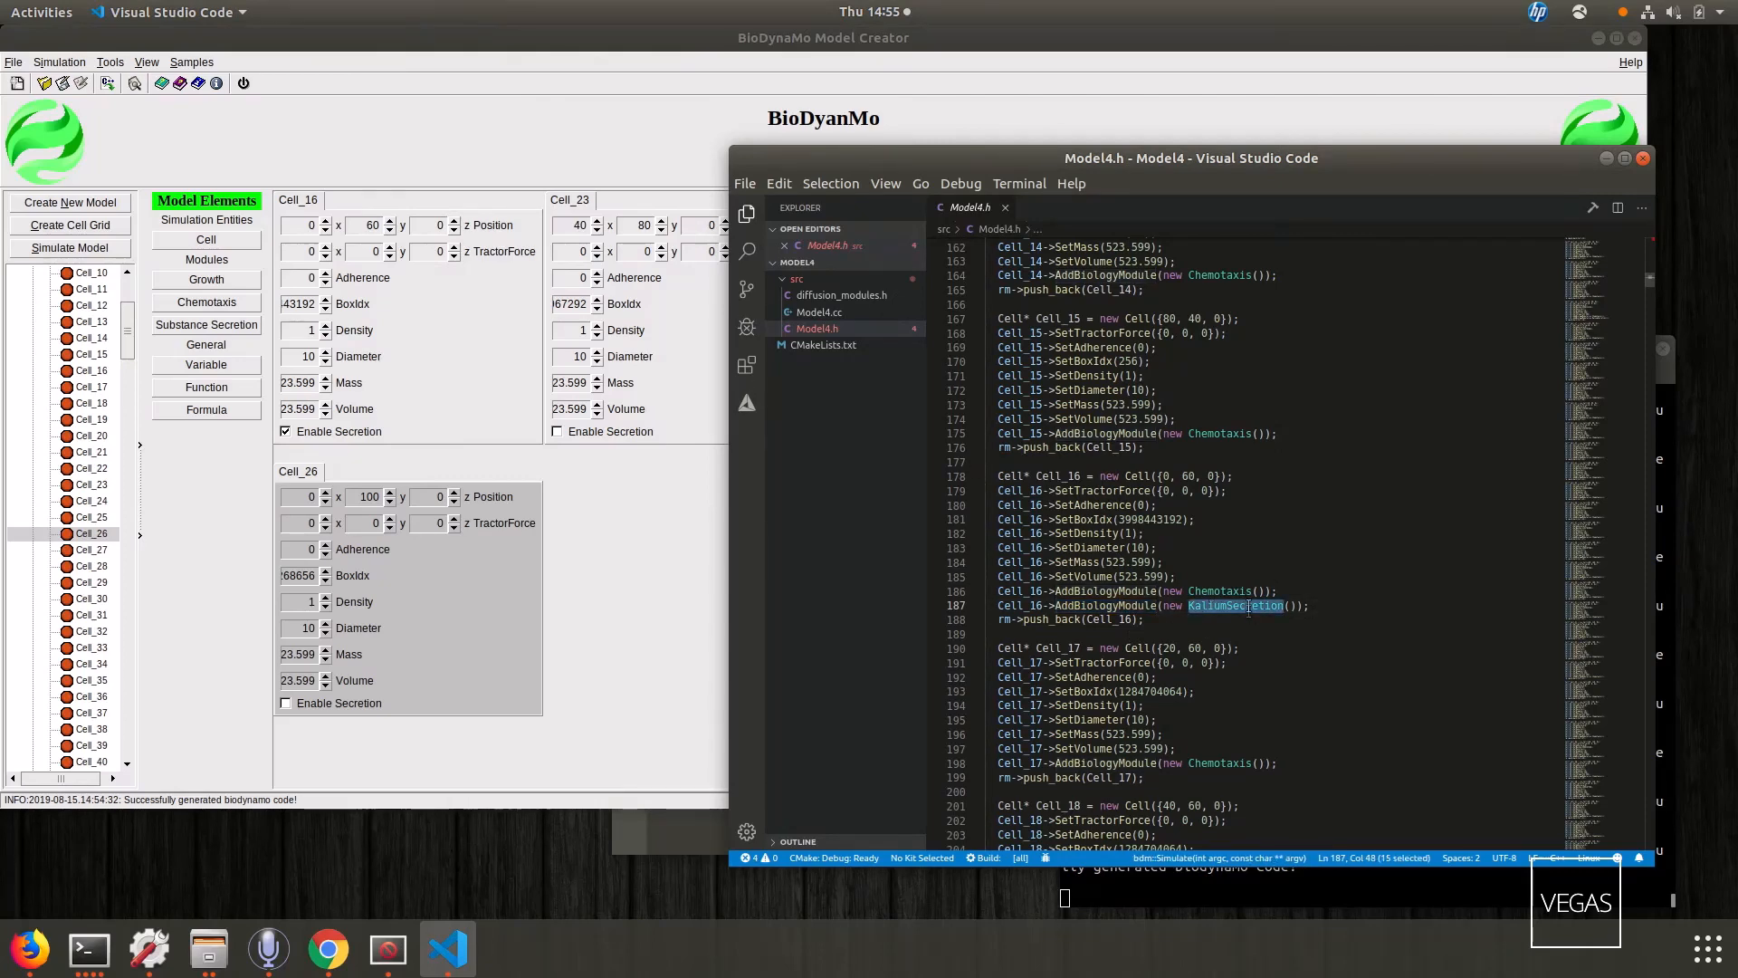
pyautogui.doubleClick(1222, 434)
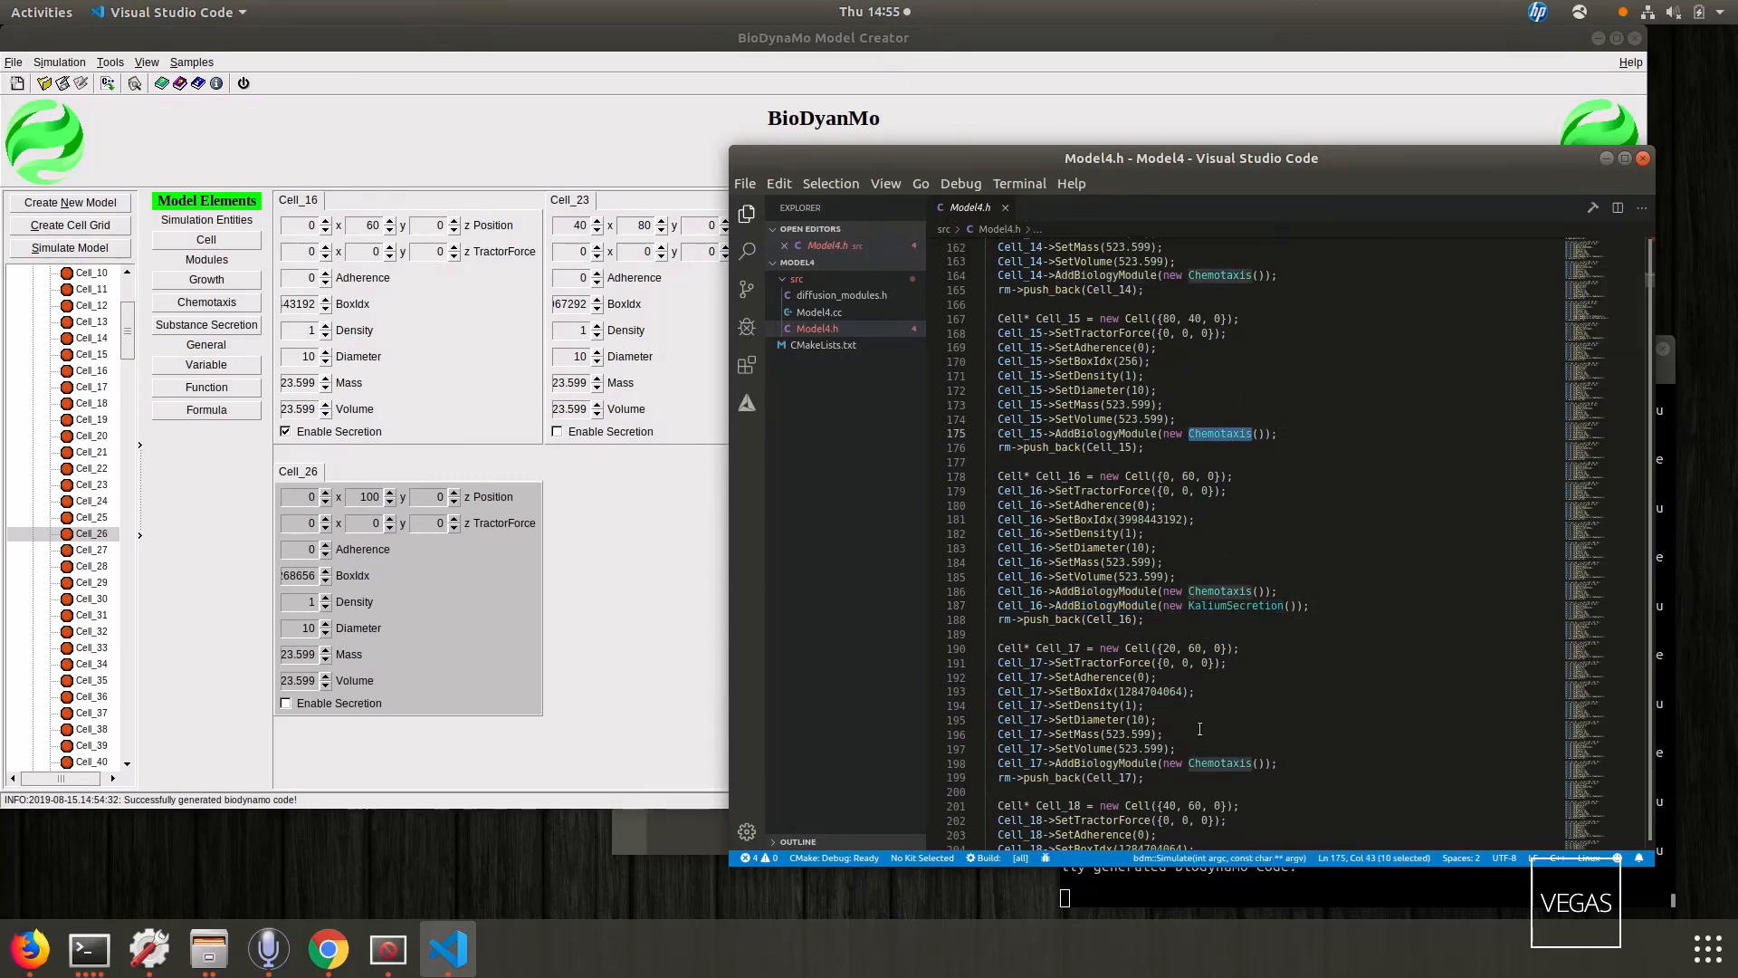
pyautogui.scroll(-4, 1317, 737)
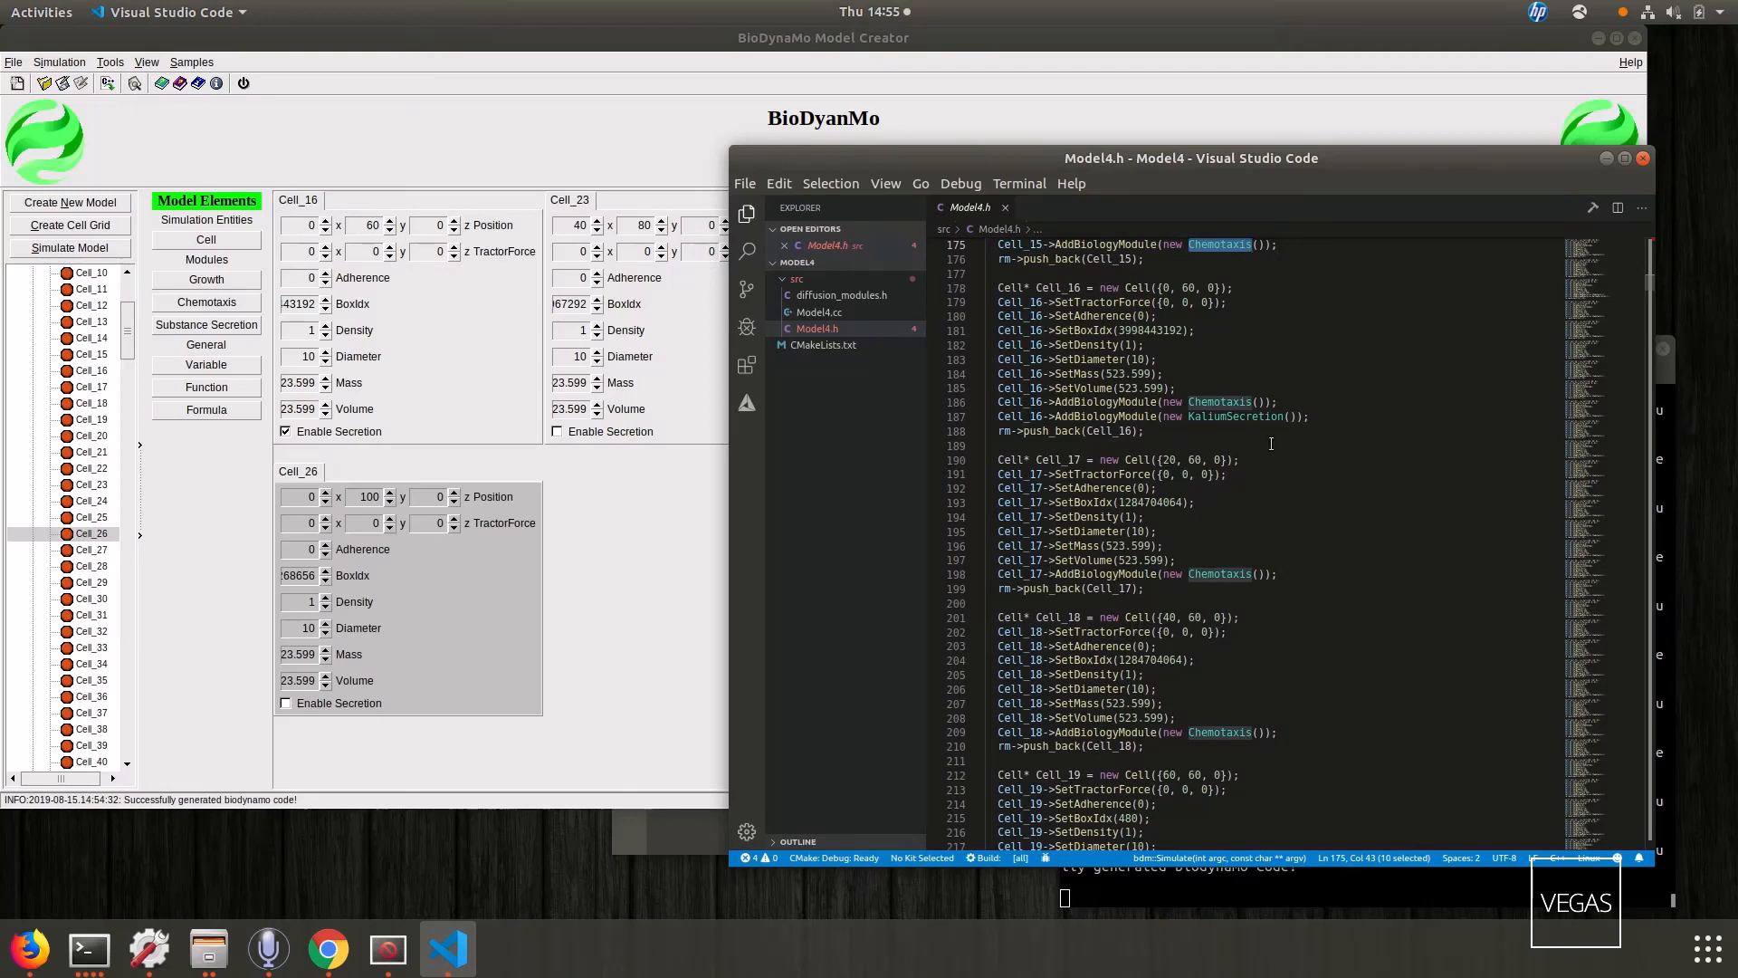
pyautogui.click(834, 297)
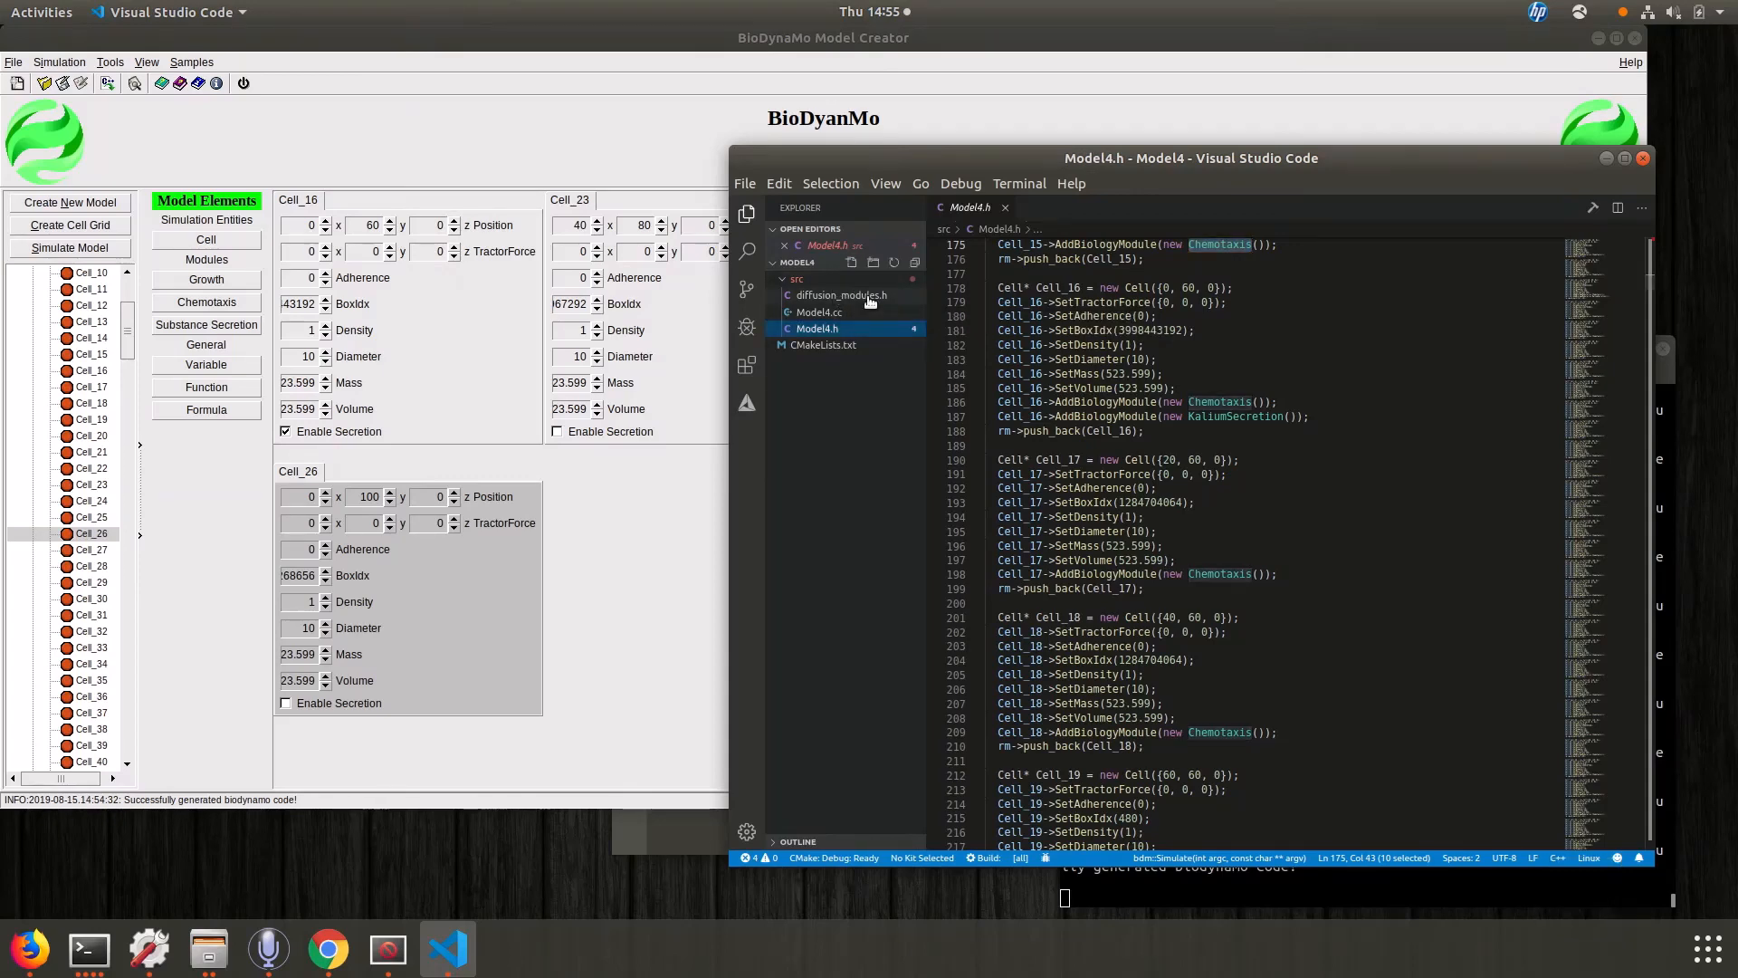
pyautogui.click(1643, 159)
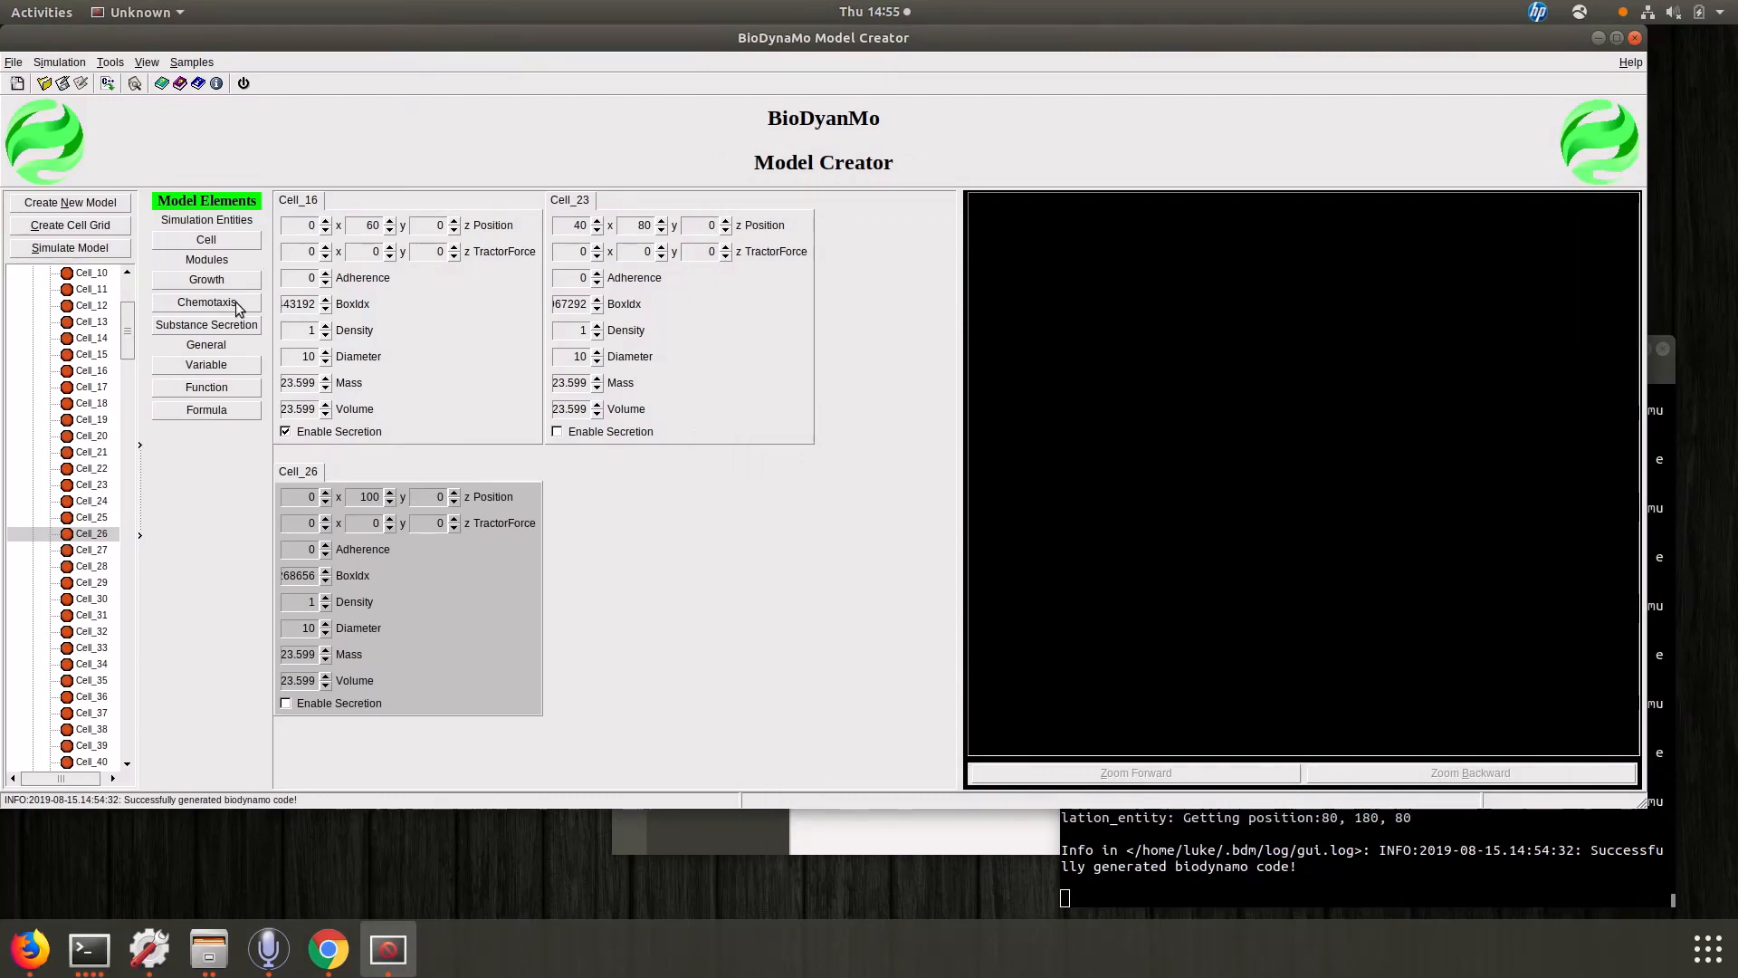
# Simulate Model4, overwriting its existing files, and rotate the visualisation to inspect the simulated cells.
pyautogui.click(110, 254)
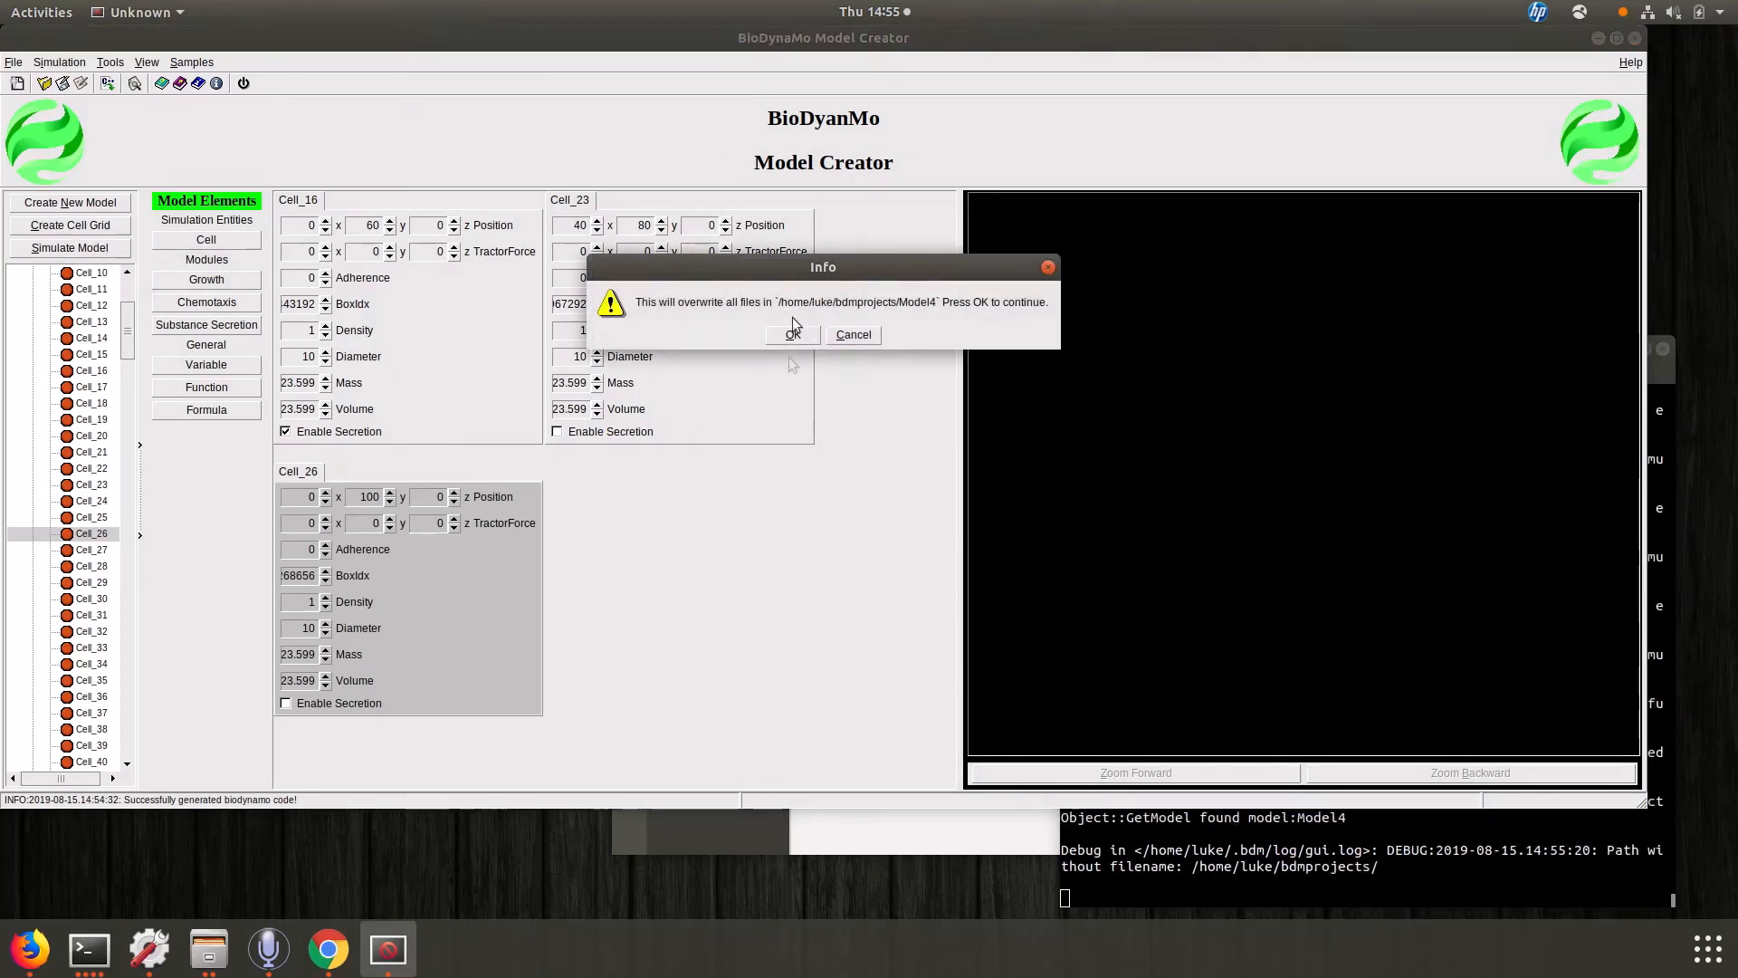
pyautogui.click(794, 335)
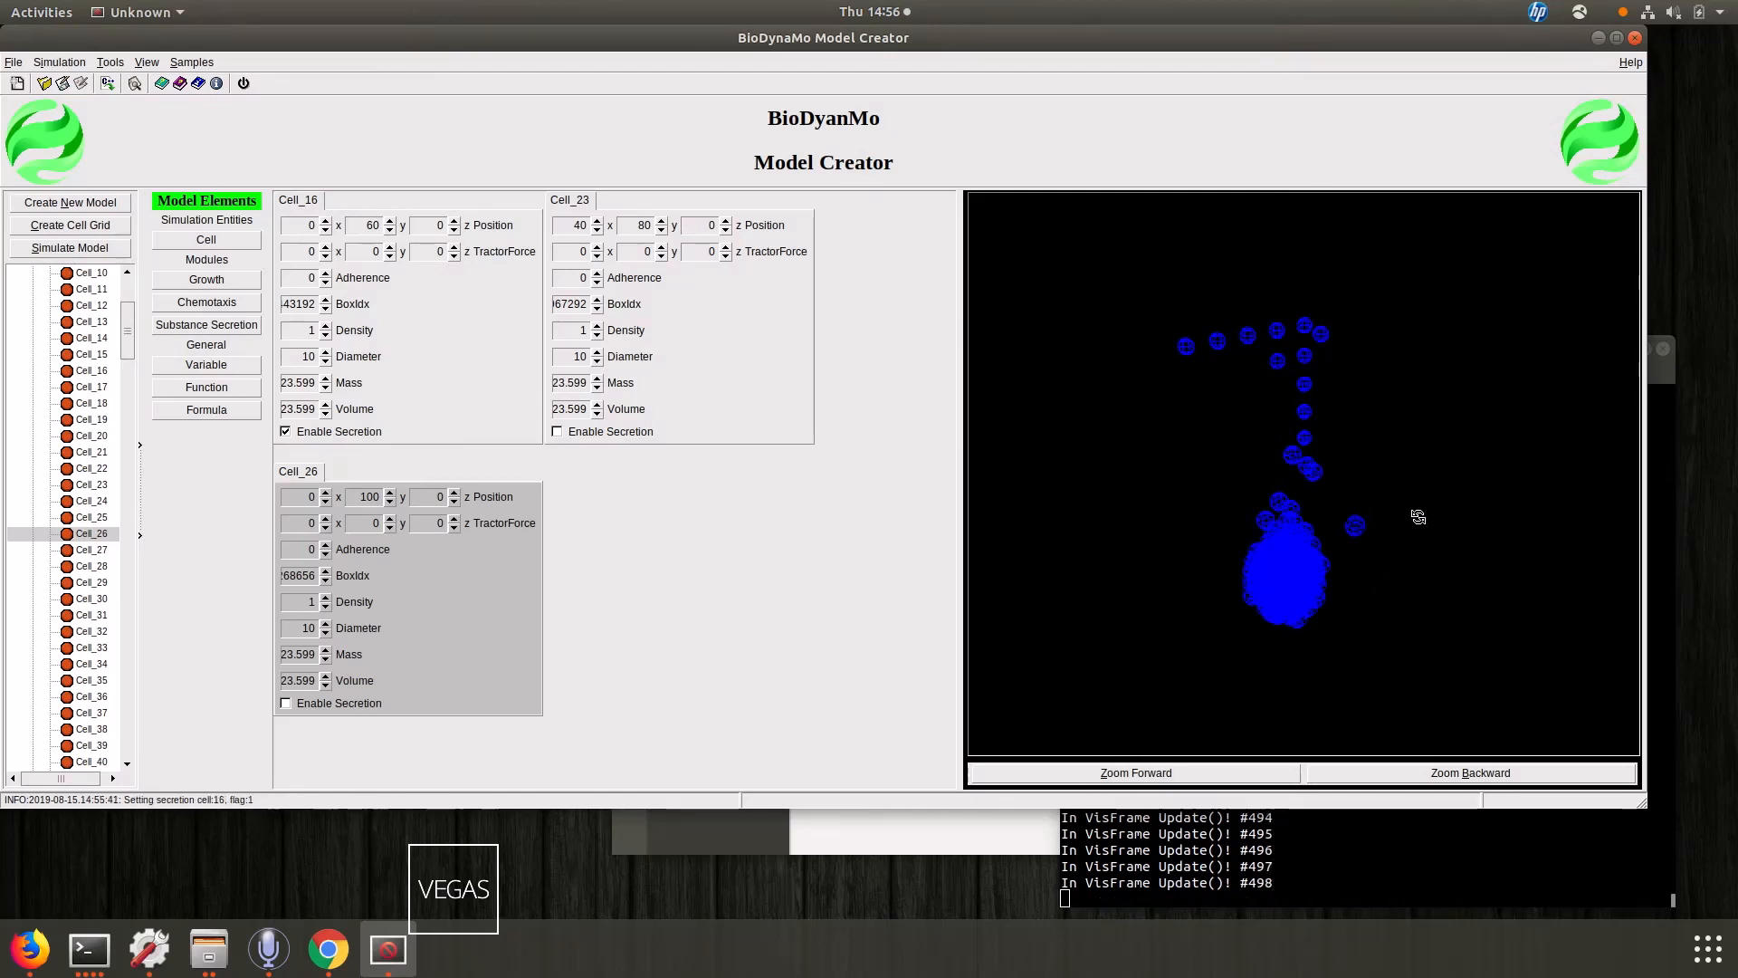
pyautogui.moveTo(1426, 505); pyautogui.dragTo(1345, 439)
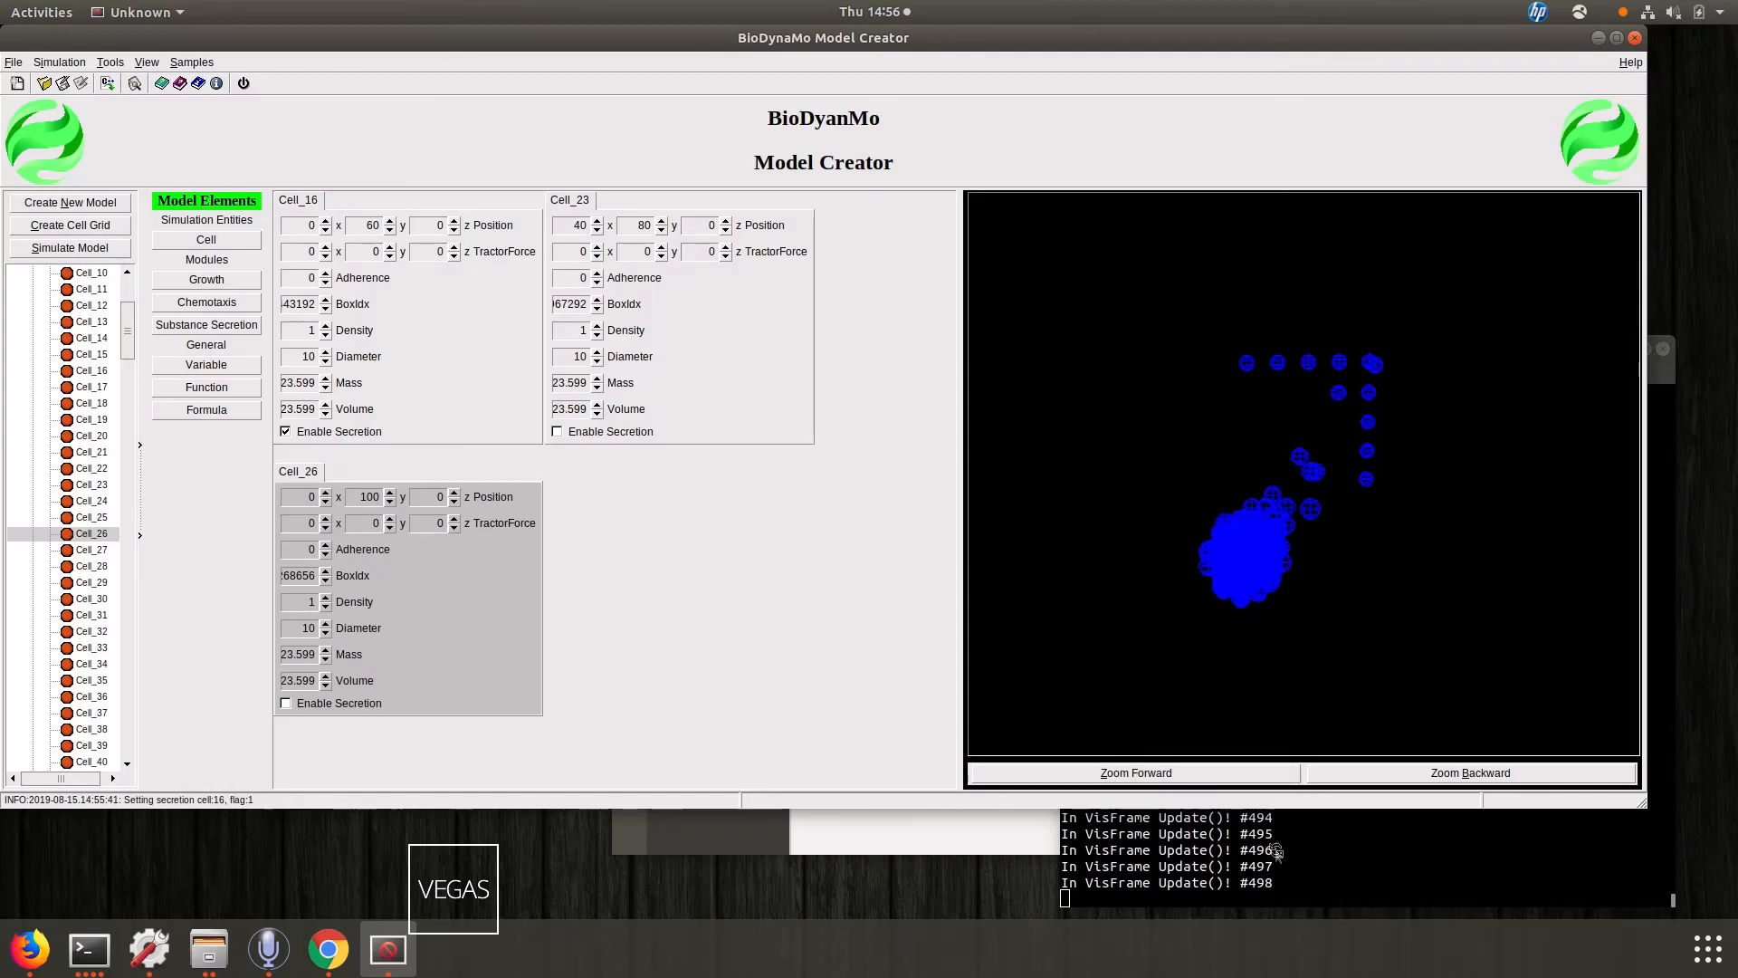
pyautogui.moveTo(1394, 498); pyautogui.dragTo(1390, 438)
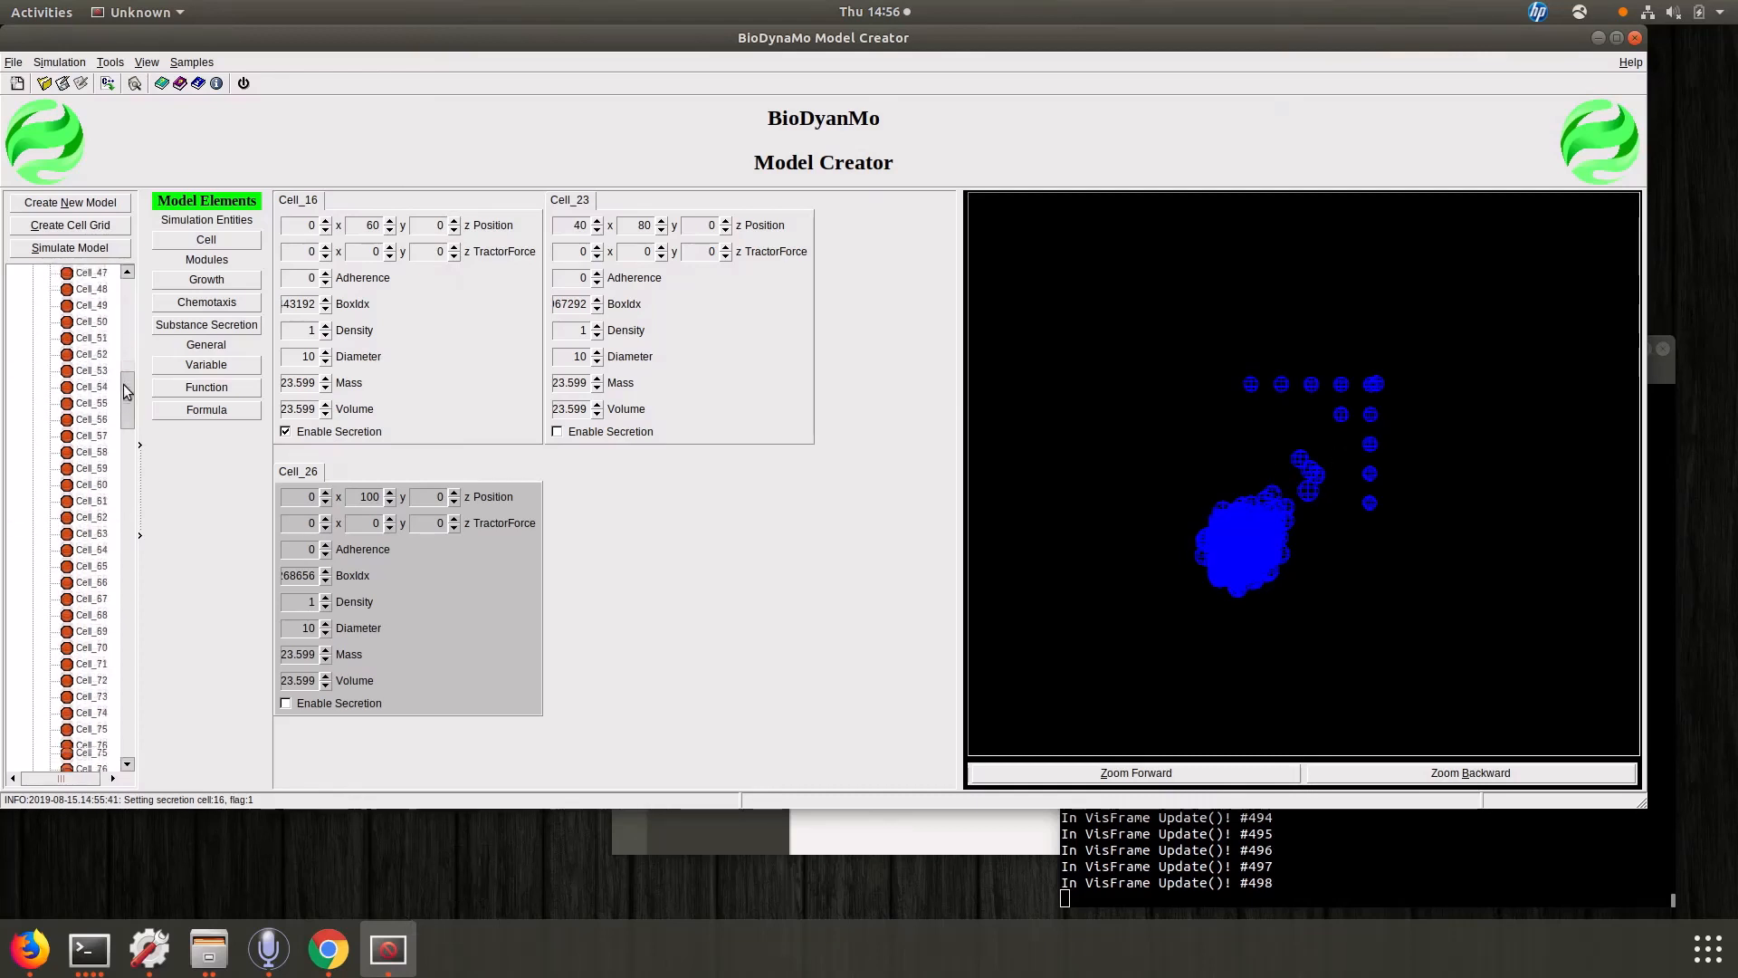
# Look through the cells in the model tree and save Project4.
pyautogui.scroll(-20, 117, 578)
pyautogui.scroll(20, 103, 760)
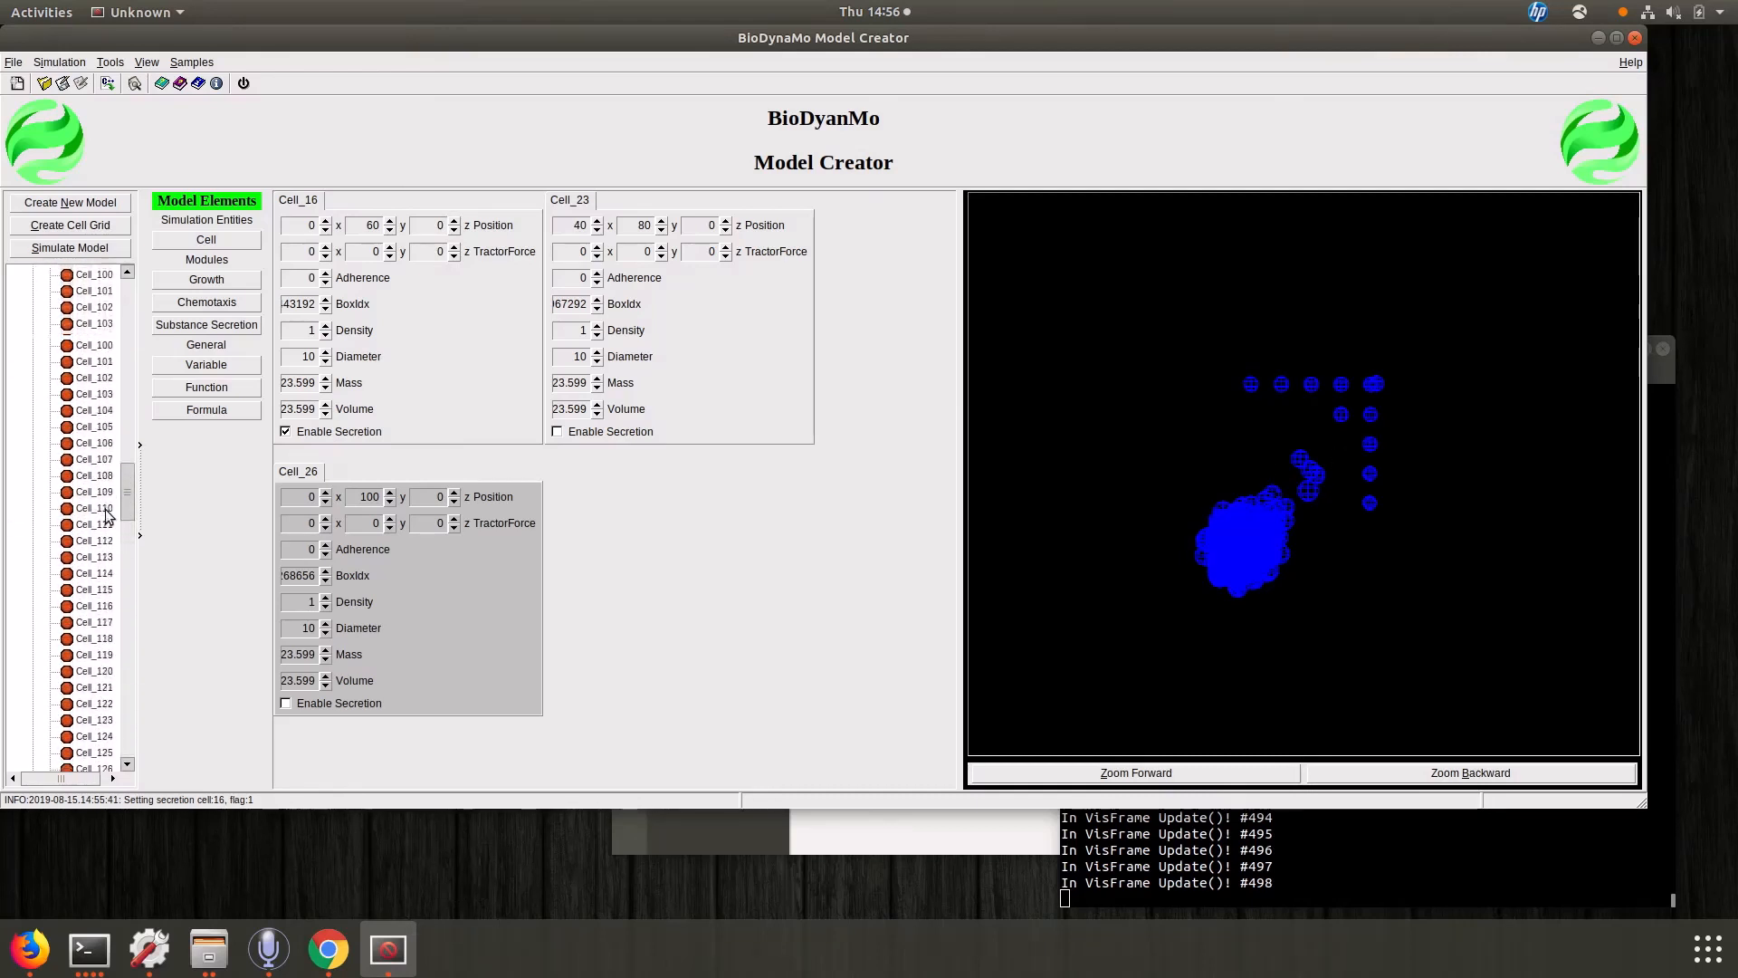
pyautogui.click(63, 90)
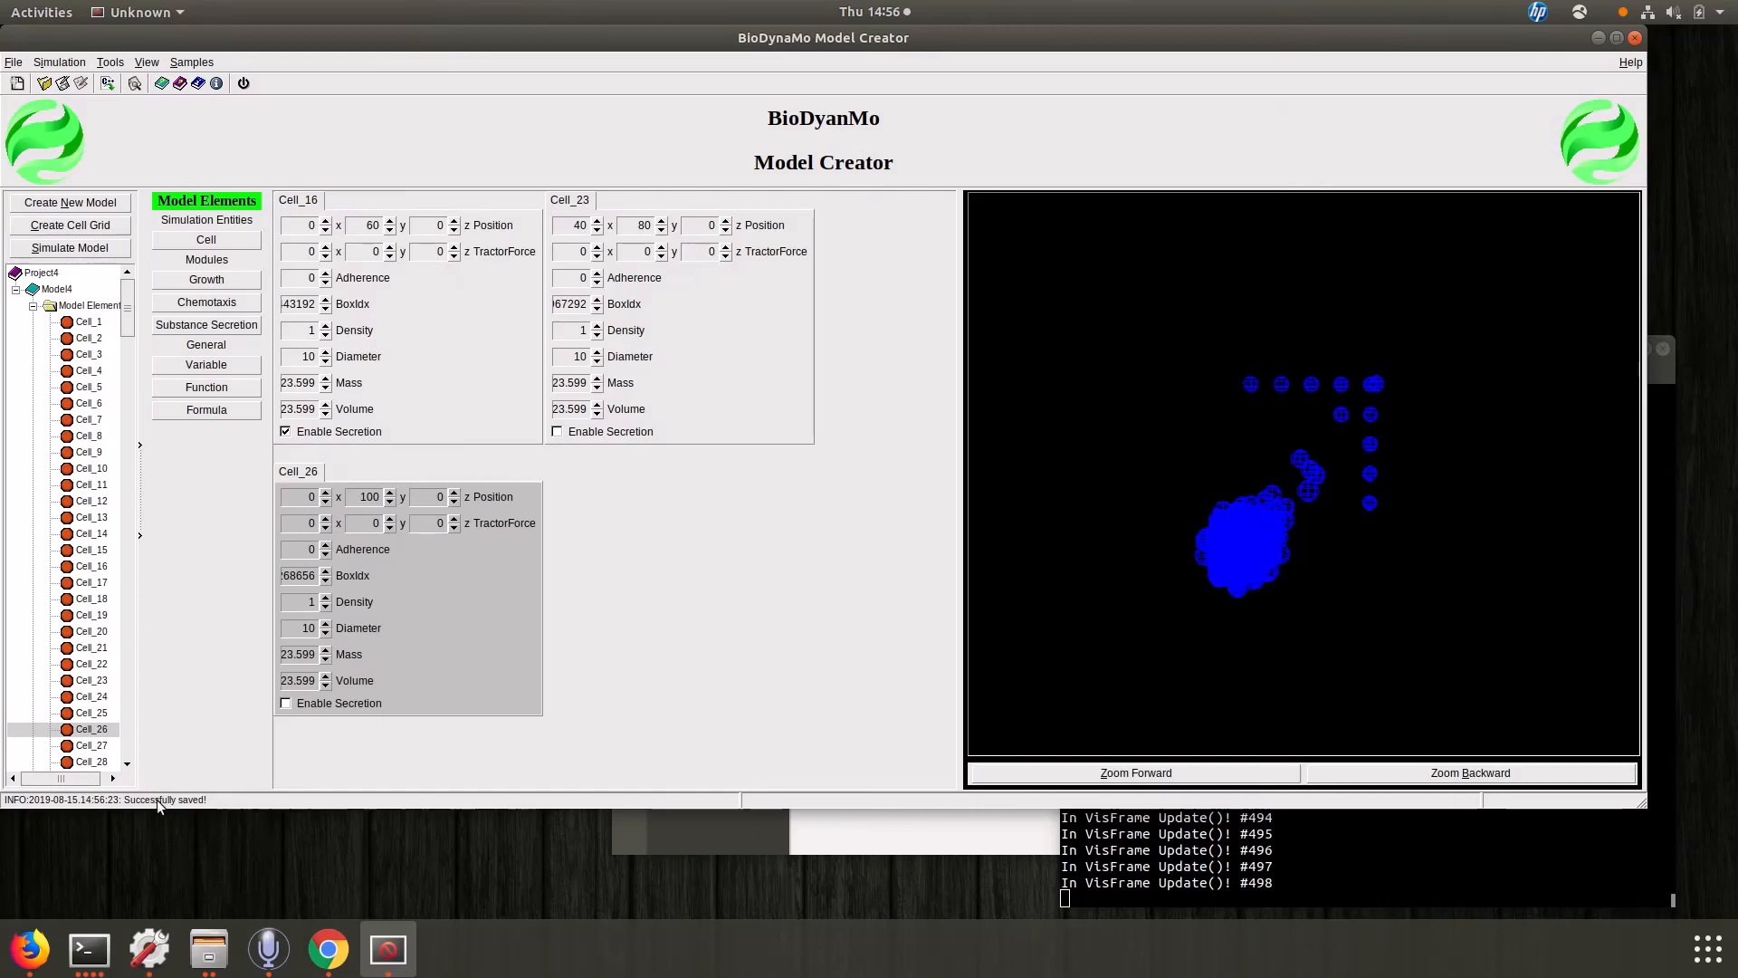
# Open the ROOT Object Browser and select Model3.h in the src folder of bdmprojects/Model3.
pyautogui.click(135, 83)
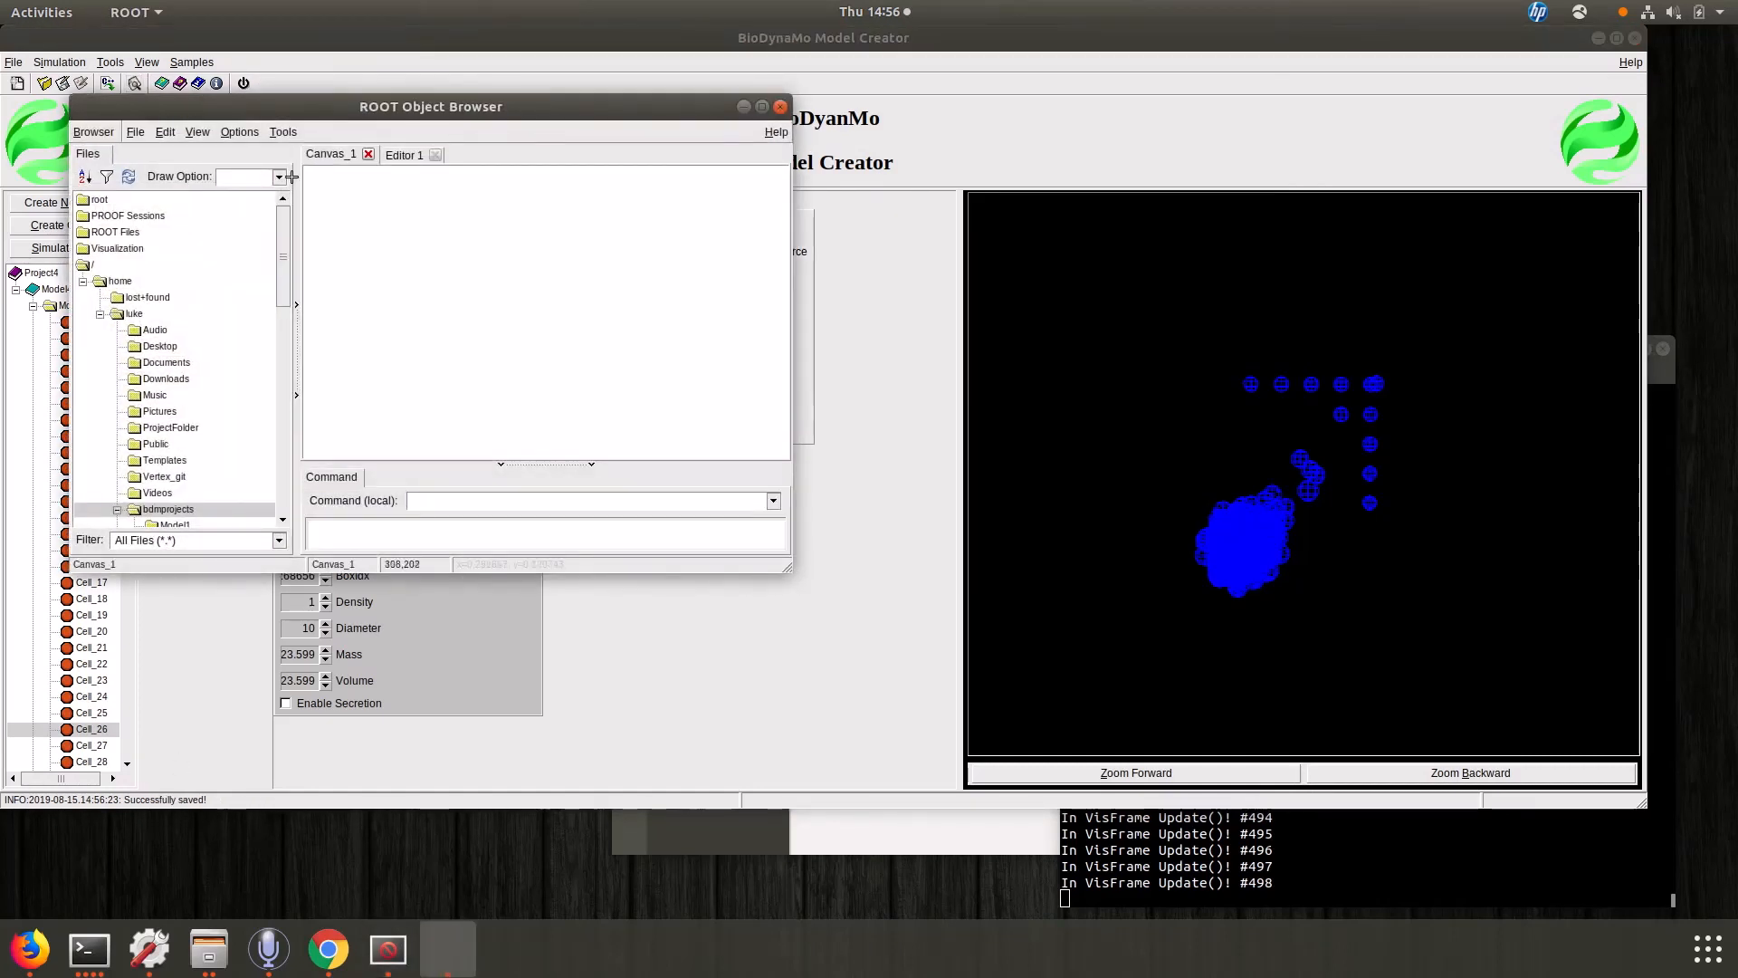
pyautogui.moveTo(286, 263); pyautogui.dragTo(285, 303)
pyautogui.click(176, 424)
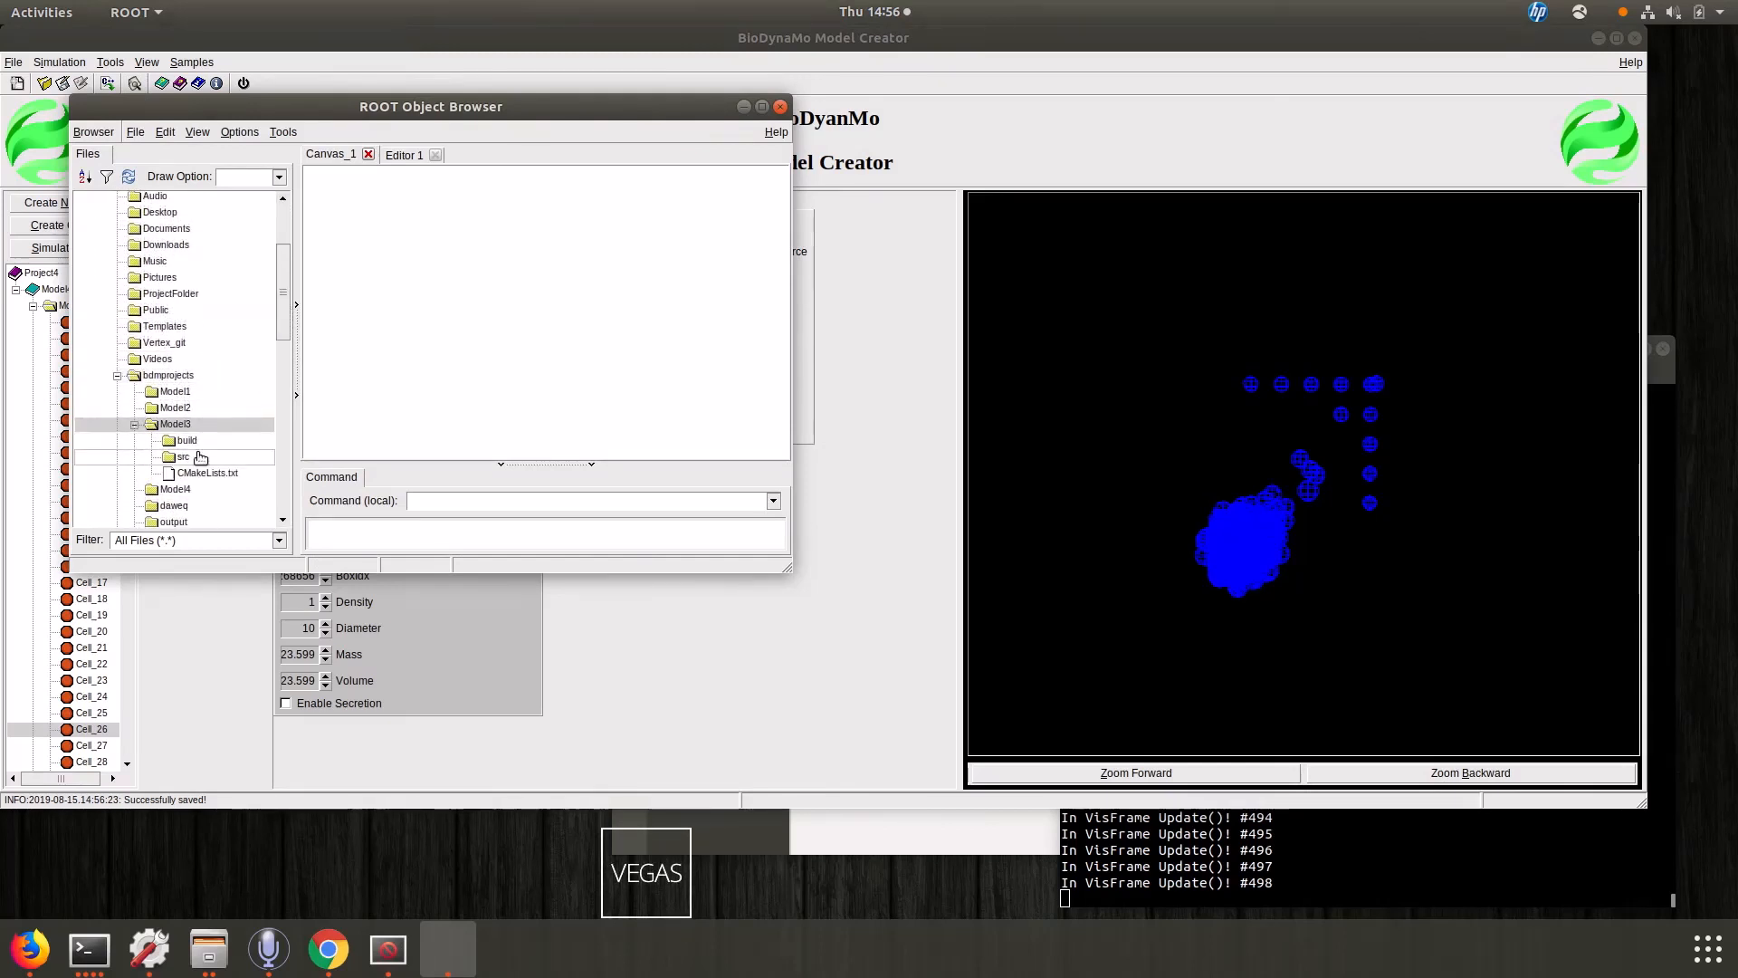
pyautogui.click(184, 456)
pyautogui.click(205, 490)
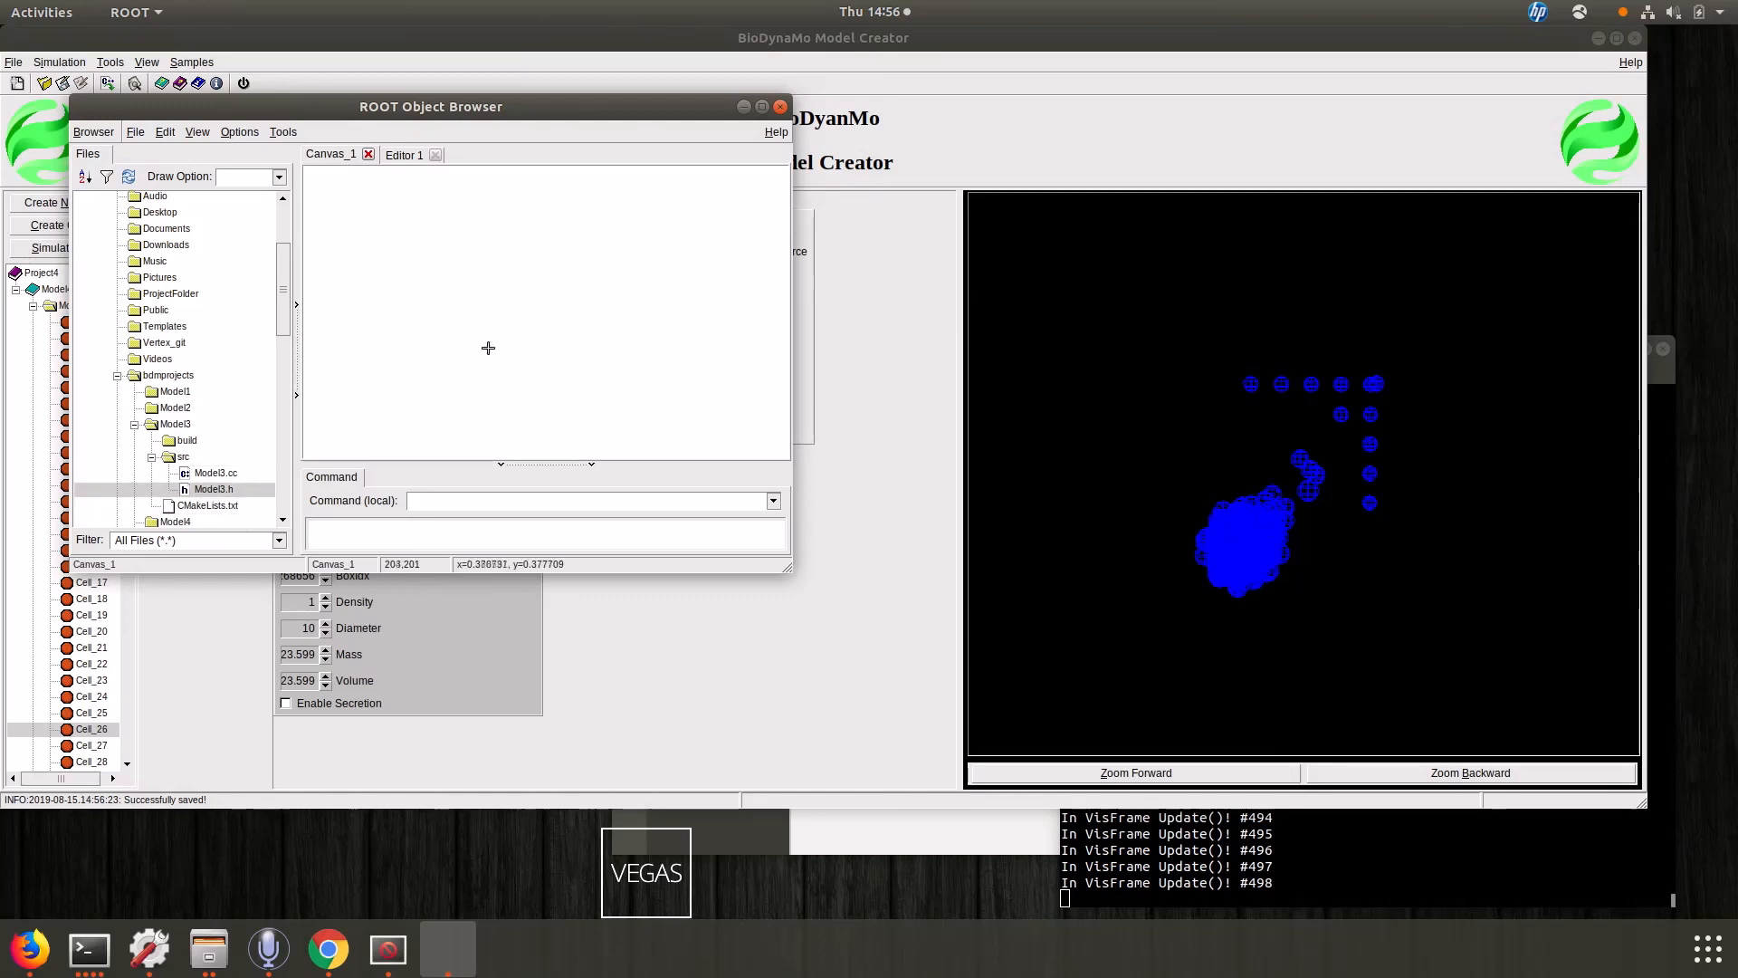
# Load Model3.h into the object browser's editor, look through its cell definitions and close the browser.
pyautogui.click(404, 155)
pyautogui.doubleClick(208, 490)
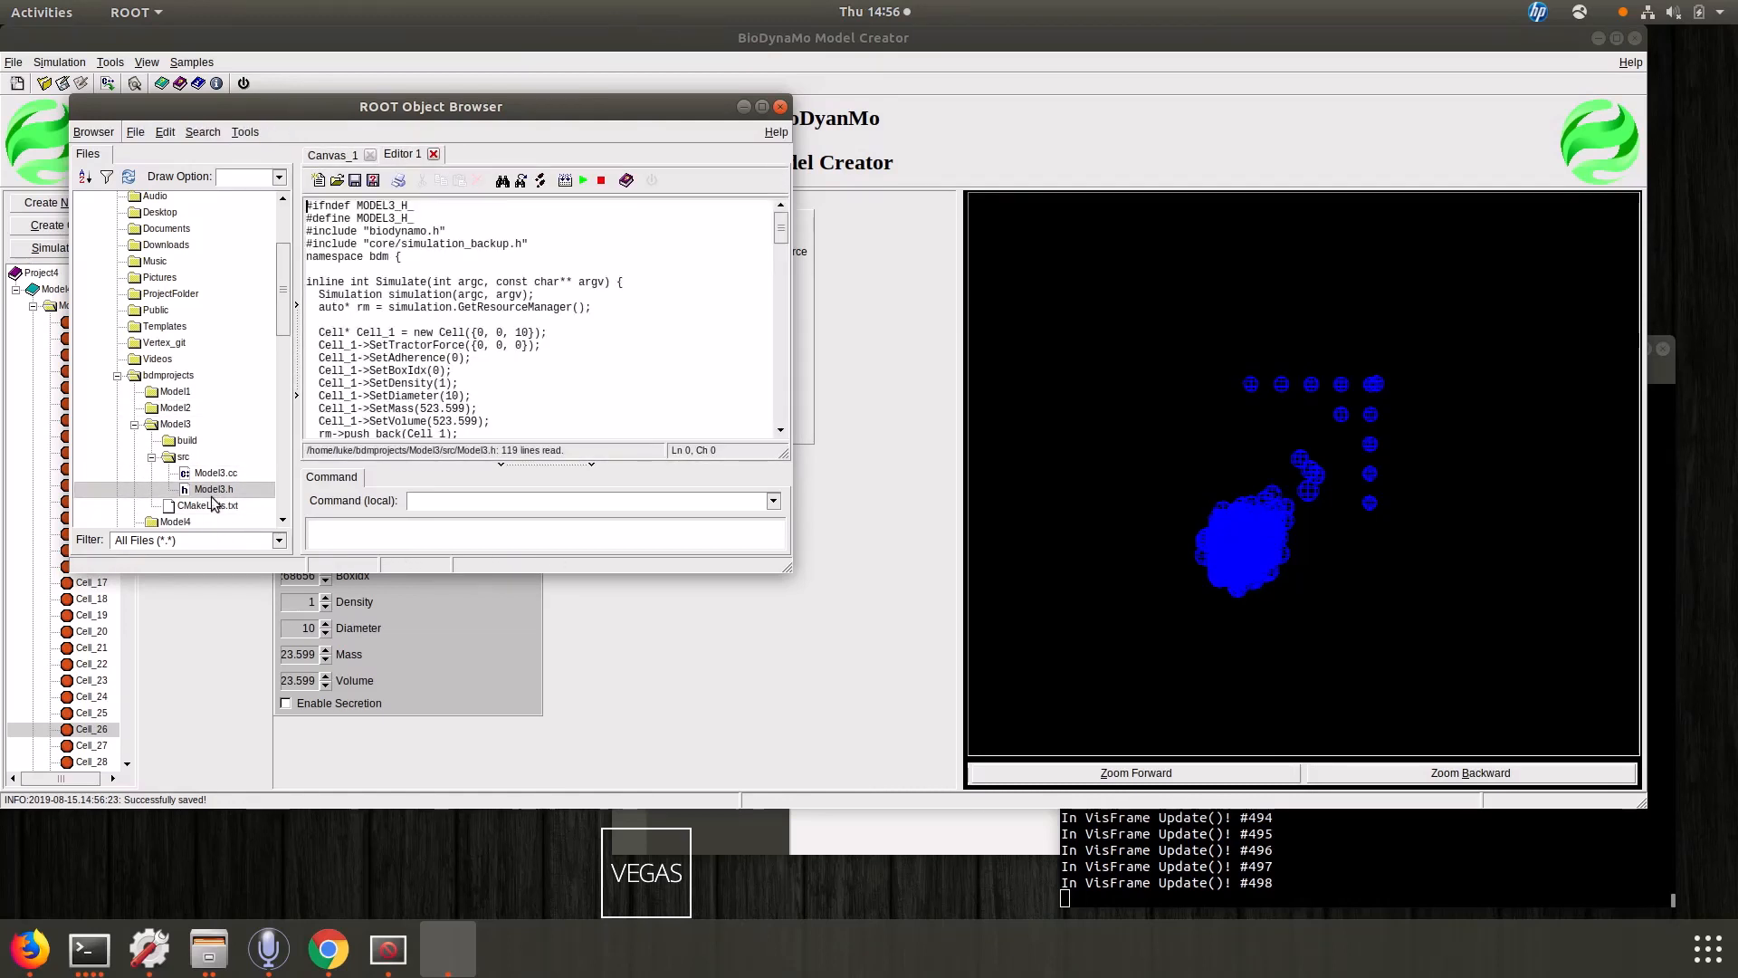
pyautogui.moveTo(784, 259); pyautogui.dragTo(785, 333)
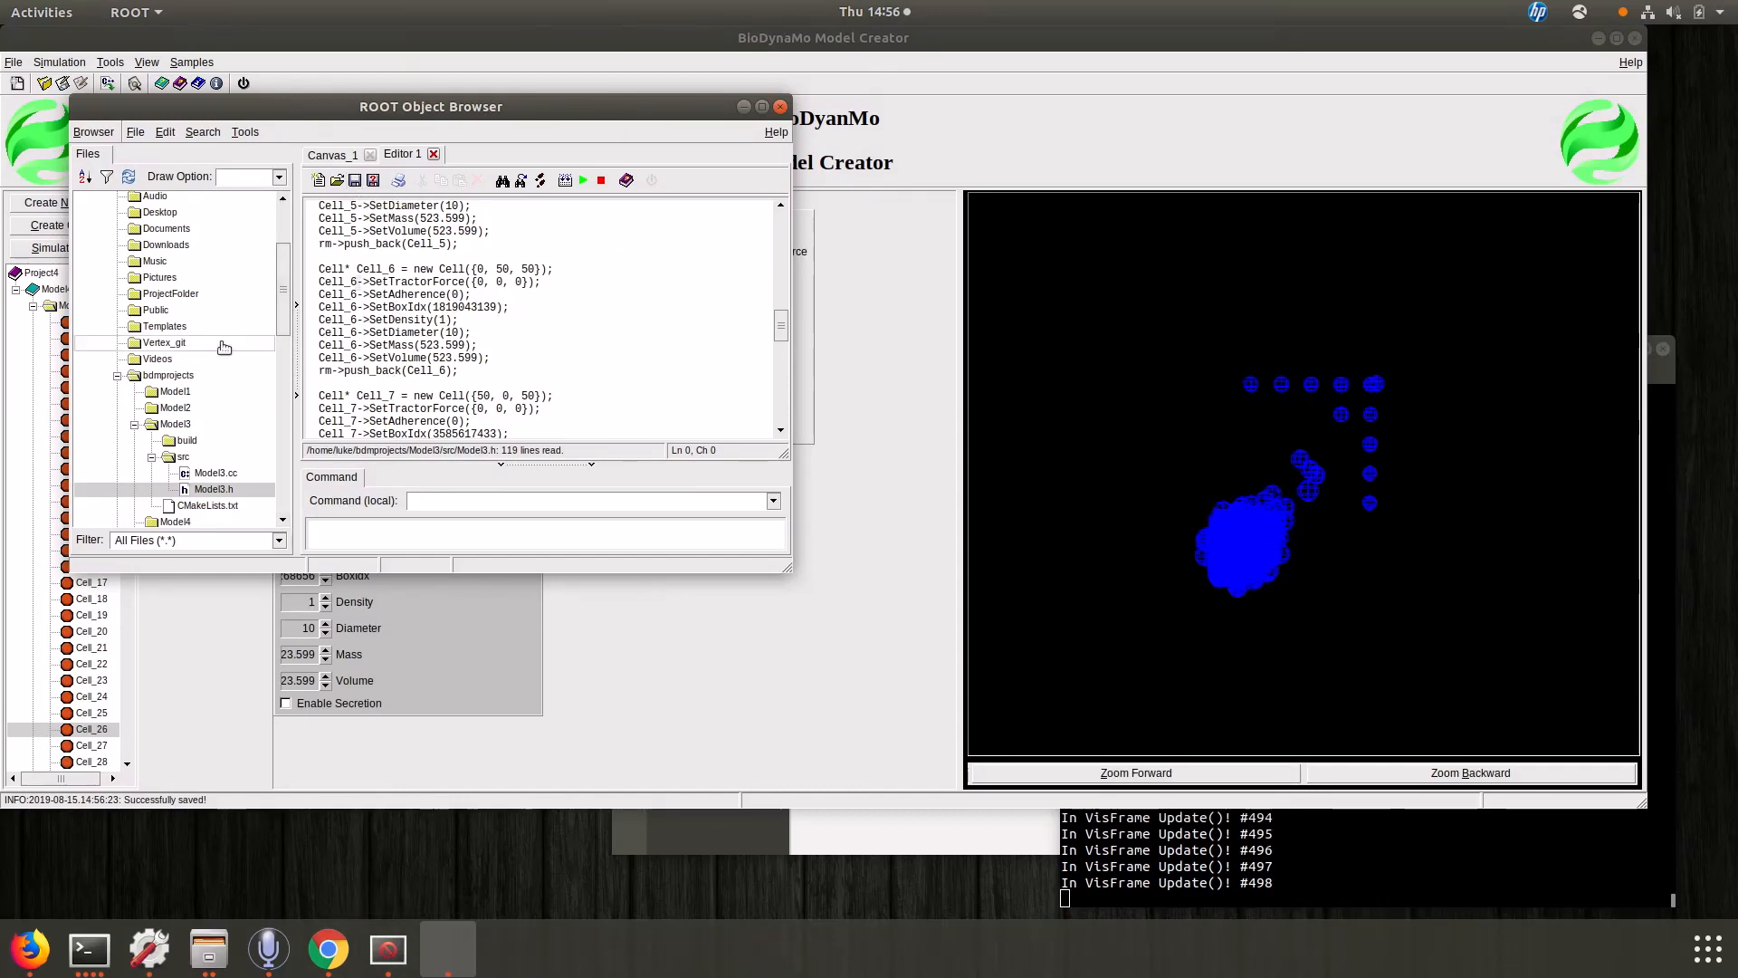
pyautogui.click(780, 107)
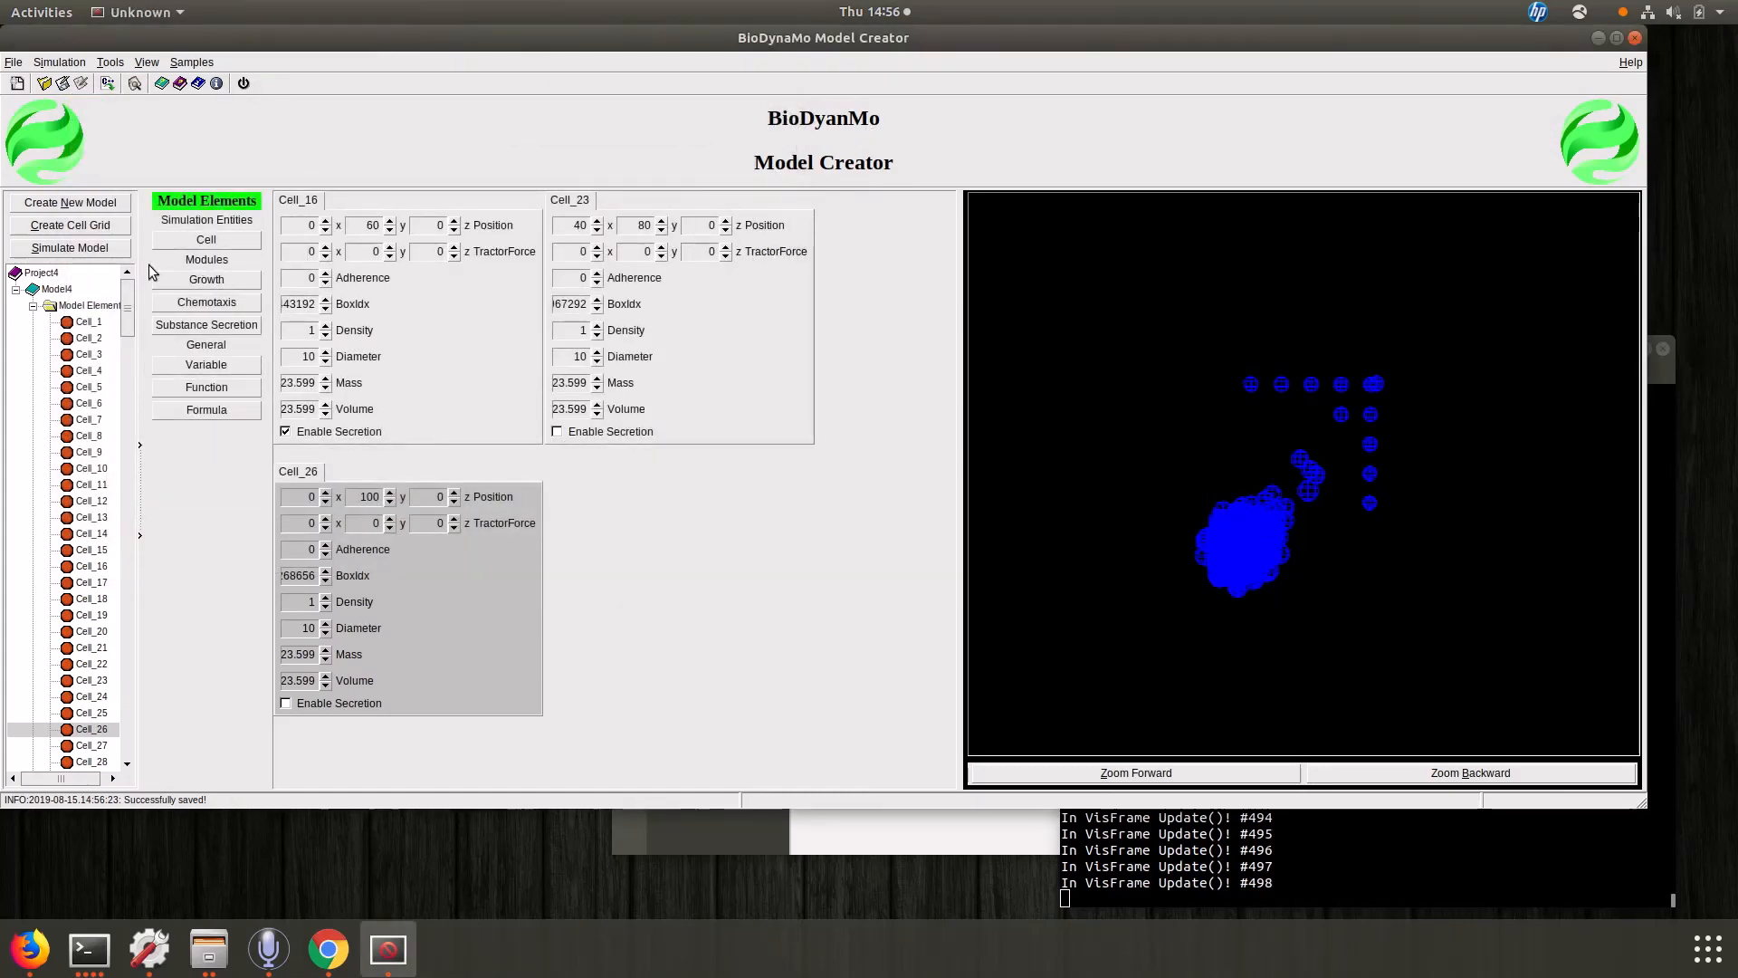
# View the BioDynaMo user documentation in Firefox and close the browser with all its tabs.
pyautogui.click(174, 86)
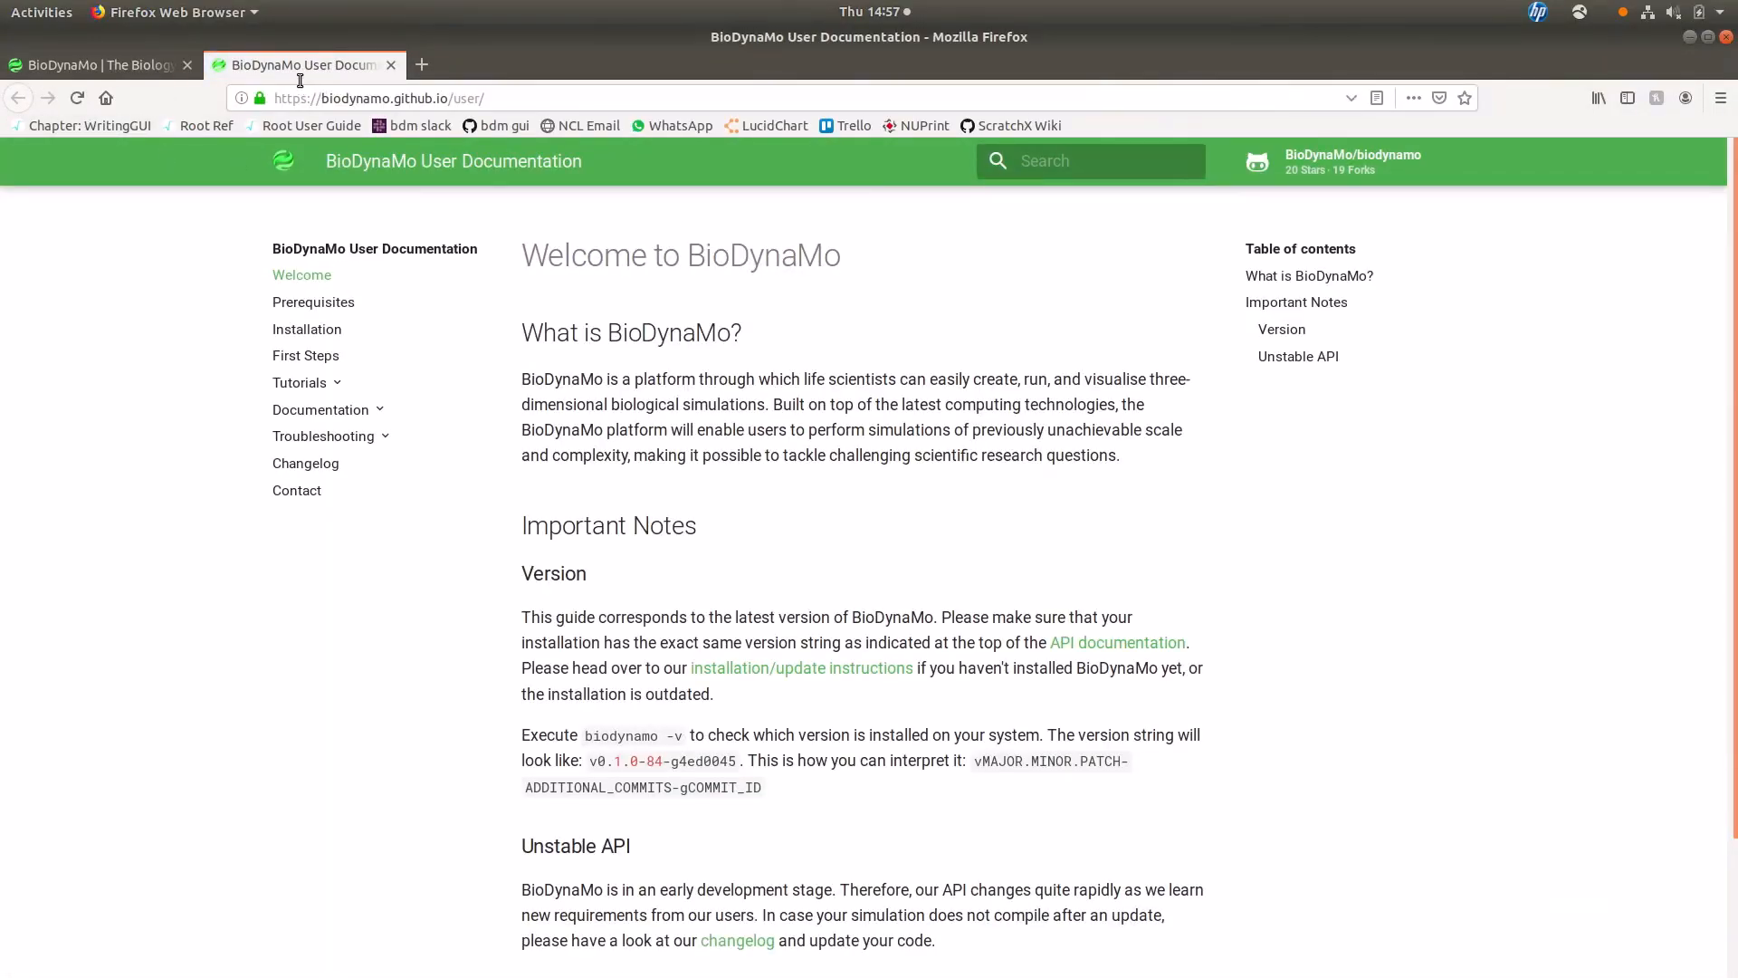
pyautogui.click(1725, 37)
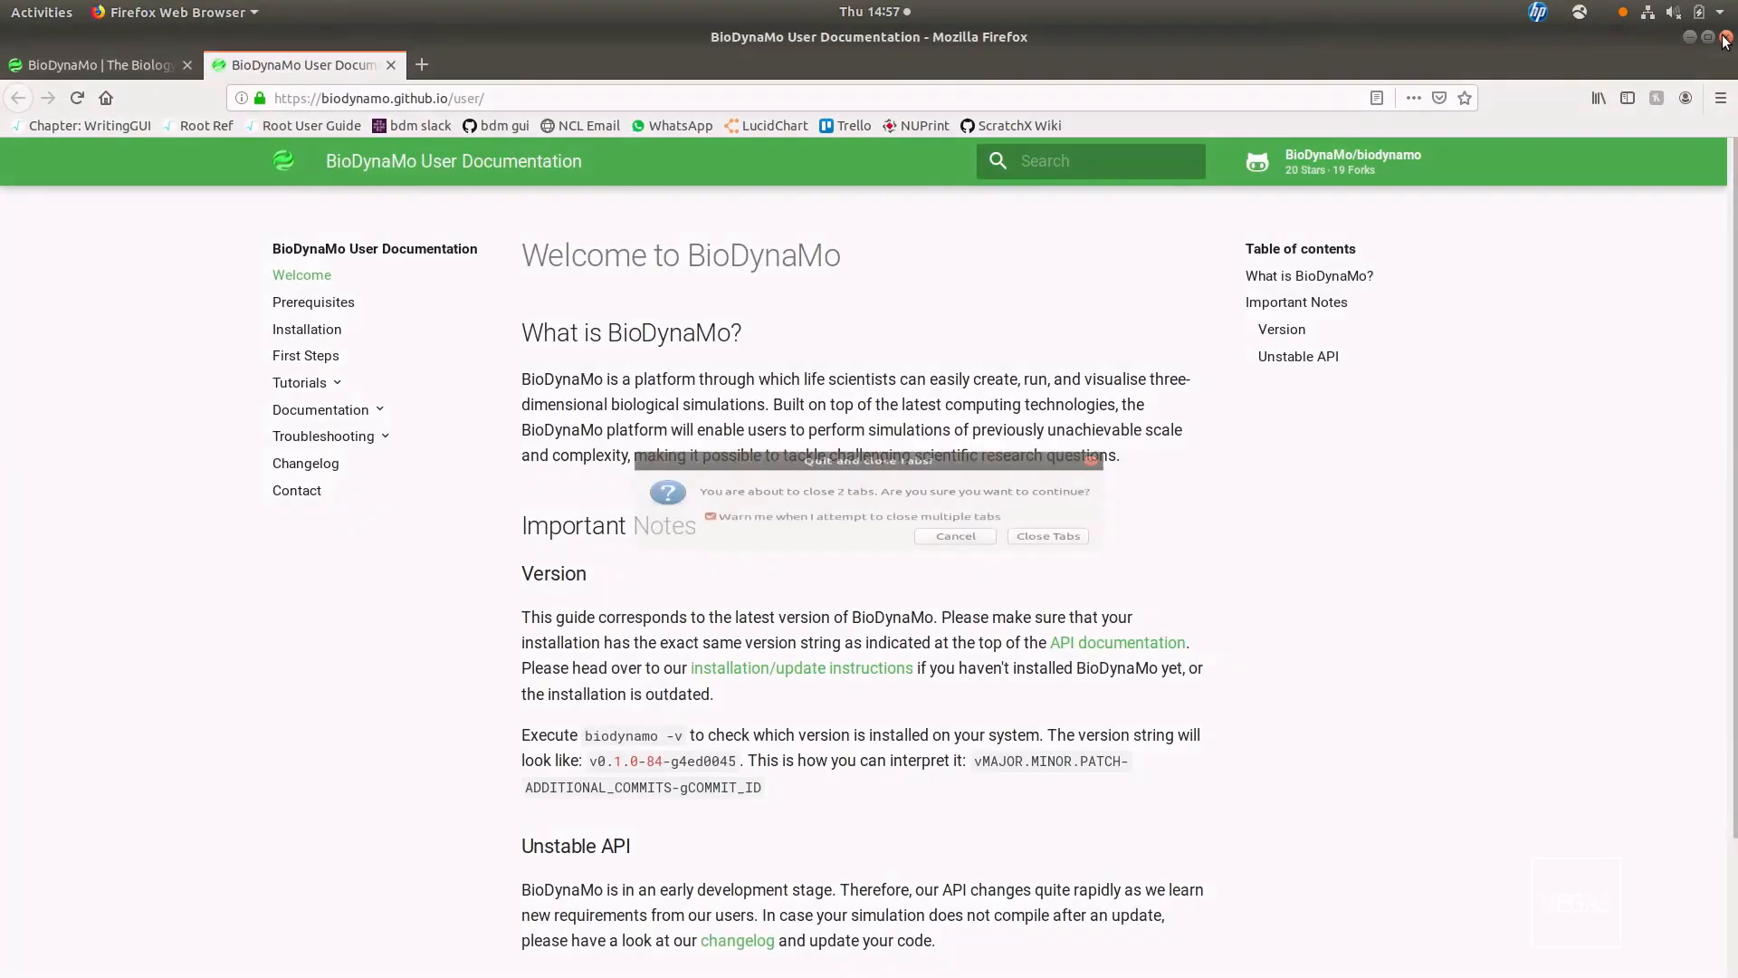
pyautogui.click(1041, 545)
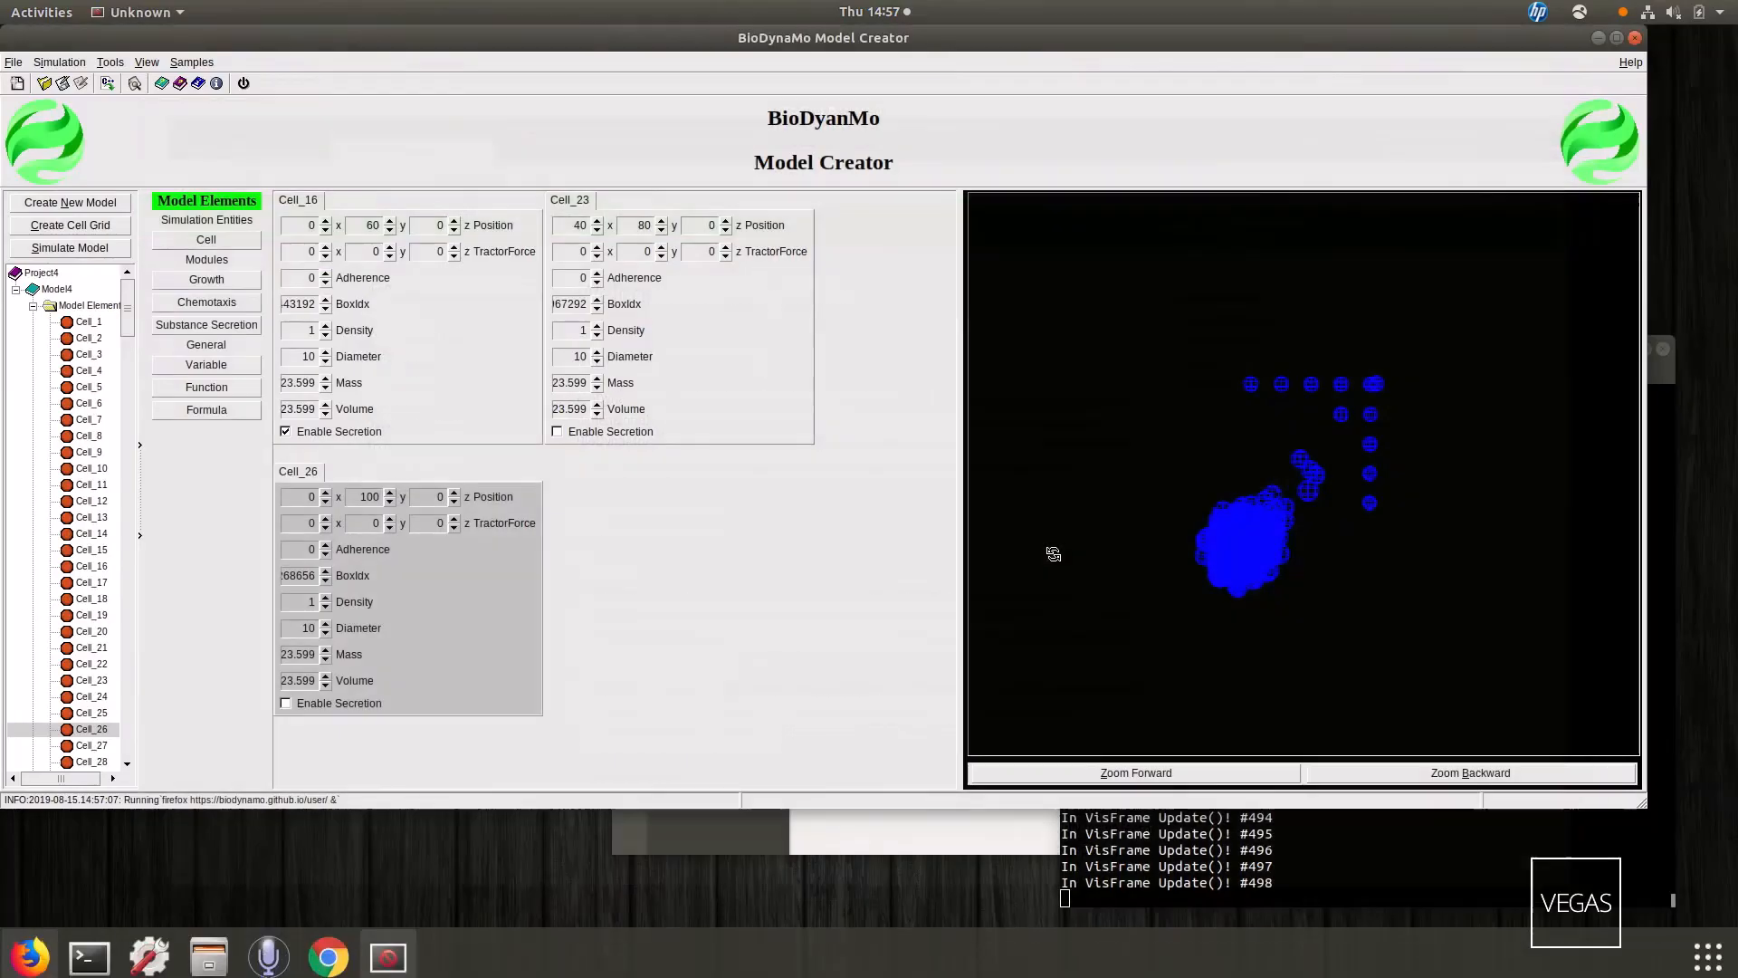
# View the BioDynaMo developer documentation in Firefox and close the browser.
pyautogui.click(185, 88)
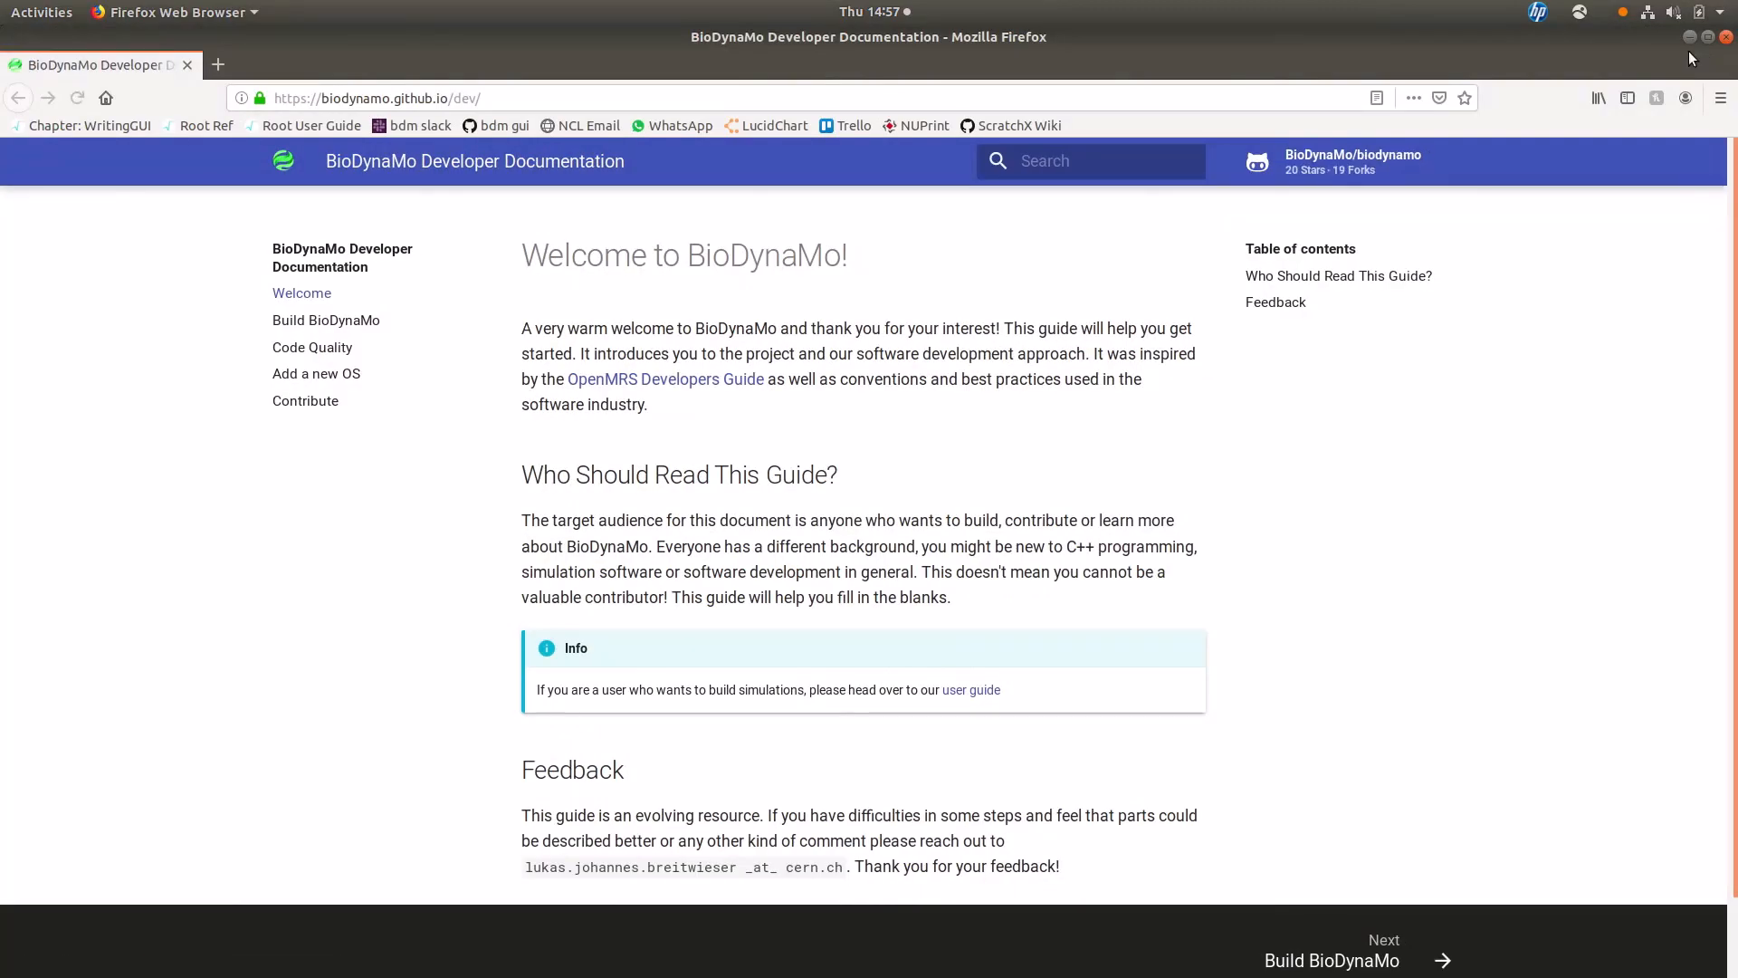
pyautogui.click(1726, 38)
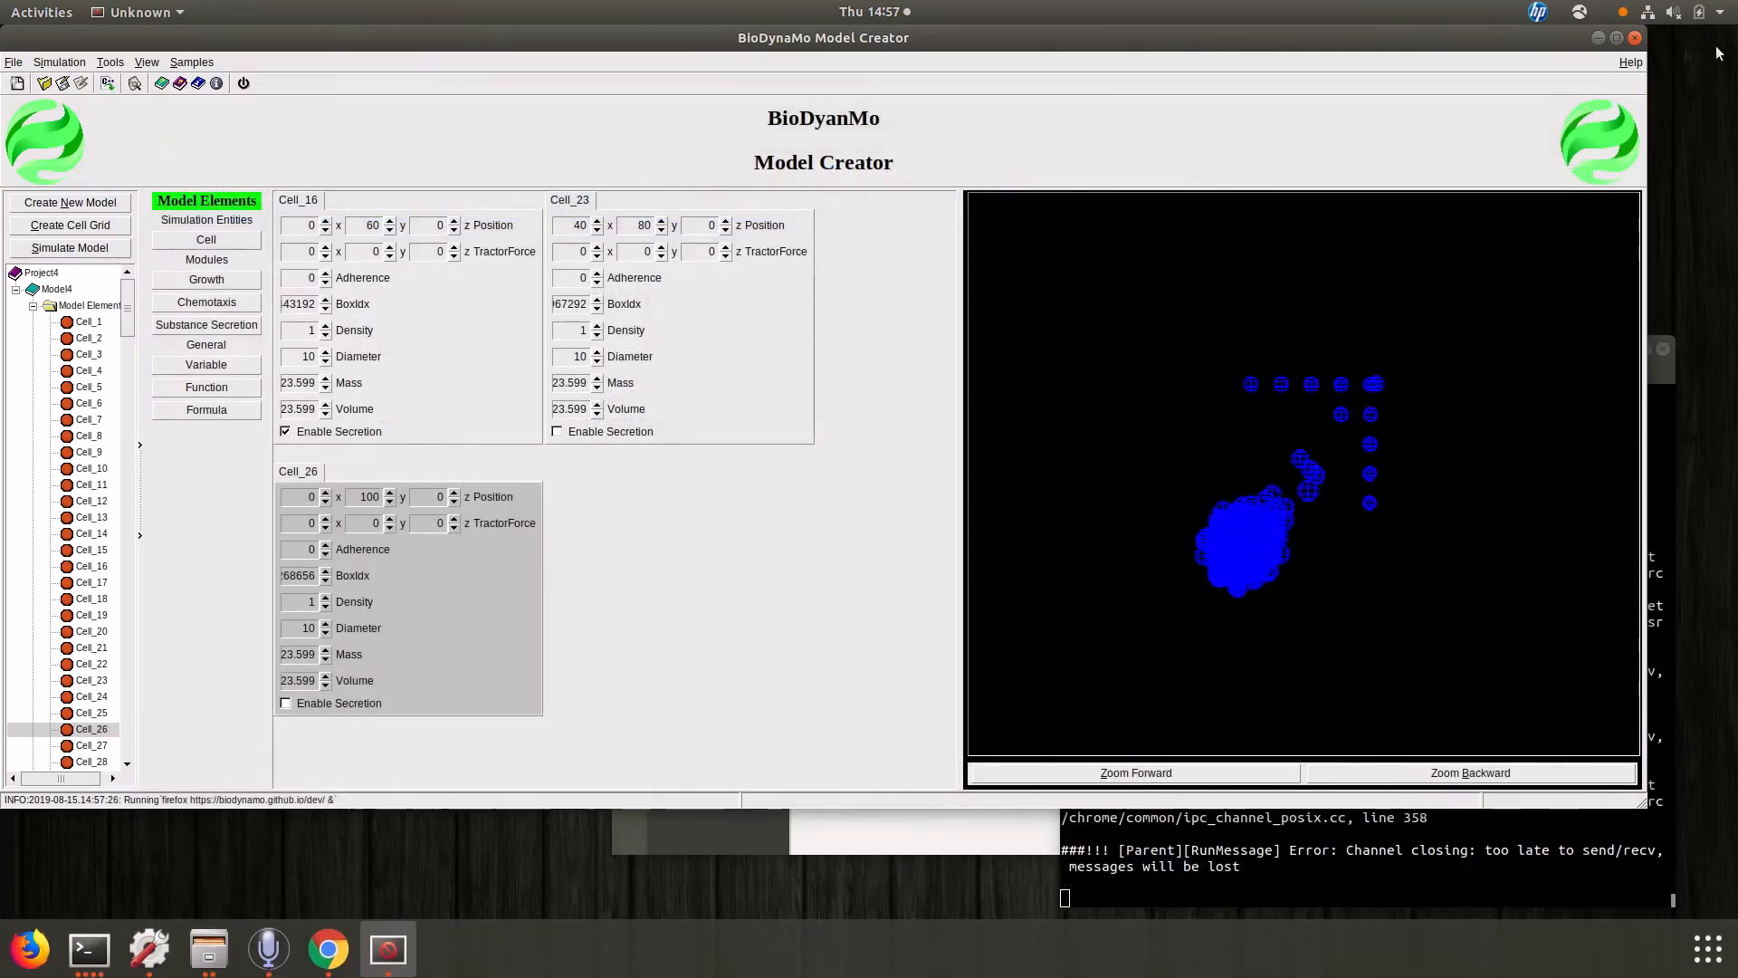
# Read through the Model Creator license terms and the About Model Creator information, closing each dialog.
pyautogui.click(200, 88)
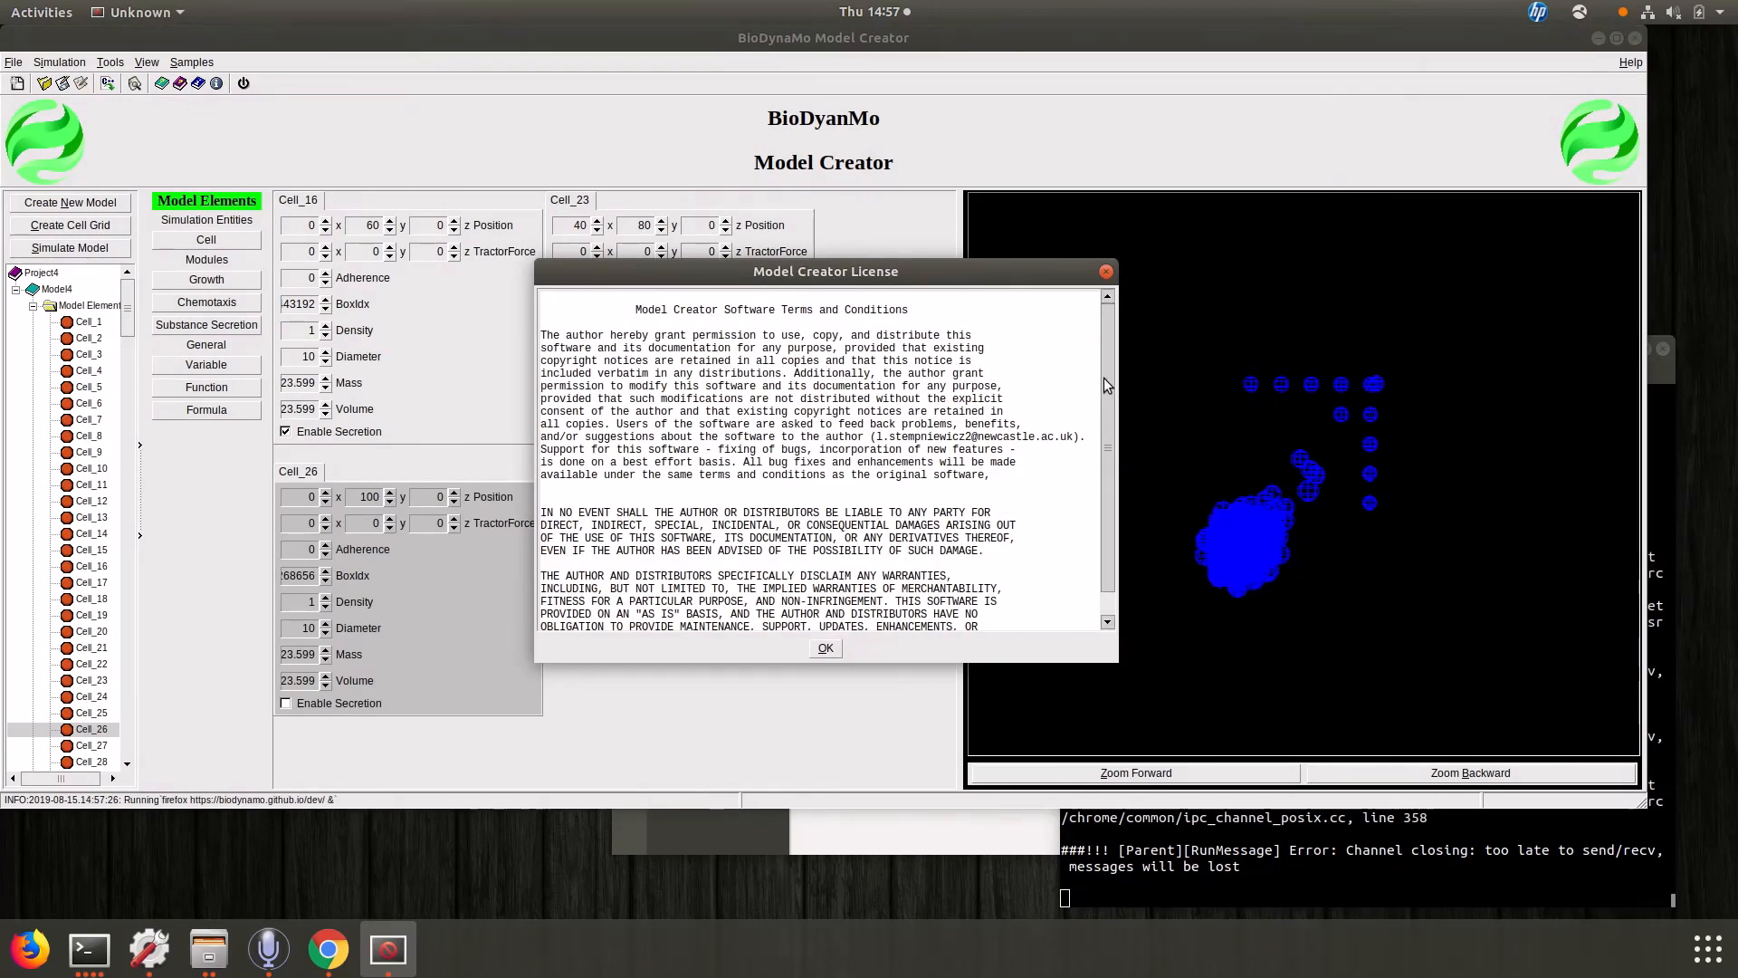
pyautogui.scroll(-2, 1106, 385)
pyautogui.click(826, 648)
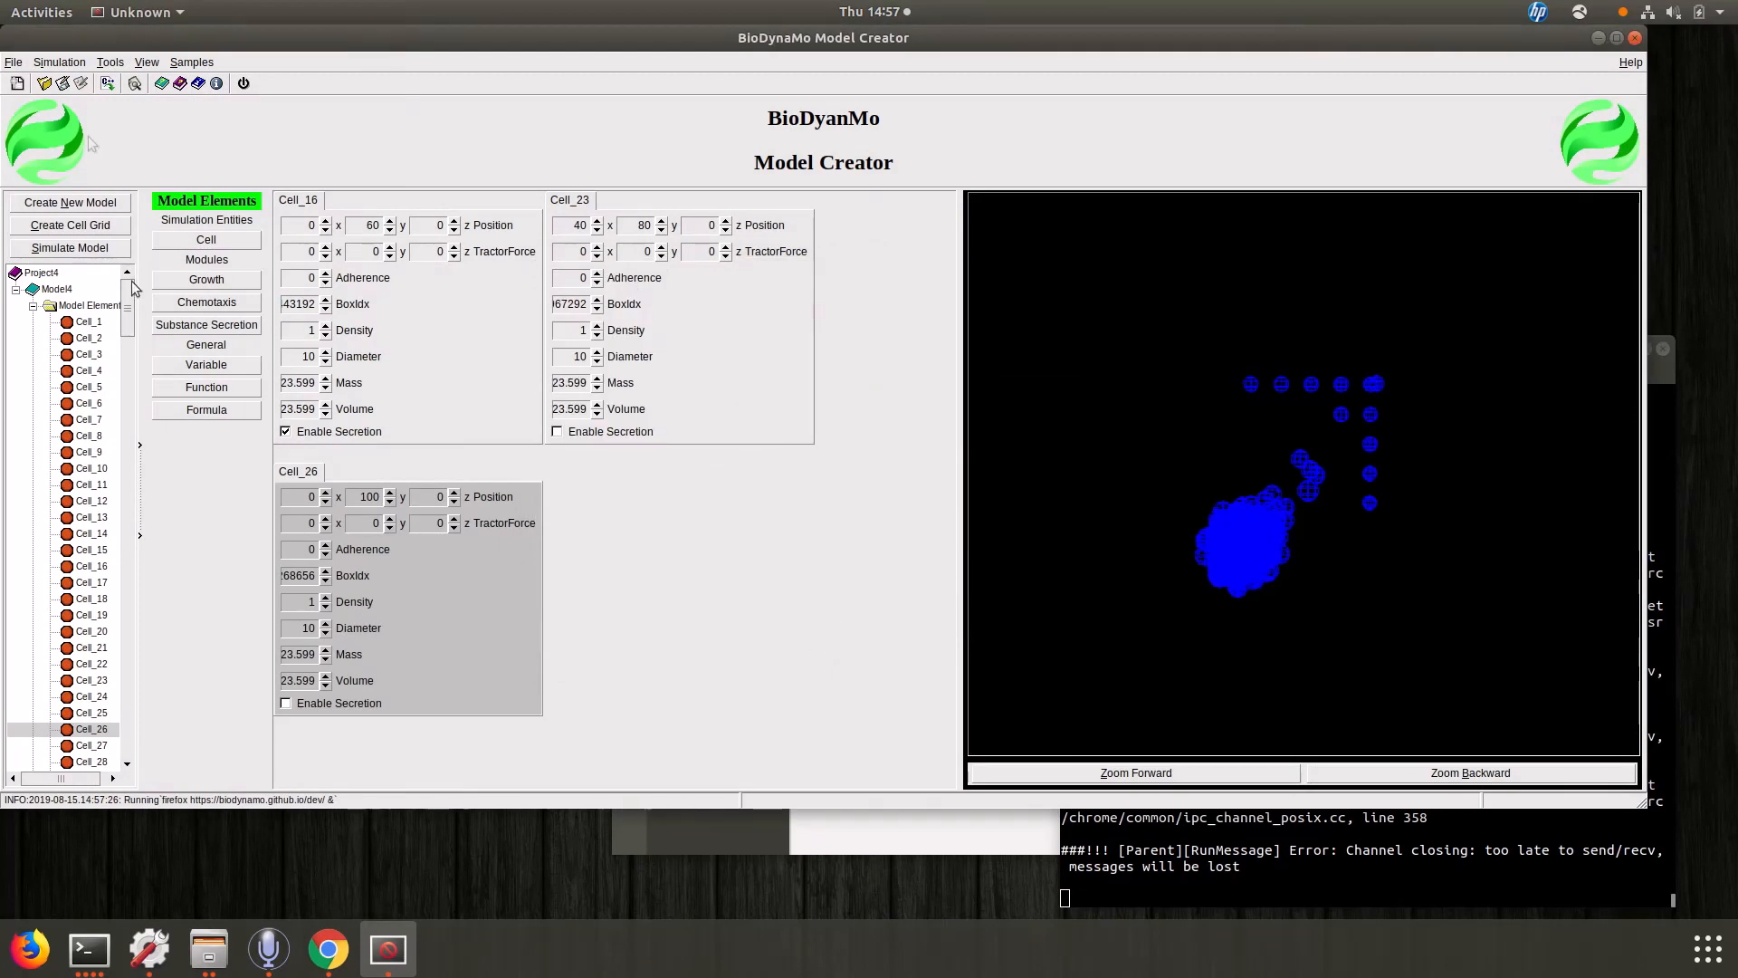
pyautogui.click(217, 84)
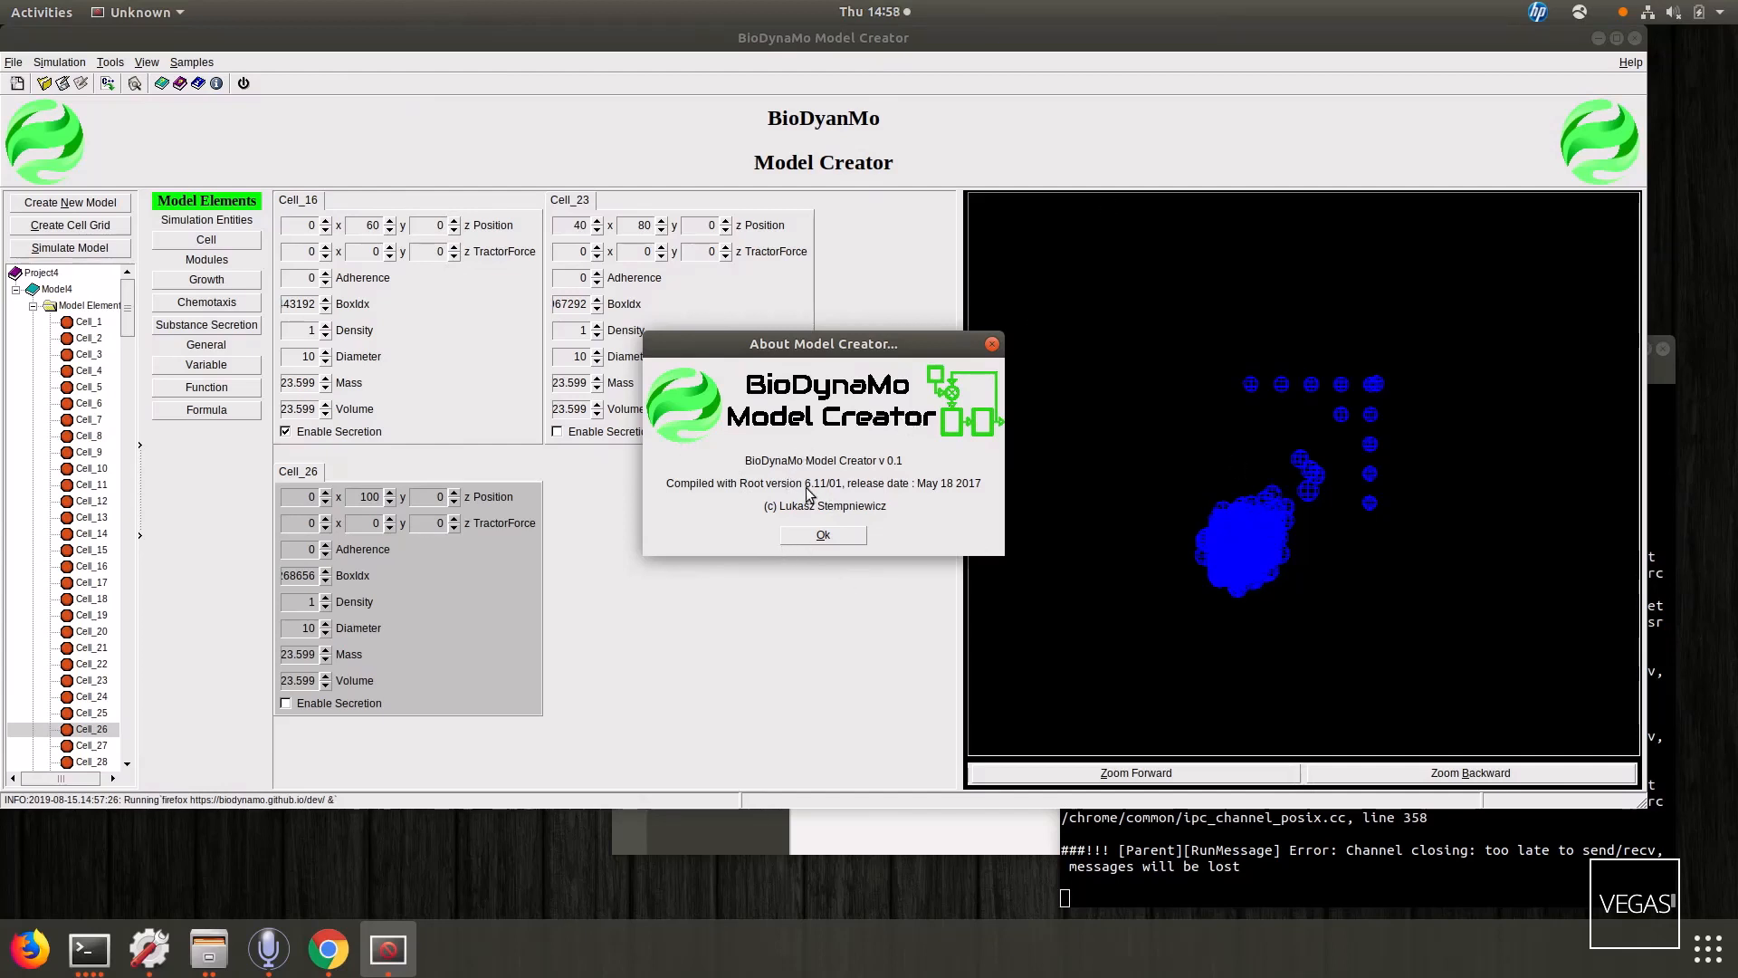
pyautogui.click(819, 535)
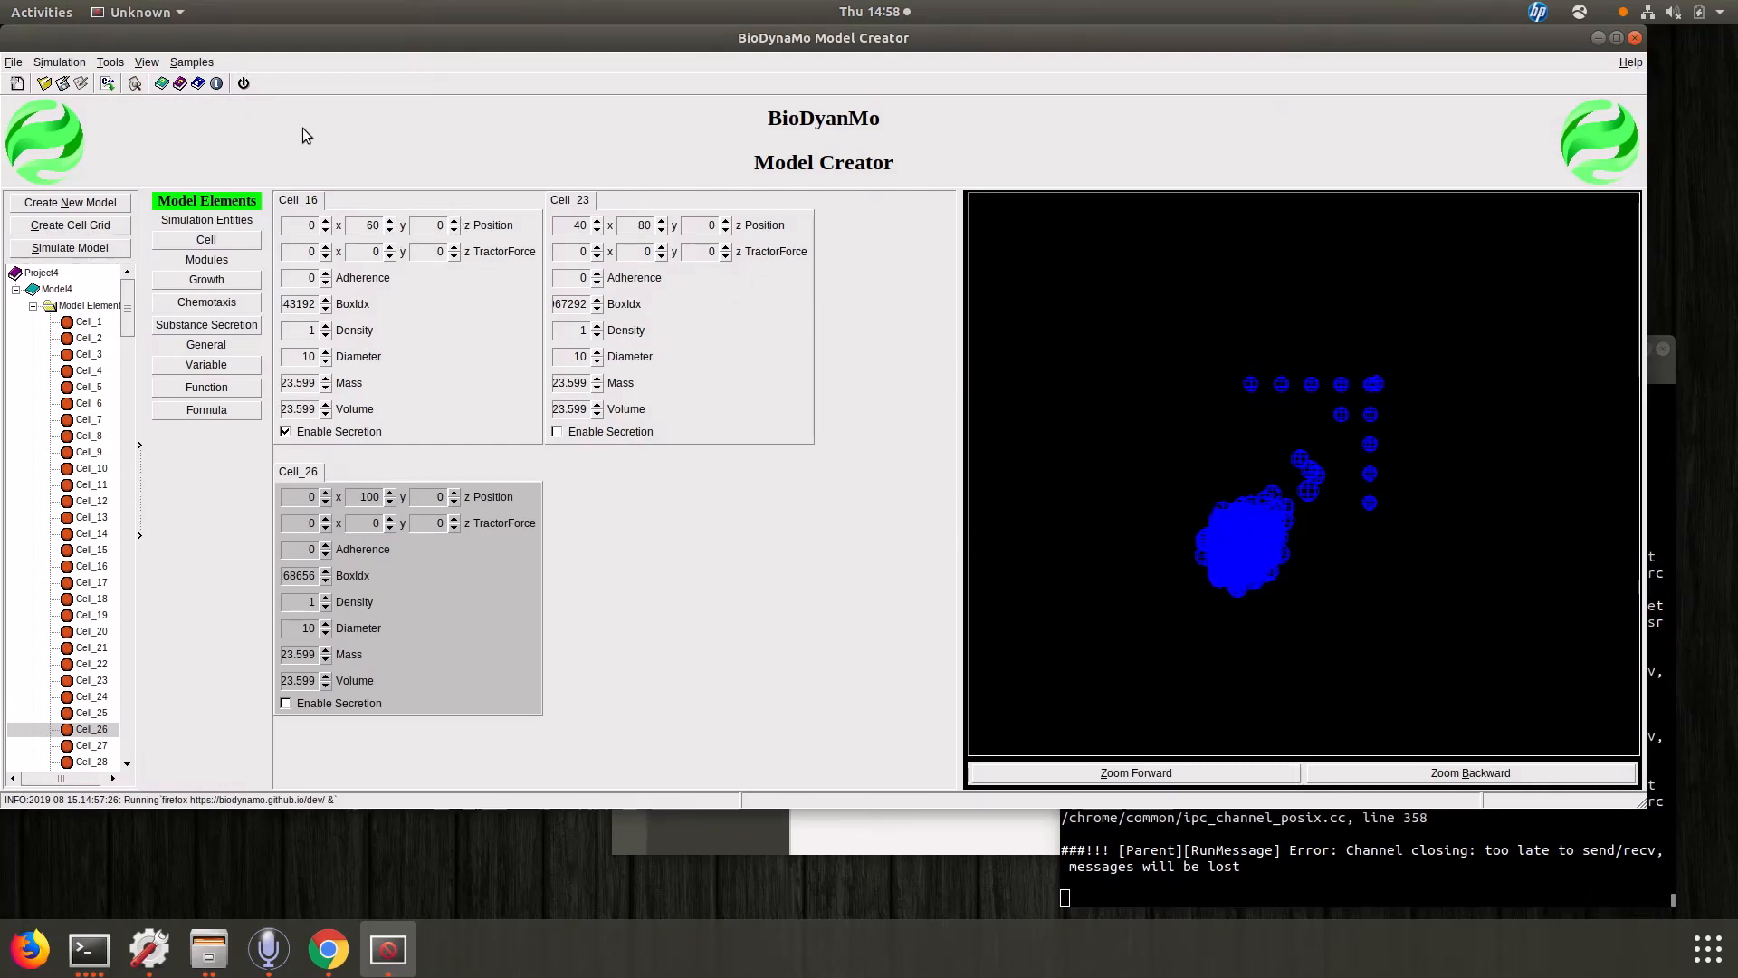
pyautogui.moveTo(1410, 381); pyautogui.dragTo(1387, 418)
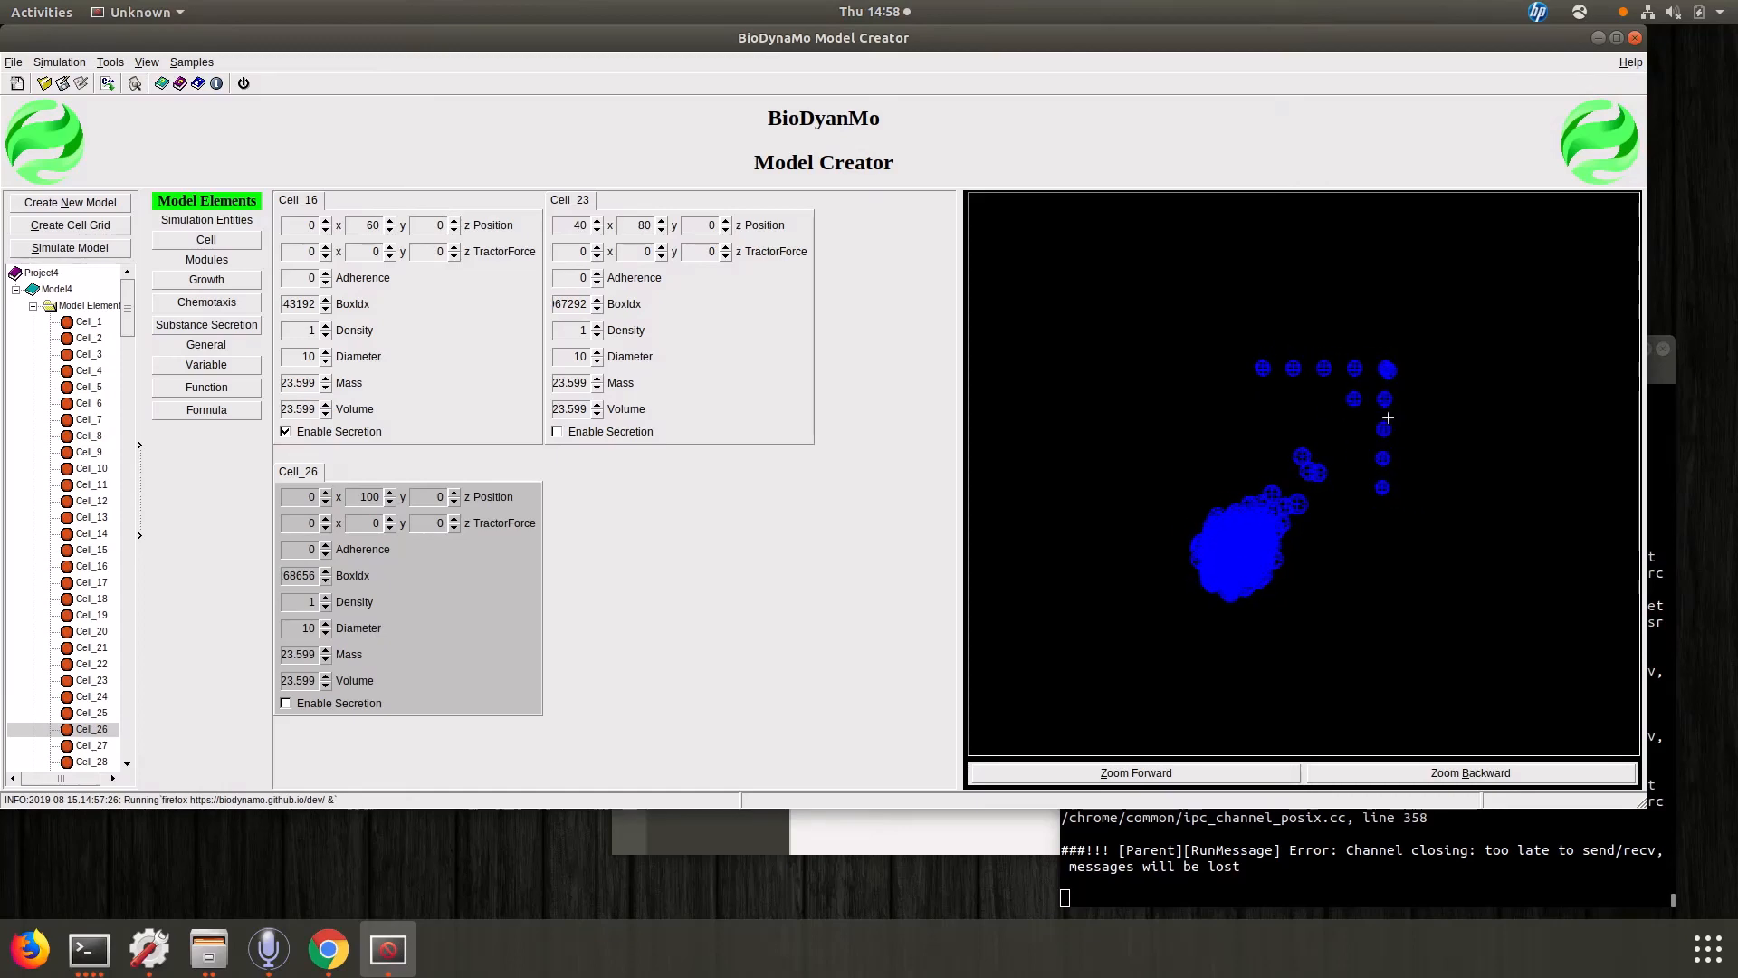